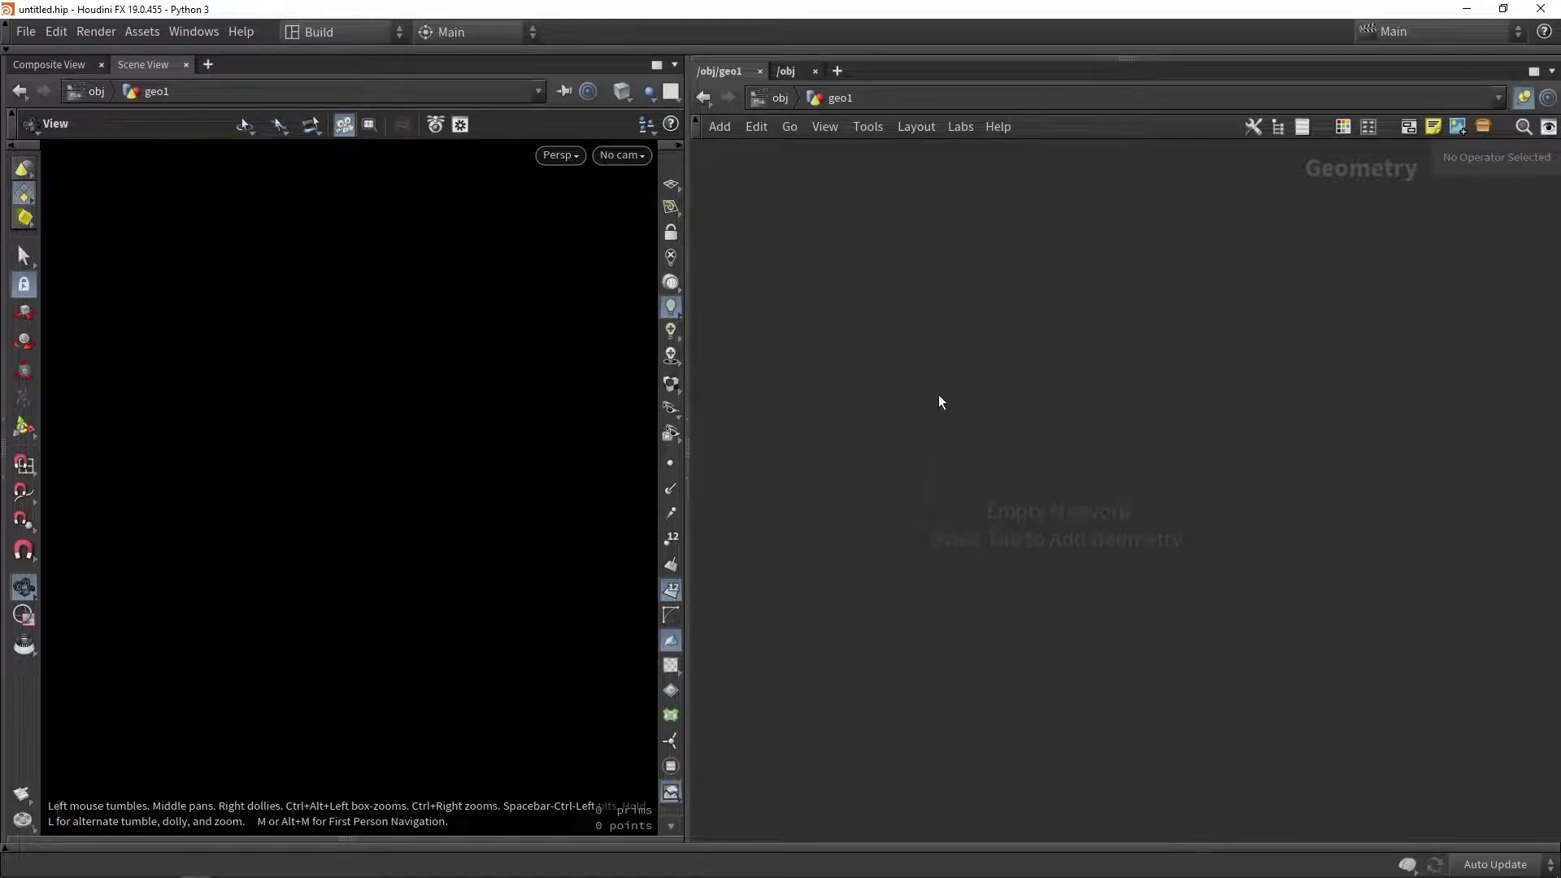
Bring up the node search in the empty geo1 network to look for curve nodes
key("Tab")
Add a Curve node, curve1, to geo1 and turn on the viewport reference grid
type("curve")
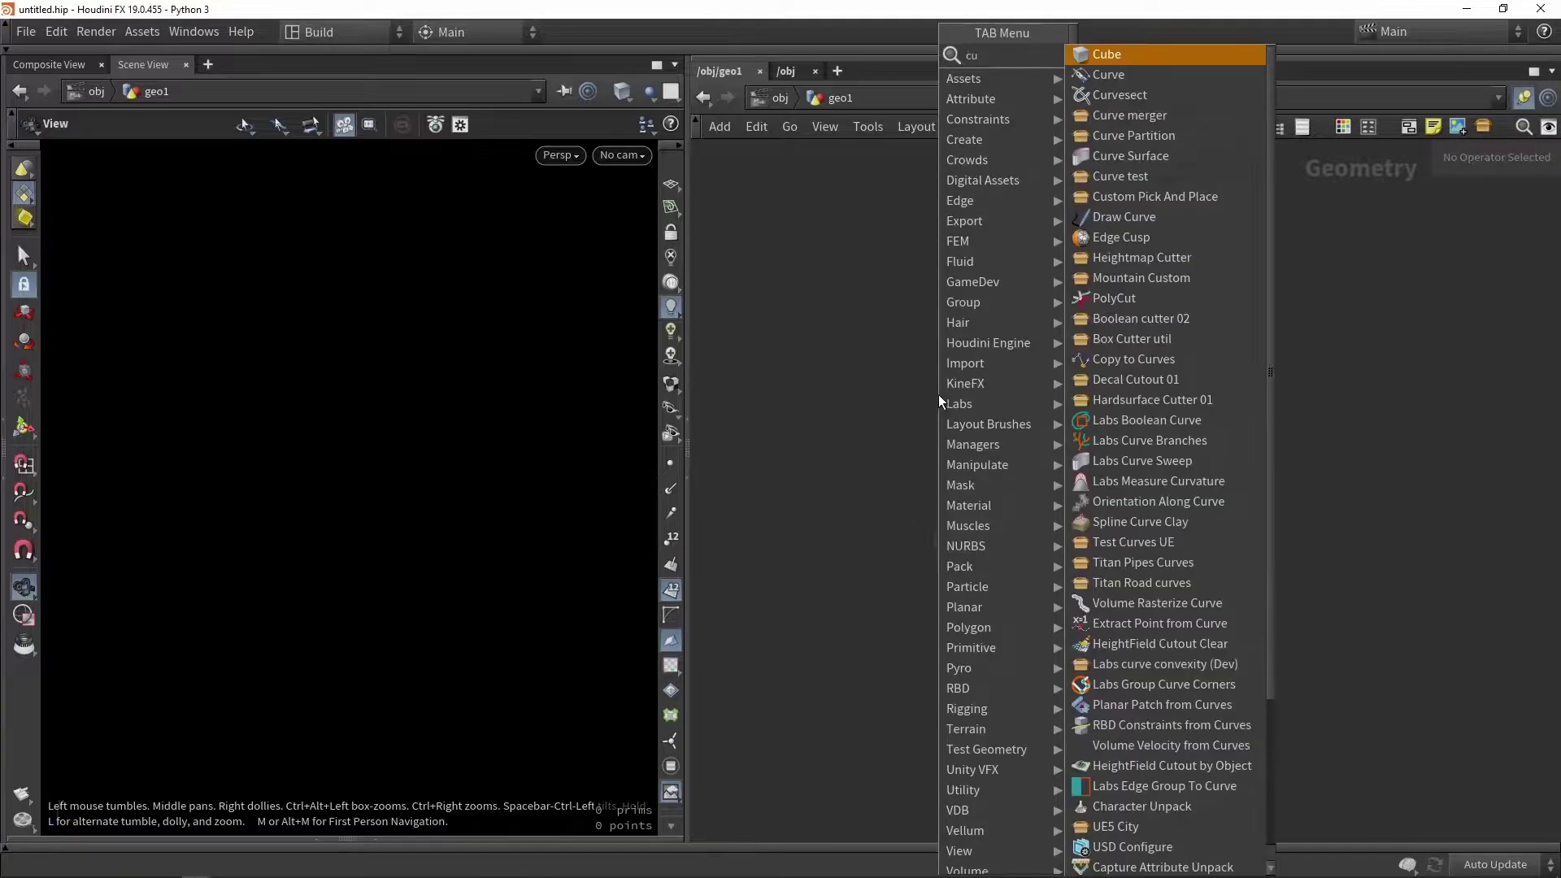
key("Return")
left_click(938, 394)
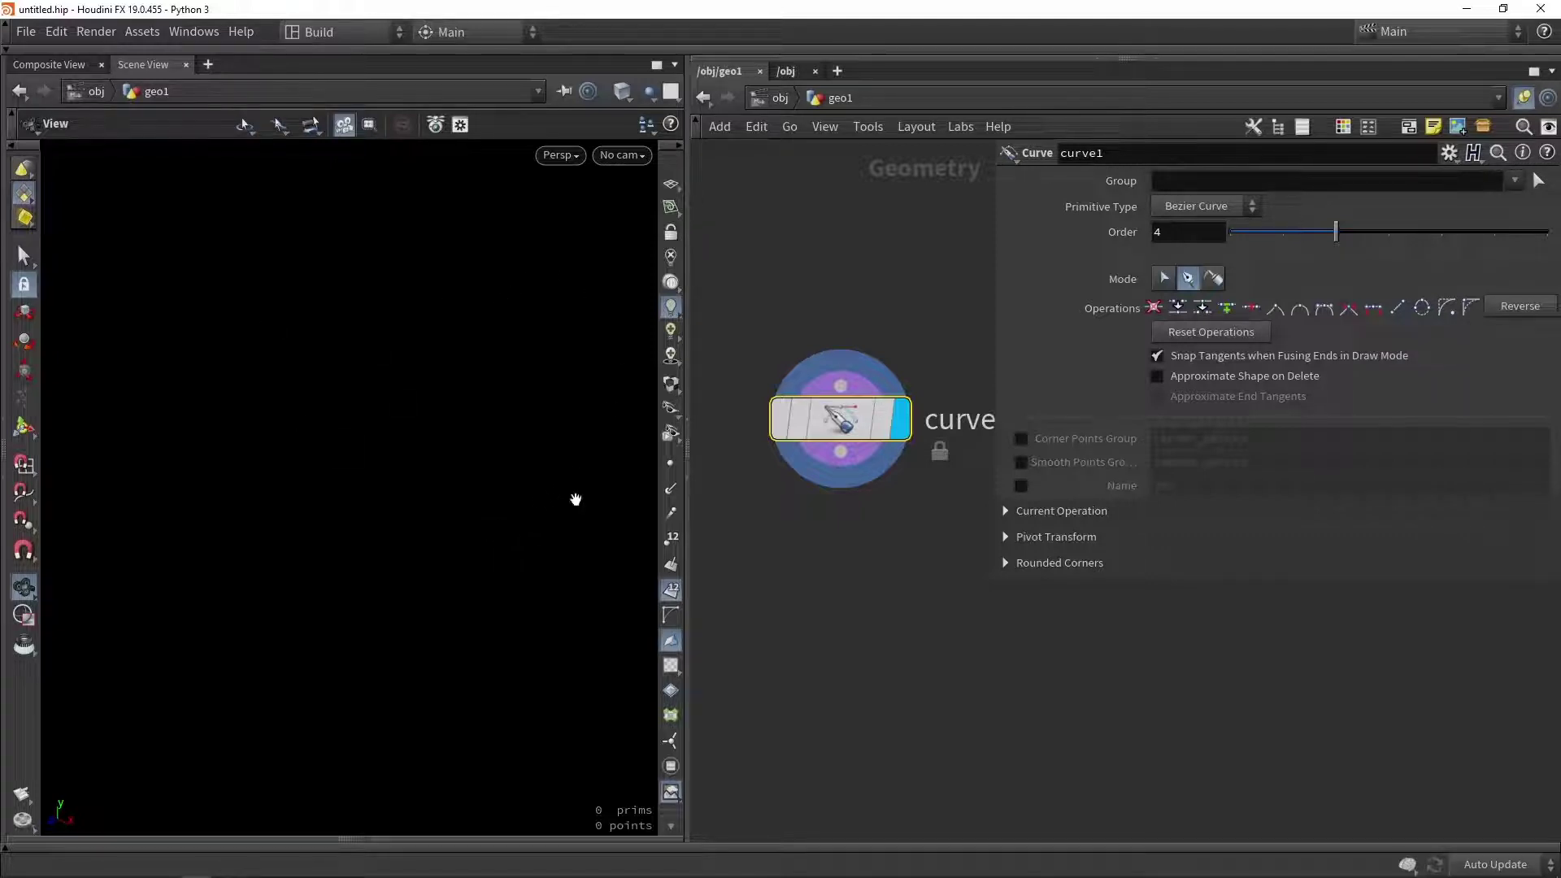
left_click(671, 185)
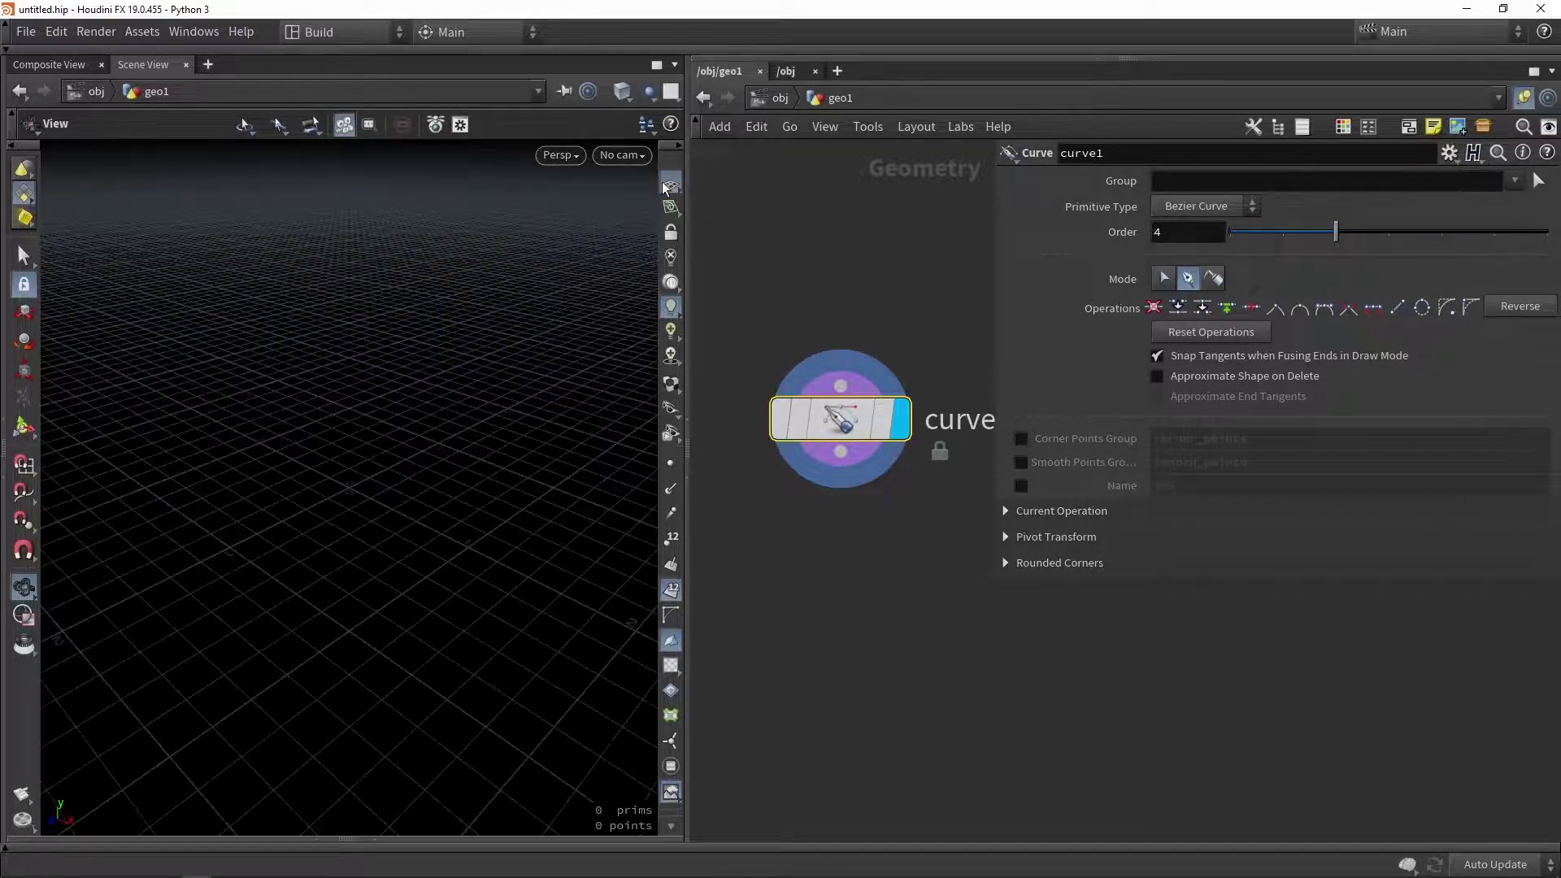
left_click_drag(247, 492, 414, 535)
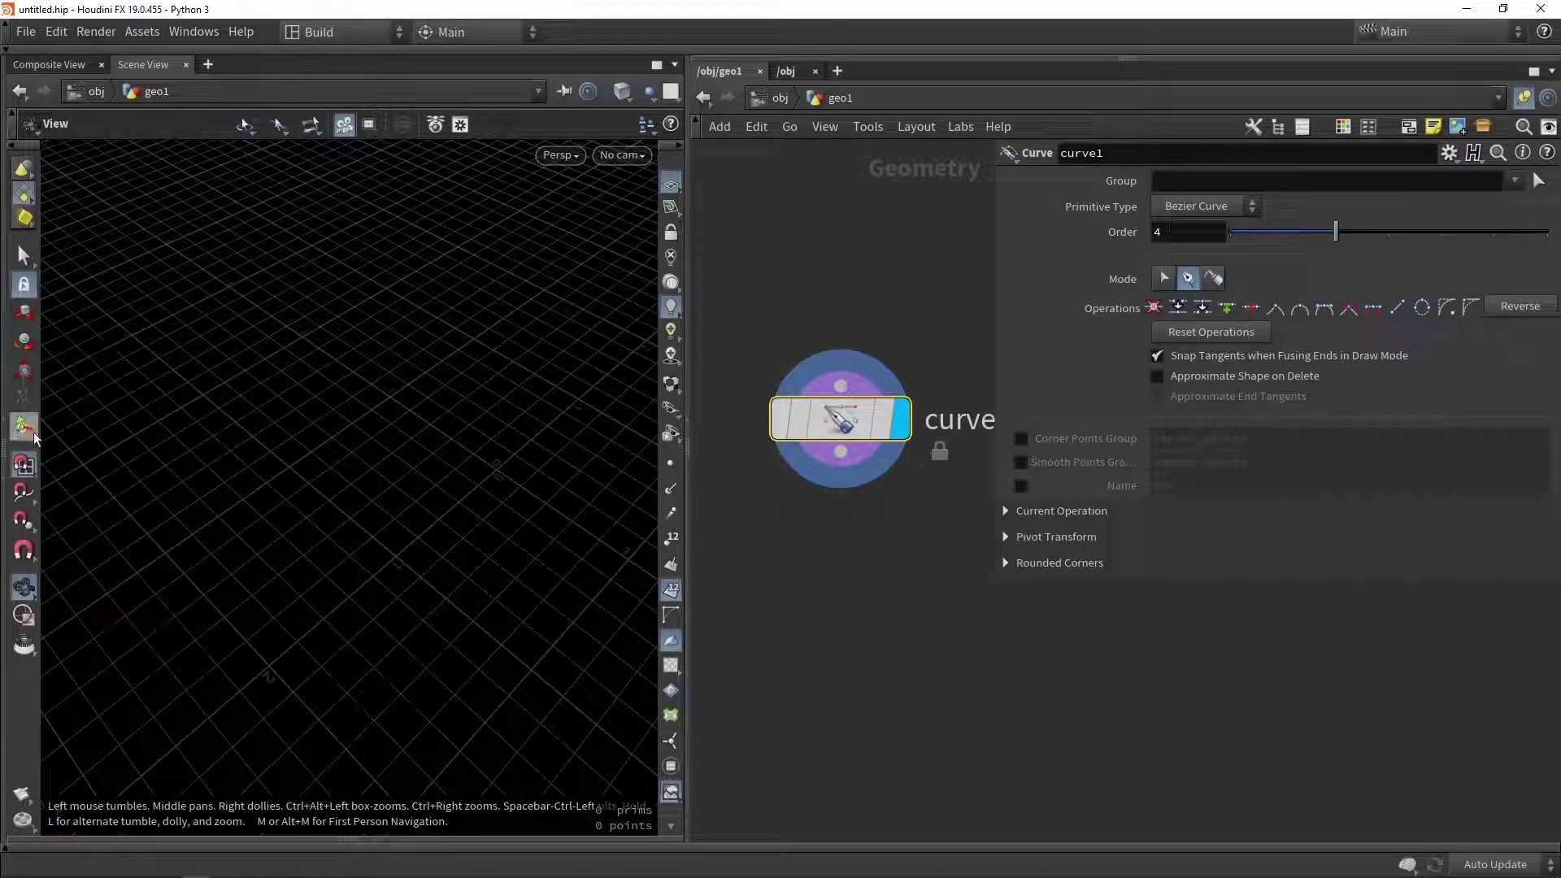
Enter the Curve drawing tool in the viewport and widen the viewport pane
left_click(25, 425)
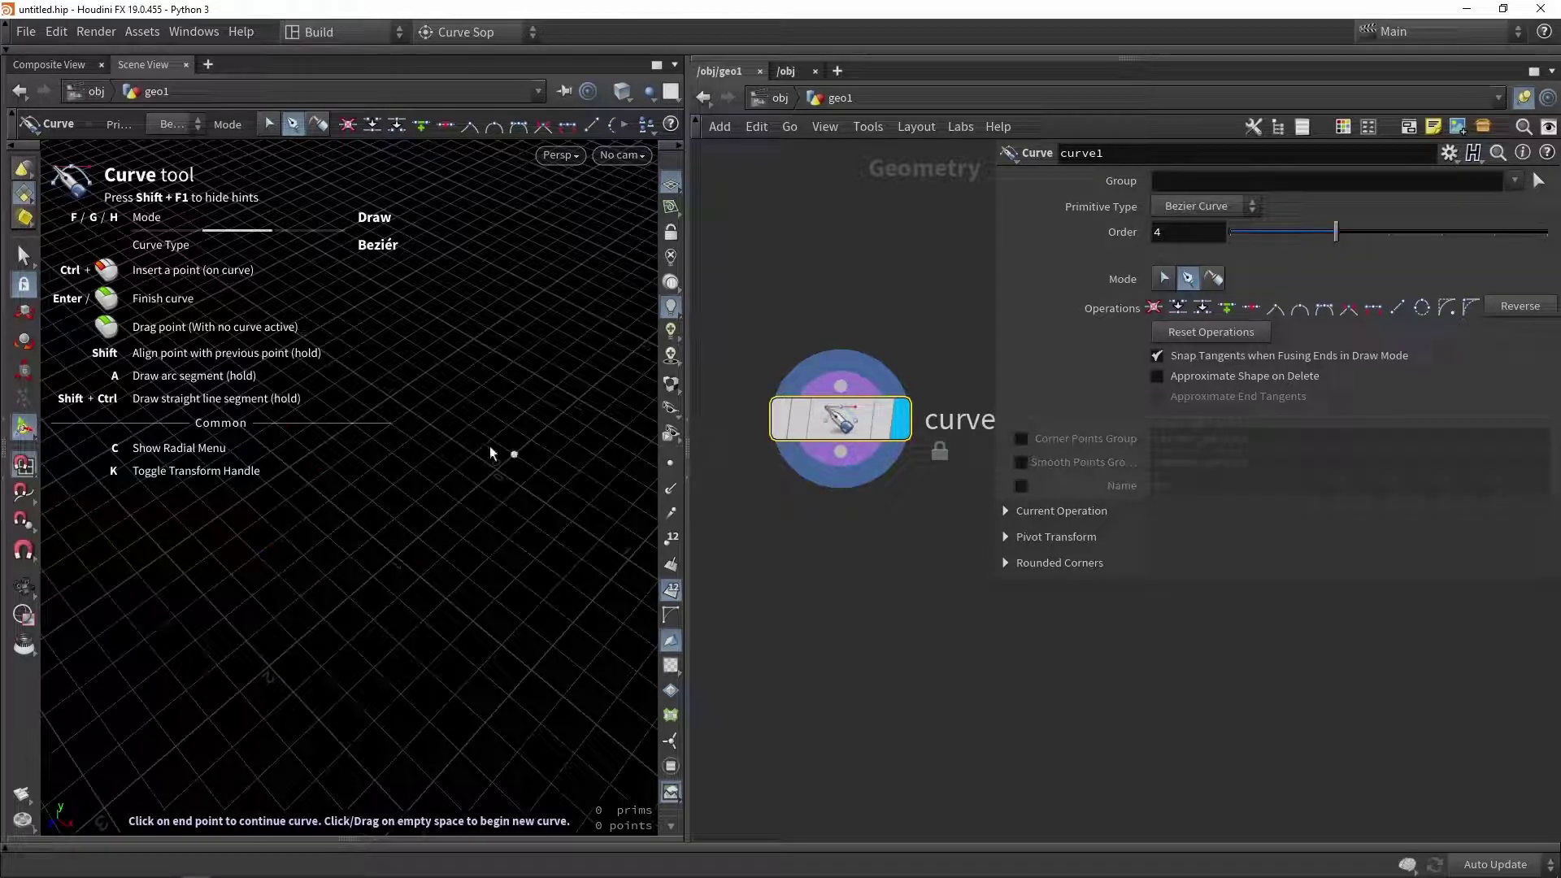
key("space")
left_click_drag(251, 599, 355, 509)
left_click_drag(211, 668, 154, 712)
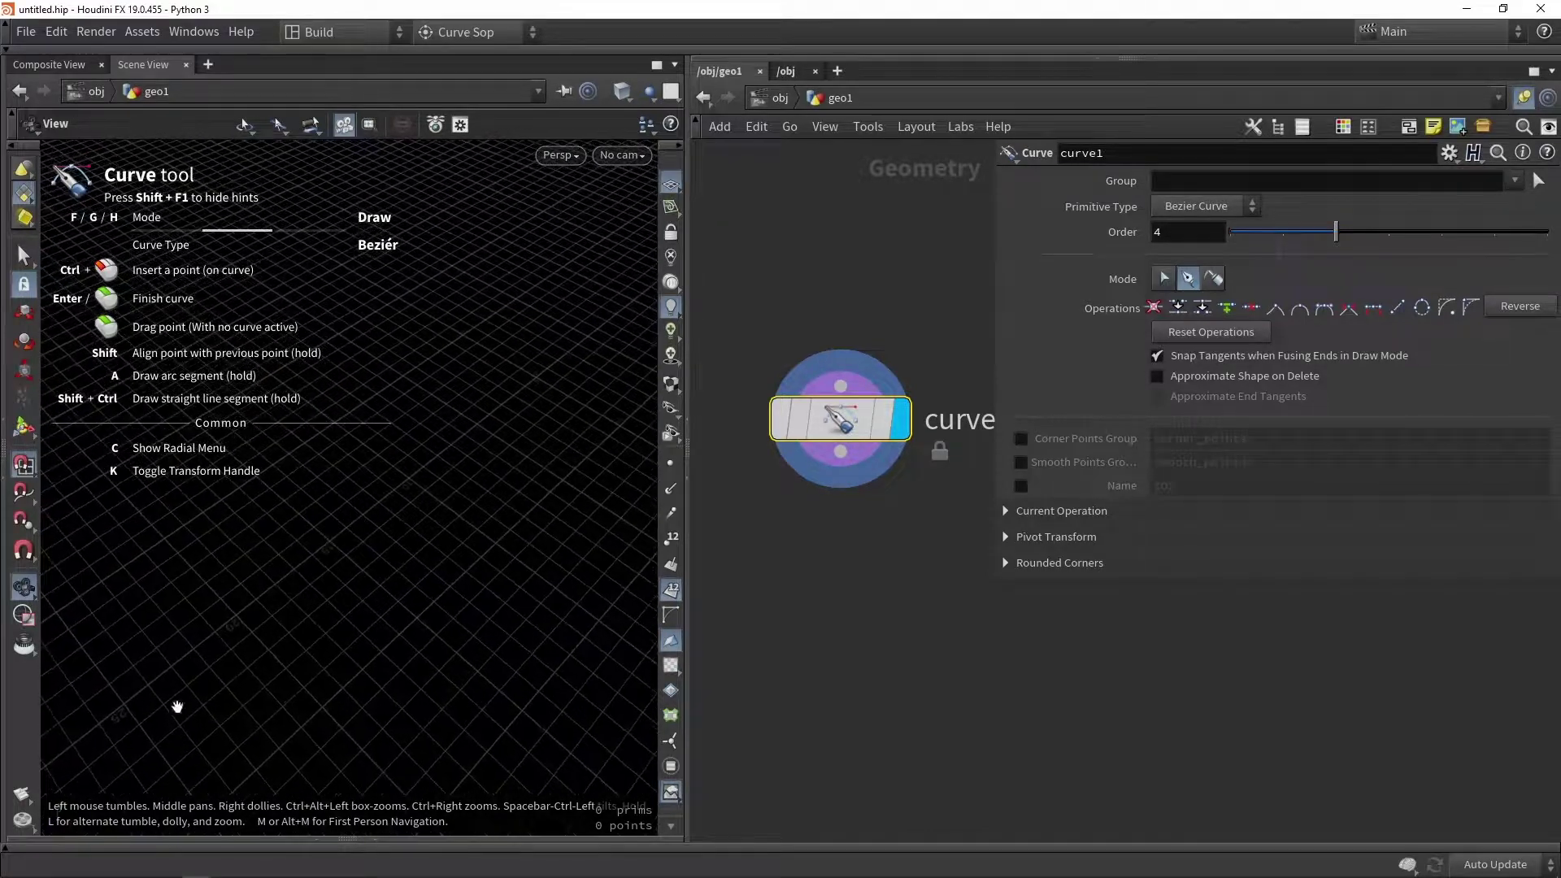
left_click_drag(485, 442, 537, 529)
key("Return")
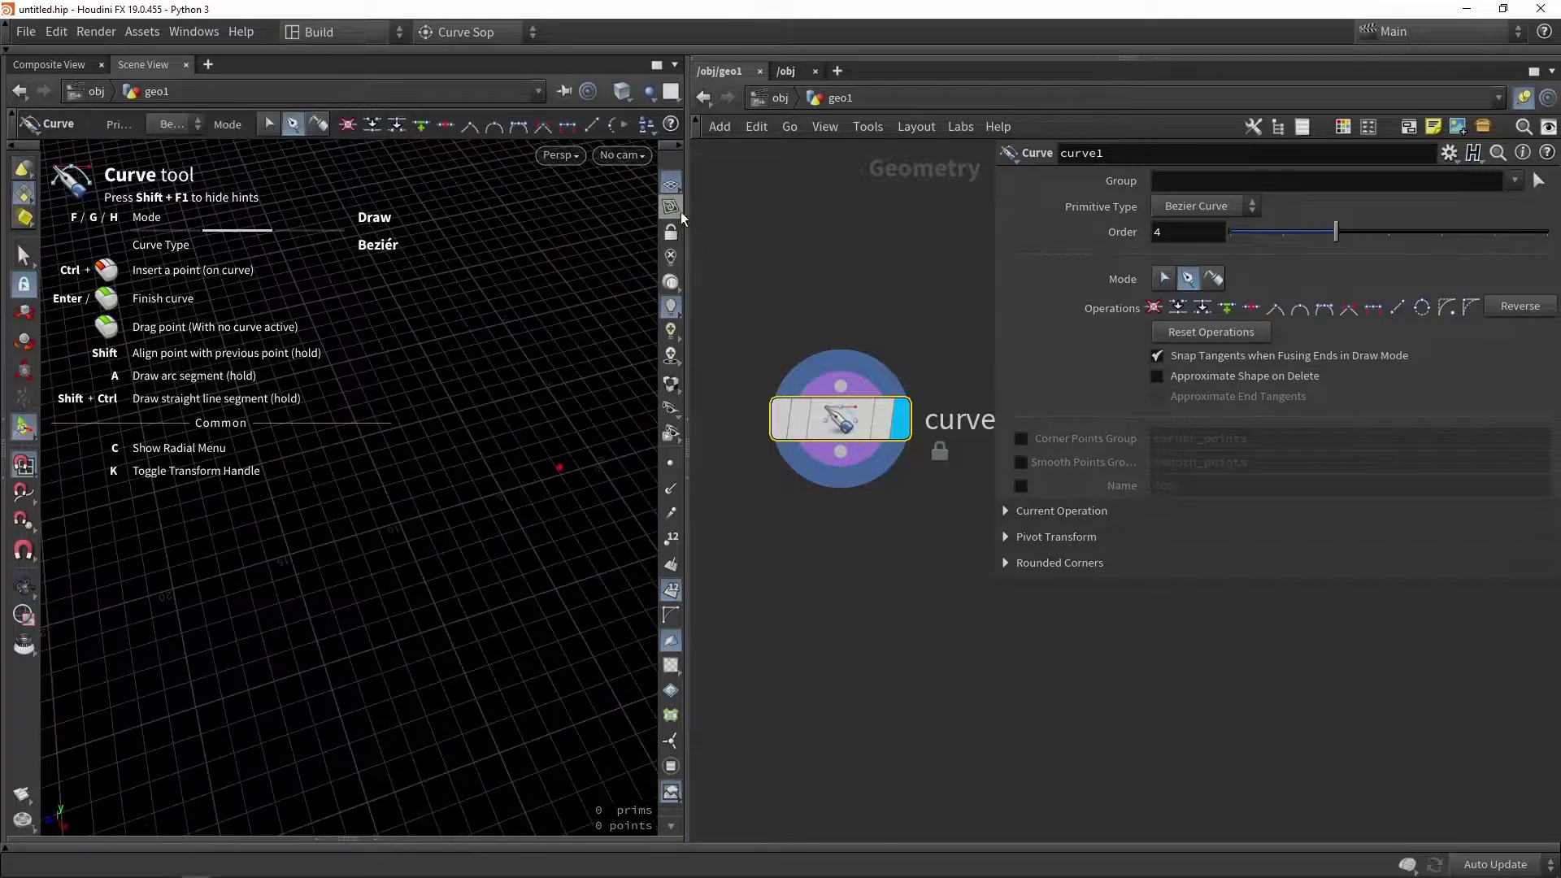
left_click_drag(687, 260, 923, 260)
left_click_drag(924, 325, 843, 325)
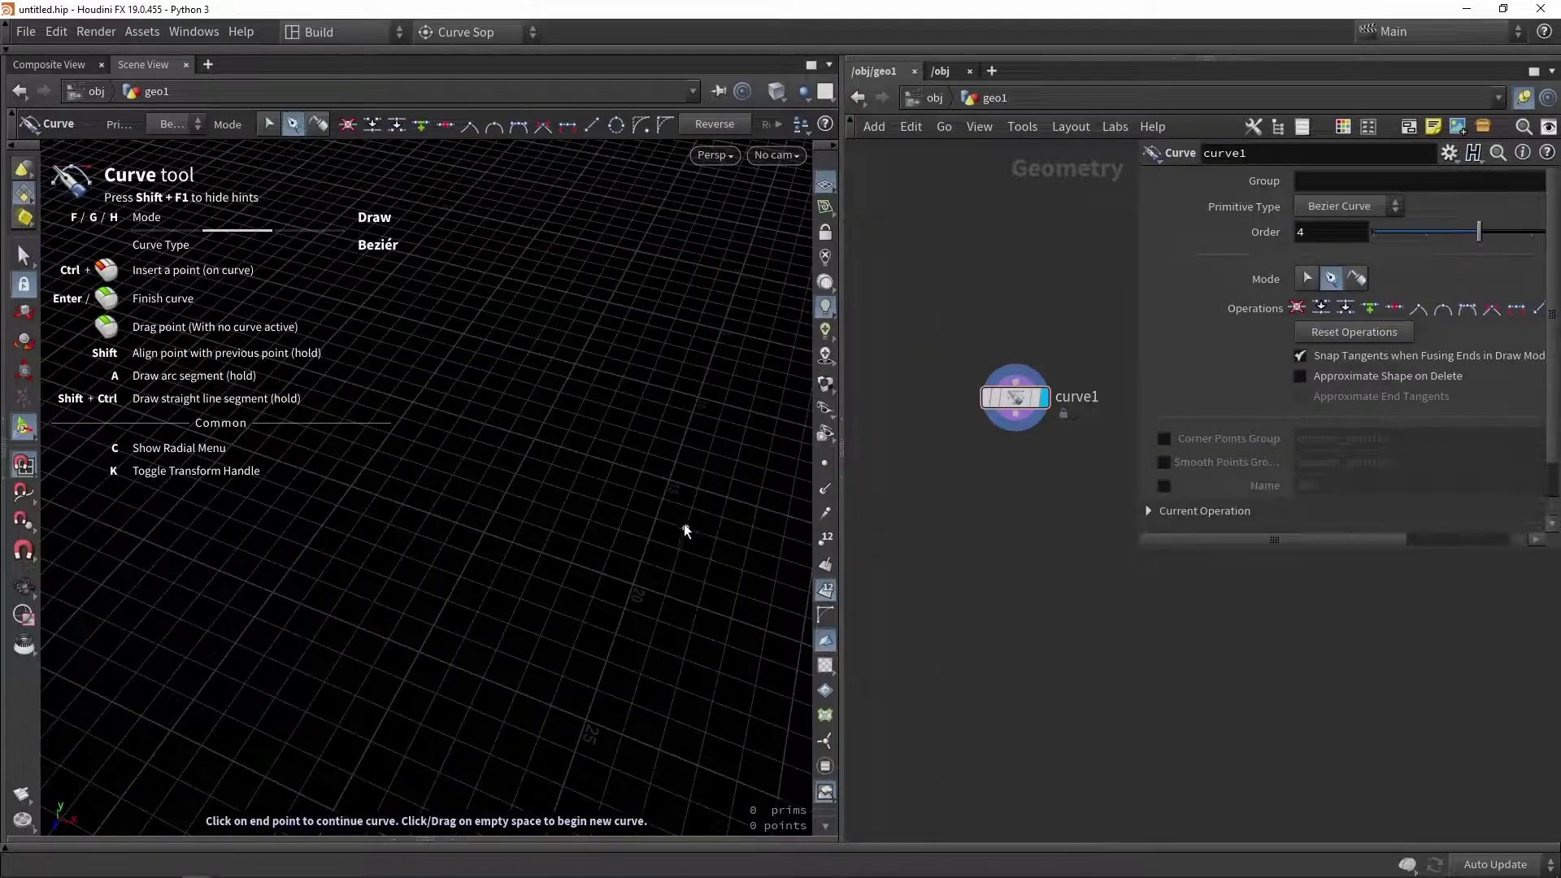
Set curve1's Primitive Type from Bezier Curve to Polygon
left_click(1357, 208)
left_click(1345, 203)
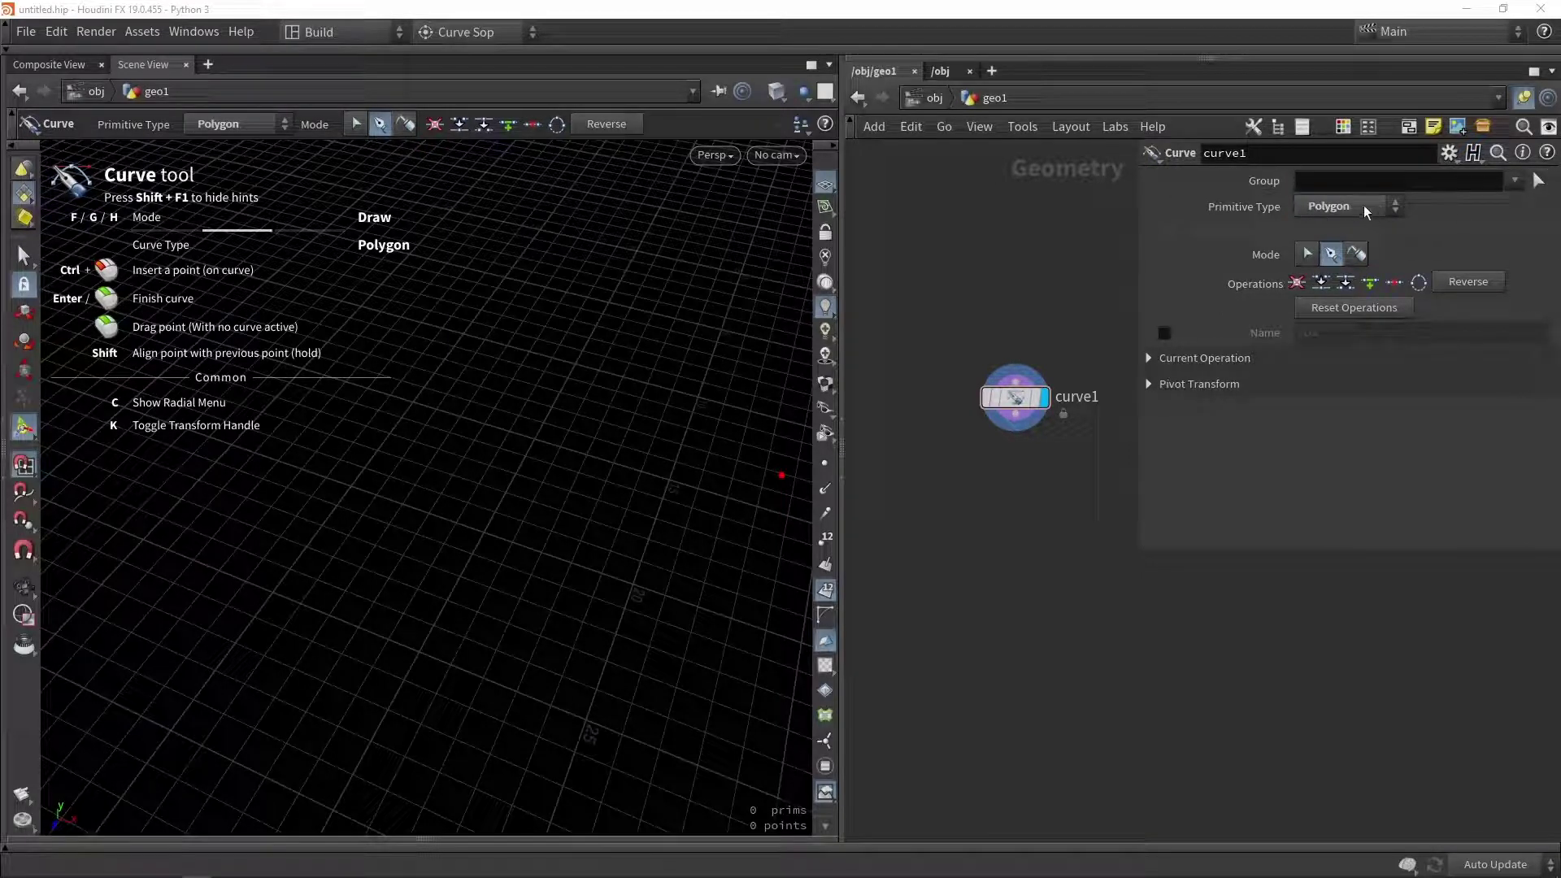
left_click(227, 123)
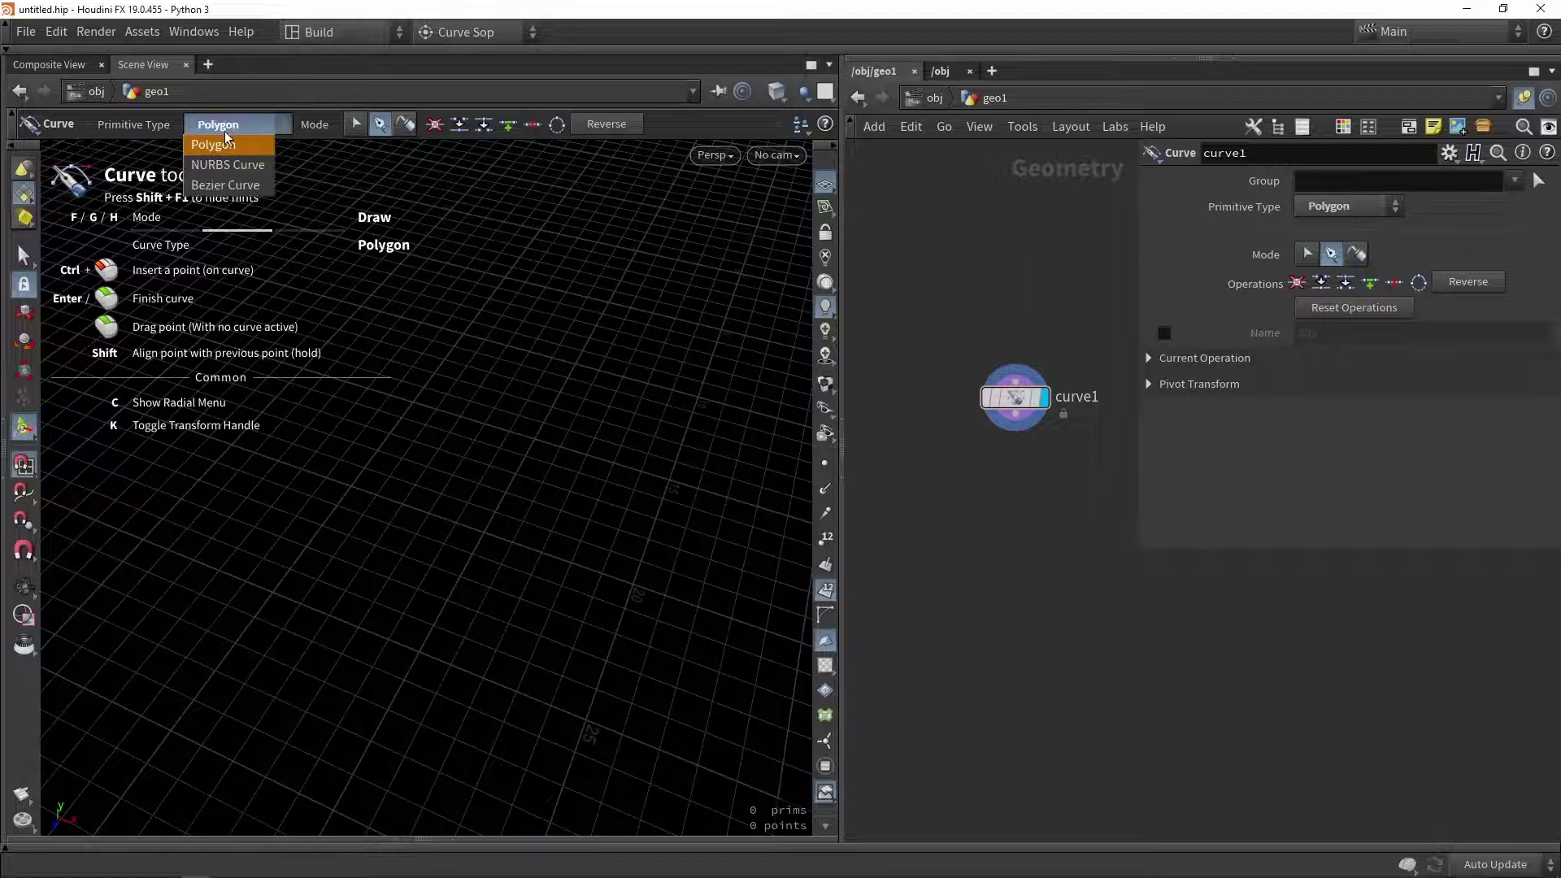
left_click(213, 140)
key("space")
left_click_drag(610, 515, 495, 549)
left_click_drag(386, 693, 600, 513)
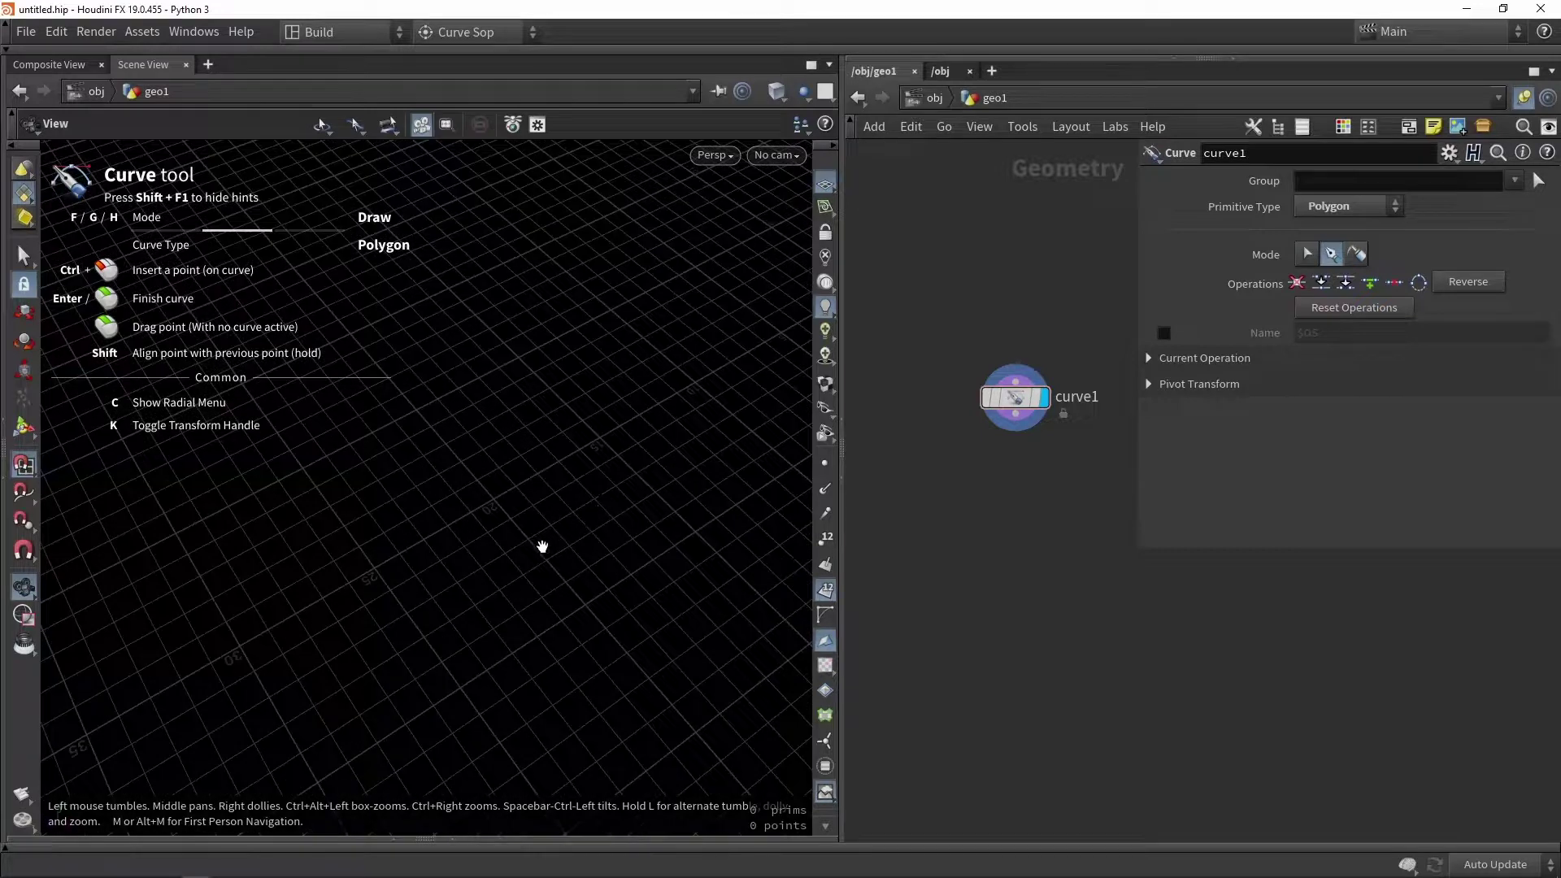
left_click_drag(666, 442, 700, 399)
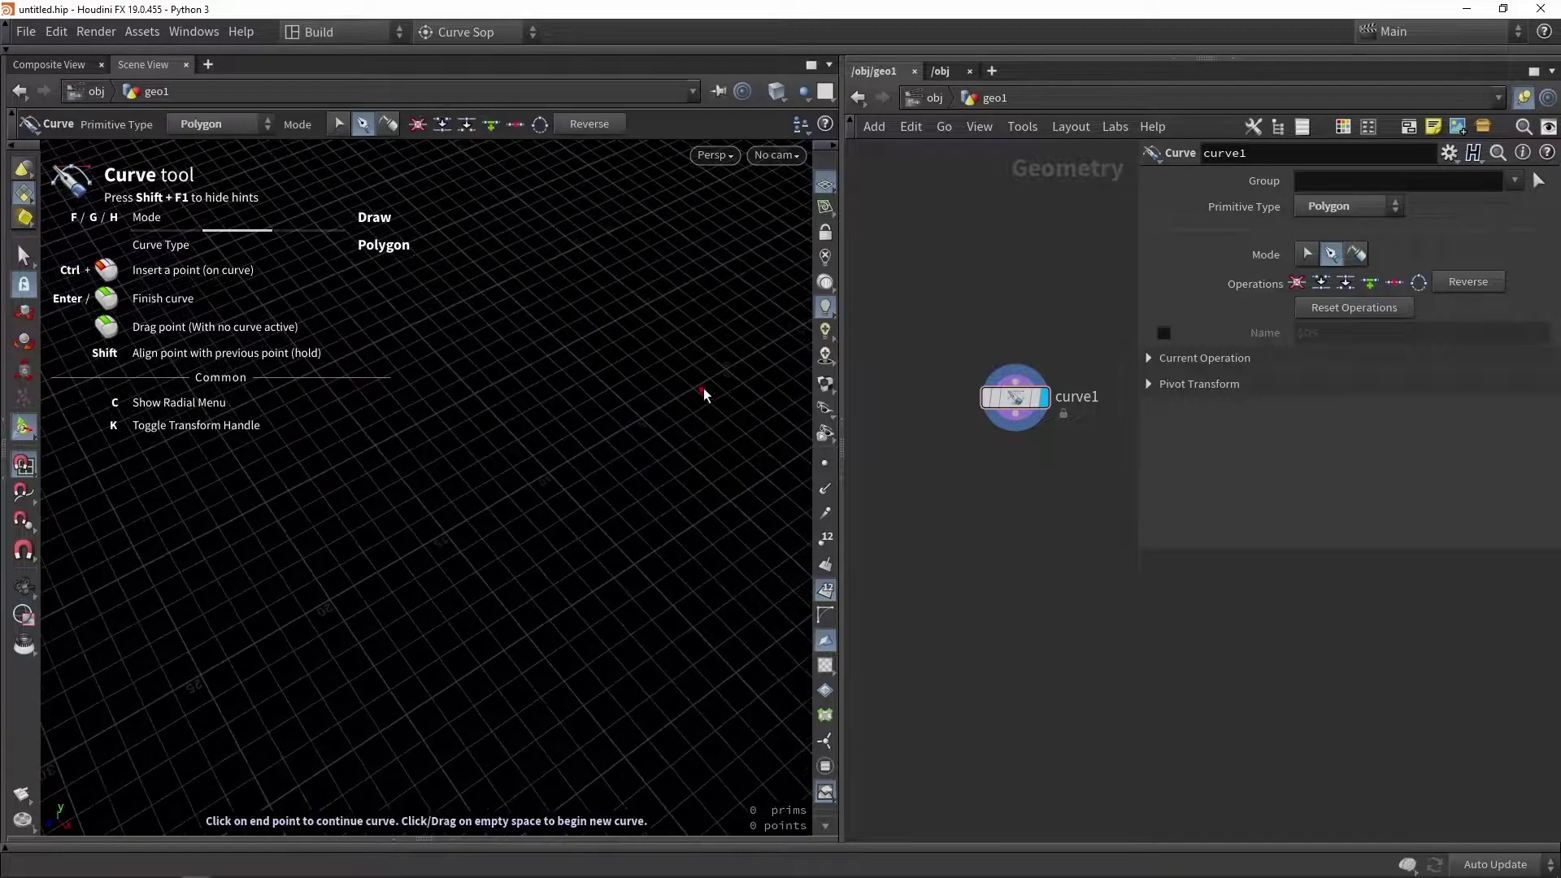
Draw and finish a four-point zigzag polygon curve across the grid
left_click(725, 369)
left_click(423, 545)
left_click(217, 539)
left_click_drag(218, 540, 329, 610)
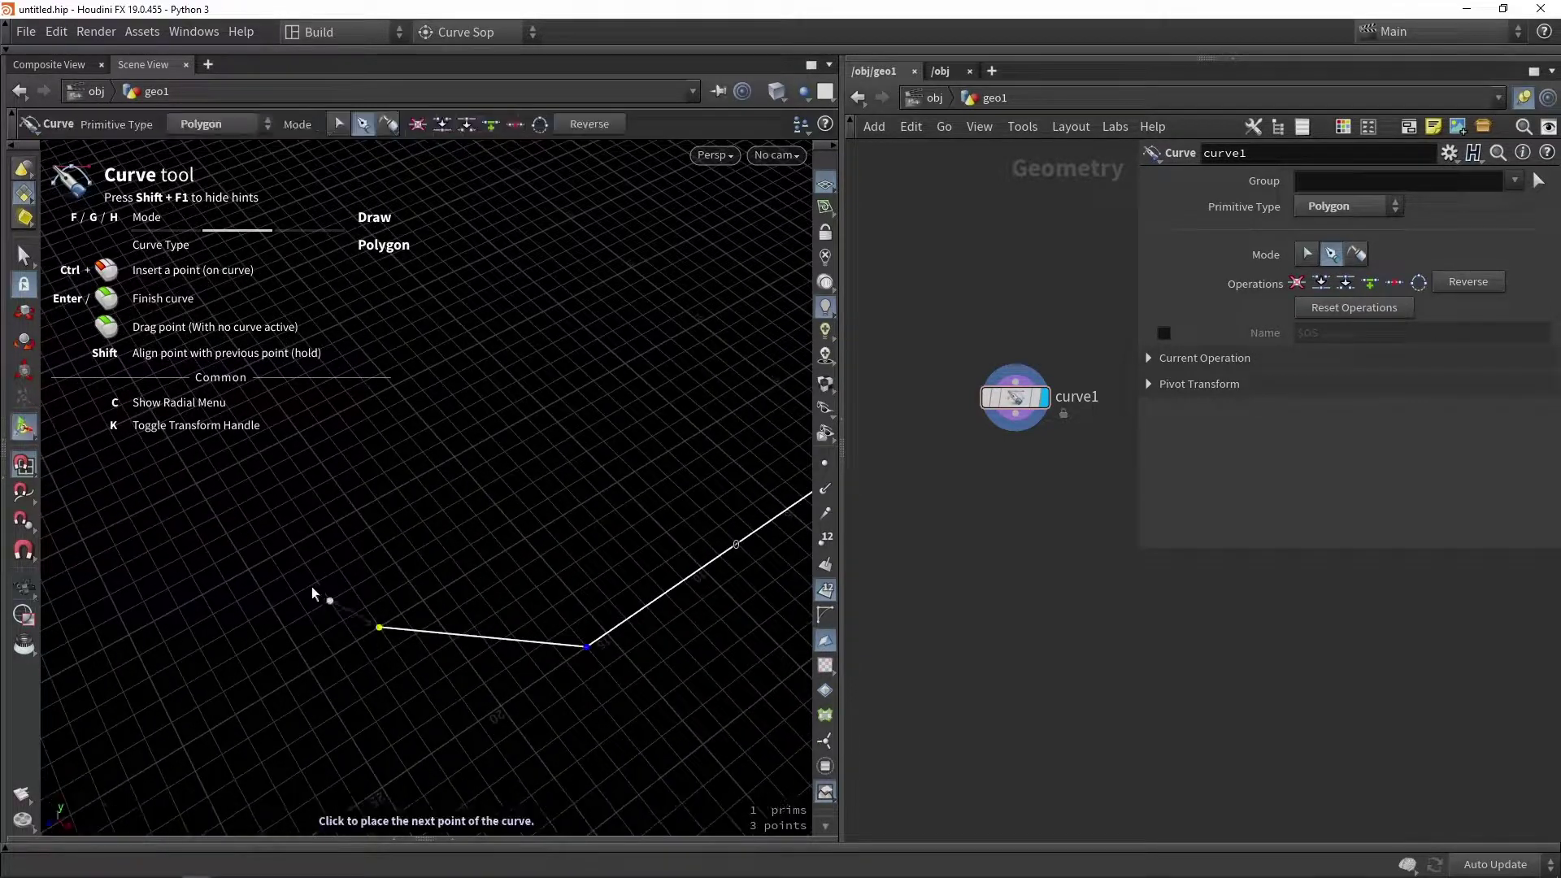
left_click(259, 452)
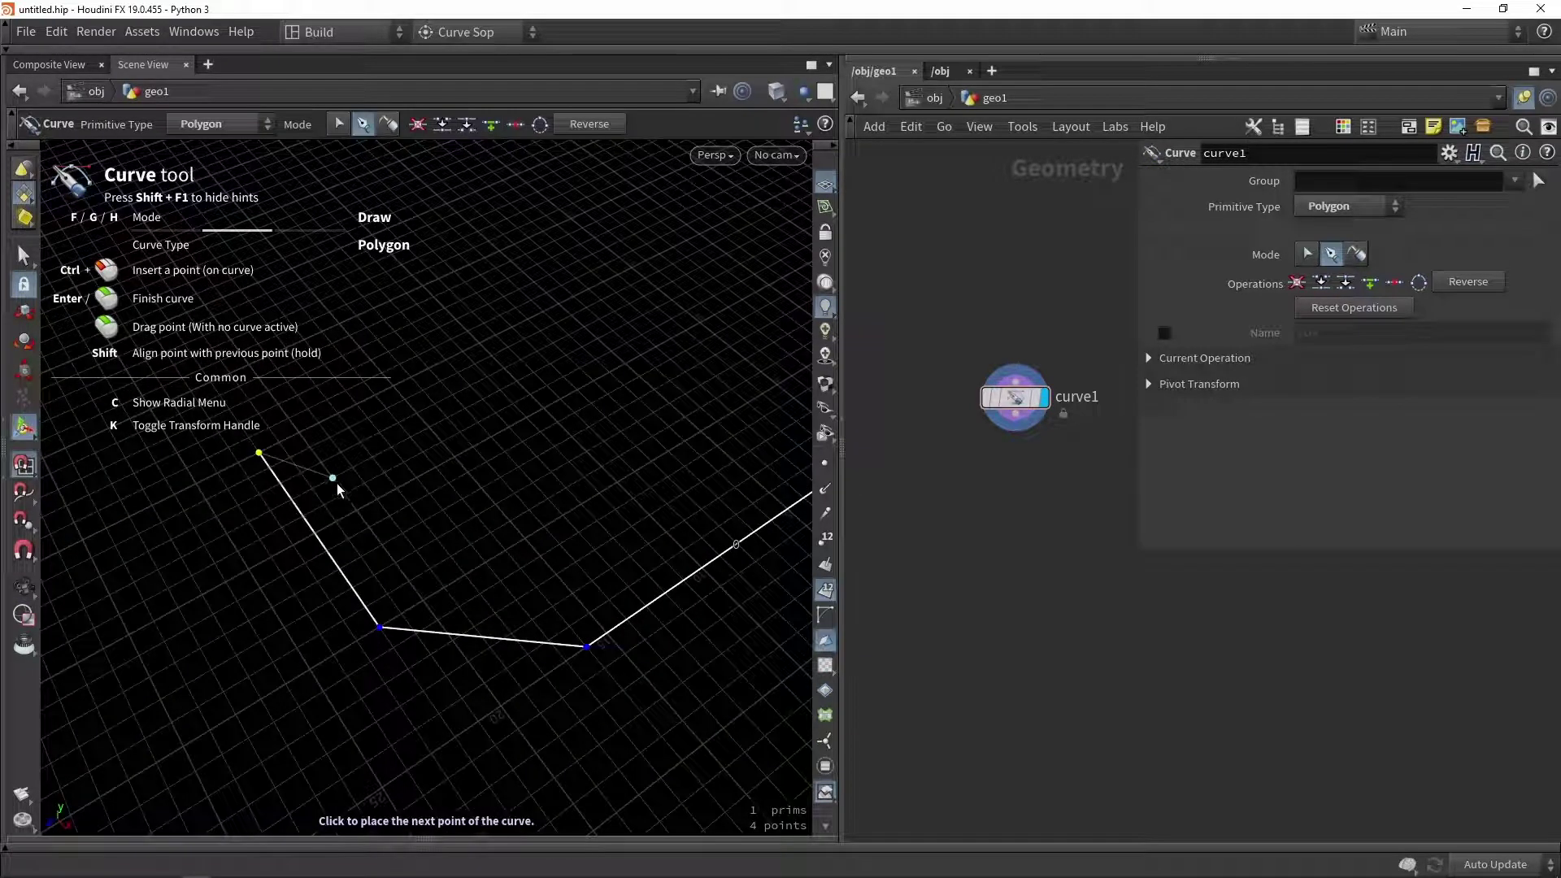
key("Return")
left_click_drag(334, 436, 505, 377)
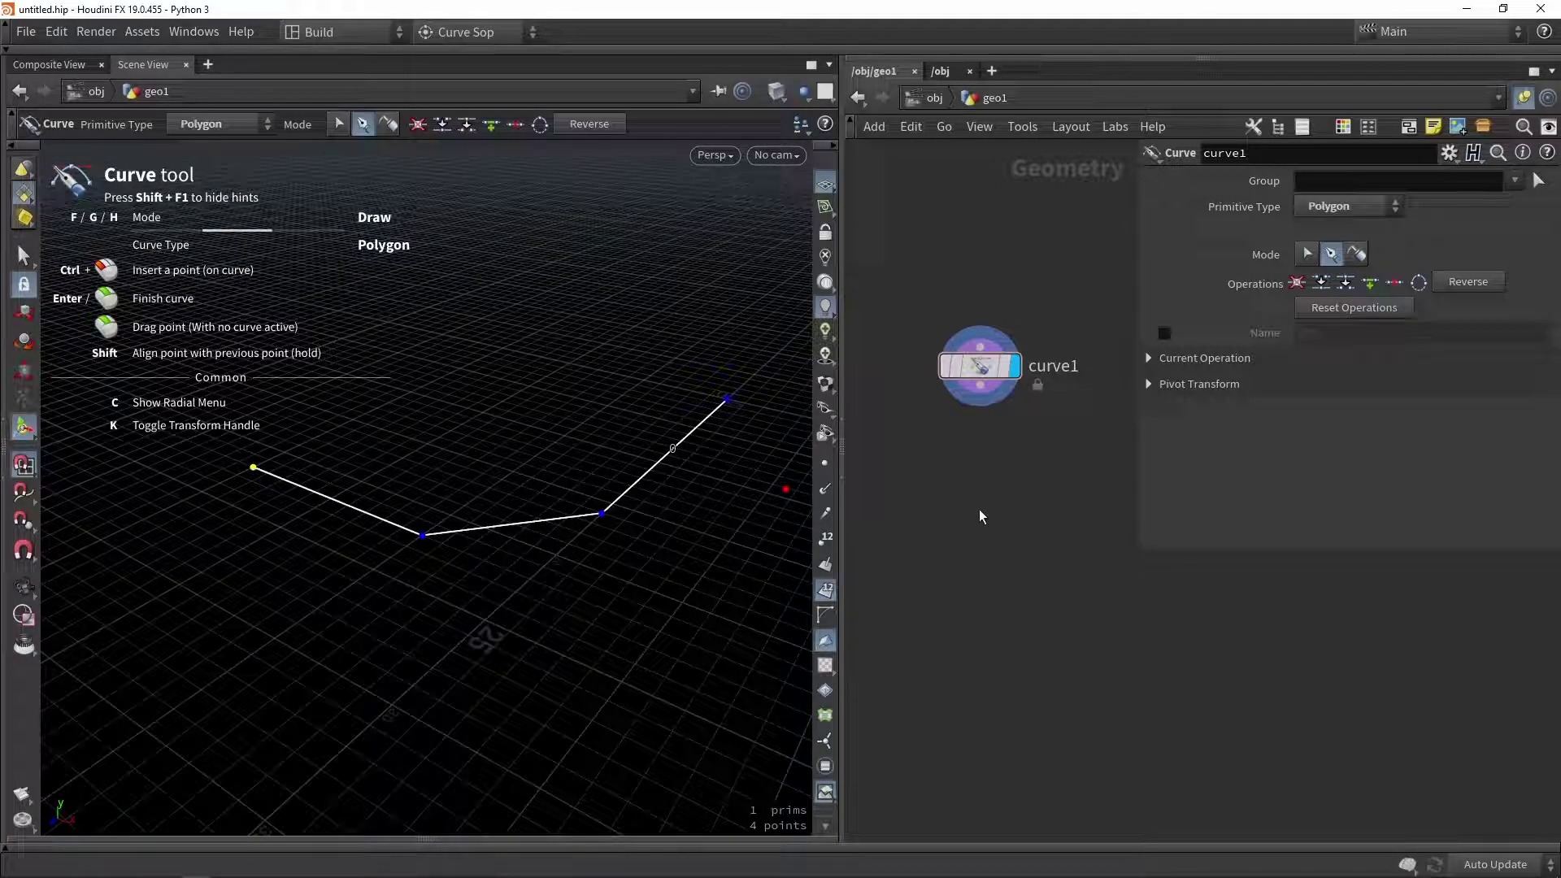
key("Tab")
Add facet1 below curve1, wired from it, with Remove Inline Points enabled
type("resample")
key("Return")
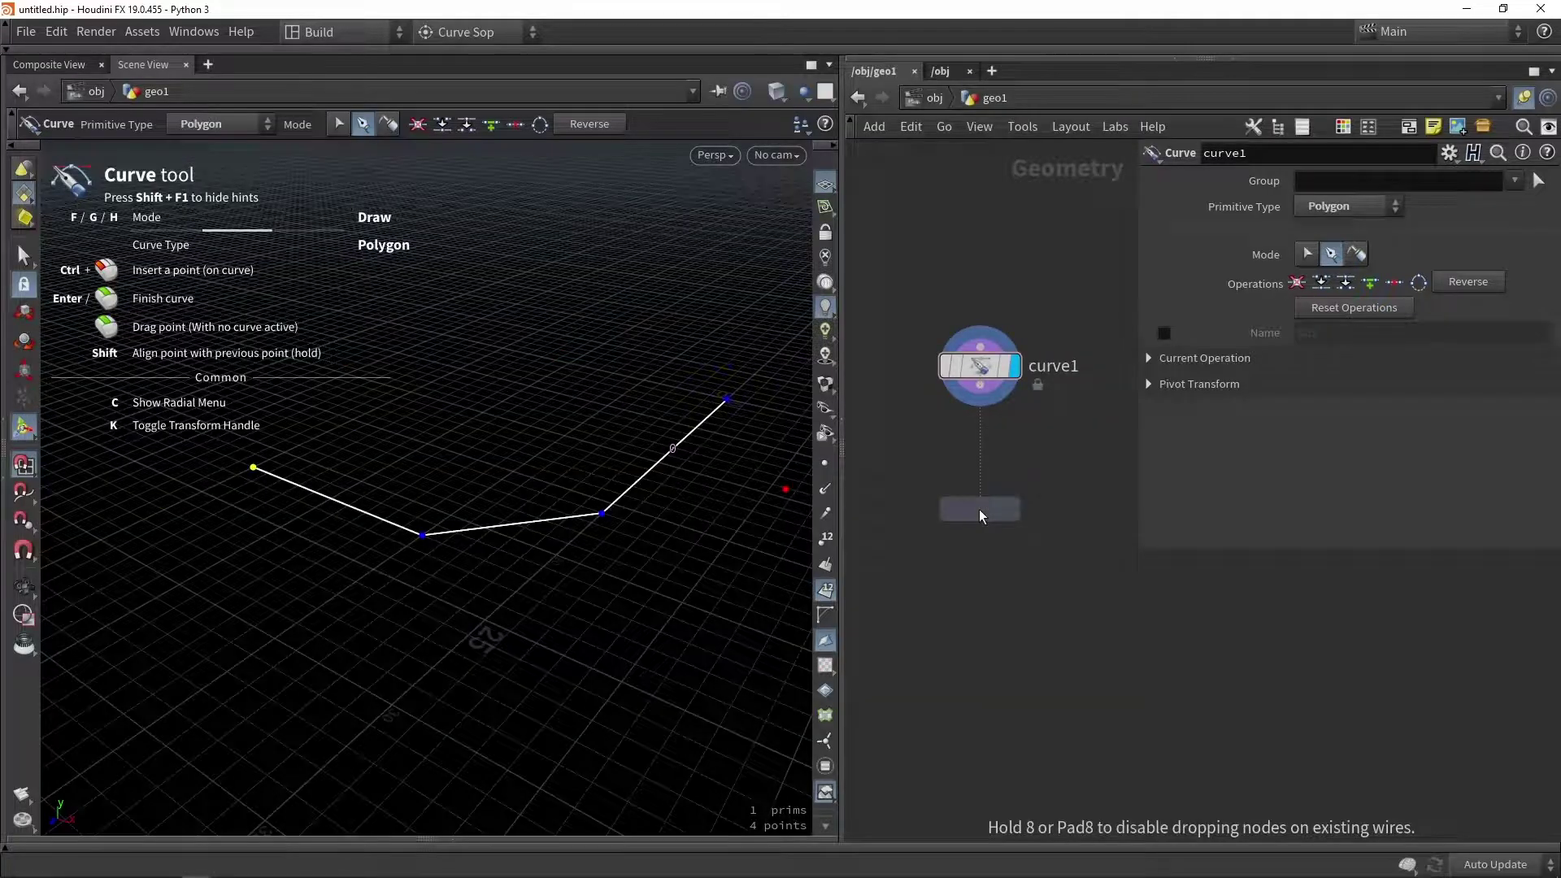
left_click(994, 510)
left_click_drag(980, 384, 1013, 505)
left_click(1339, 362)
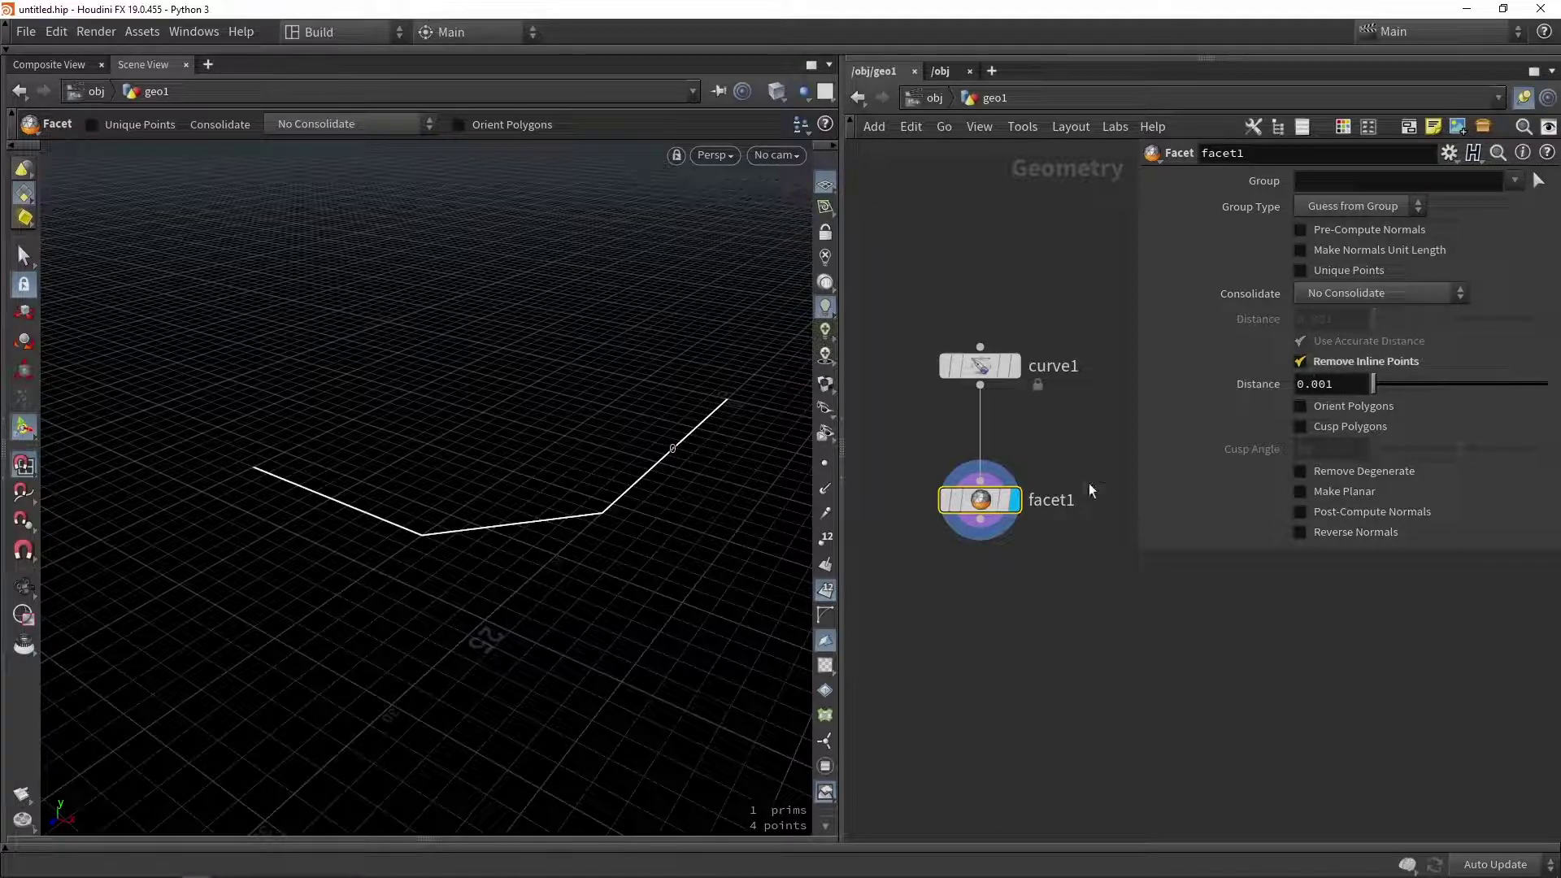
Add a Resample node, resample1, below facet1 and connect facet1 into it
key("Tab")
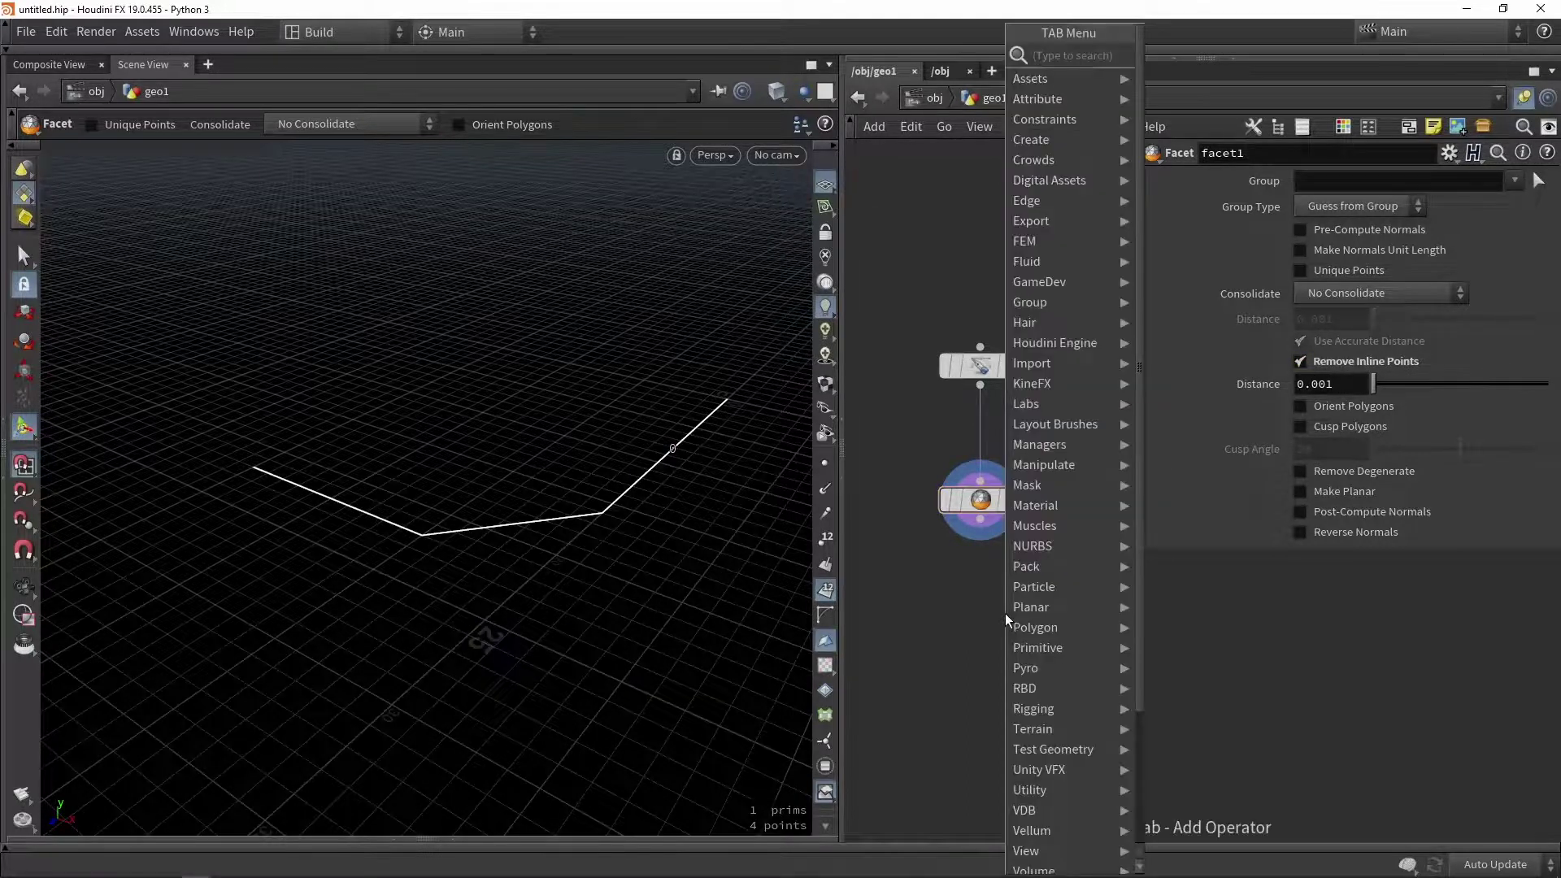
type("reverse")
key("Return")
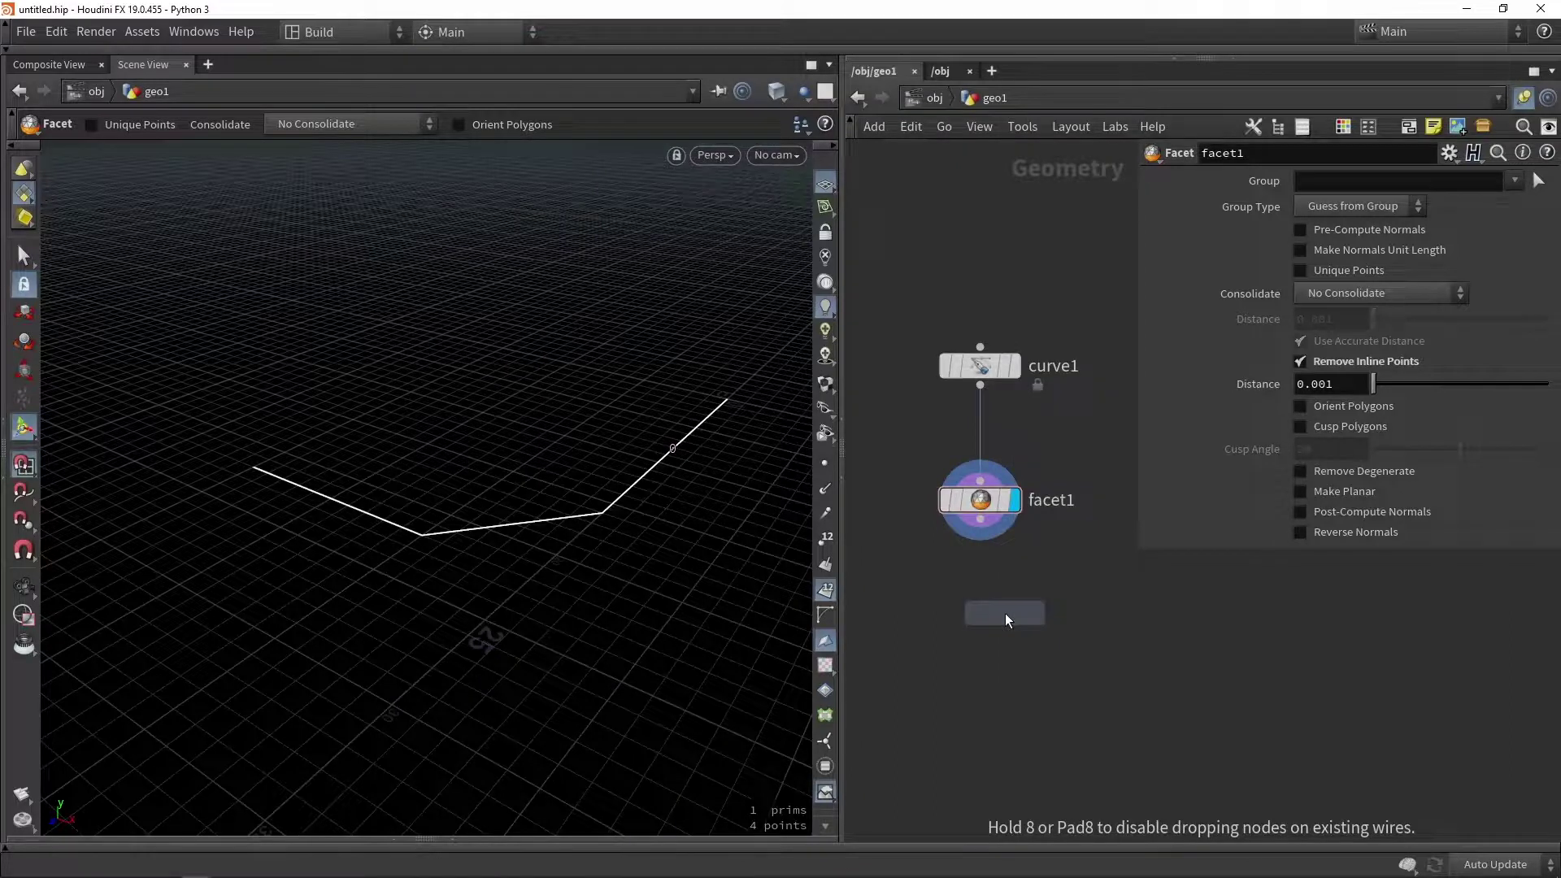
left_click(1004, 613)
scroll(1004, 613, "up", 3)
left_click_drag(979, 521, 1034, 628)
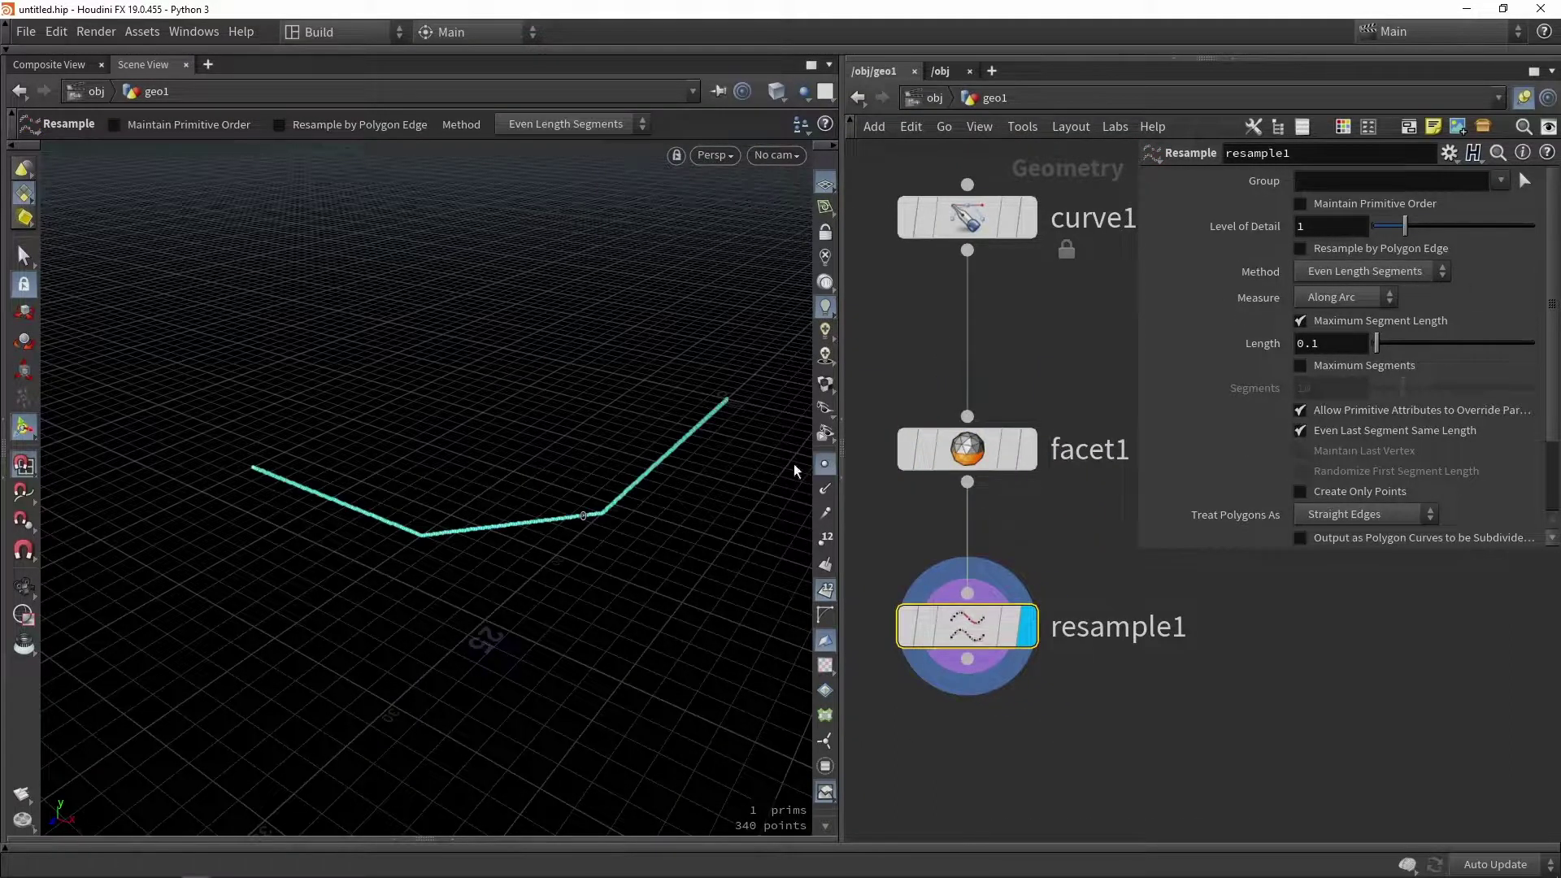
Set resample1's Treat Polygons As to Subdivision Curves, giving a smooth 325-point curve
left_click(823, 463)
scroll(786, 338, "up", 2)
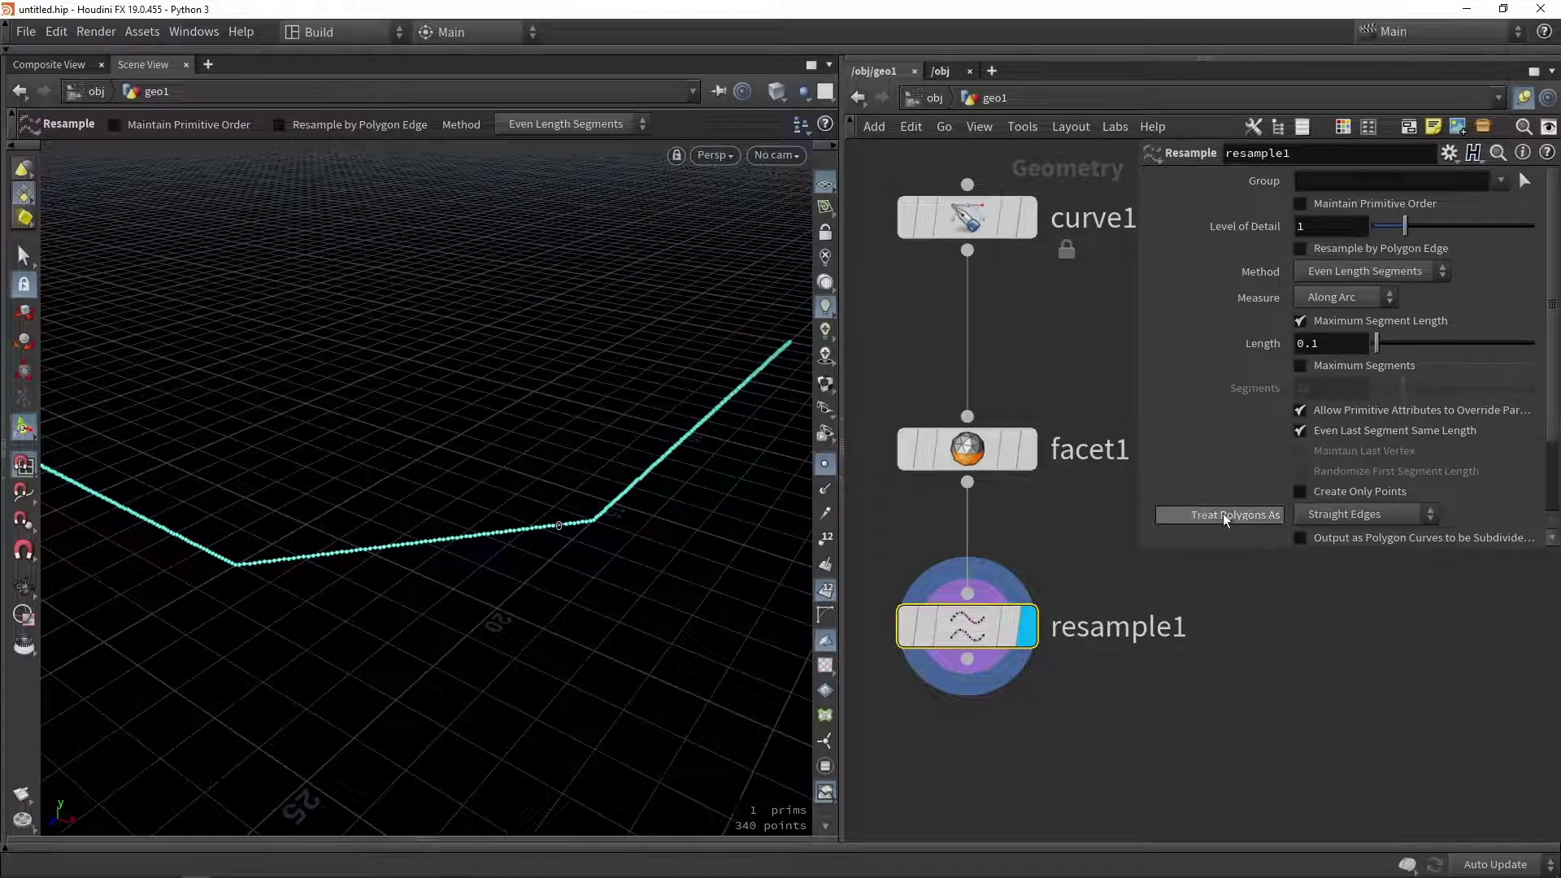
left_click(1337, 514)
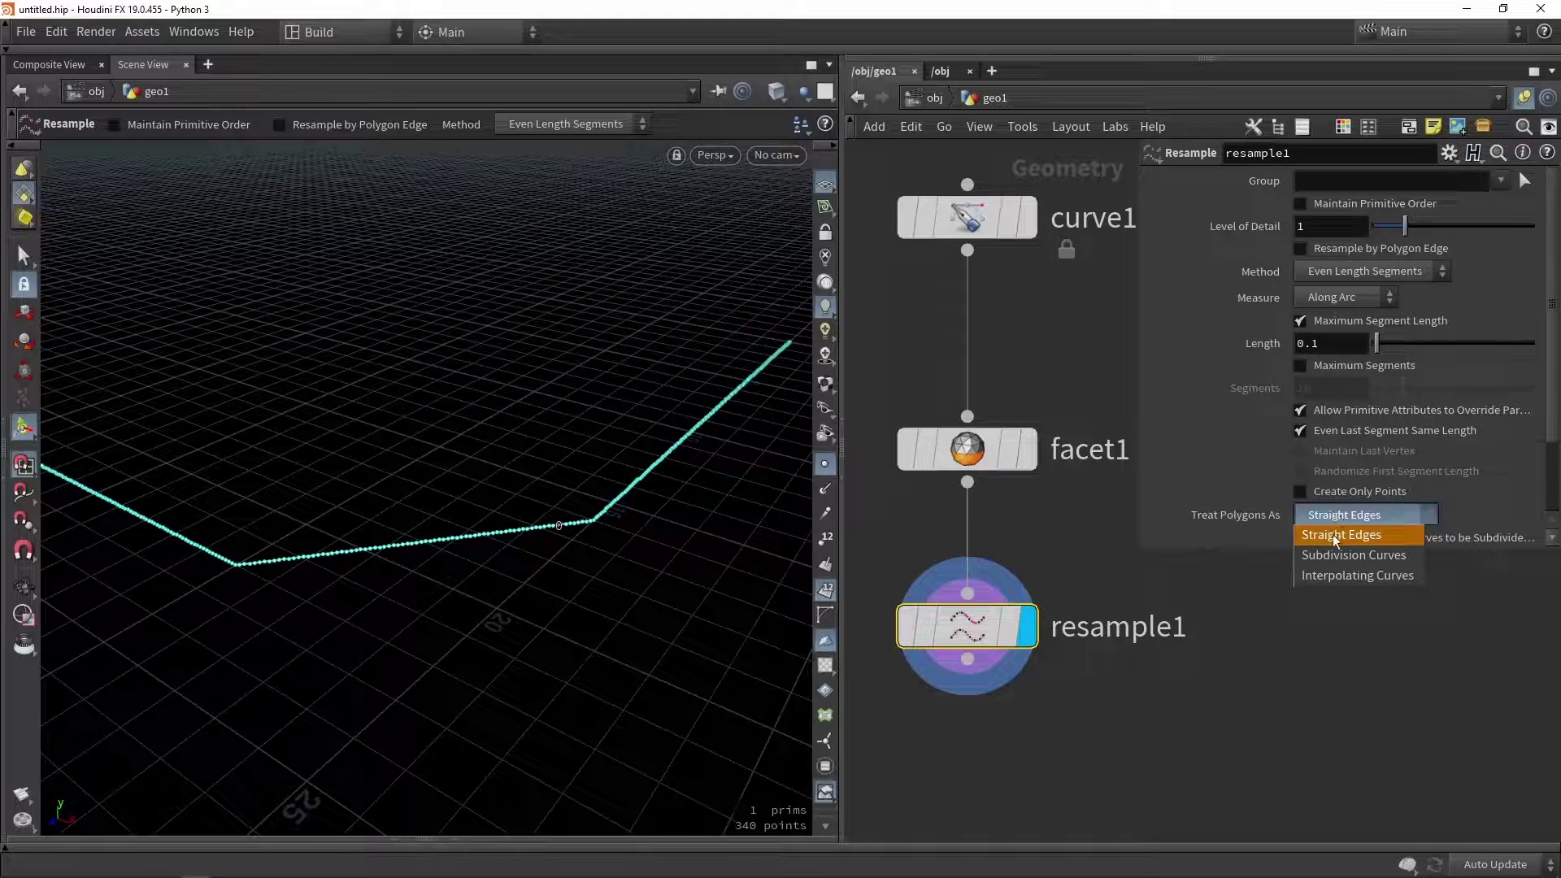
left_click(1341, 556)
left_click(824, 470)
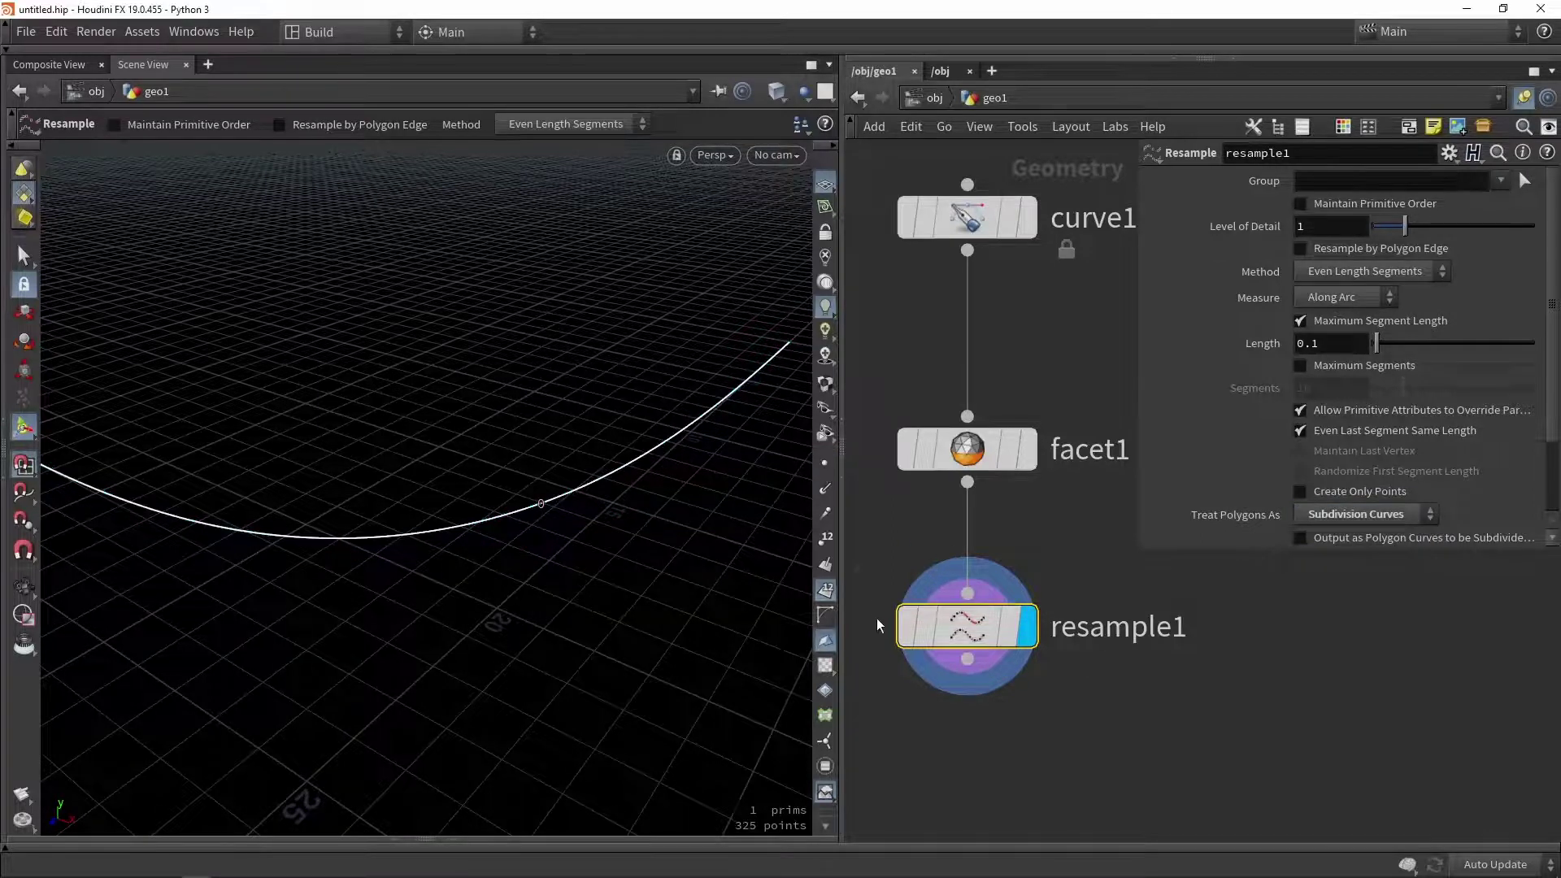
mouse_move(904, 636)
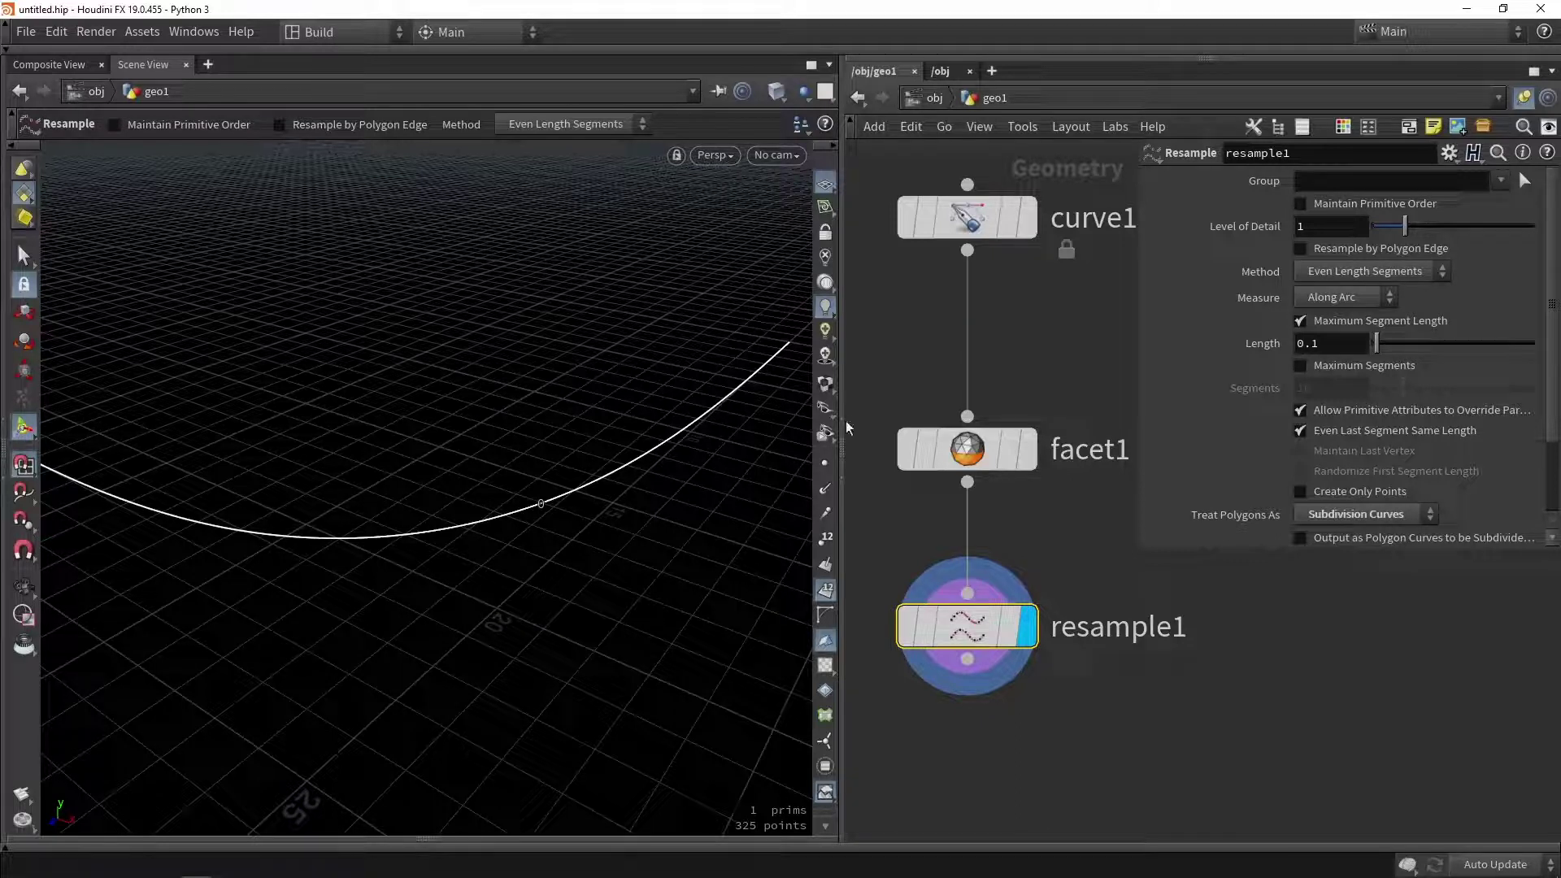
middle_click_drag(935, 761, 947, 595)
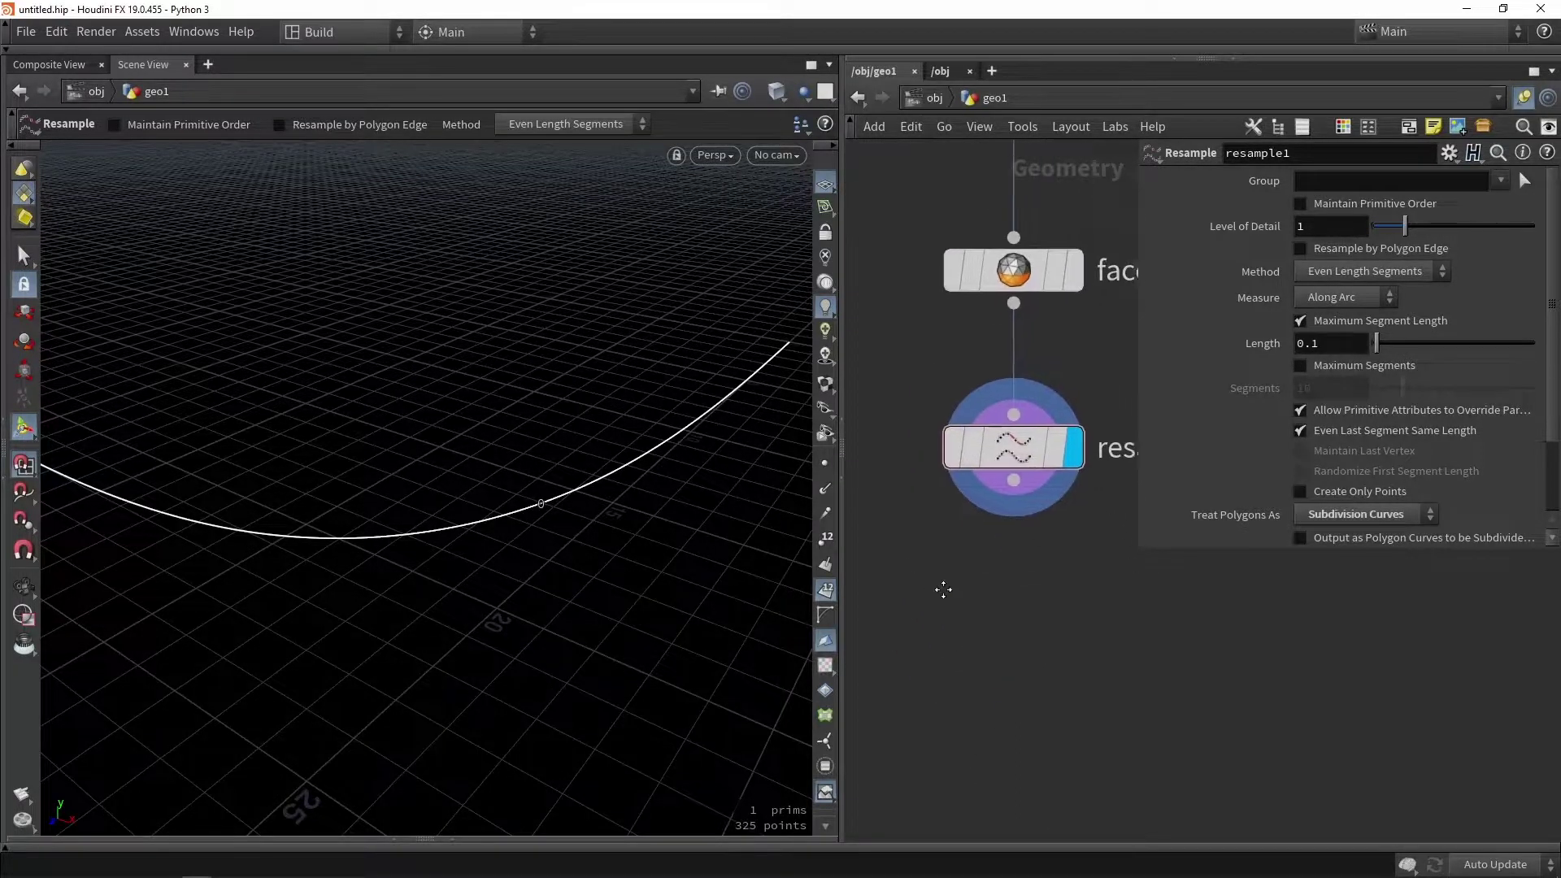
Add a Facet node, facet2, below resample1 with Remove Inline Points enabled
key("Tab")
type("face")
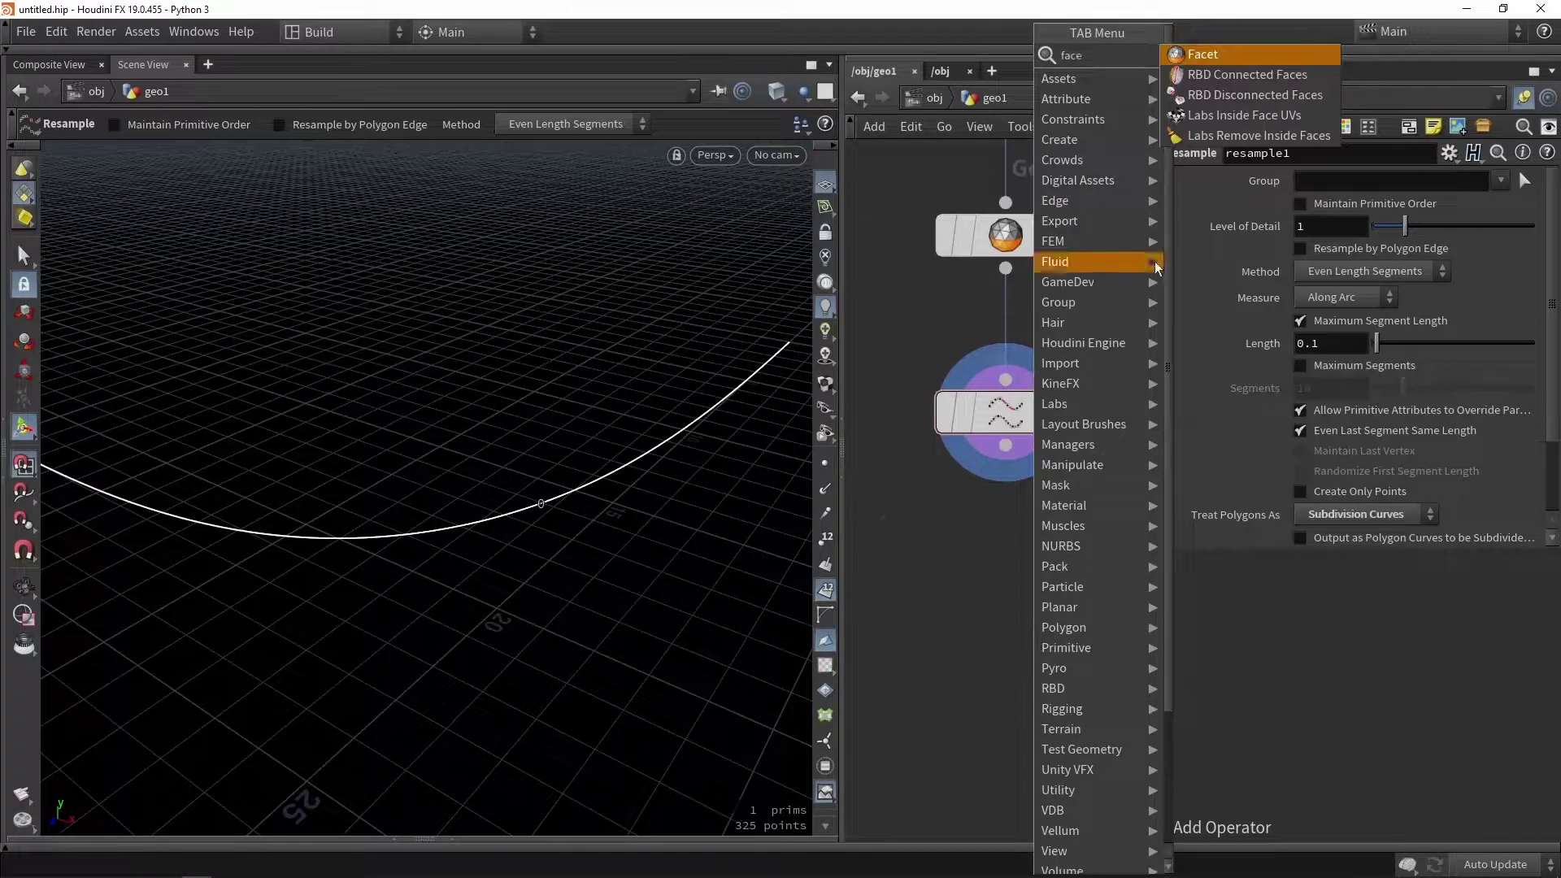
key("Return")
left_click(1000, 611)
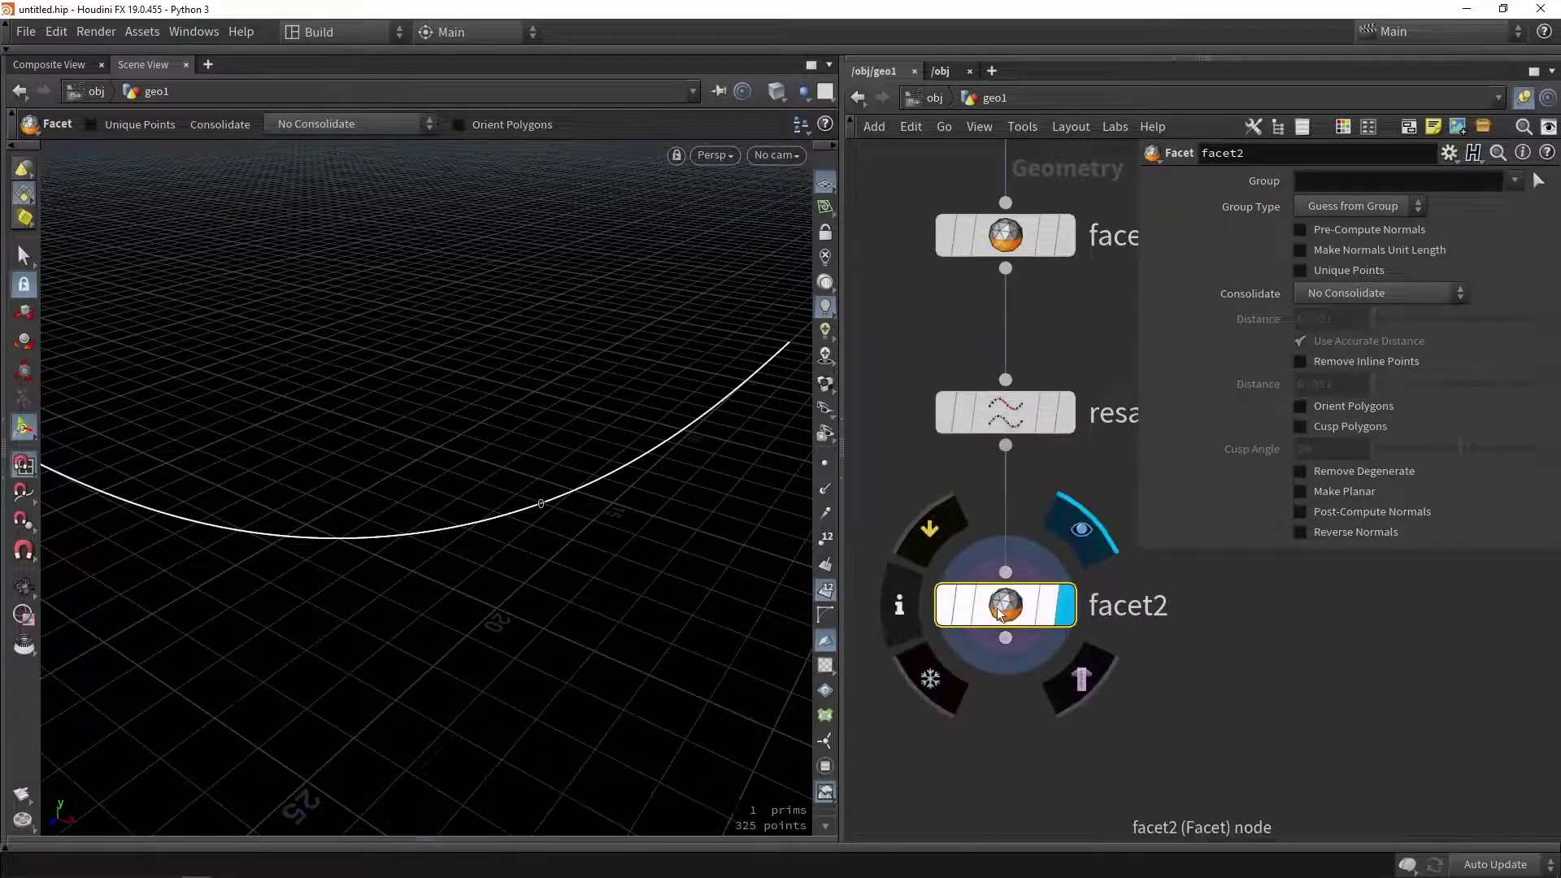
left_click(1322, 366)
Show the curve's points and set facet2's inline-point Distance to 0.005
left_click(825, 464)
key("Escape")
mouse_move(670, 490)
left_mouse_down()
mouse_move(624, 477)
mouse_move(707, 456)
mouse_move(666, 540)
mouse_move(698, 482)
left_mouse_up()
key("Return")
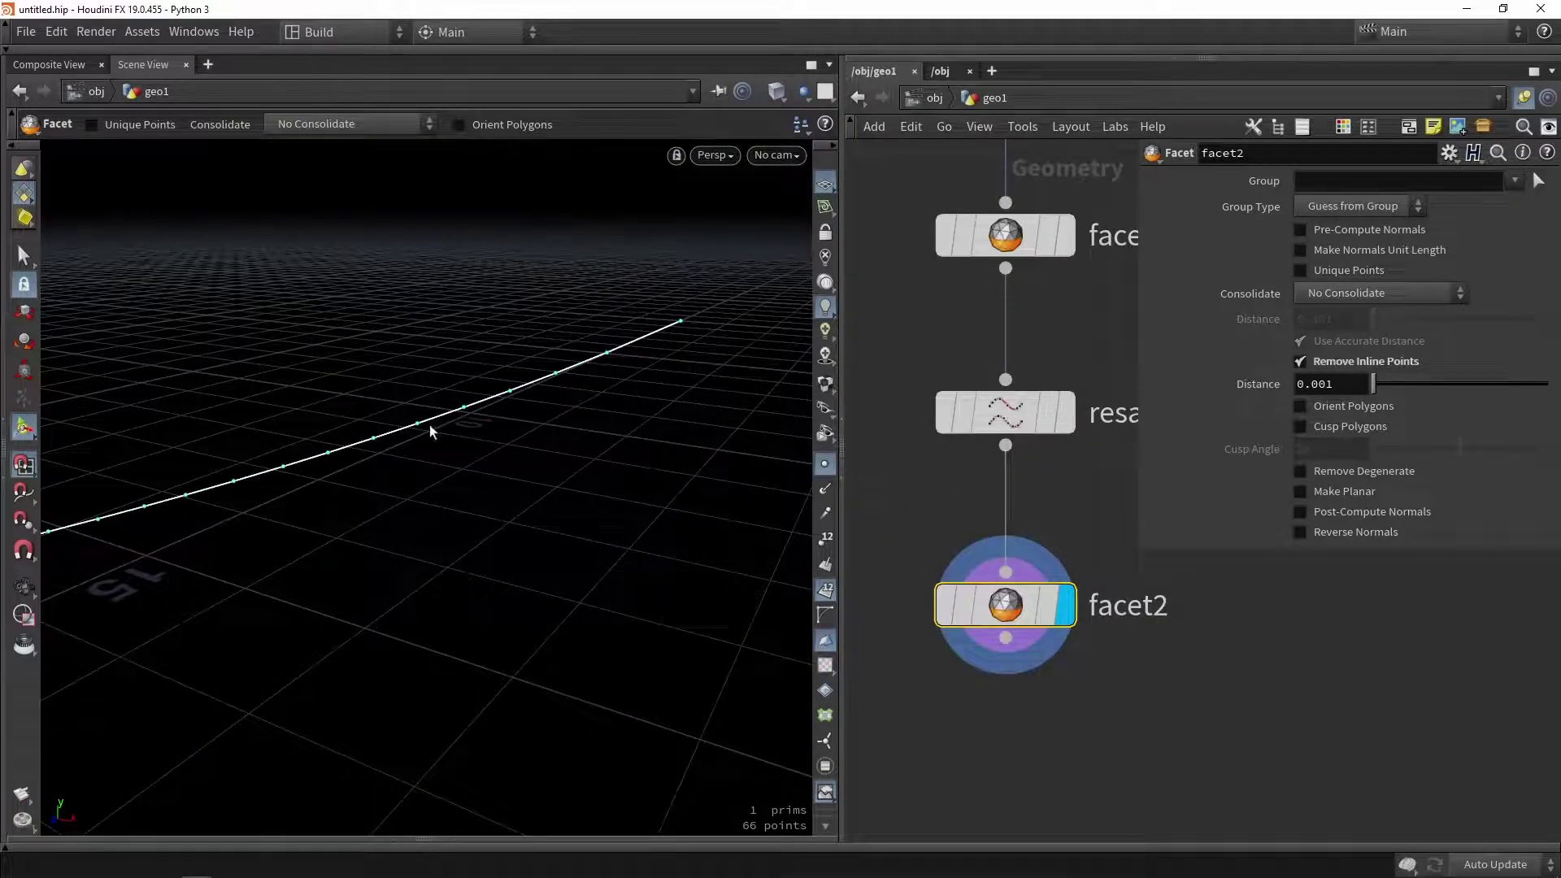
key("Escape")
left_click_drag(534, 446, 569, 430)
key("Return")
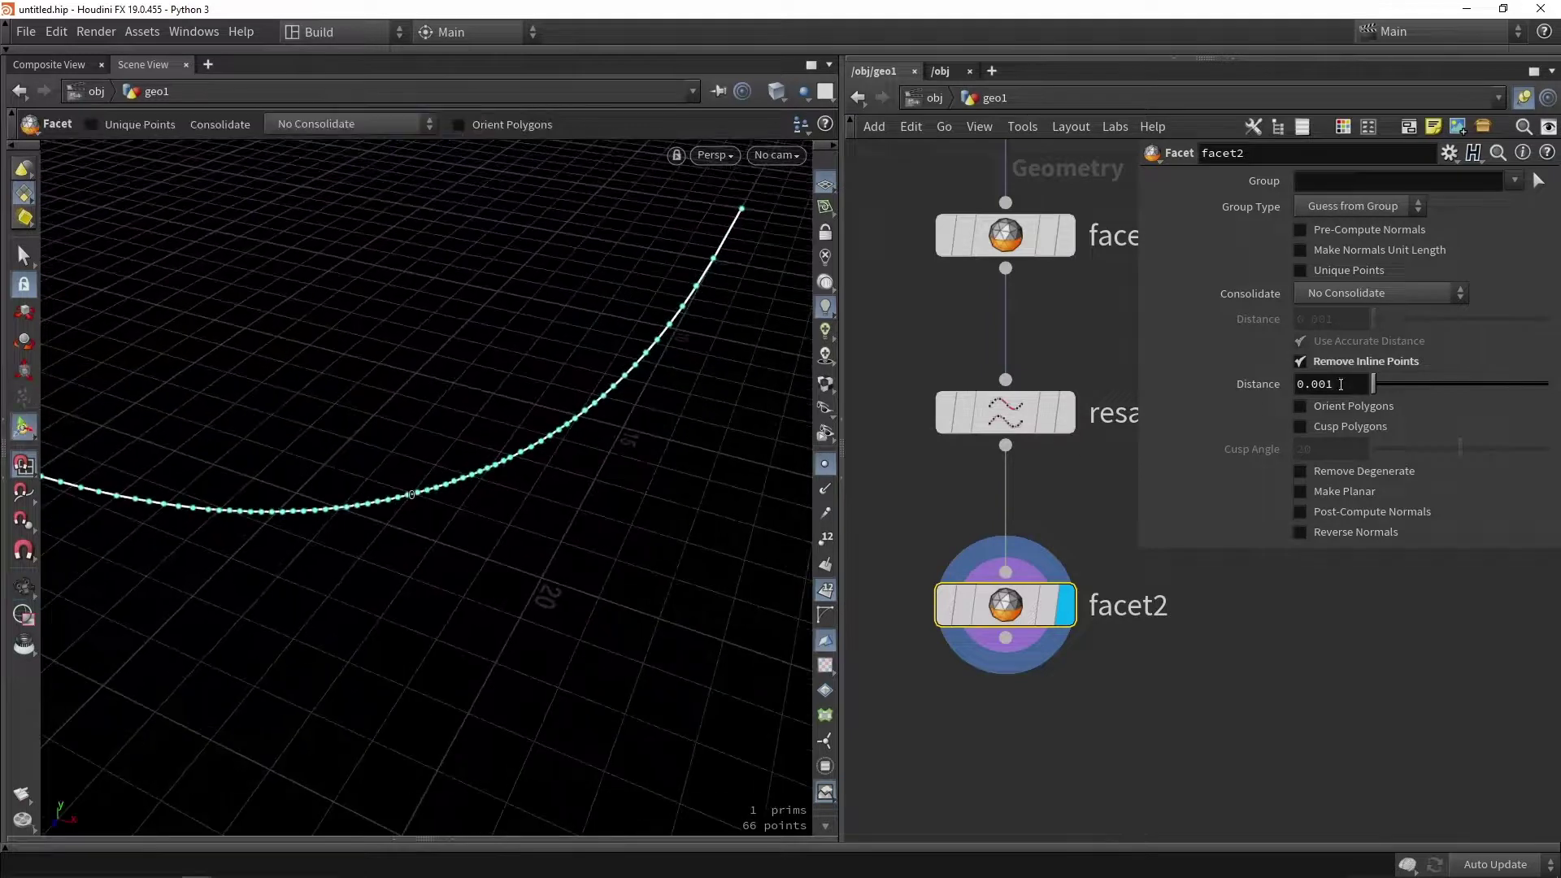
double_click(1333, 384)
left_click(1344, 388)
key("Return")
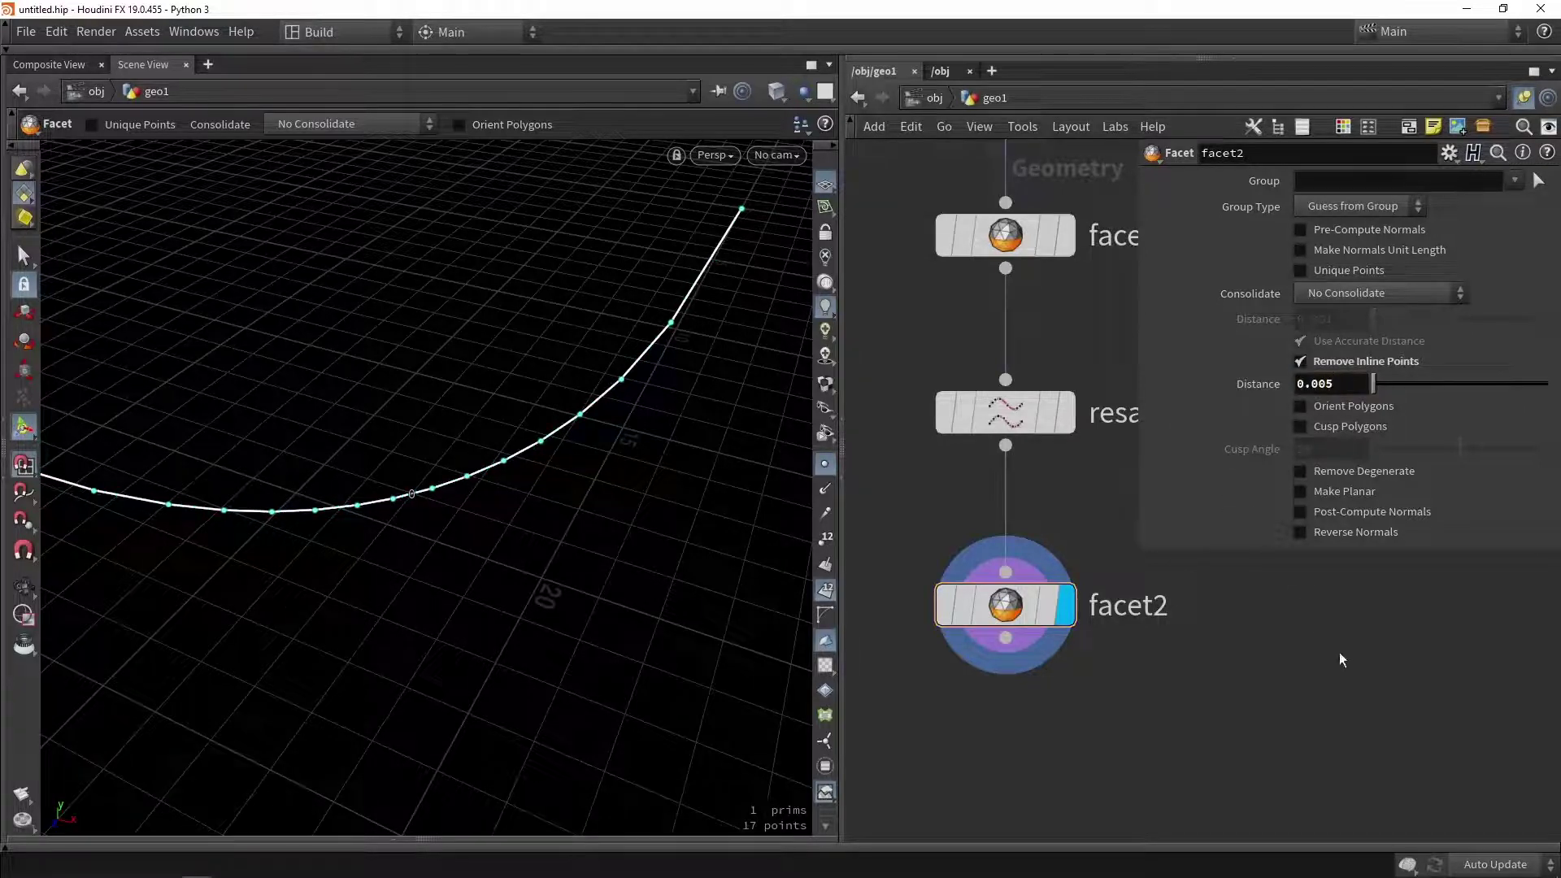
mouse_move(927, 603)
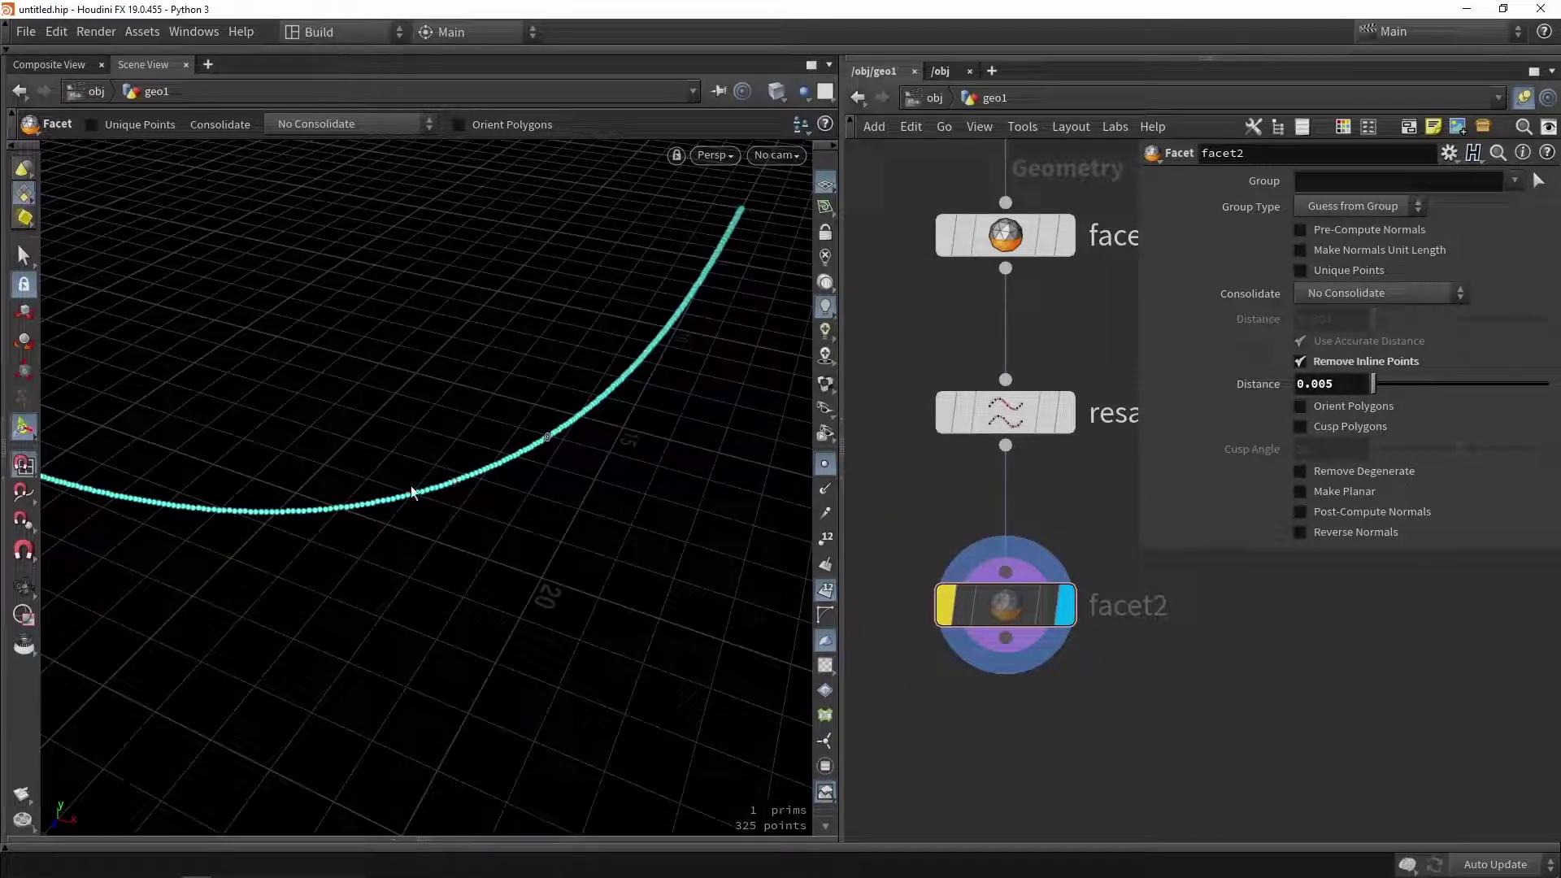
Unbypass facet2 to get the 17-point curve, then wire a new sweep1 after it
left_click(949, 605)
left_click_drag(406, 504, 719, 320, "alt")
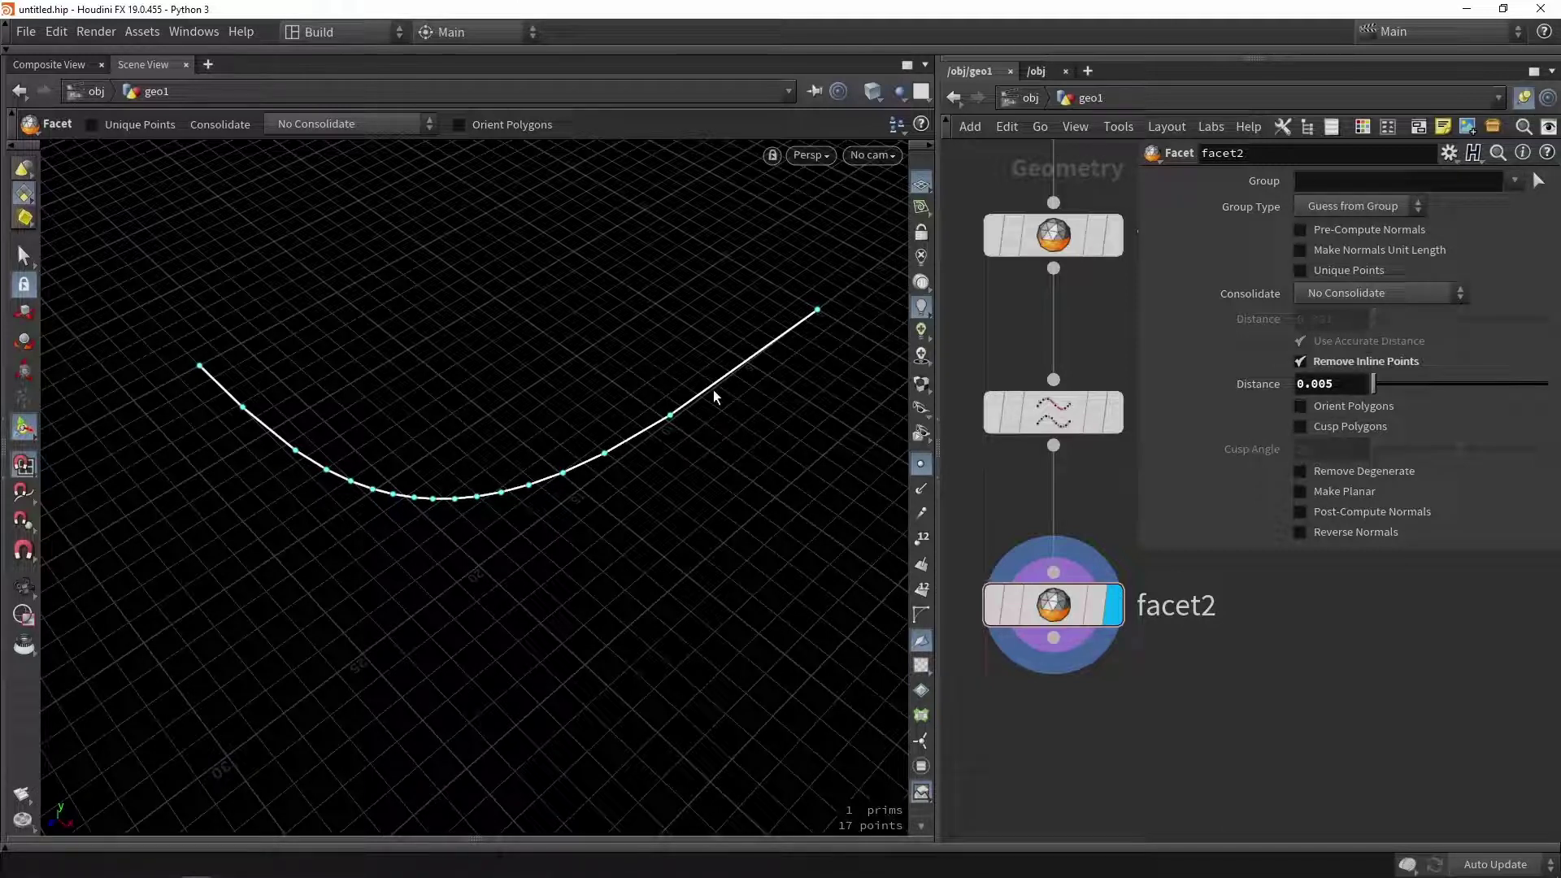
key("Tab")
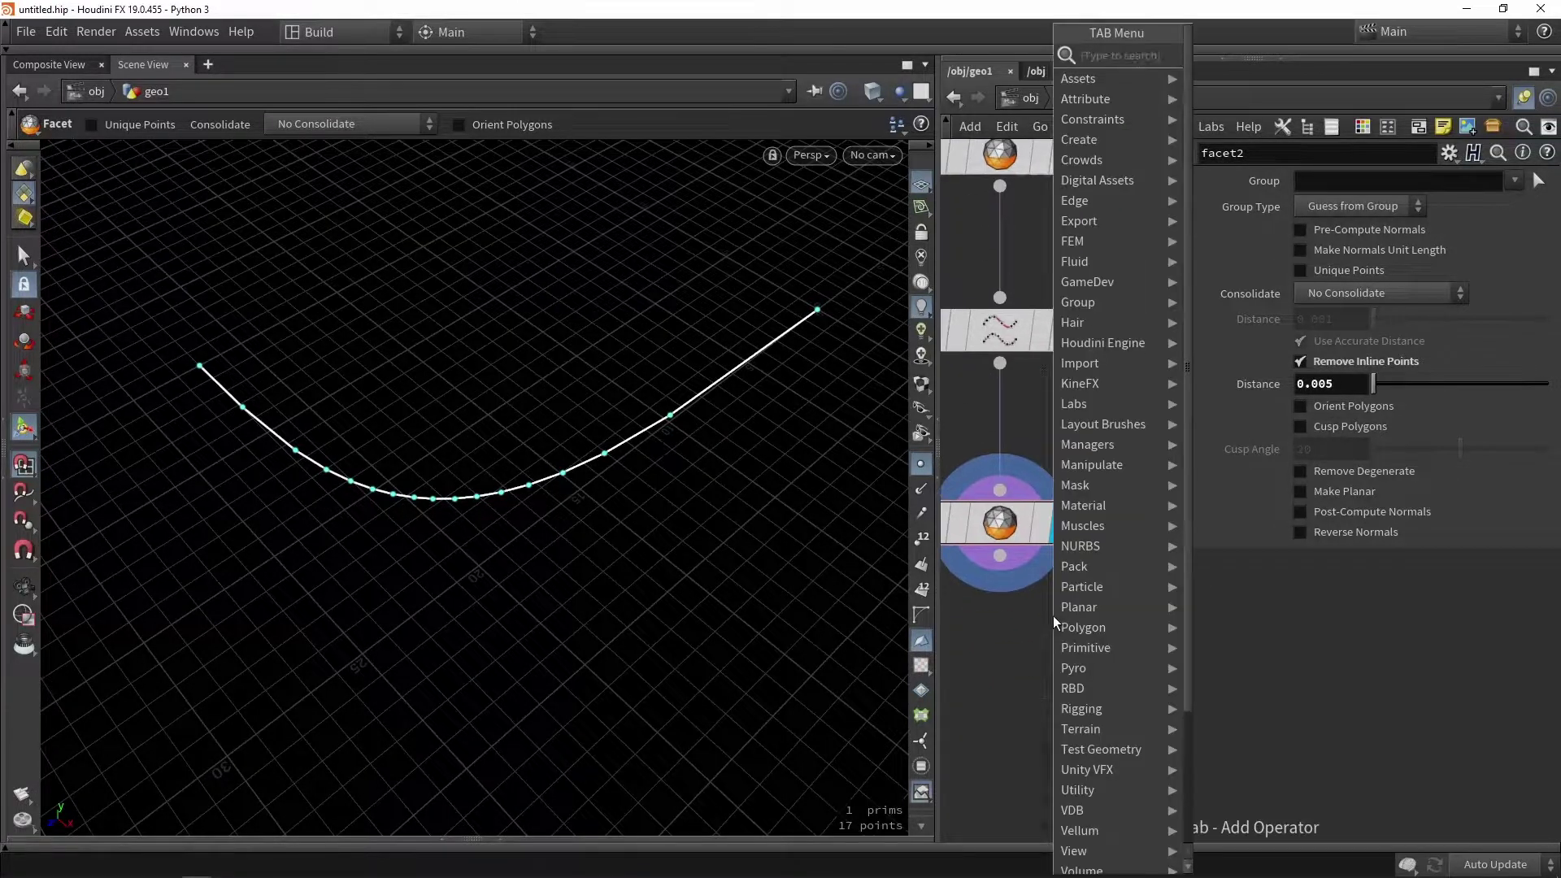
type("swe")
key("Return")
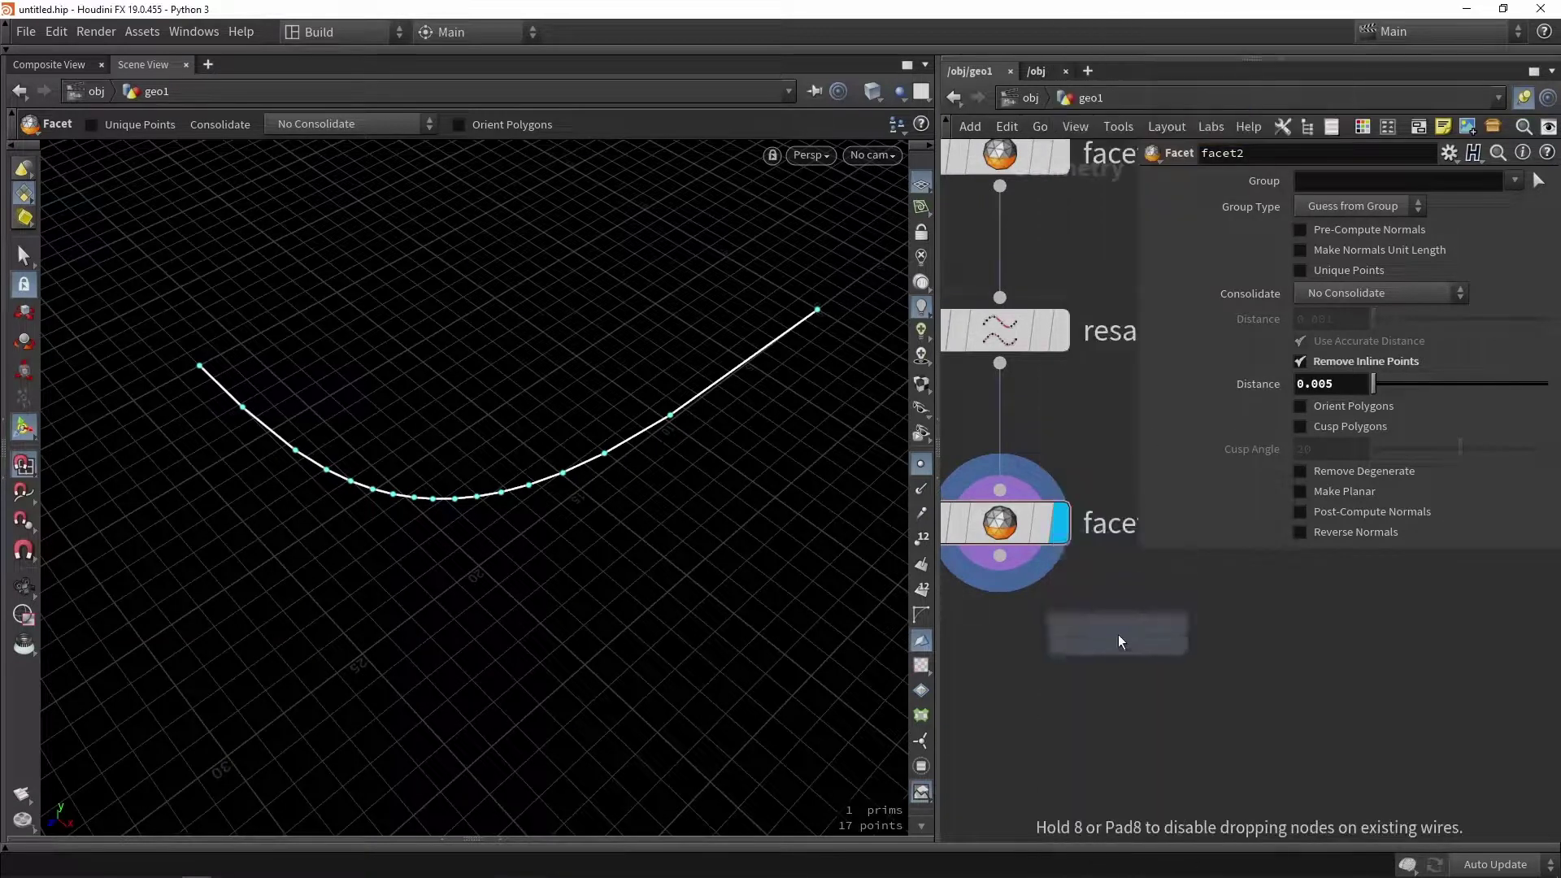
left_click(1119, 634)
left_click_drag(993, 558, 1090, 601)
Display sweep1 with Surface Shape set to Round Tube and inspect it up close
left_click(1176, 634)
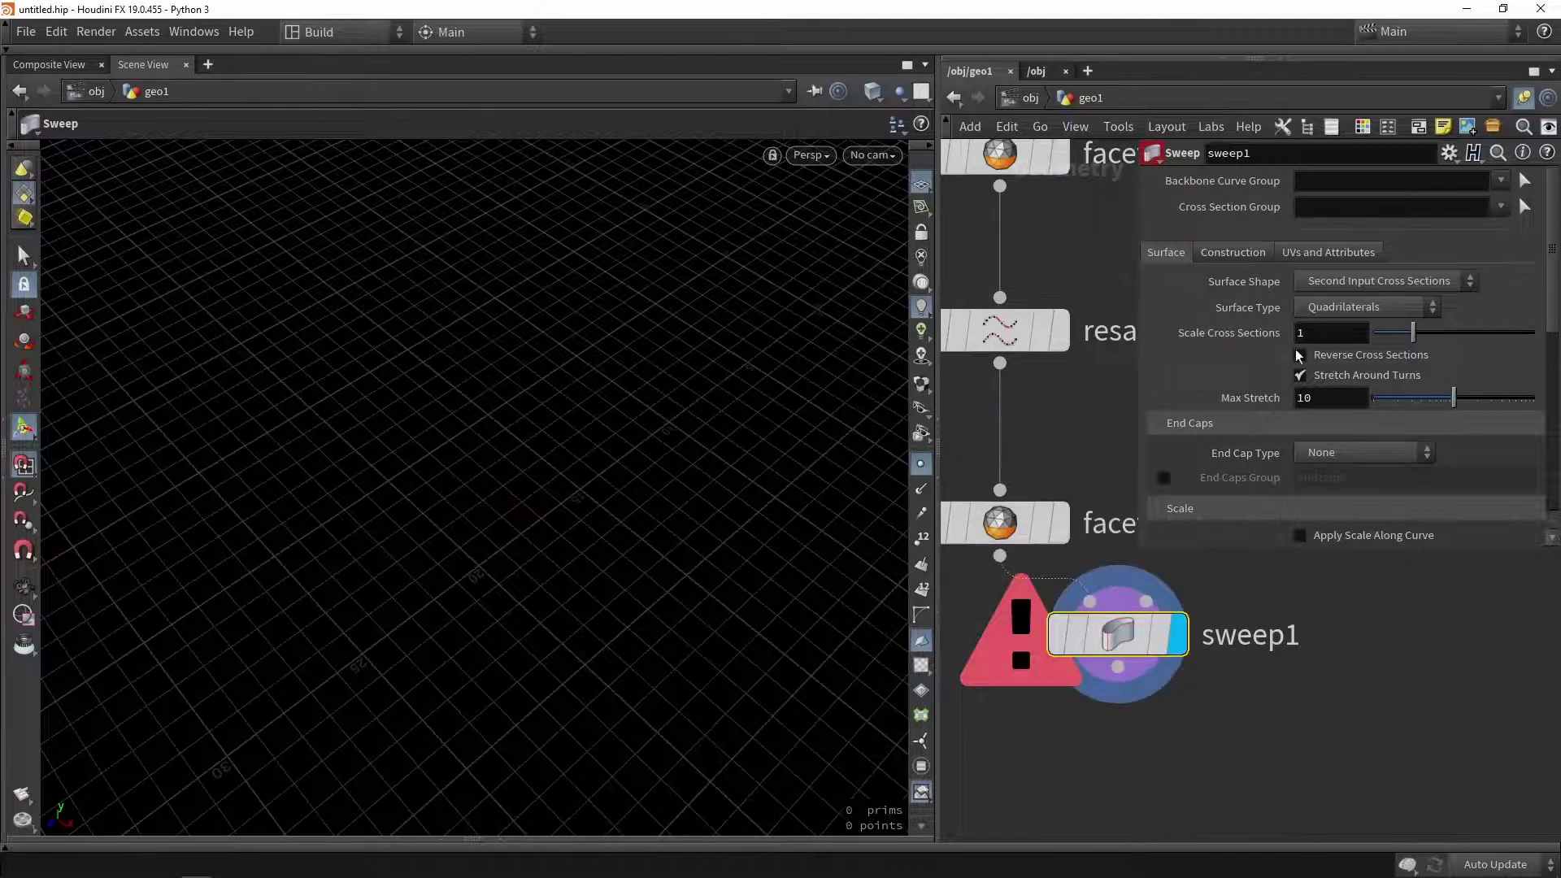
left_click(1339, 282)
left_click(1335, 322)
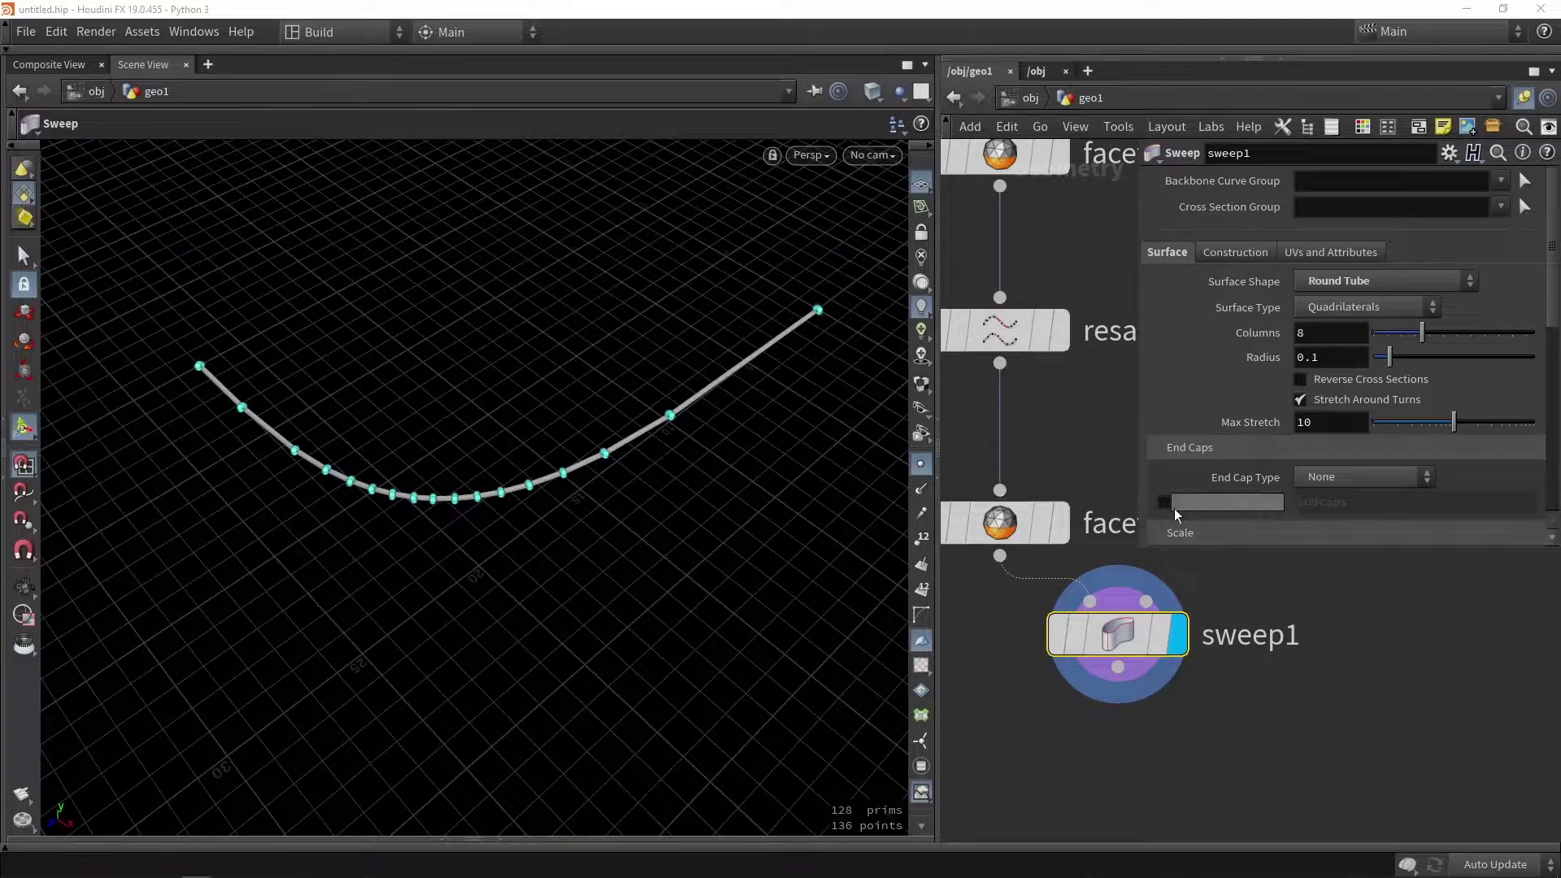
key("Escape")
left_click_drag(569, 496, 574, 481)
scroll(586, 461, "up", 5)
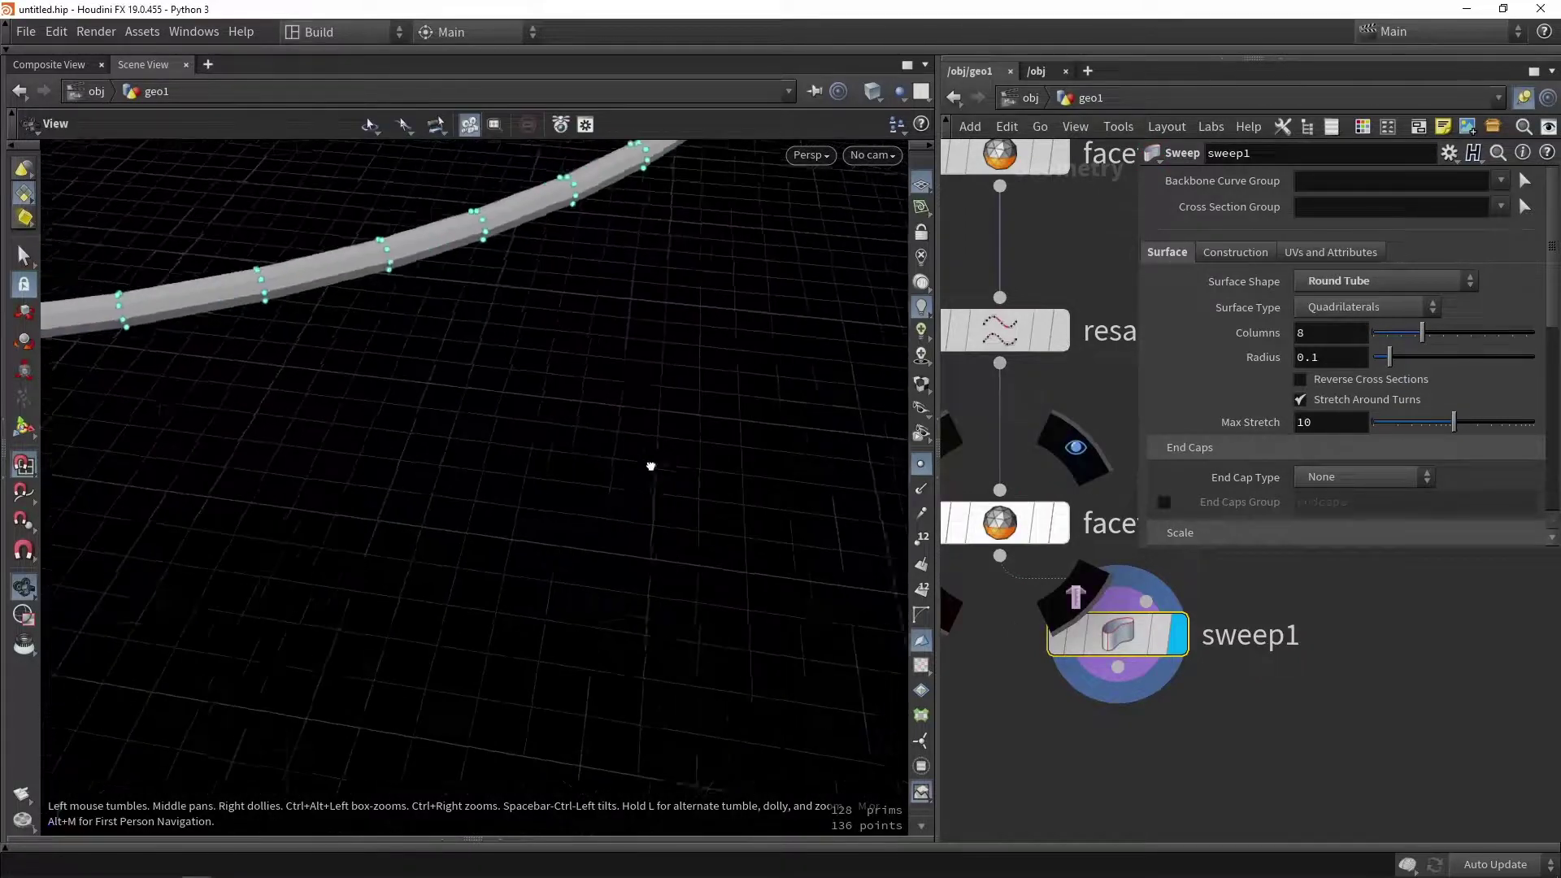
scroll(703, 483, "down", 3)
scroll(572, 383, "down", 4)
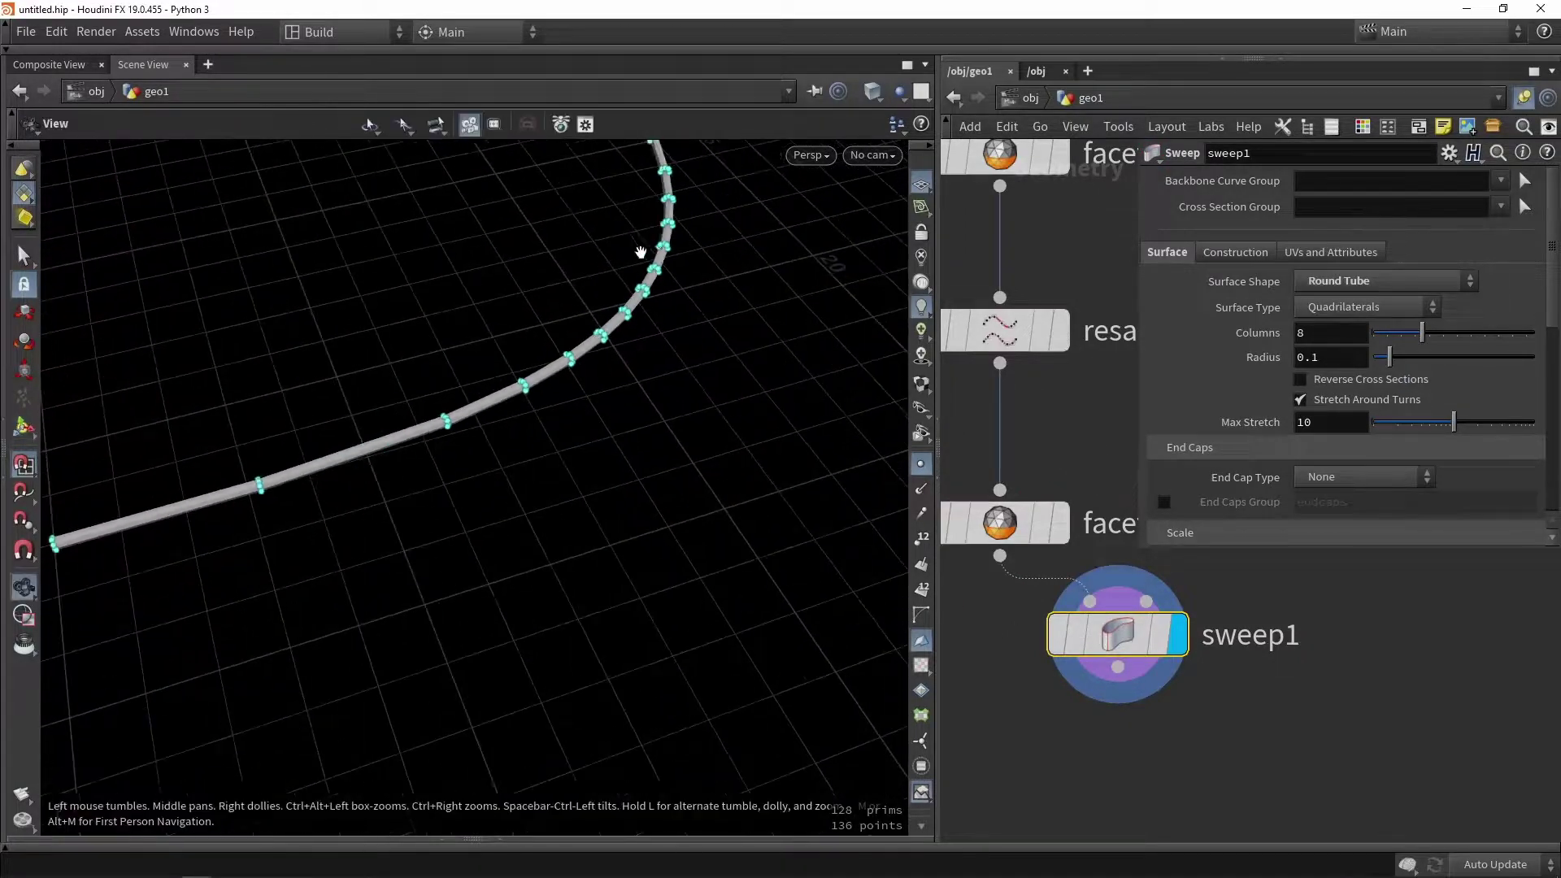
Delete the sweep1 node, leaving facet2 as the final node
key("Return")
mouse_move(1126, 643)
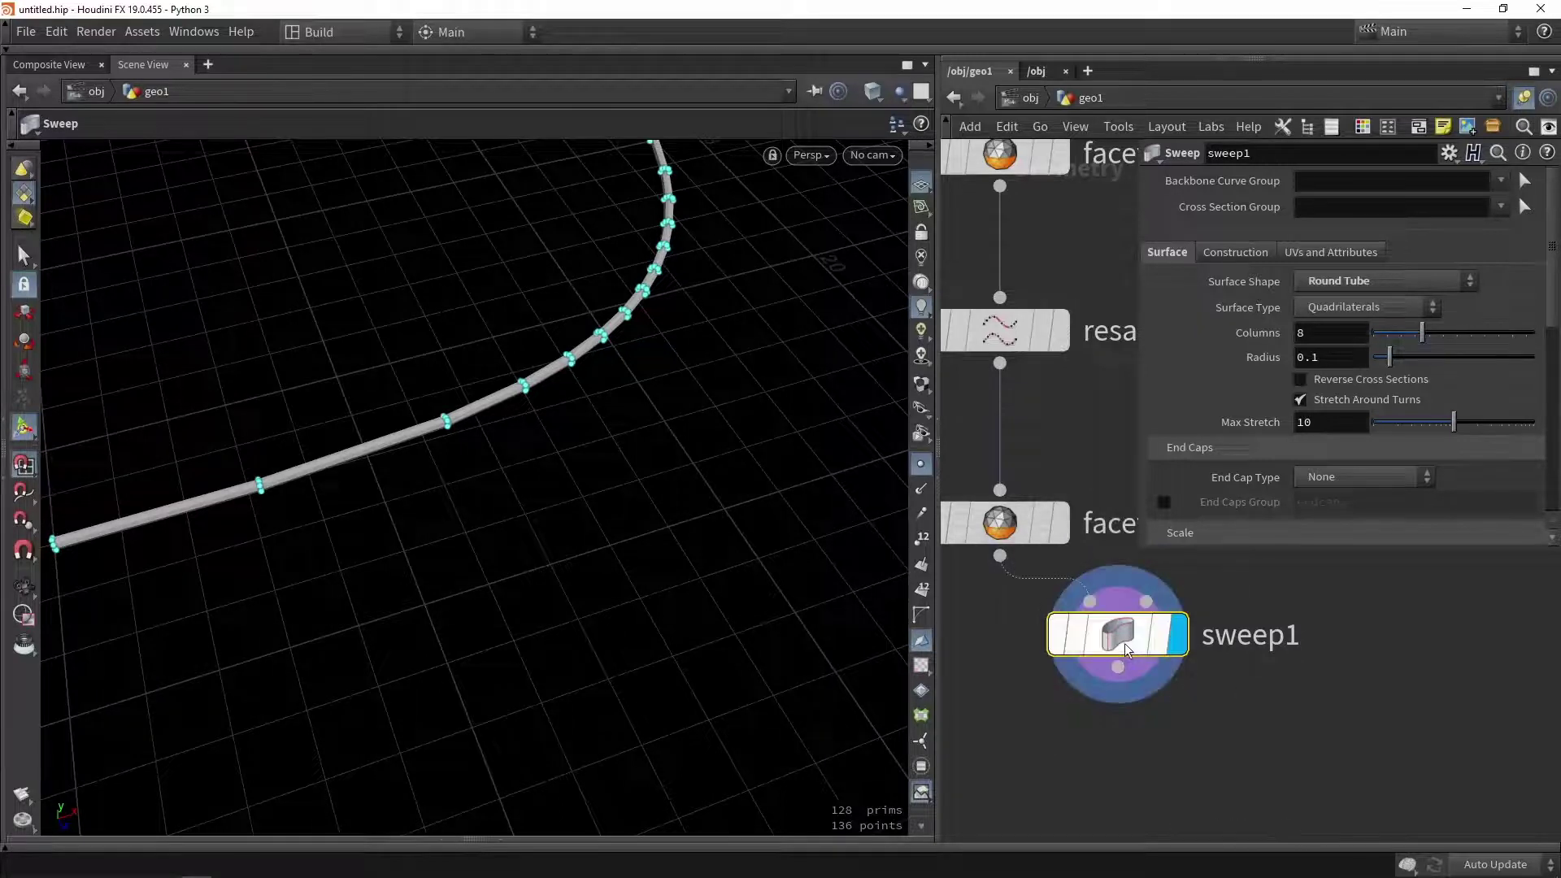
key("Delete")
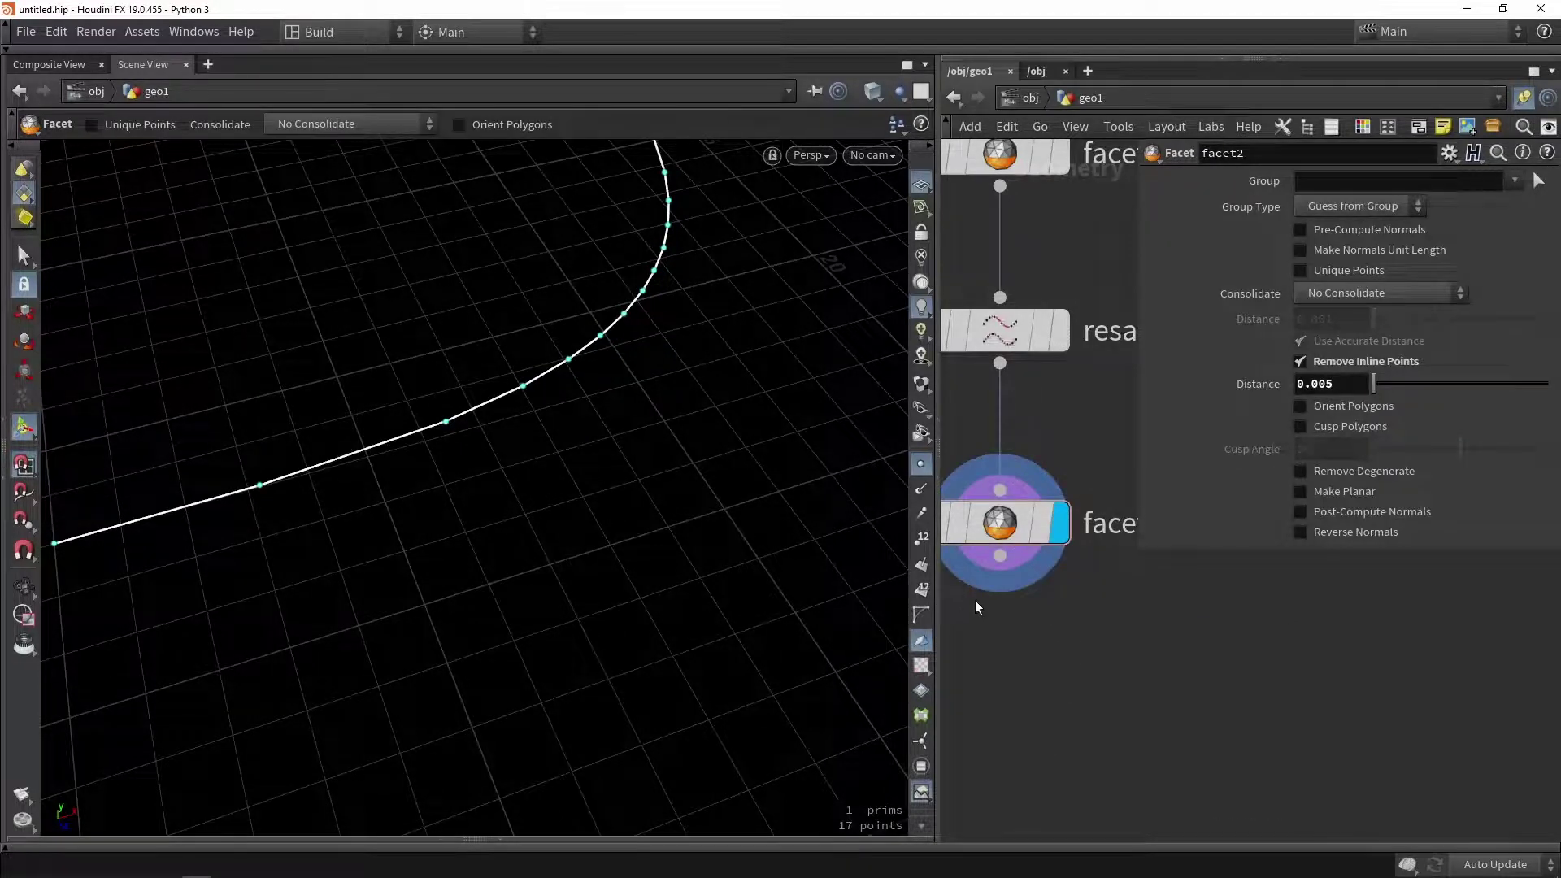
Enlarge the network pane, view the curve's points from the front, and search 'convert'
left_click_drag(937, 602, 777, 577)
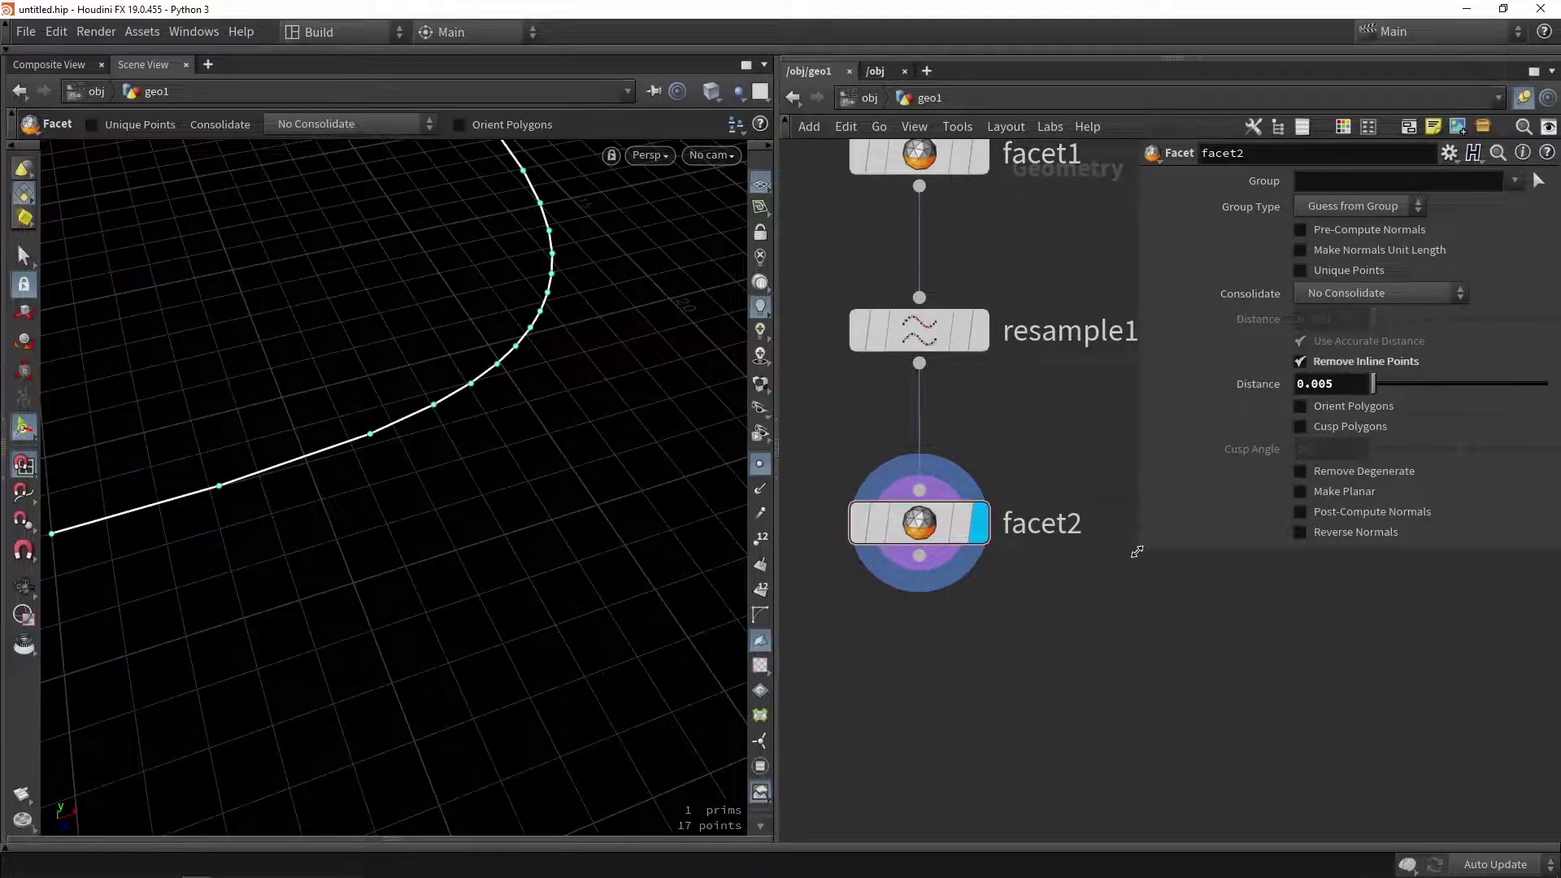
left_click_drag(1137, 553, 1162, 412)
key("Escape")
left_click_drag(597, 506, 439, 464)
key("Return")
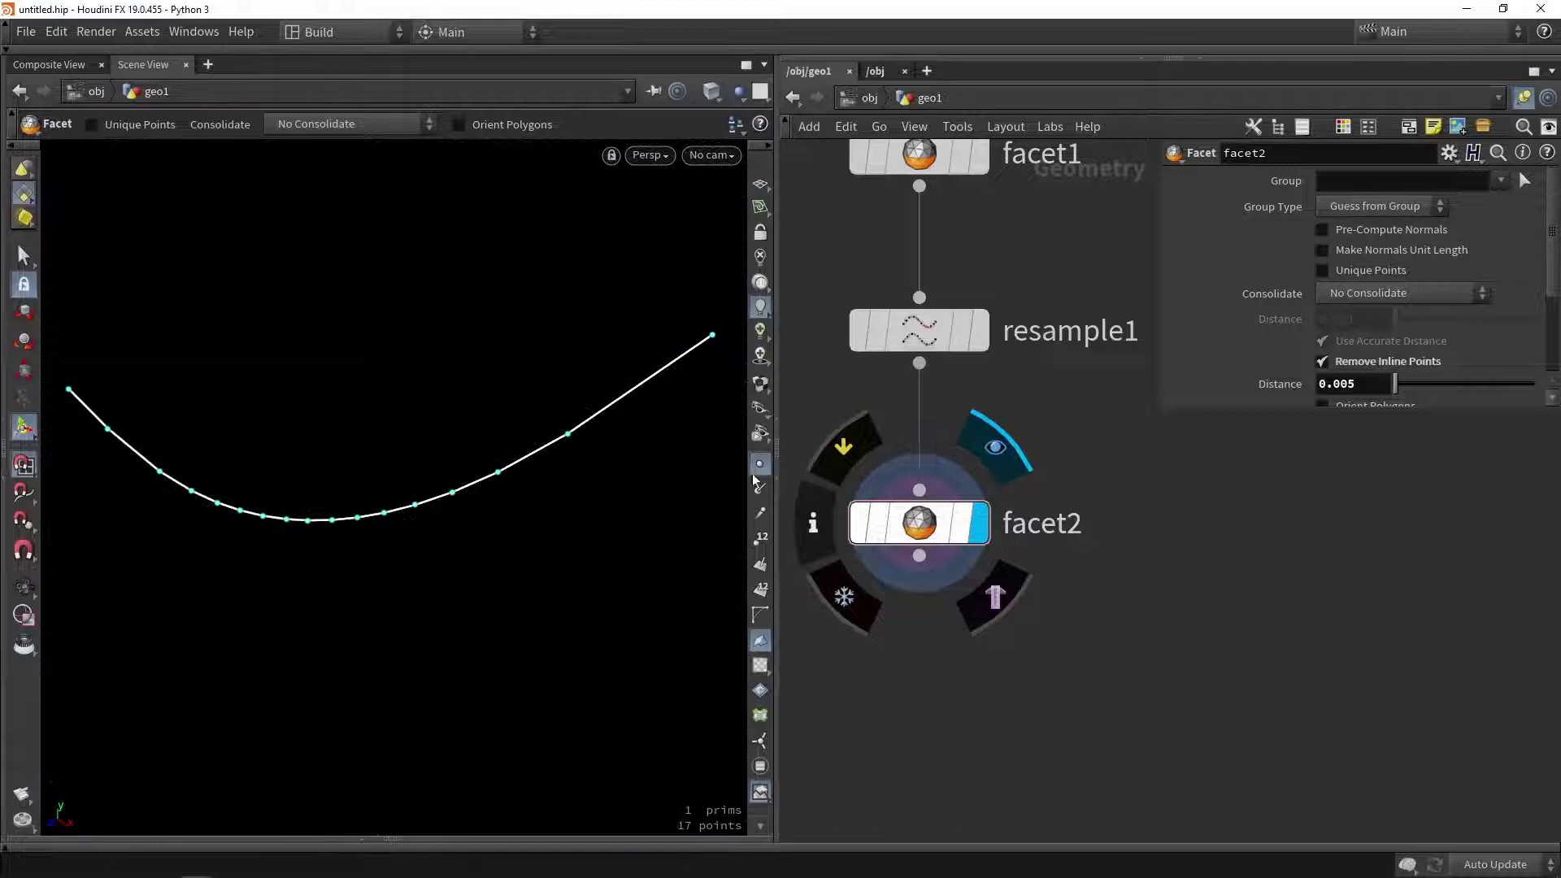
left_click(760, 464)
middle_click_drag(984, 753, 988, 598)
key("Tab")
type("convert")
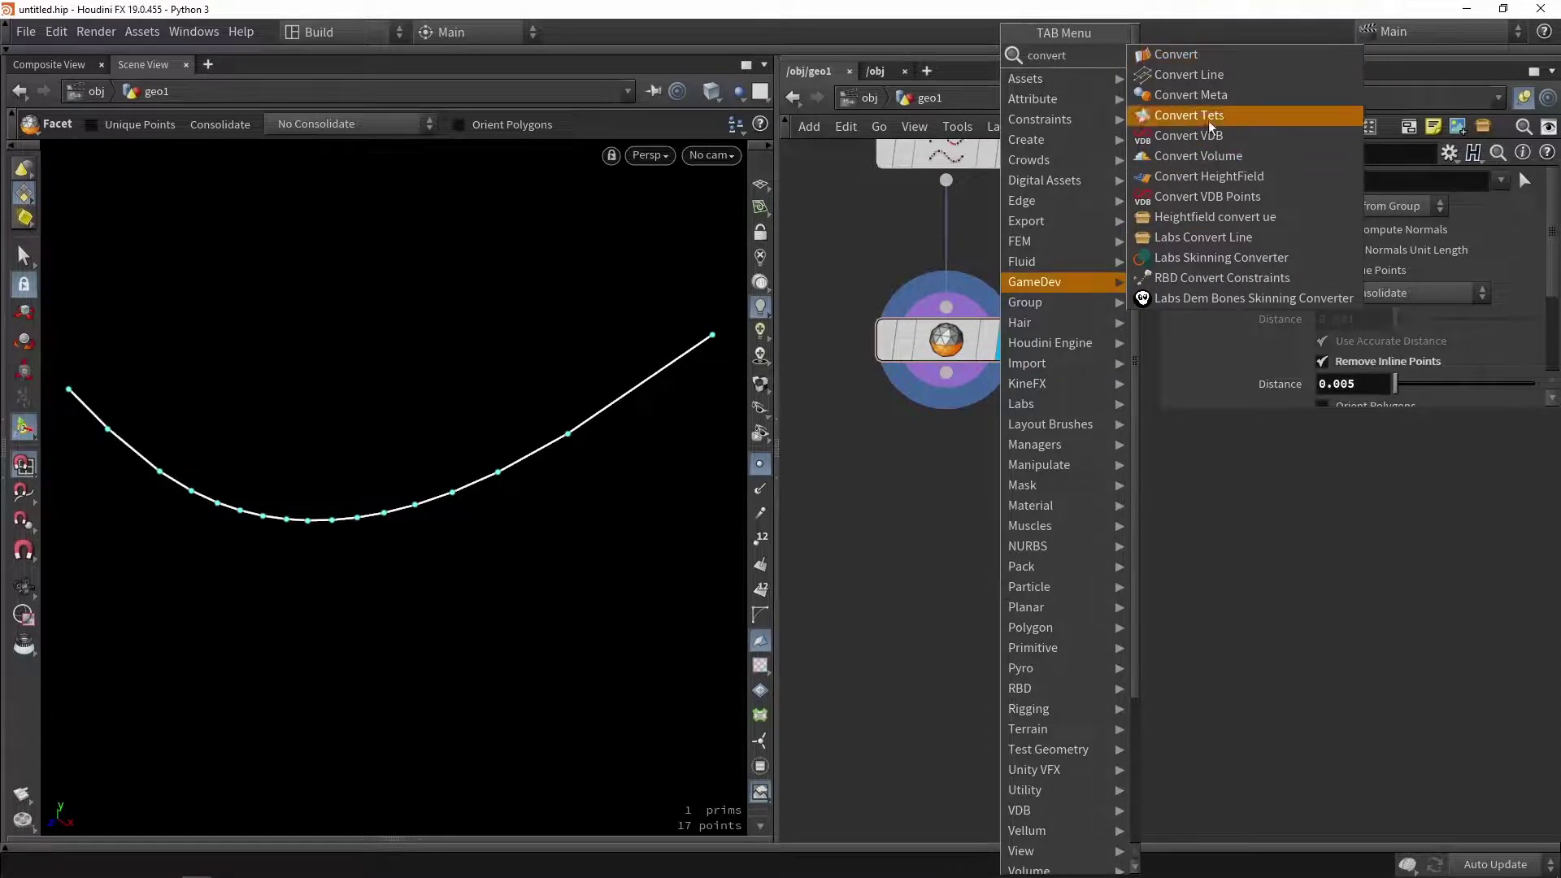
Add convertline1 under facet2, splitting the curve into 16 separate segments
left_click(1209, 80)
left_click(993, 483)
left_click_drag(945, 372, 959, 496)
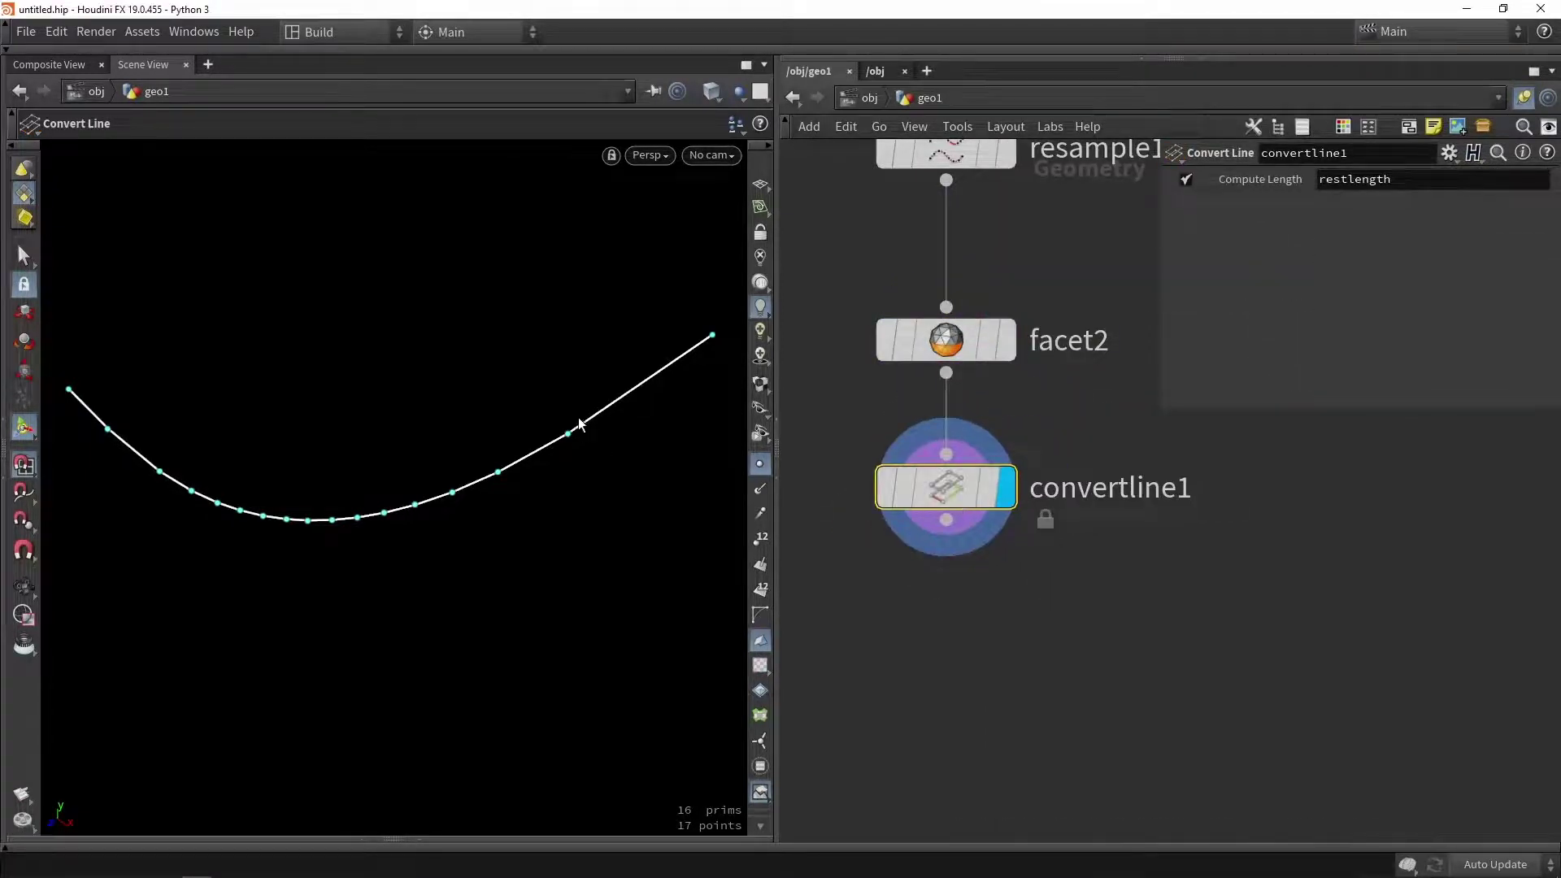
Select curve segments in the viewport: a lower segment plus another bottom one
key("s")
left_click(646, 379)
left_click(426, 505)
left_click(325, 498, "shift")
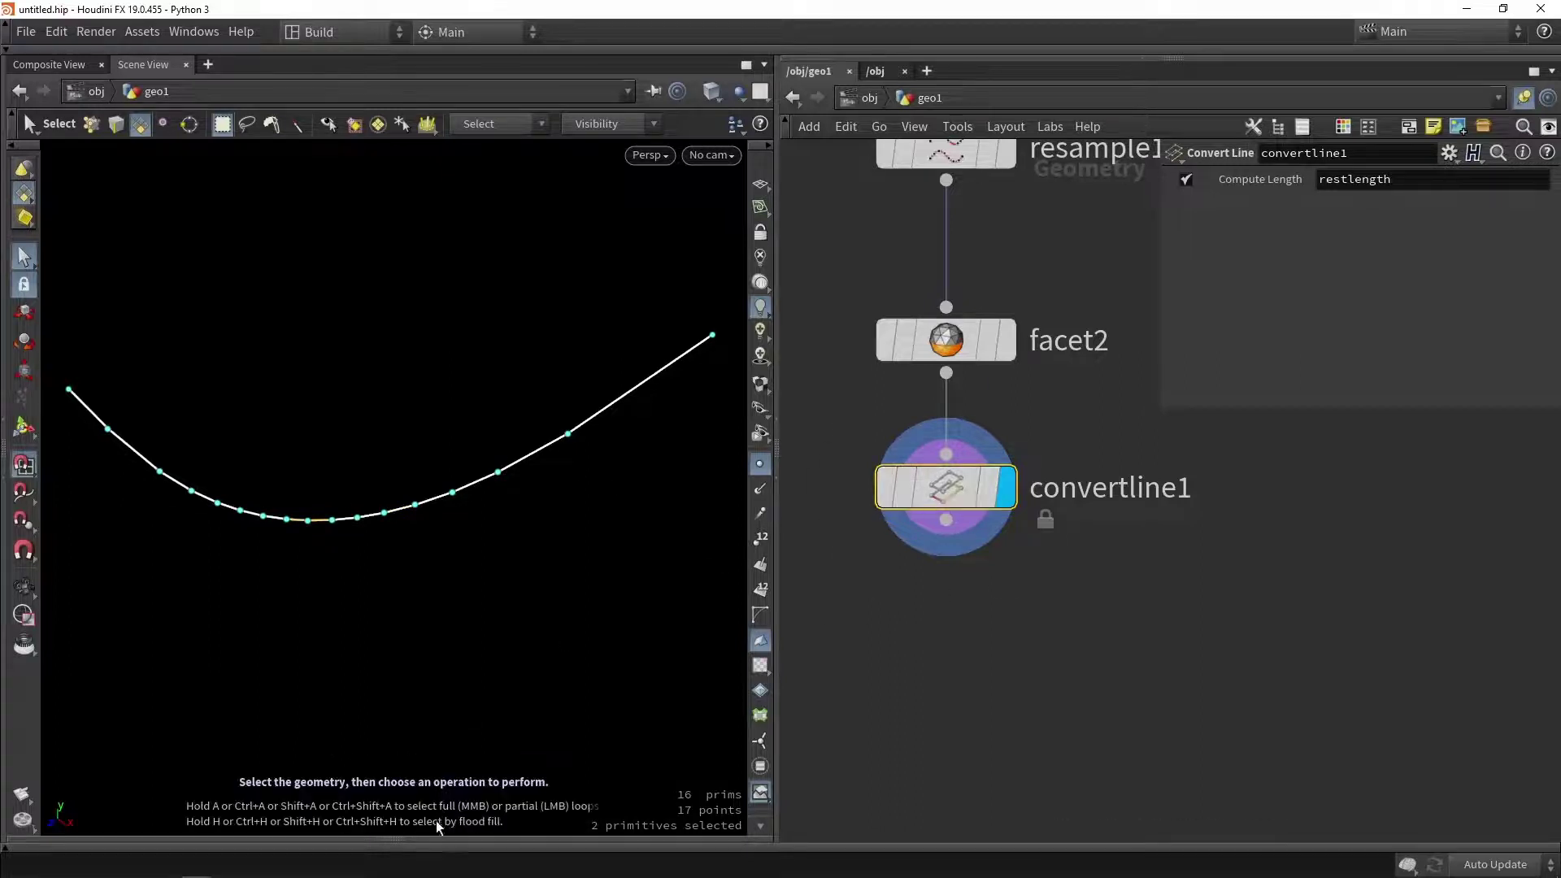
List convertline1's primitive attributes in the Geometry Spreadsheet to read each segment's restlength (9.68992, 3.39778, 1.89643…)
left_click(423, 840)
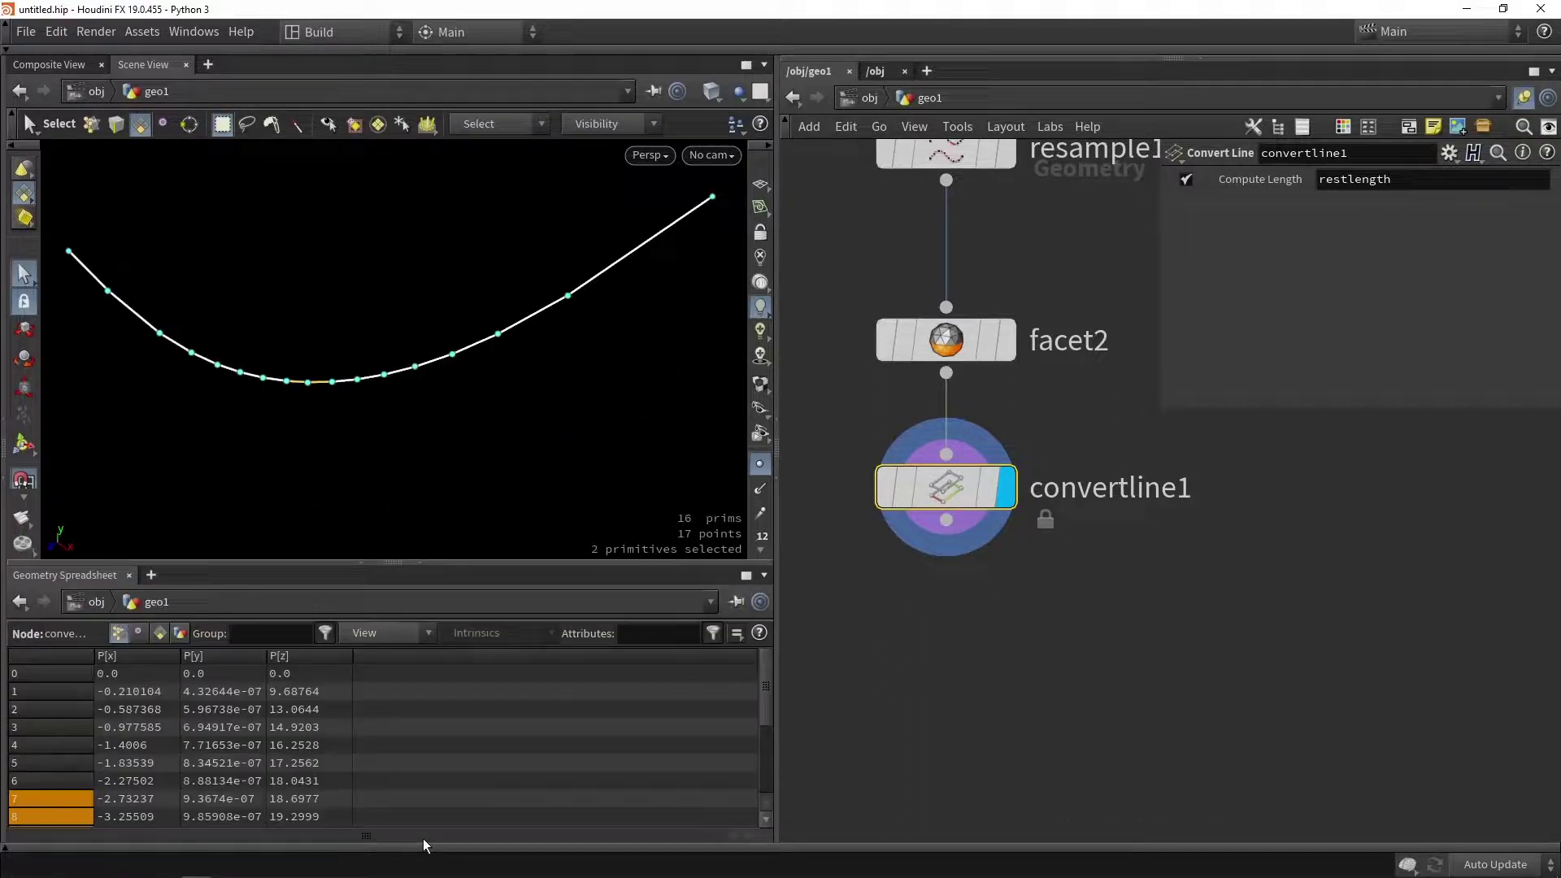
left_click(154, 639)
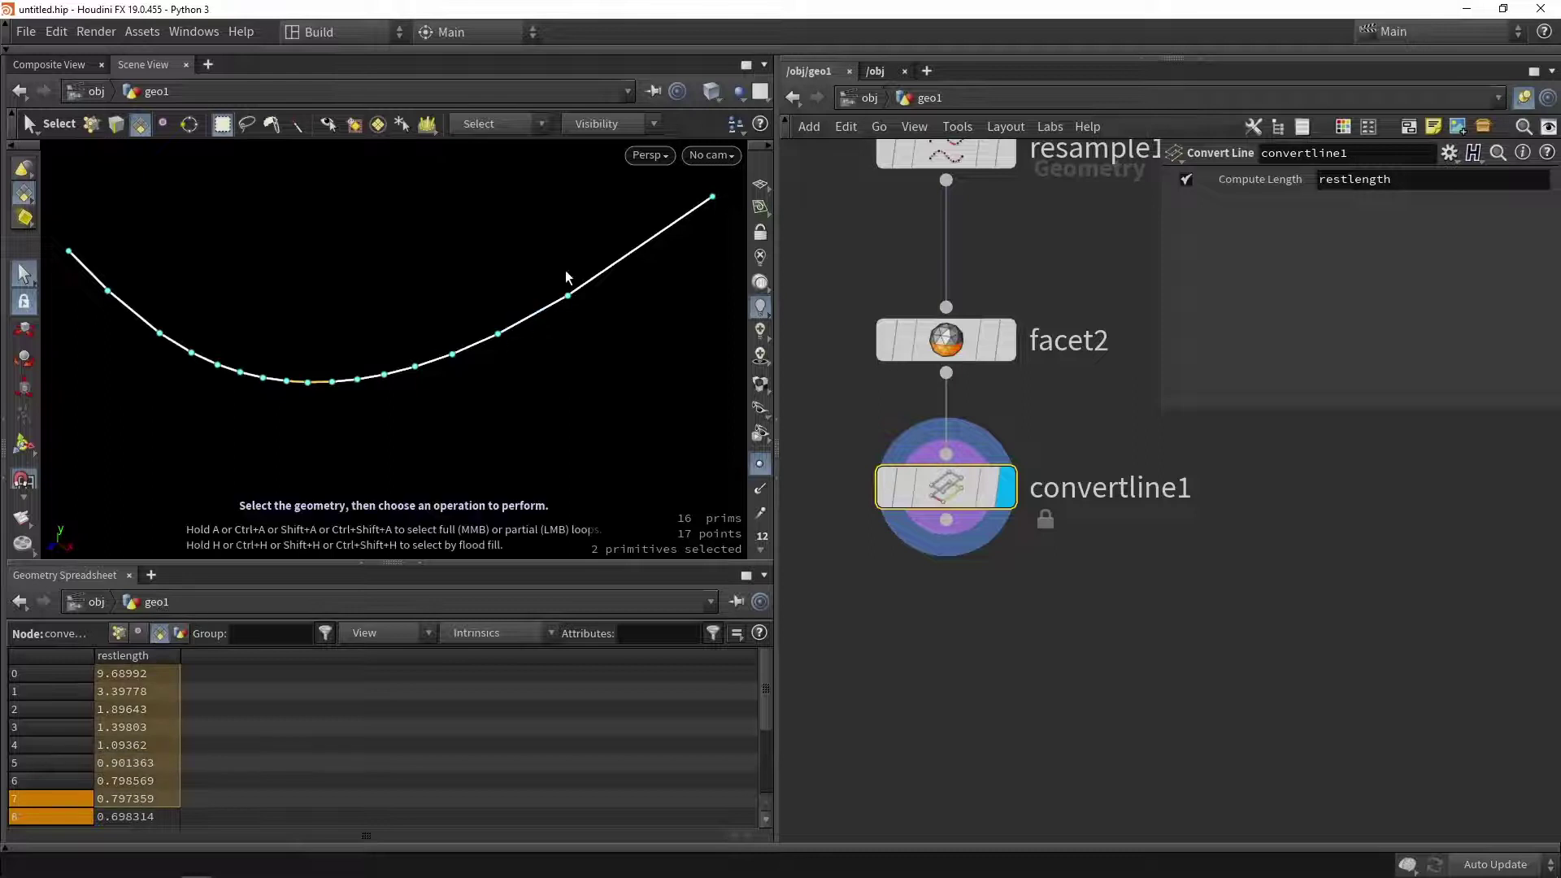
left_click(619, 254)
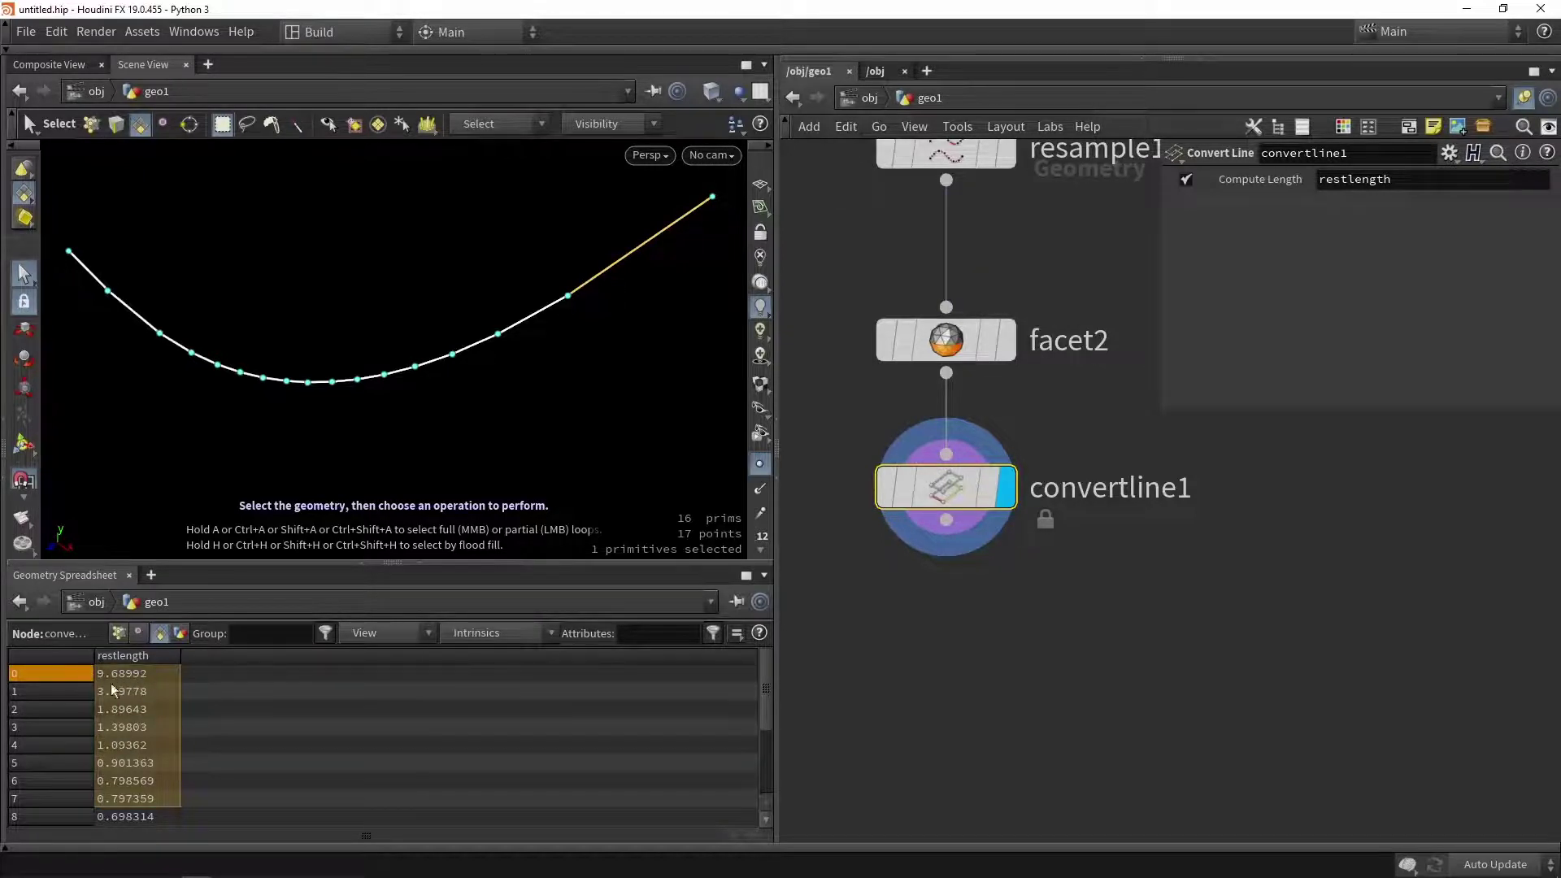
left_click_drag(123, 697, 129, 807)
scroll(125, 761, "down", 3)
scroll(129, 781, "up", 3)
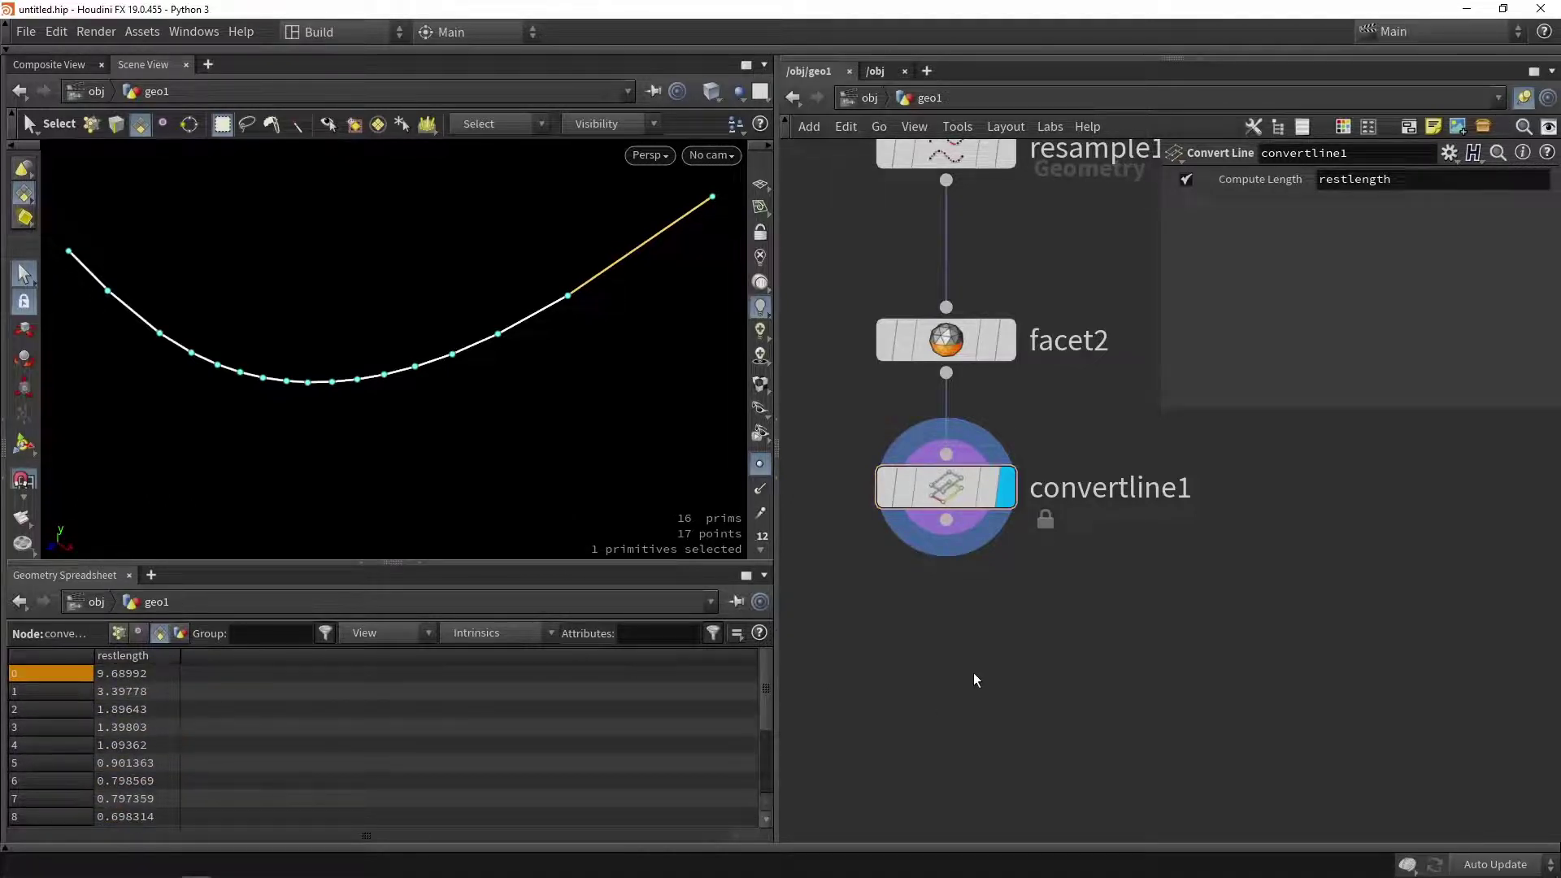
key("f")
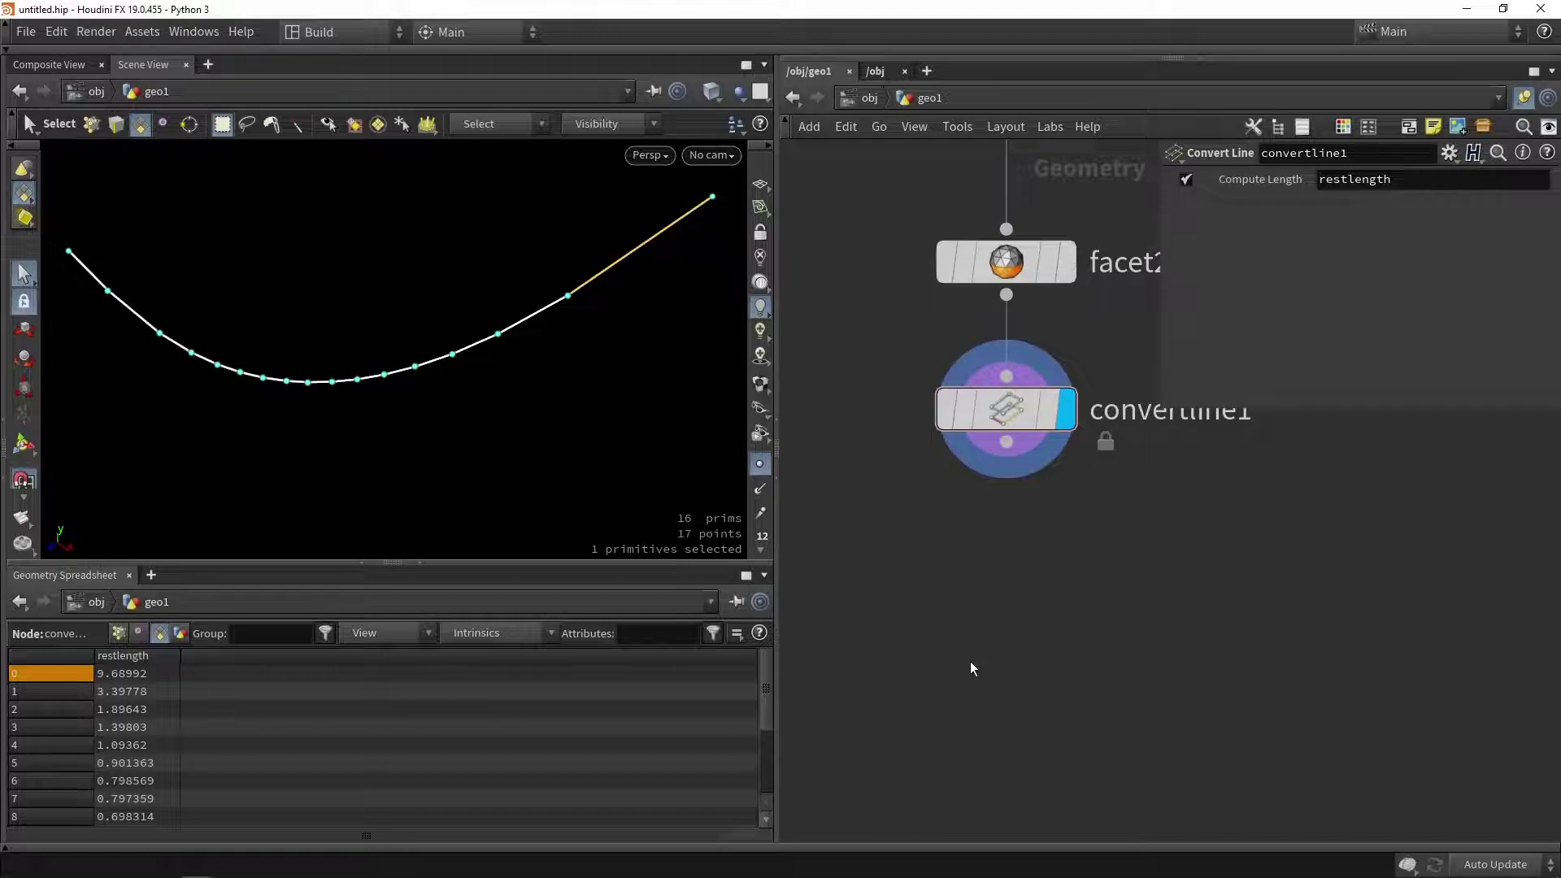
Add attribwrangle1 below convertline1, wire it in, display it and expand its parameters
key("Tab")
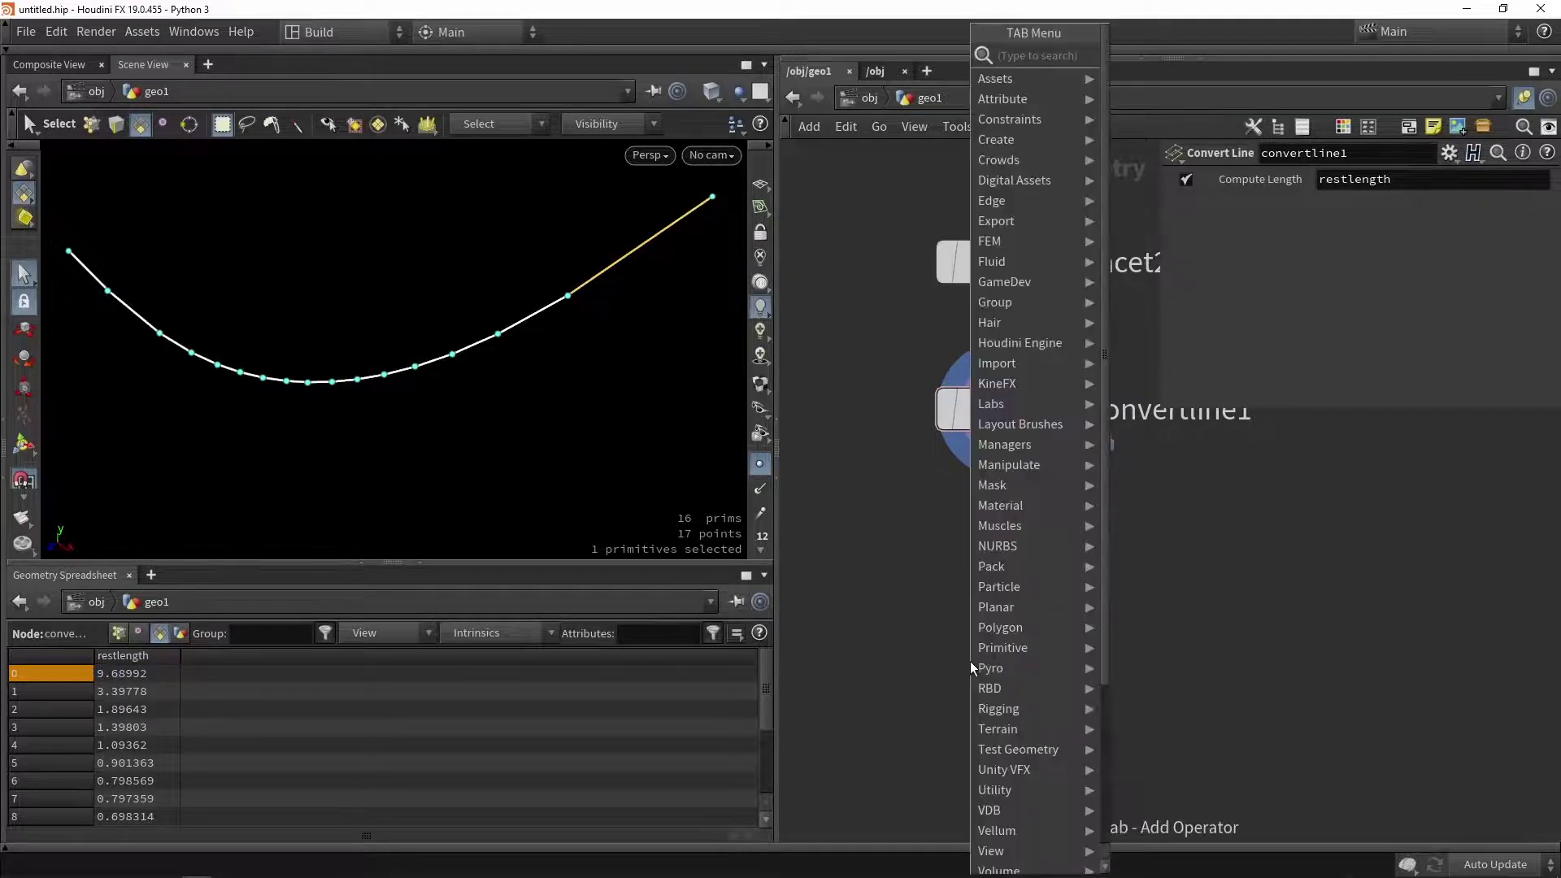
key("Return")
left_click(969, 661)
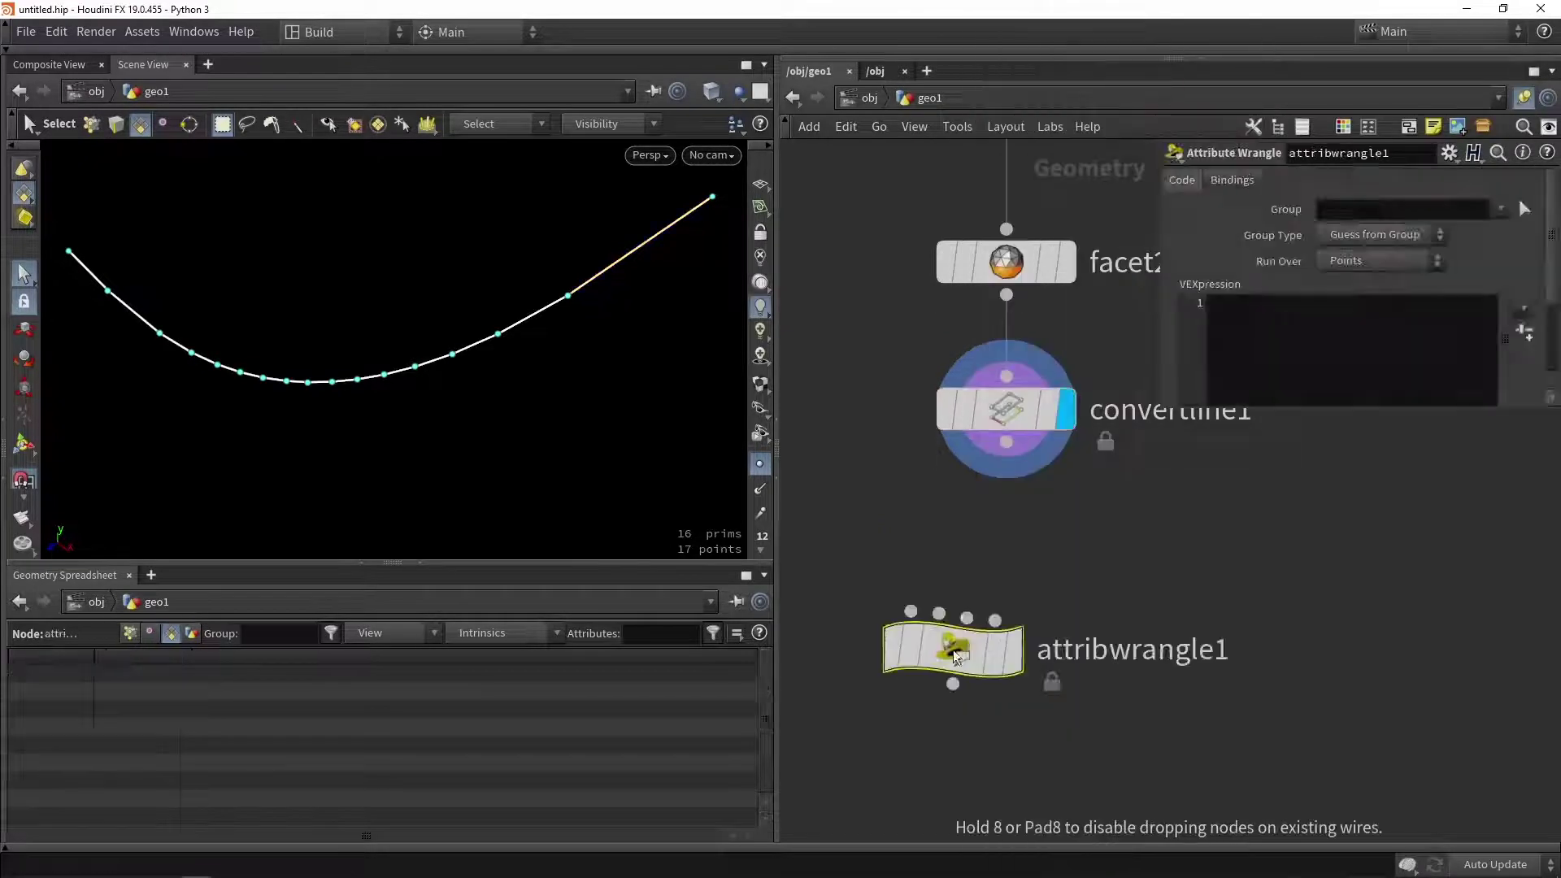
left_click_drag(1006, 441, 911, 611)
left_click(1016, 650)
left_click_drag(975, 650, 1001, 594)
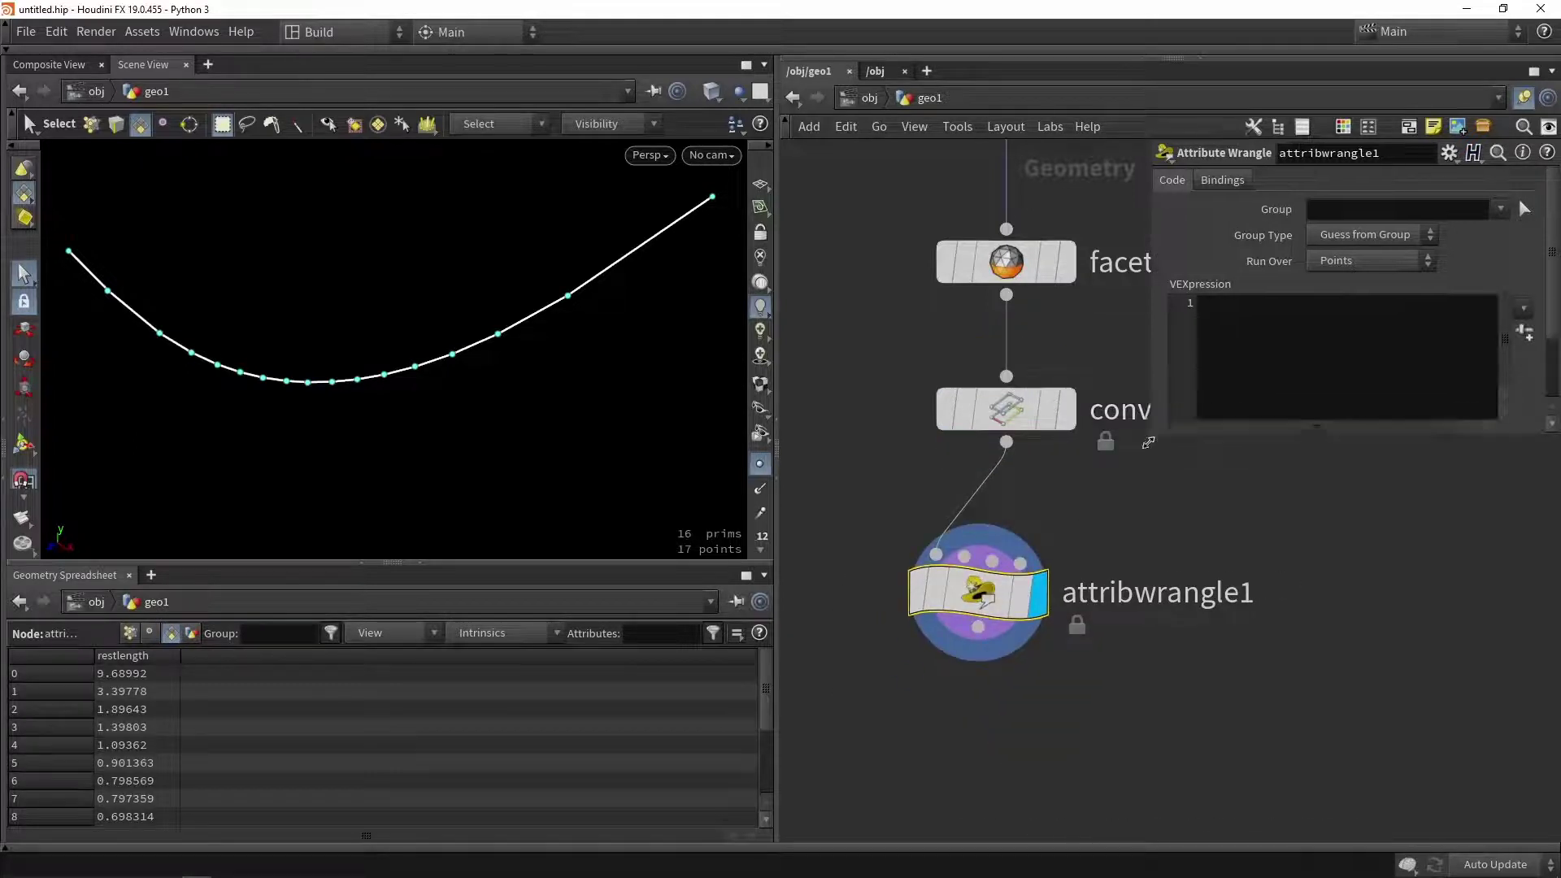
left_click(1184, 372)
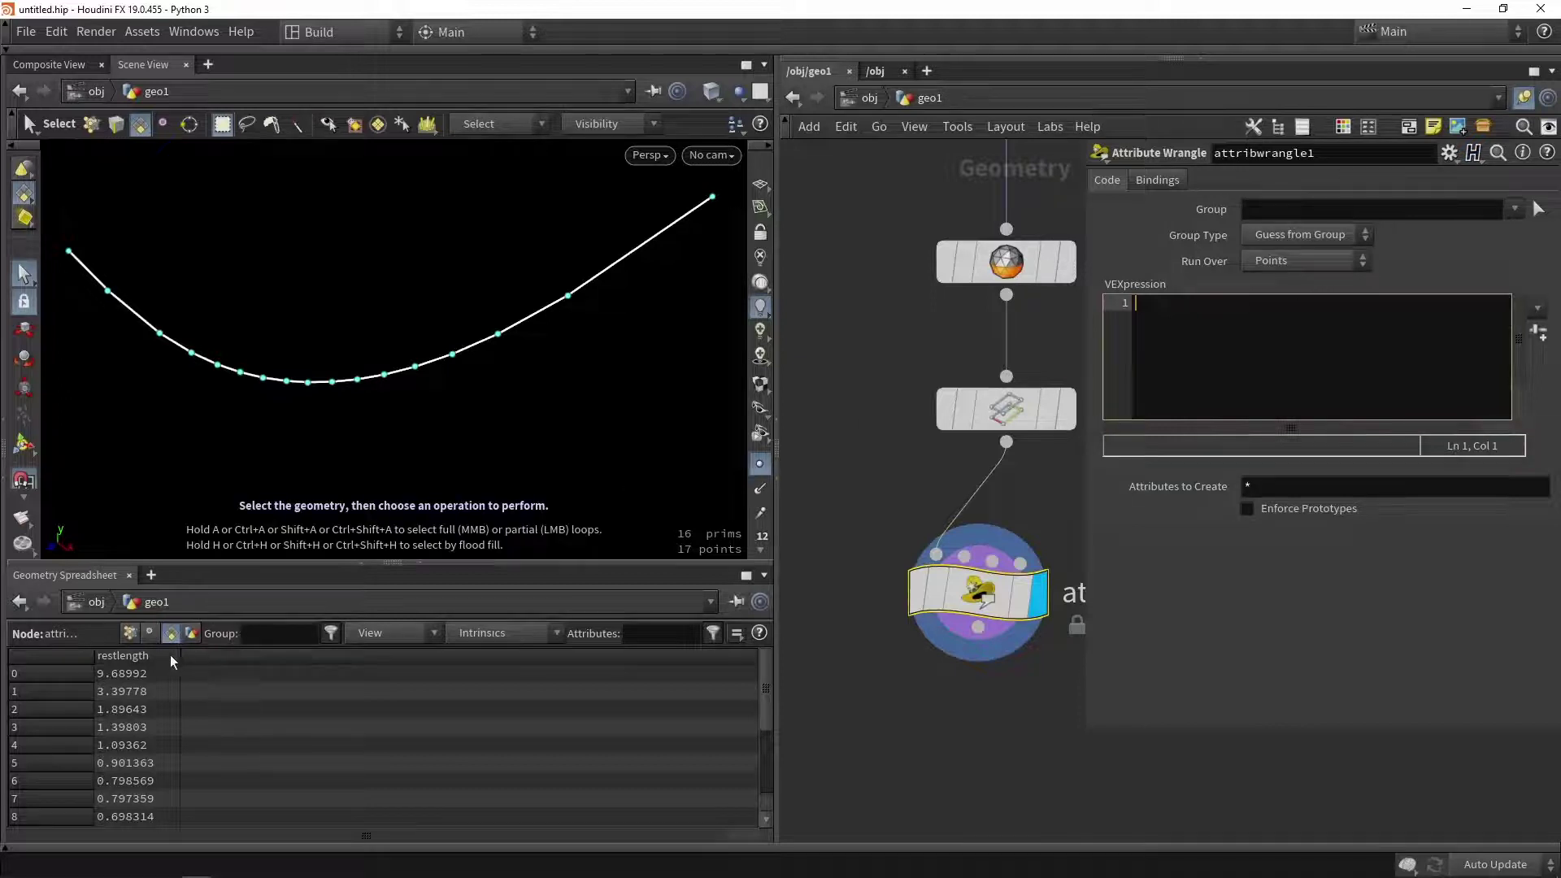
Set the wrangle's Run Over to Primitives
left_click_drag(137, 670, 135, 762)
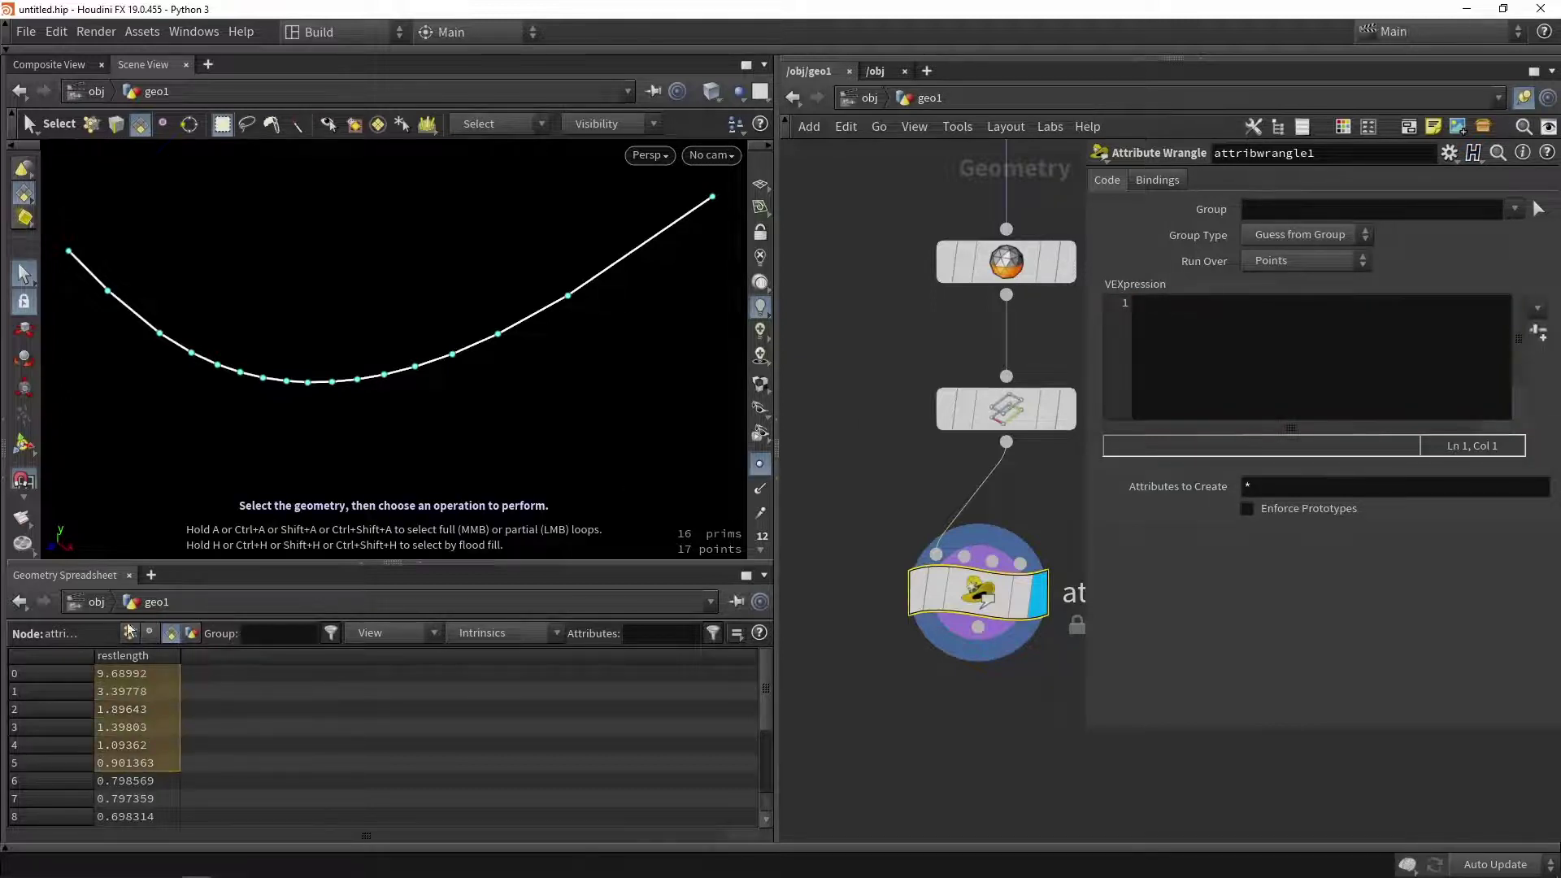
left_click(1312, 260)
left_click(1294, 291)
left_click(1229, 352)
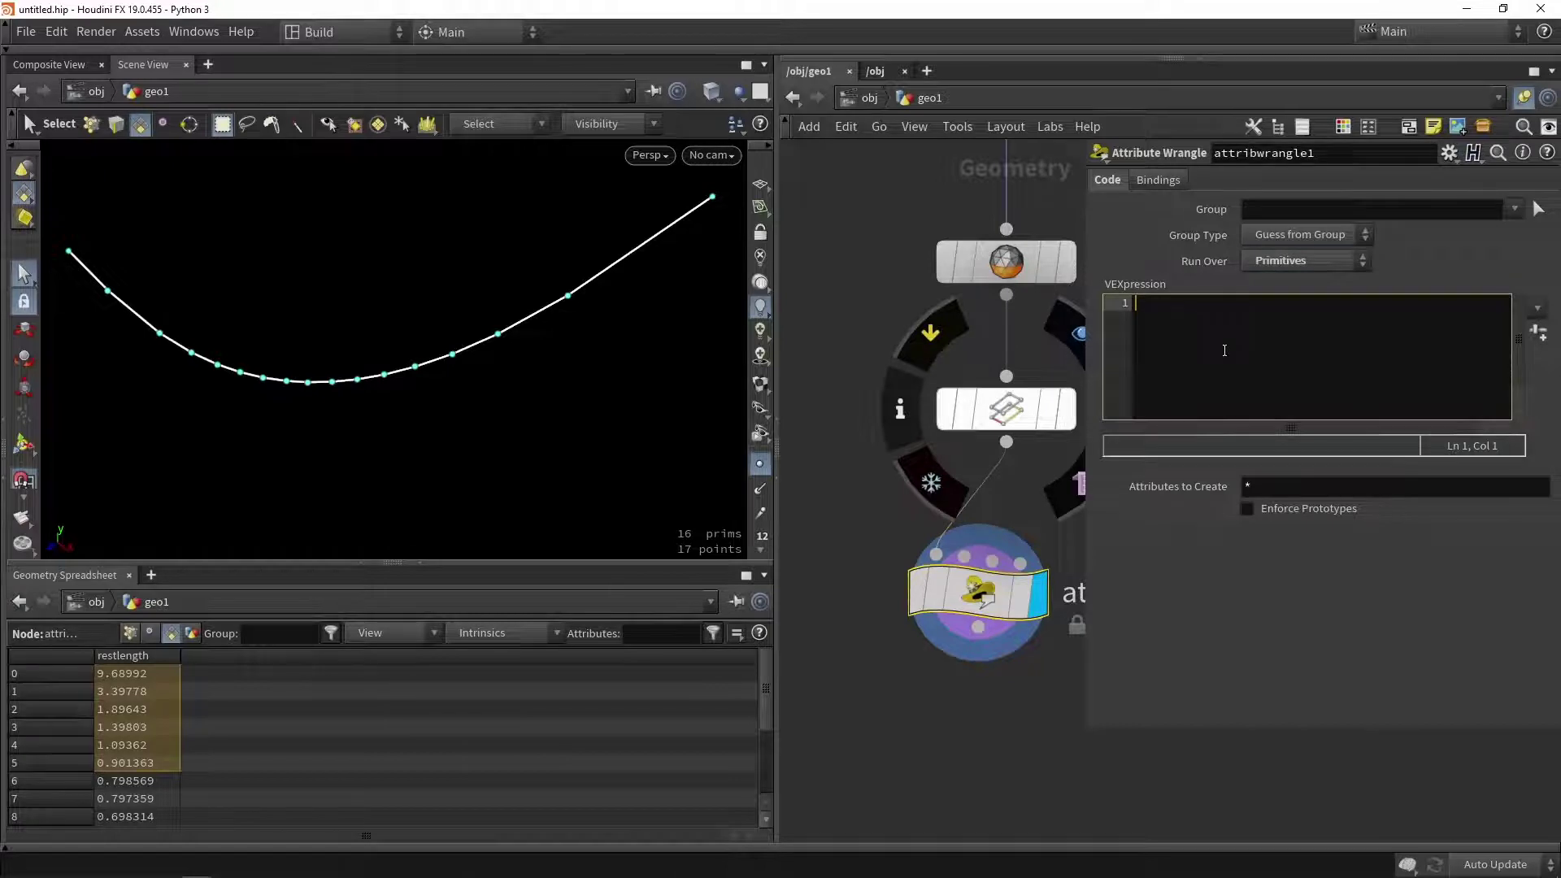
type("if ( @restlength ")
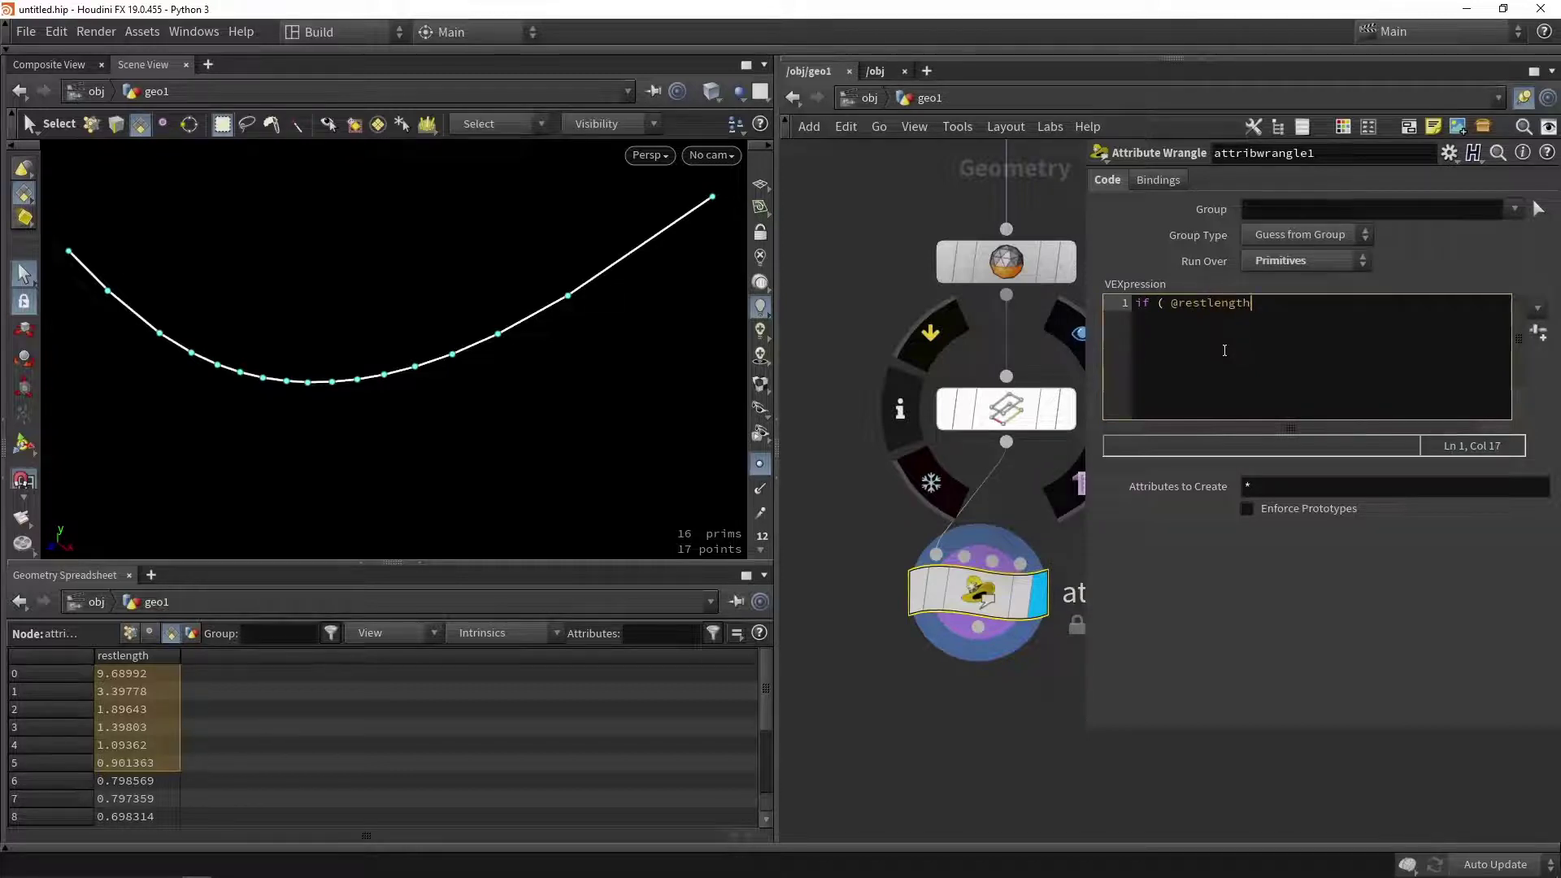
type("> 3 )")
key("Return")
type("{")
key("Return")
key("Return")
type("}")
key("Up")
type("@")
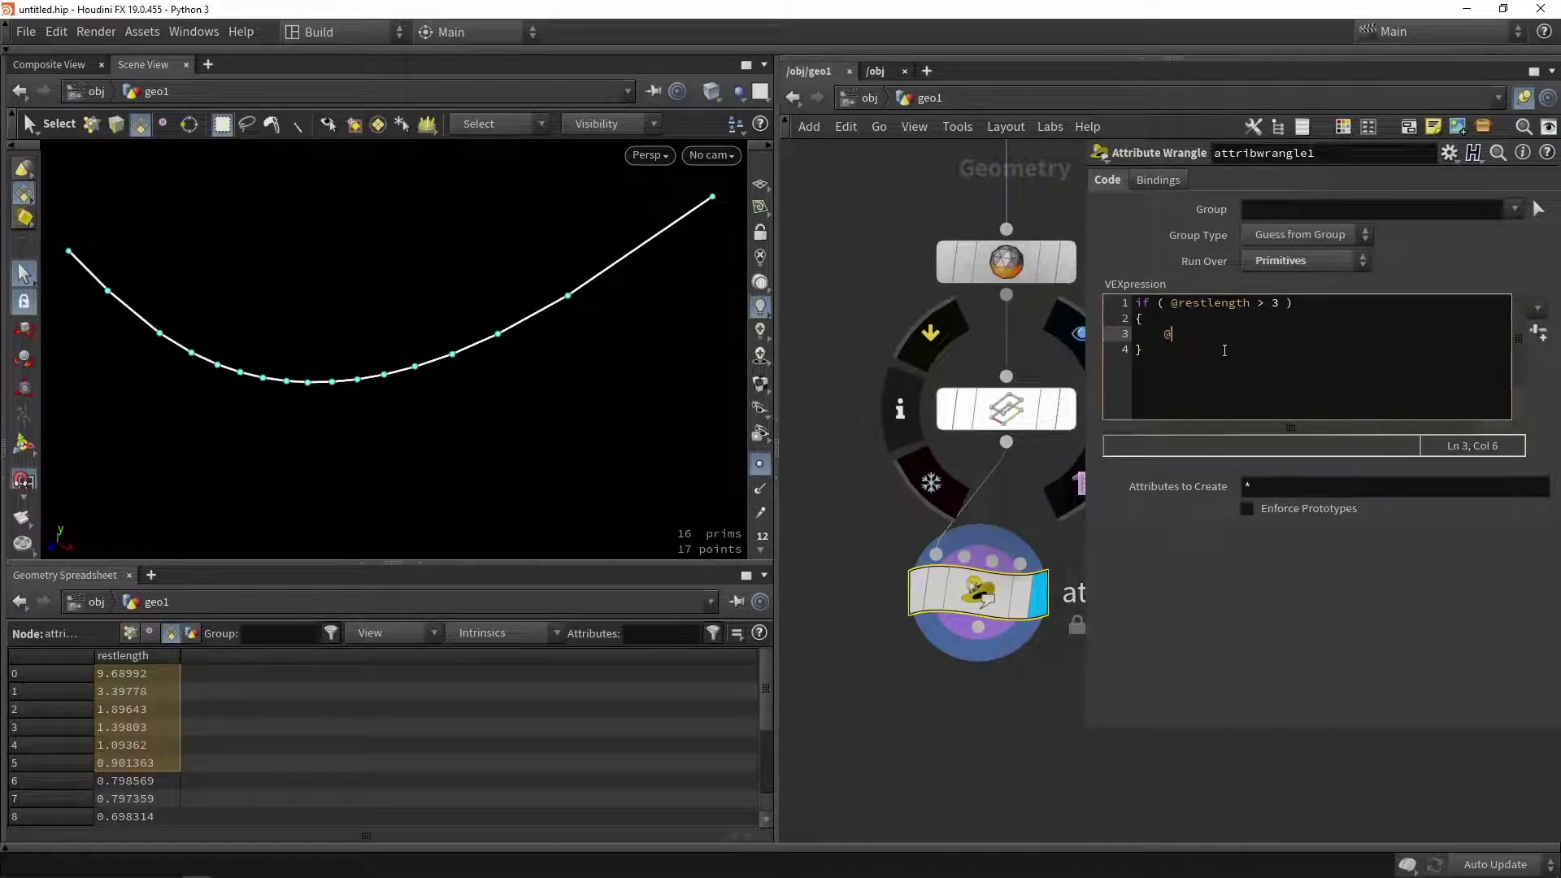
type("Cd = {1,0,0};")
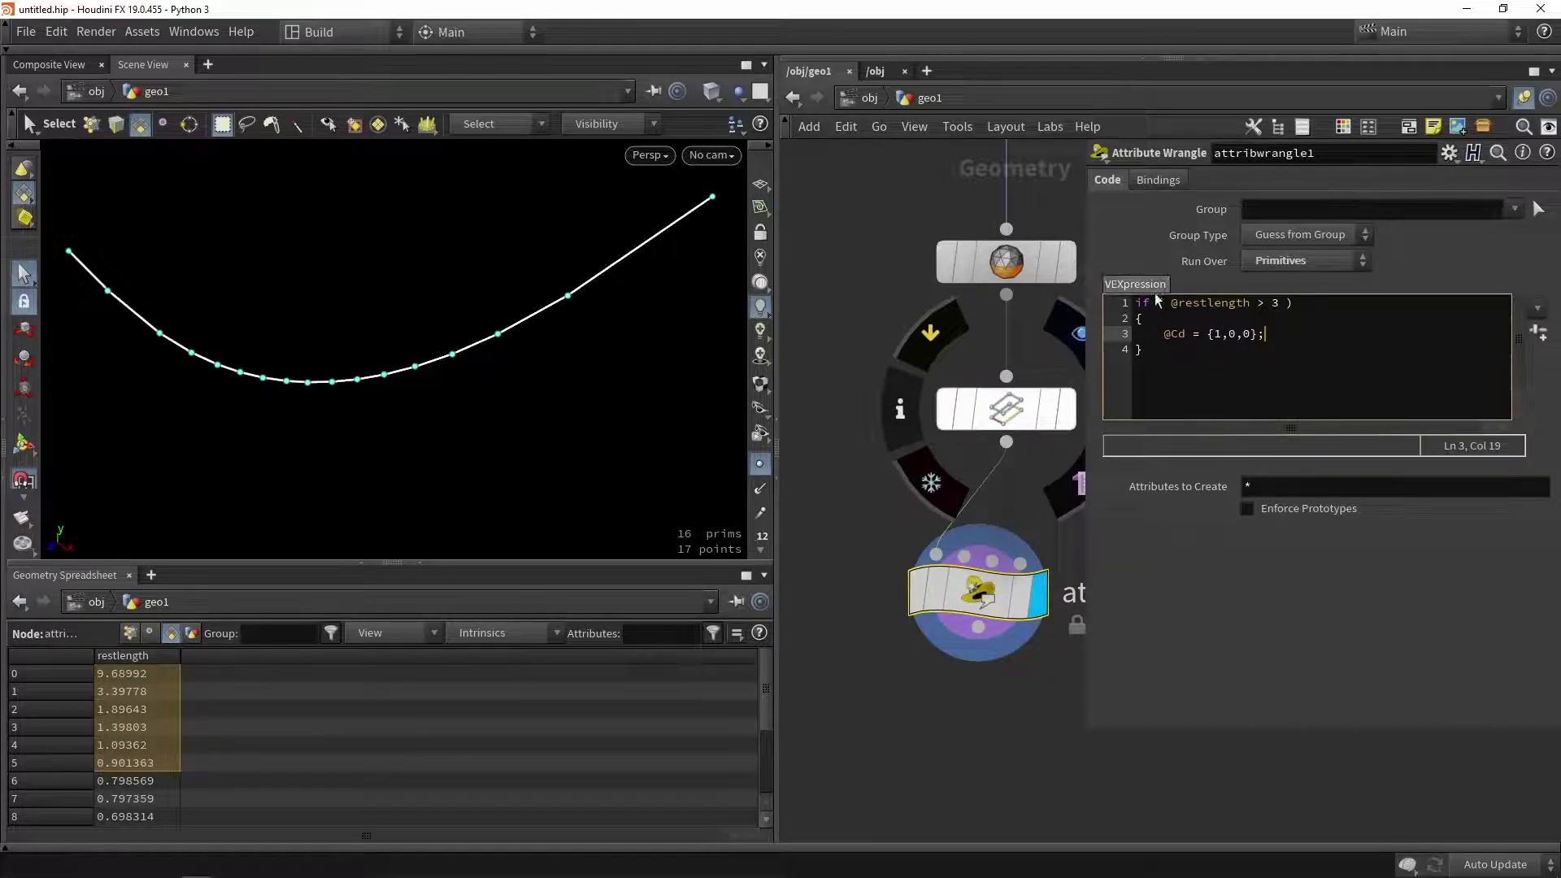
scroll(393, 313, "down", 2)
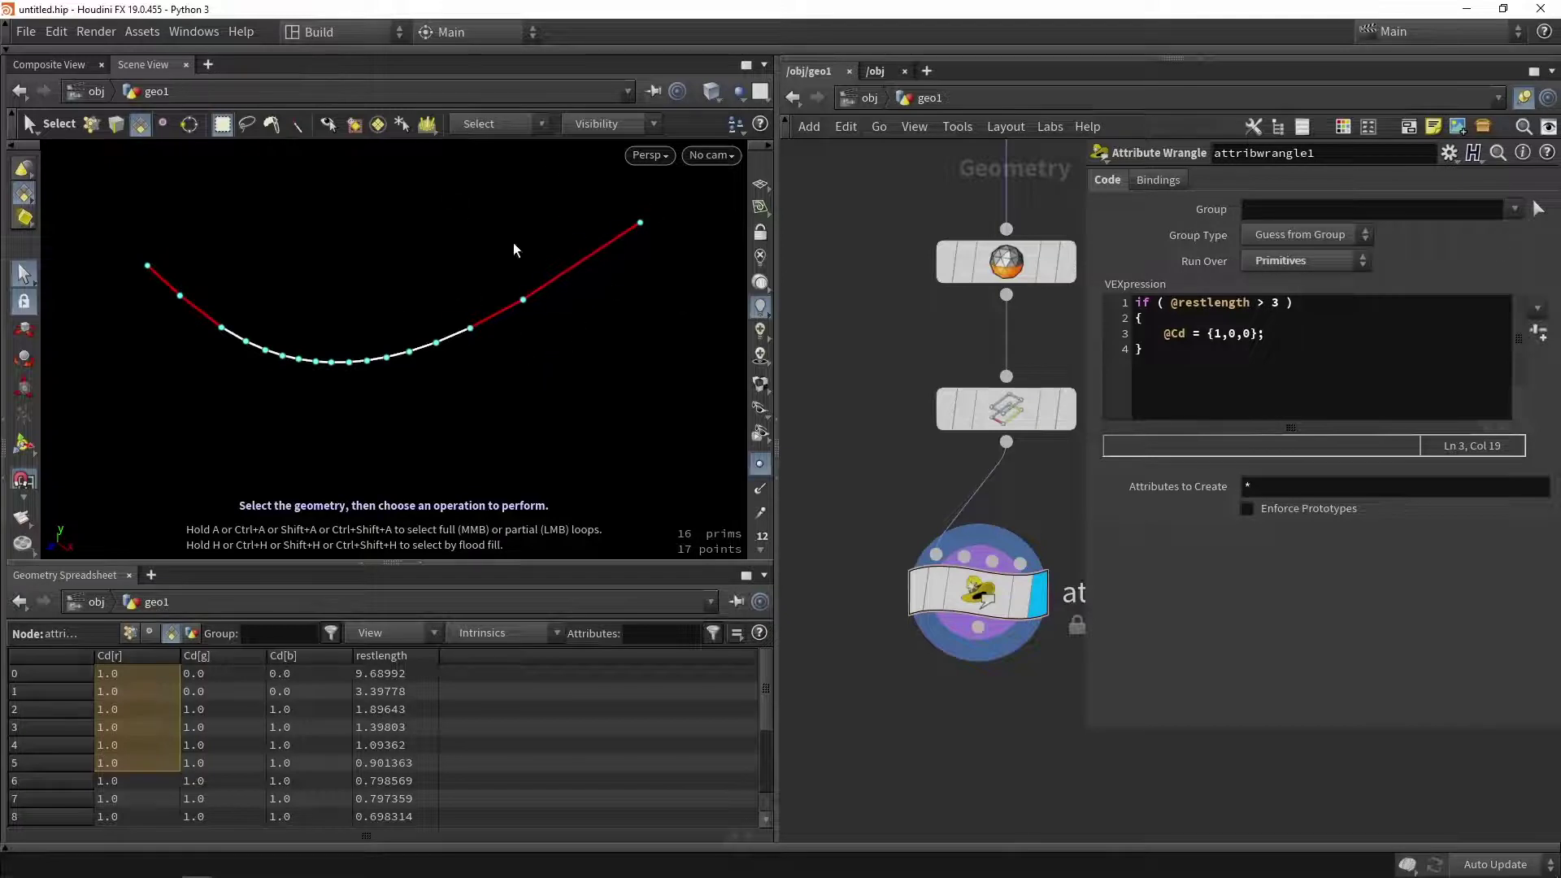
Duplicate the four-line if-block below the original
left_click(1262, 361)
left_click_drag(1225, 359, 1114, 310)
key("ctrl+c")
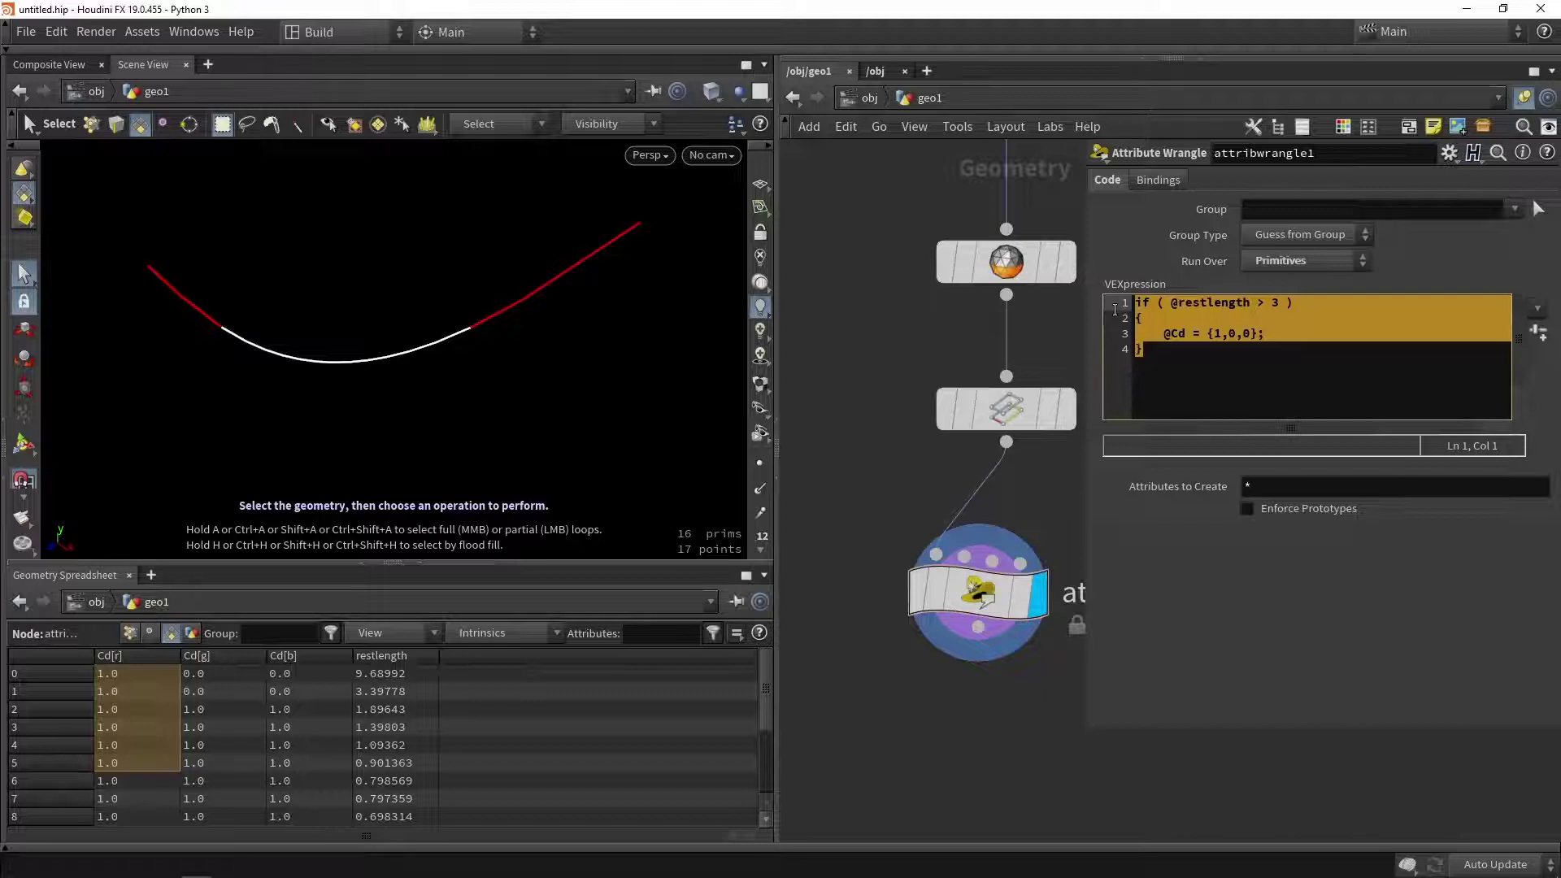
left_click(1179, 361)
key("Return")
key("ctrl+v")
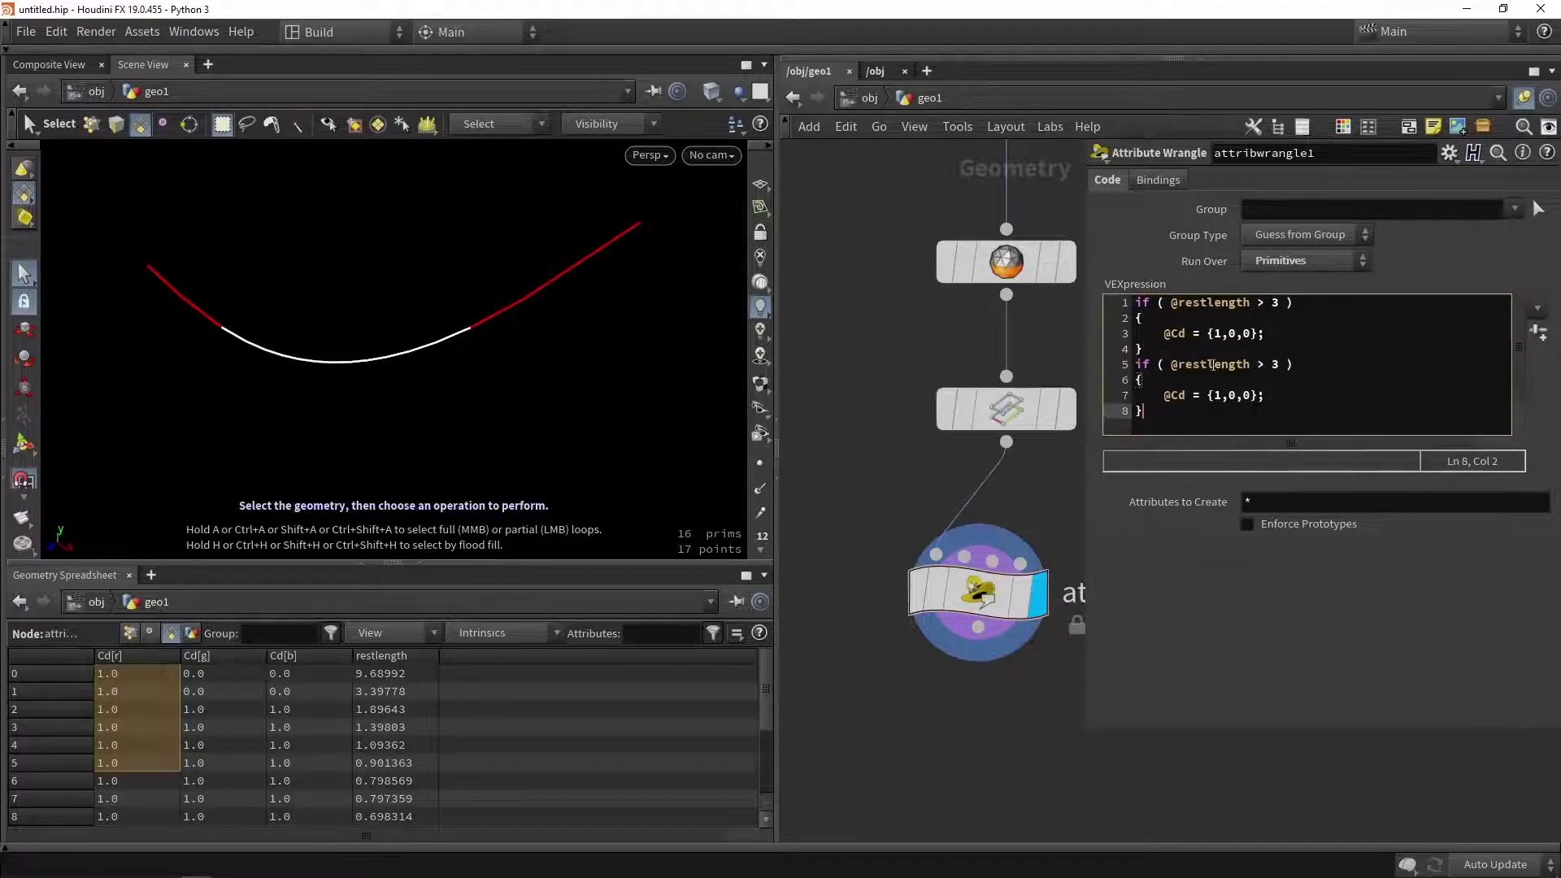
left_click(1263, 366)
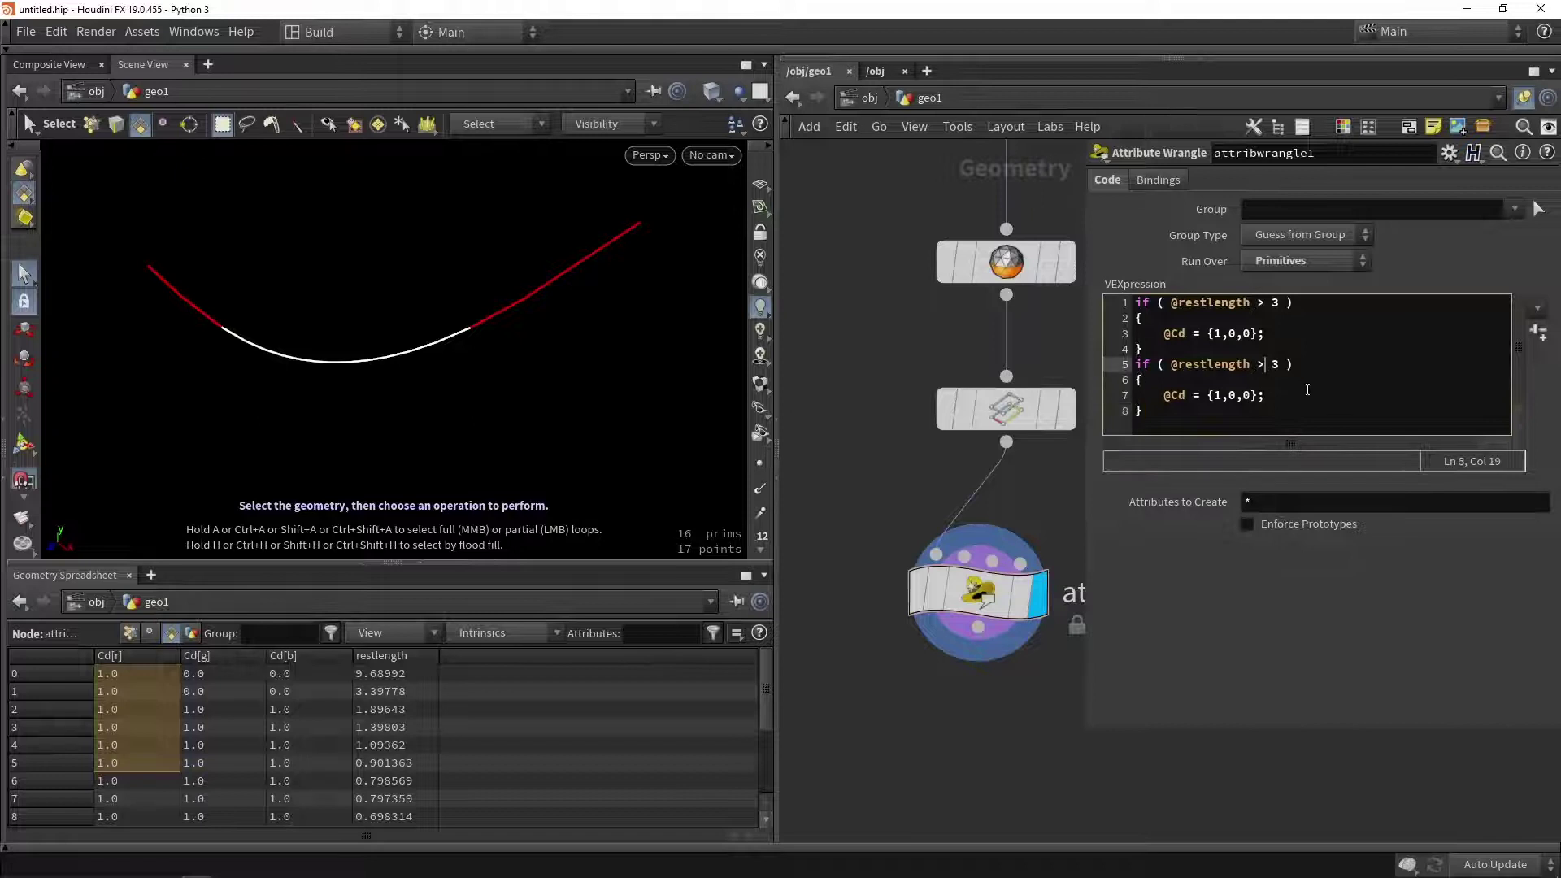
key("BackSpace")
type("< 3 &&")
left_click_drag(1278, 303, 1174, 305)
key("ctrl+c")
left_click(1312, 365)
key("ctrl+v")
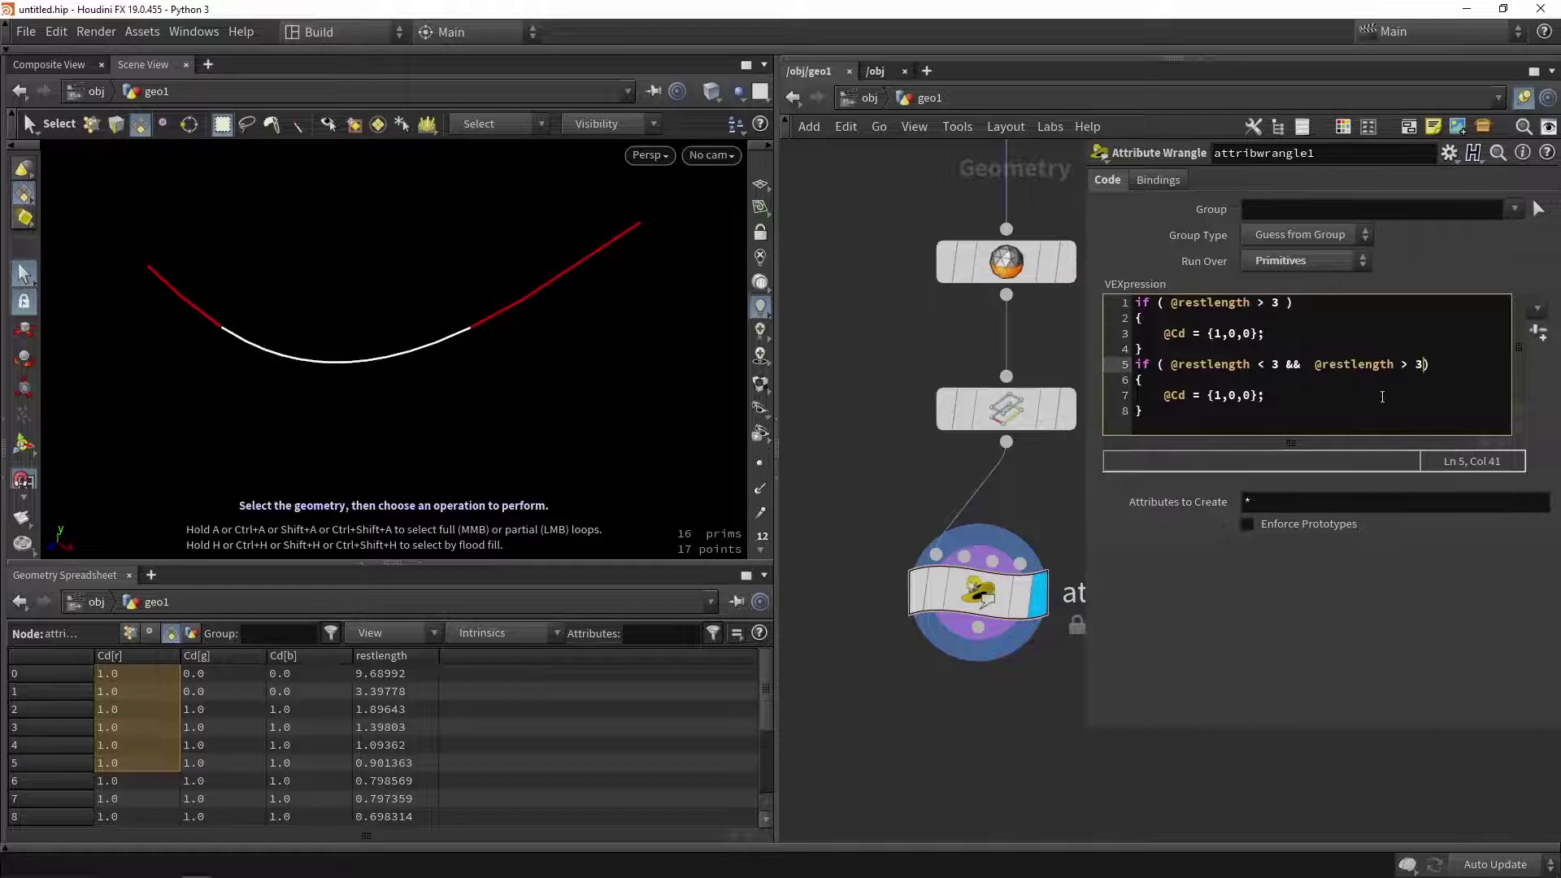
key("BackSpace")
type("1")
left_click(1222, 396)
key("BackSpace")
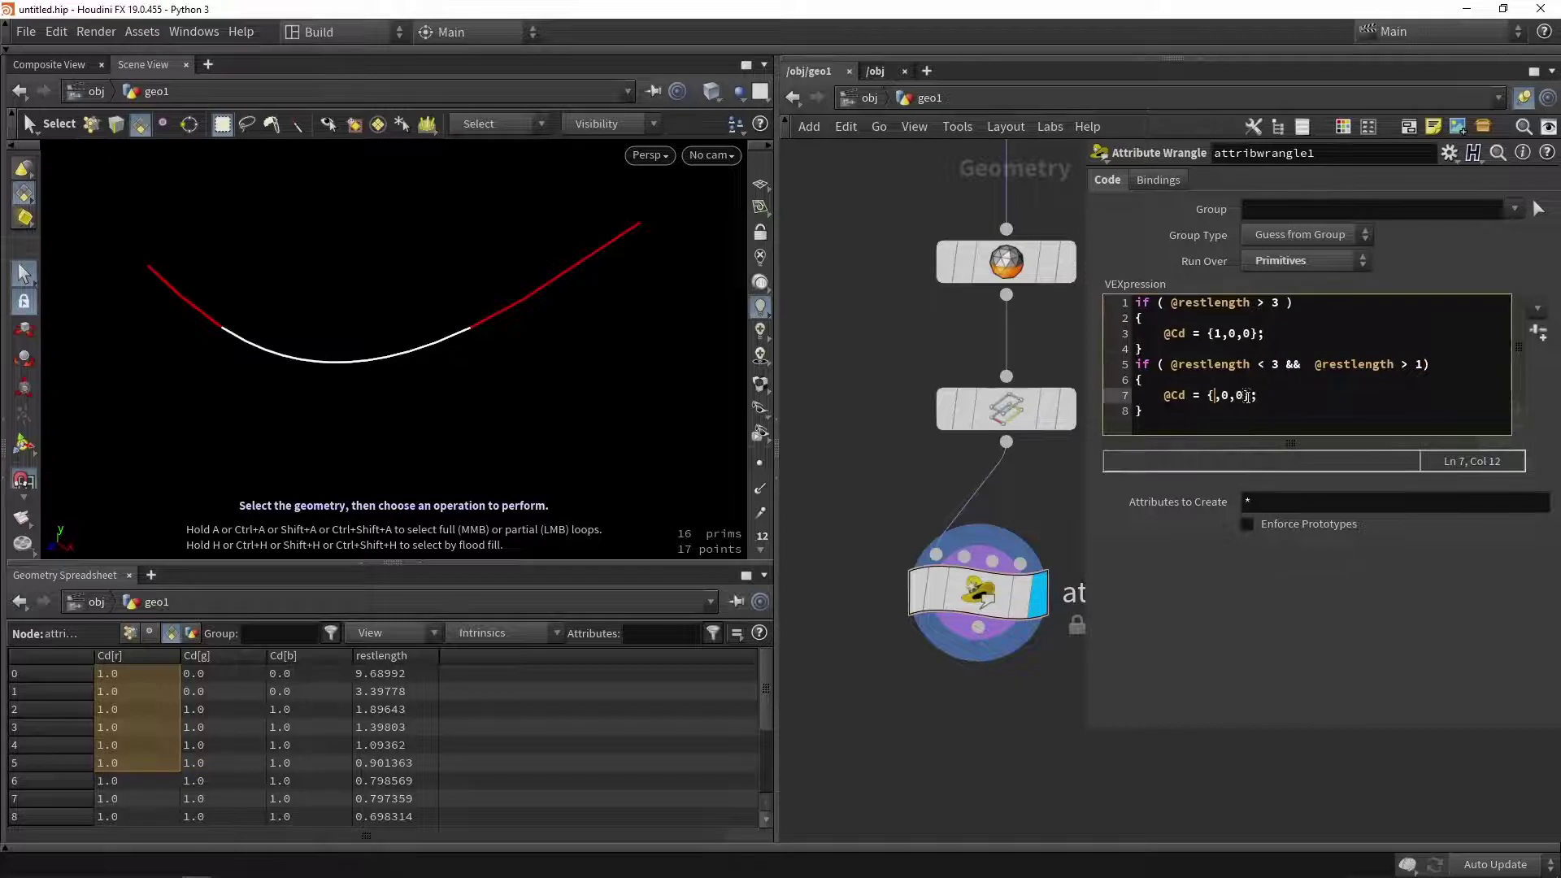
type("0")
key("Right")
key("Delete")
type("1")
key("Escape")
middle_click_drag(390, 338, 539, 359)
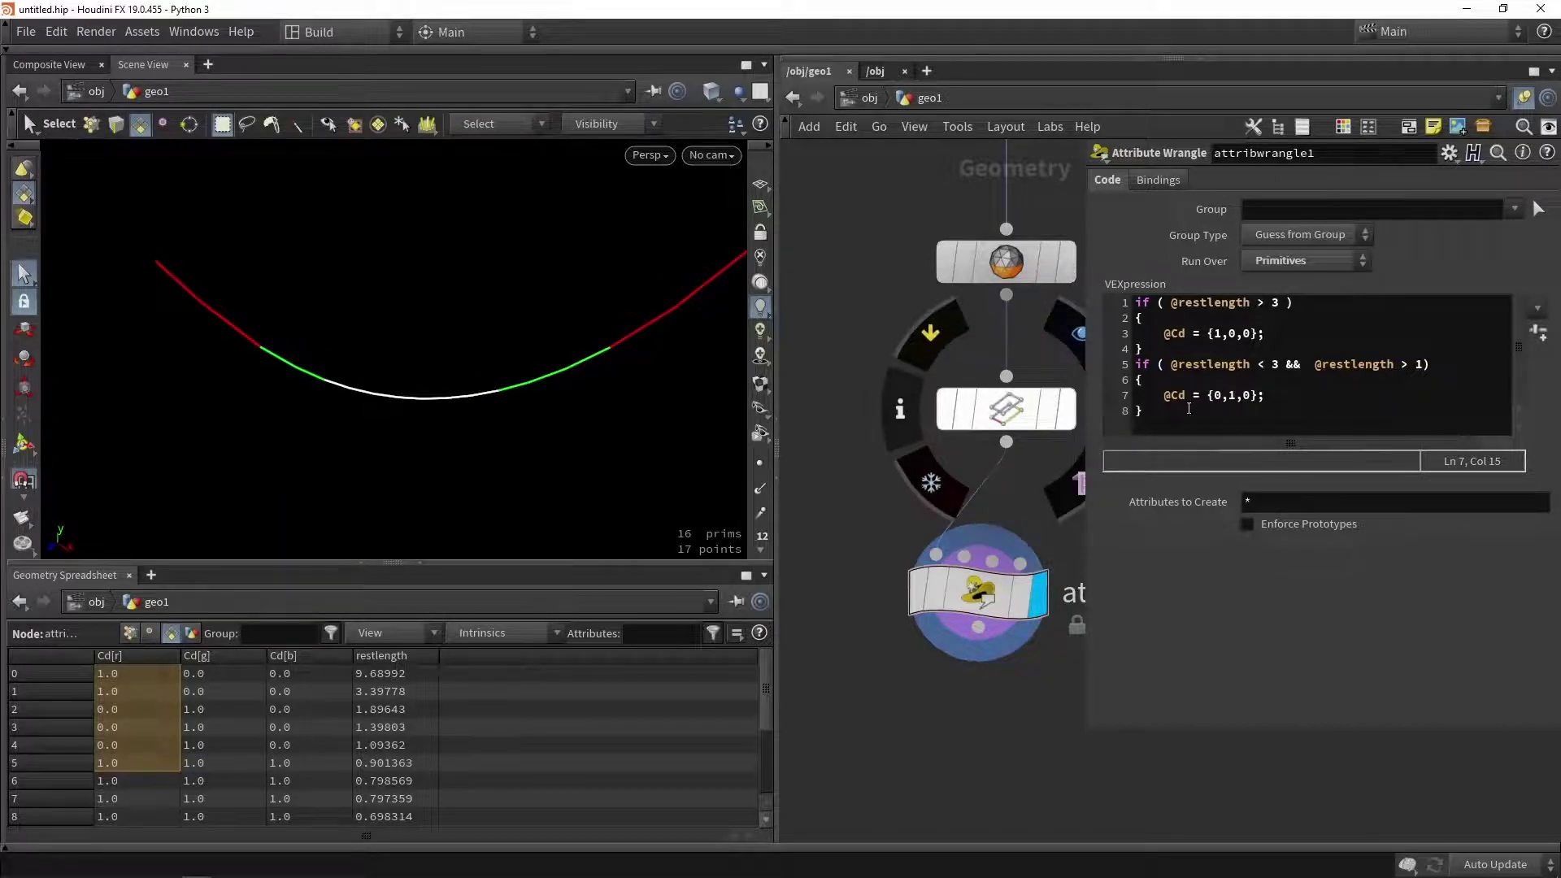
Paste another copy of the first if-block as lines 9-12
left_click_drag(1145, 350, 1099, 298)
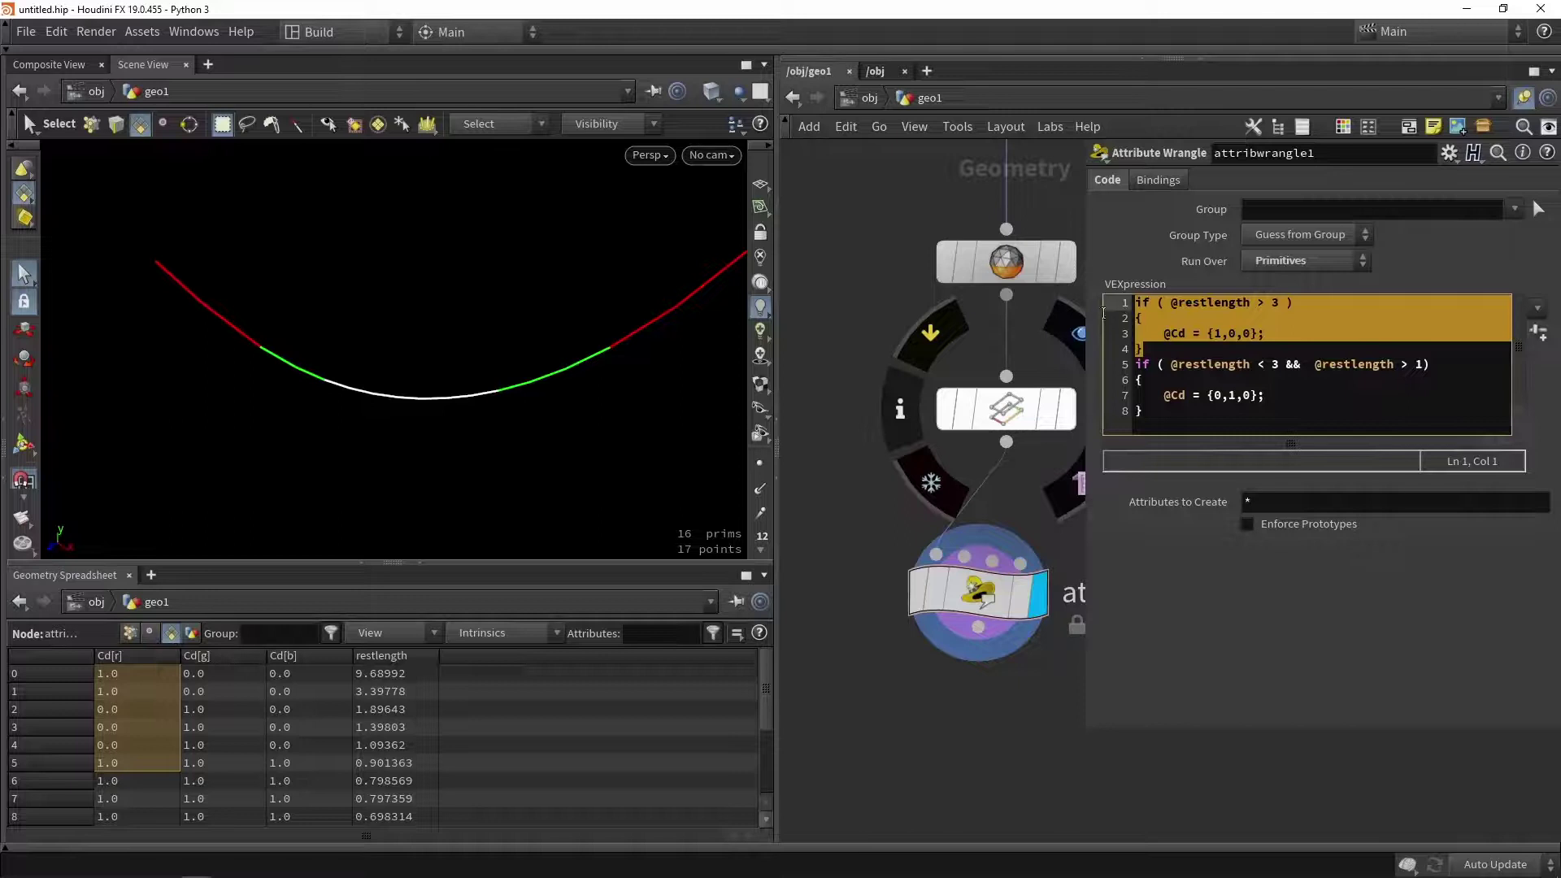
key("ctrl+c")
left_click(1149, 410)
key("Return")
key("ctrl+v")
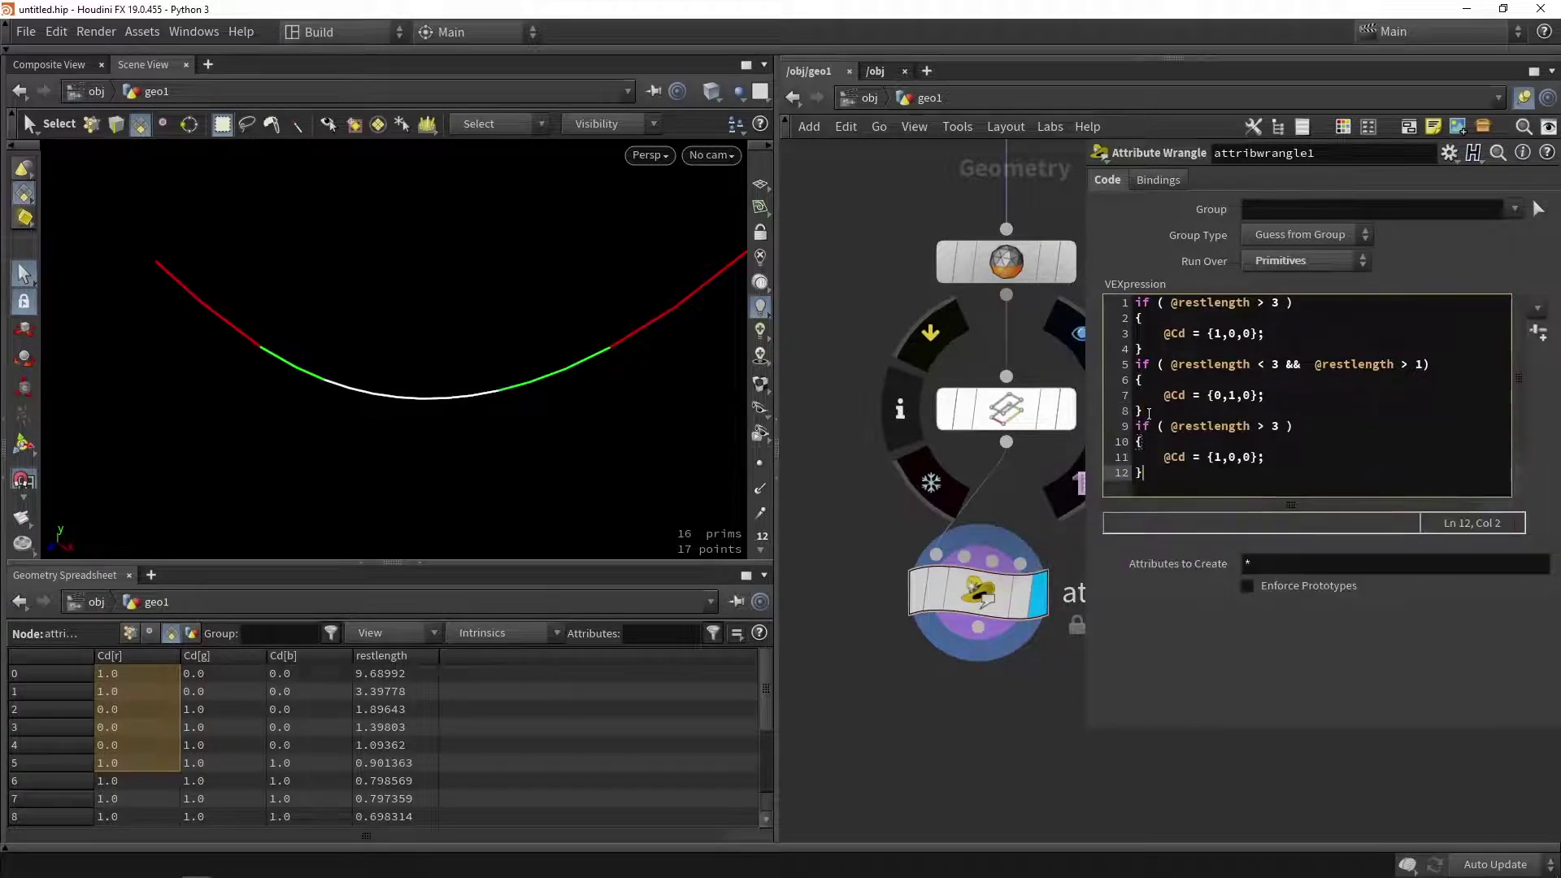
left_click(1268, 426)
key("BackSpace")
key("BackSpace")
type("<")
key("BackSpace")
type("1")
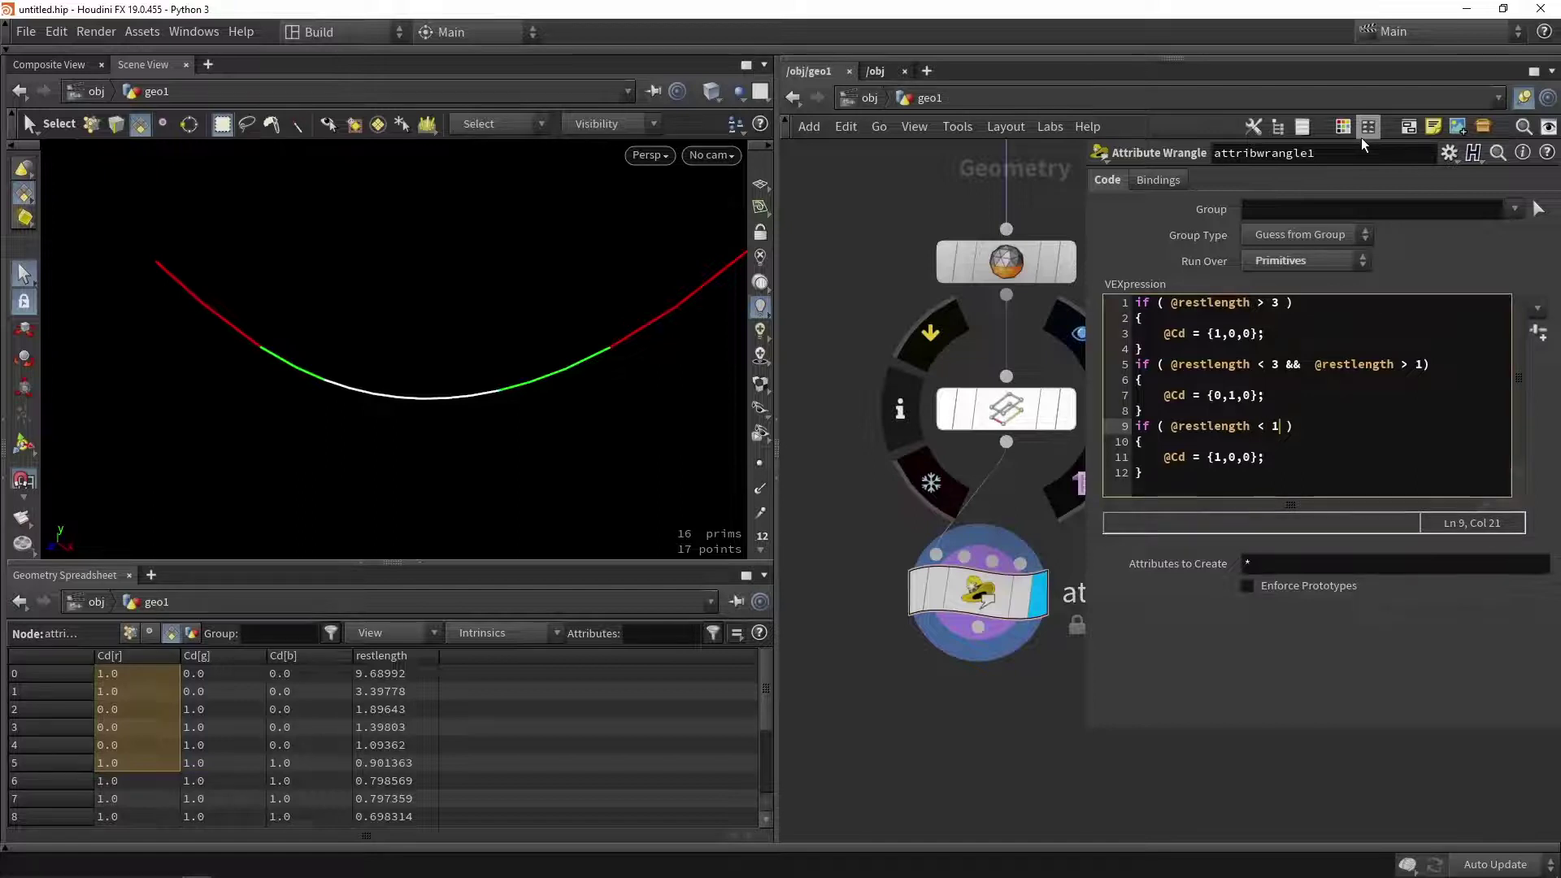
left_click(1220, 457)
key("BackSpace")
type("0")
key("Right")
key("Right")
key("Right")
key("Delete")
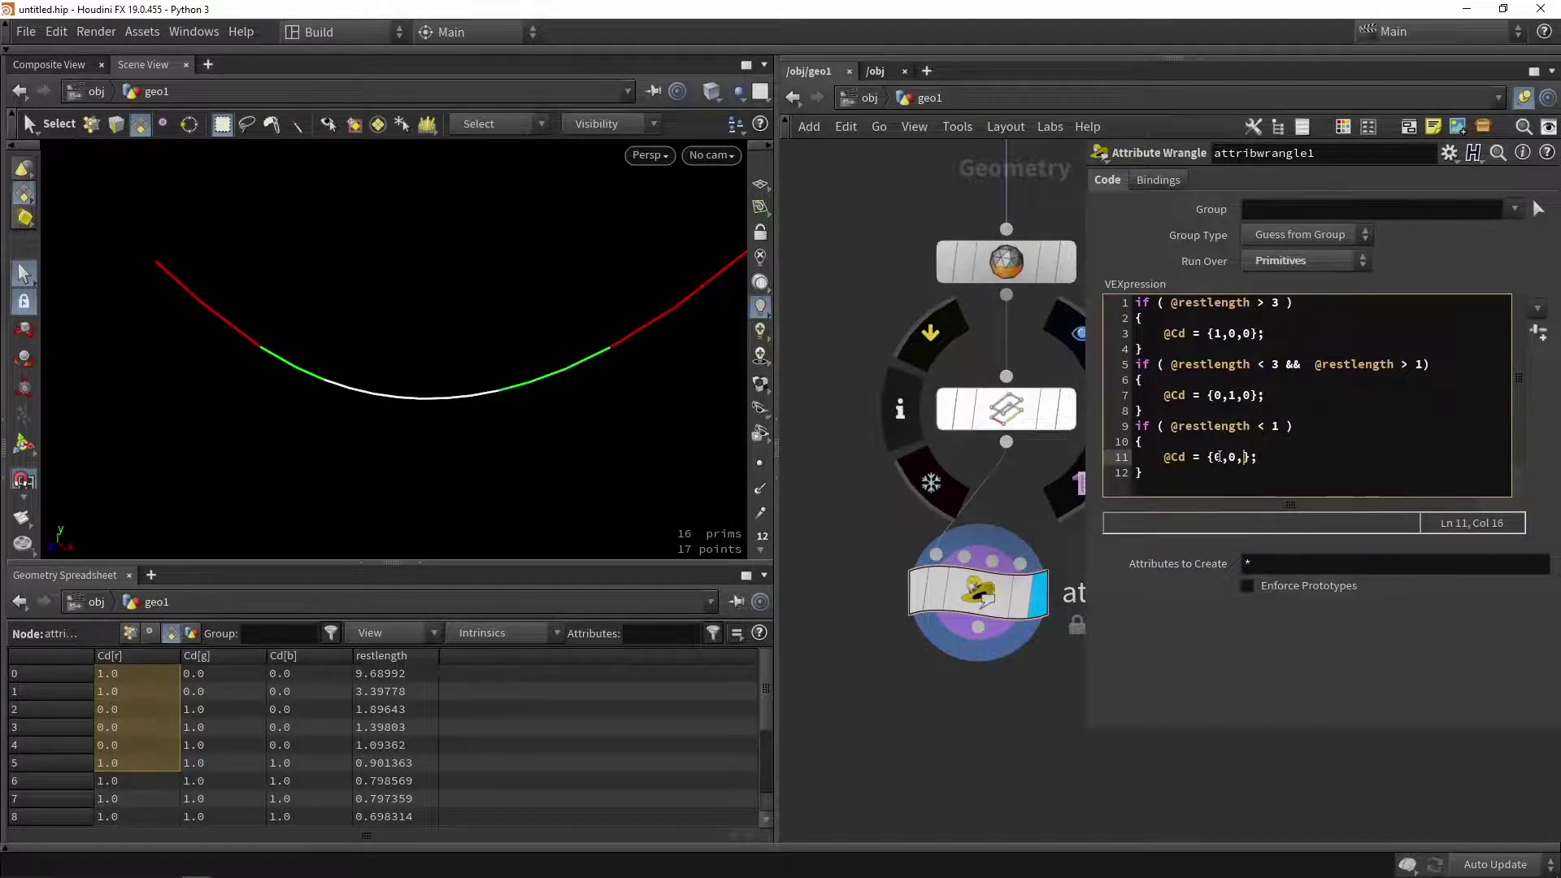
type("1")
Enlarge the viewport and tumble it to inspect the red, green and blue curve
left_click_drag(439, 376, 428, 486)
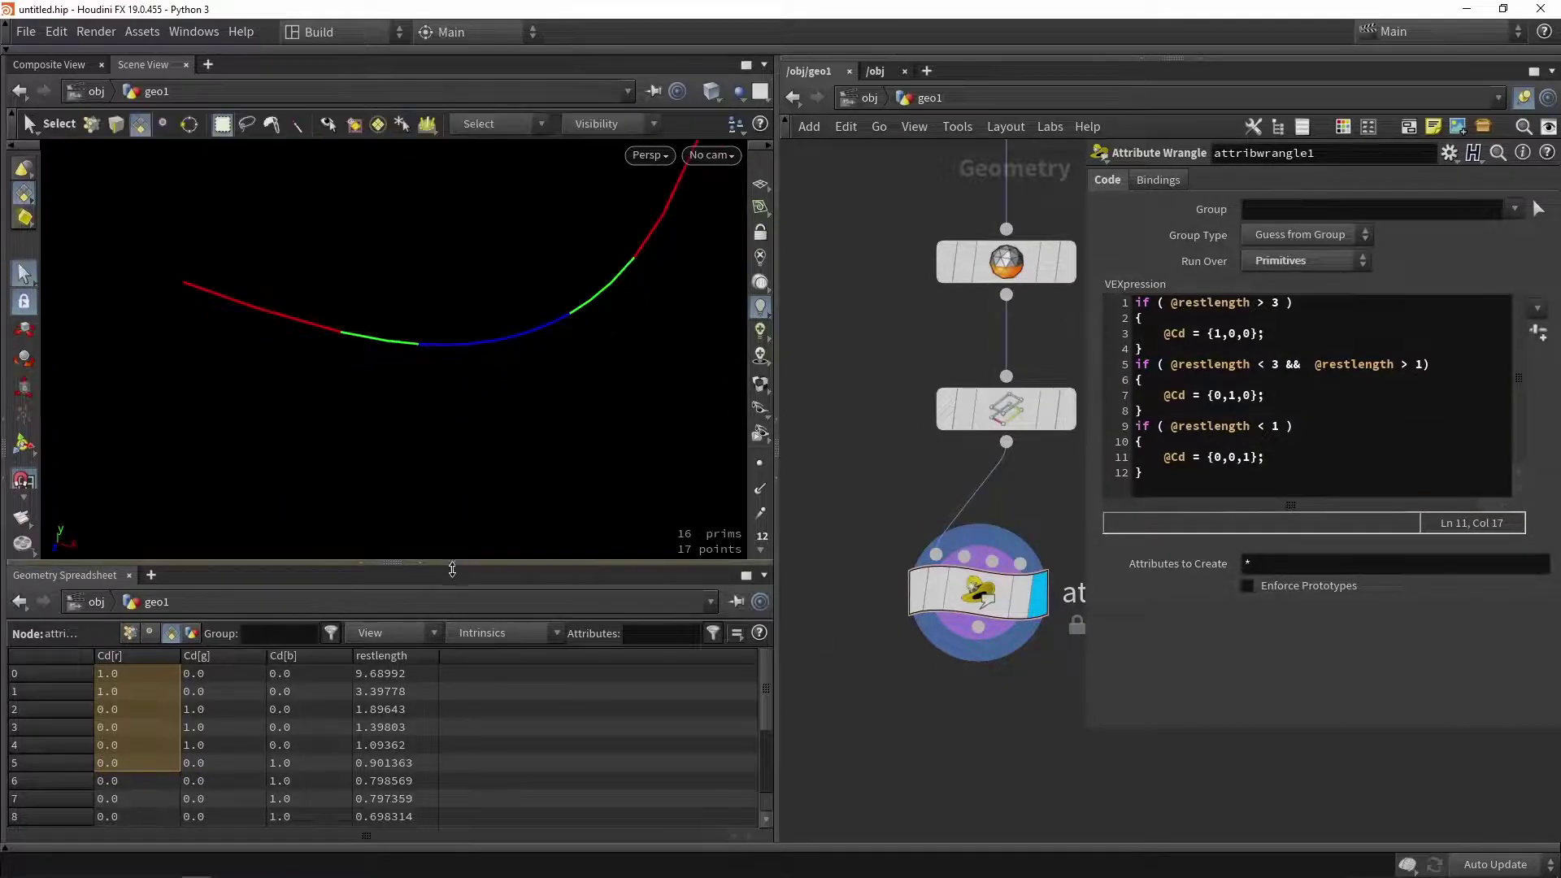
left_click_drag(448, 561, 504, 668)
left_click_drag(578, 547, 499, 478)
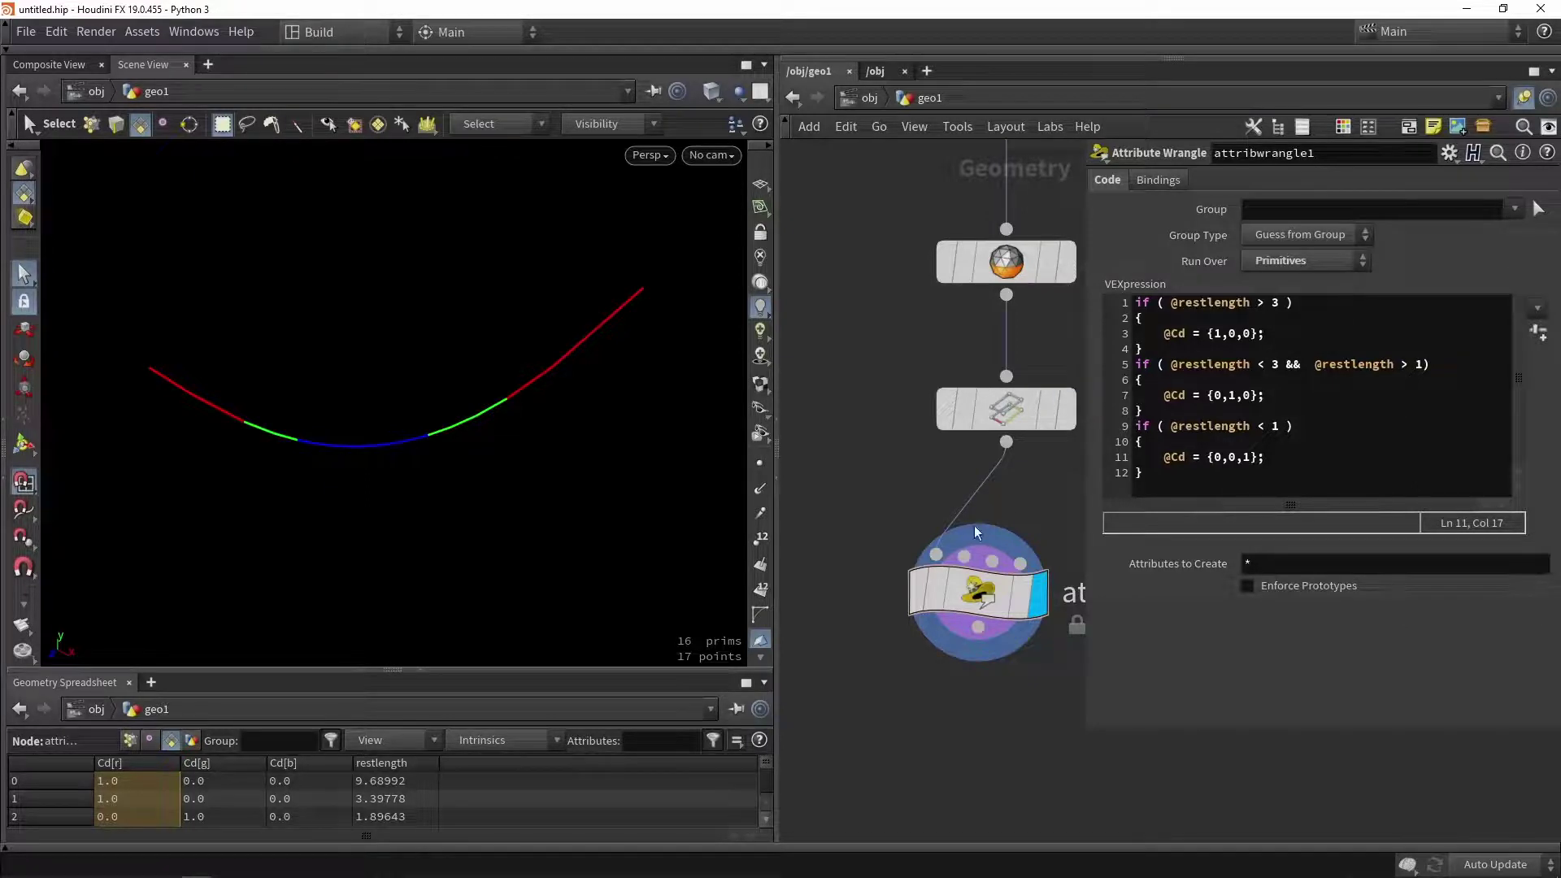
left_click_drag(969, 607, 986, 598)
left_click(1282, 332)
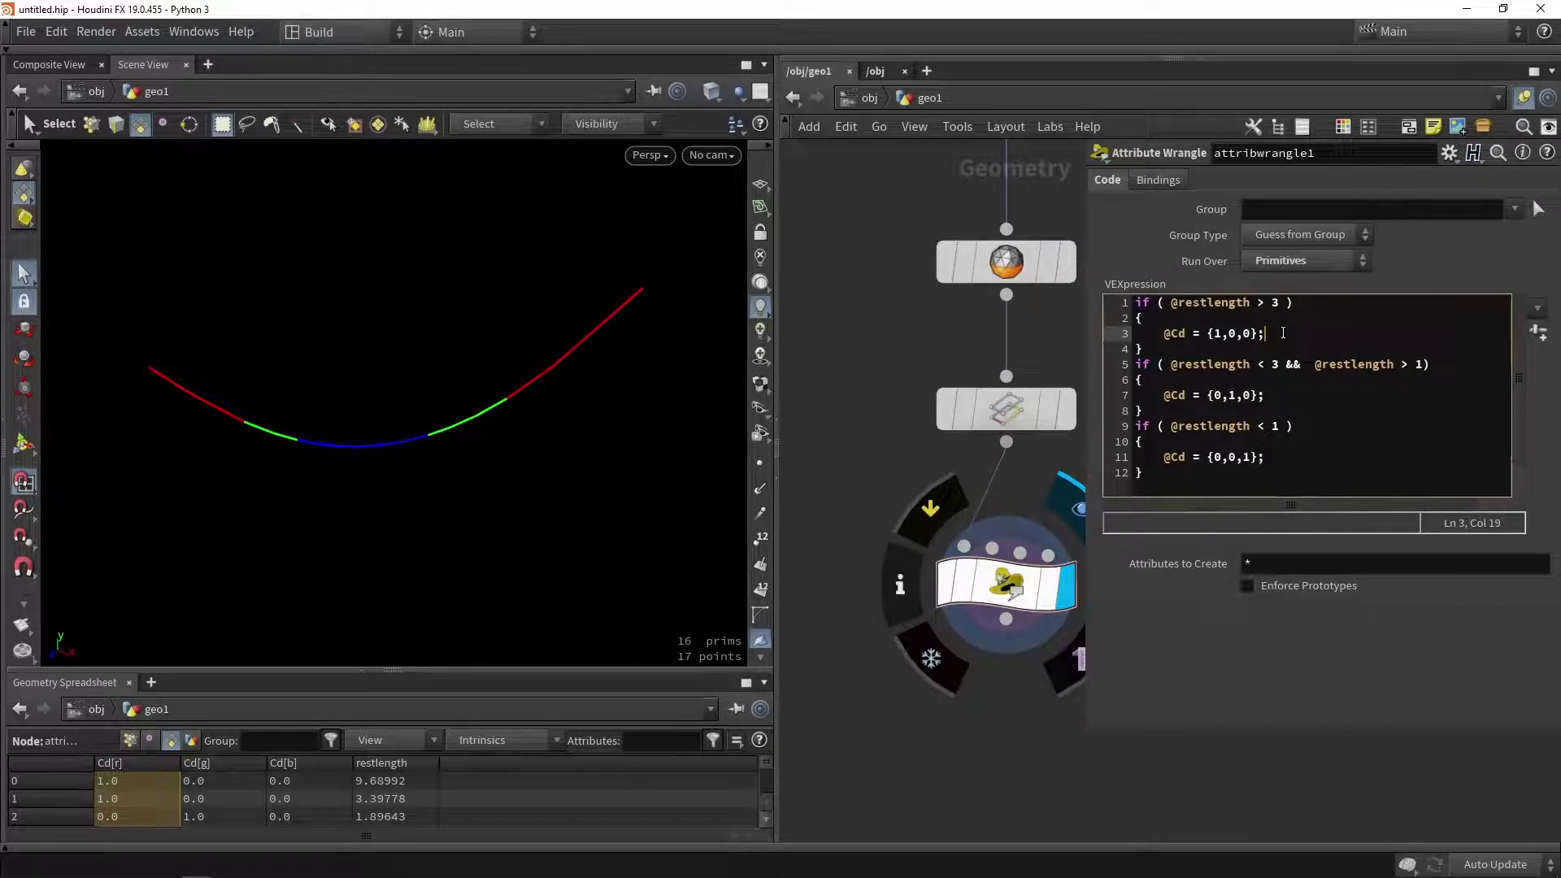
key("Return")
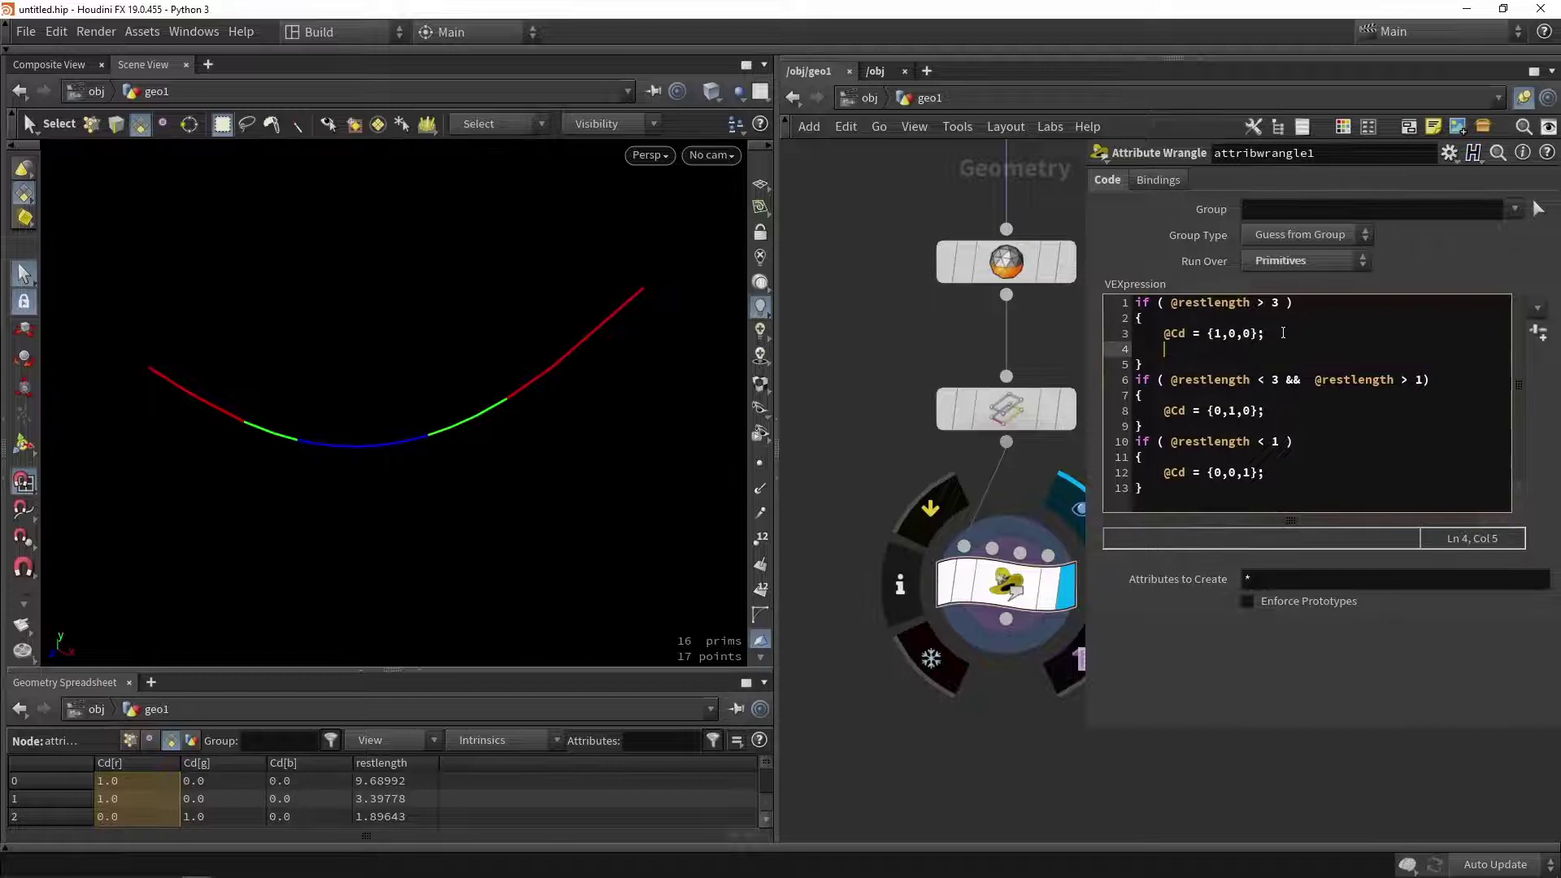
type("@group_large = 1;")
left_click_drag(1286, 349, 1167, 349)
key("ctrl+c")
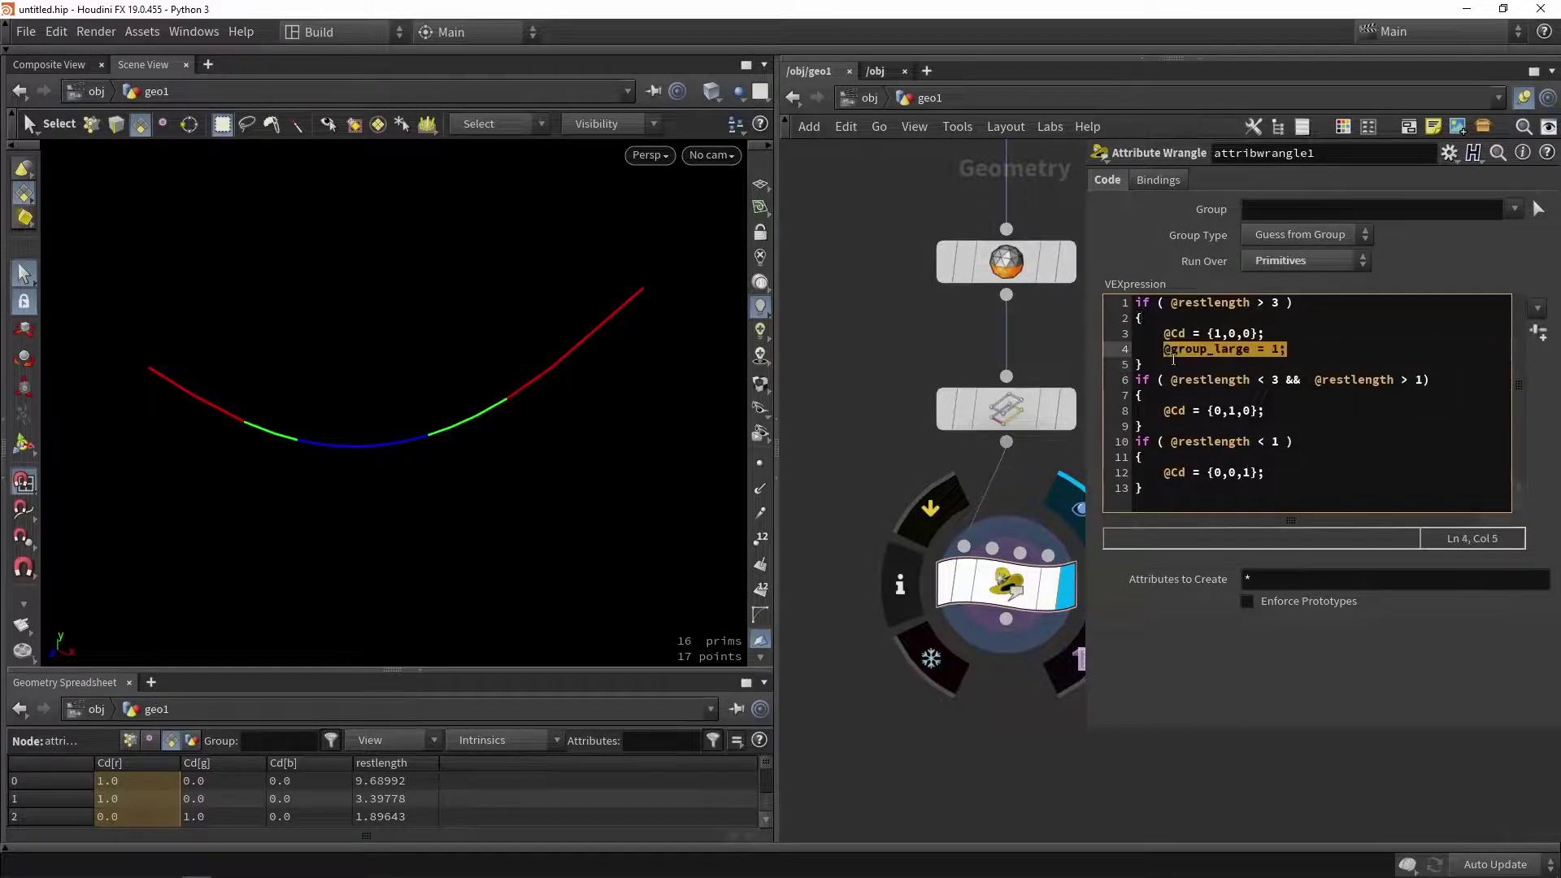
left_click(1277, 412)
key("Return")
key("ctrl+v")
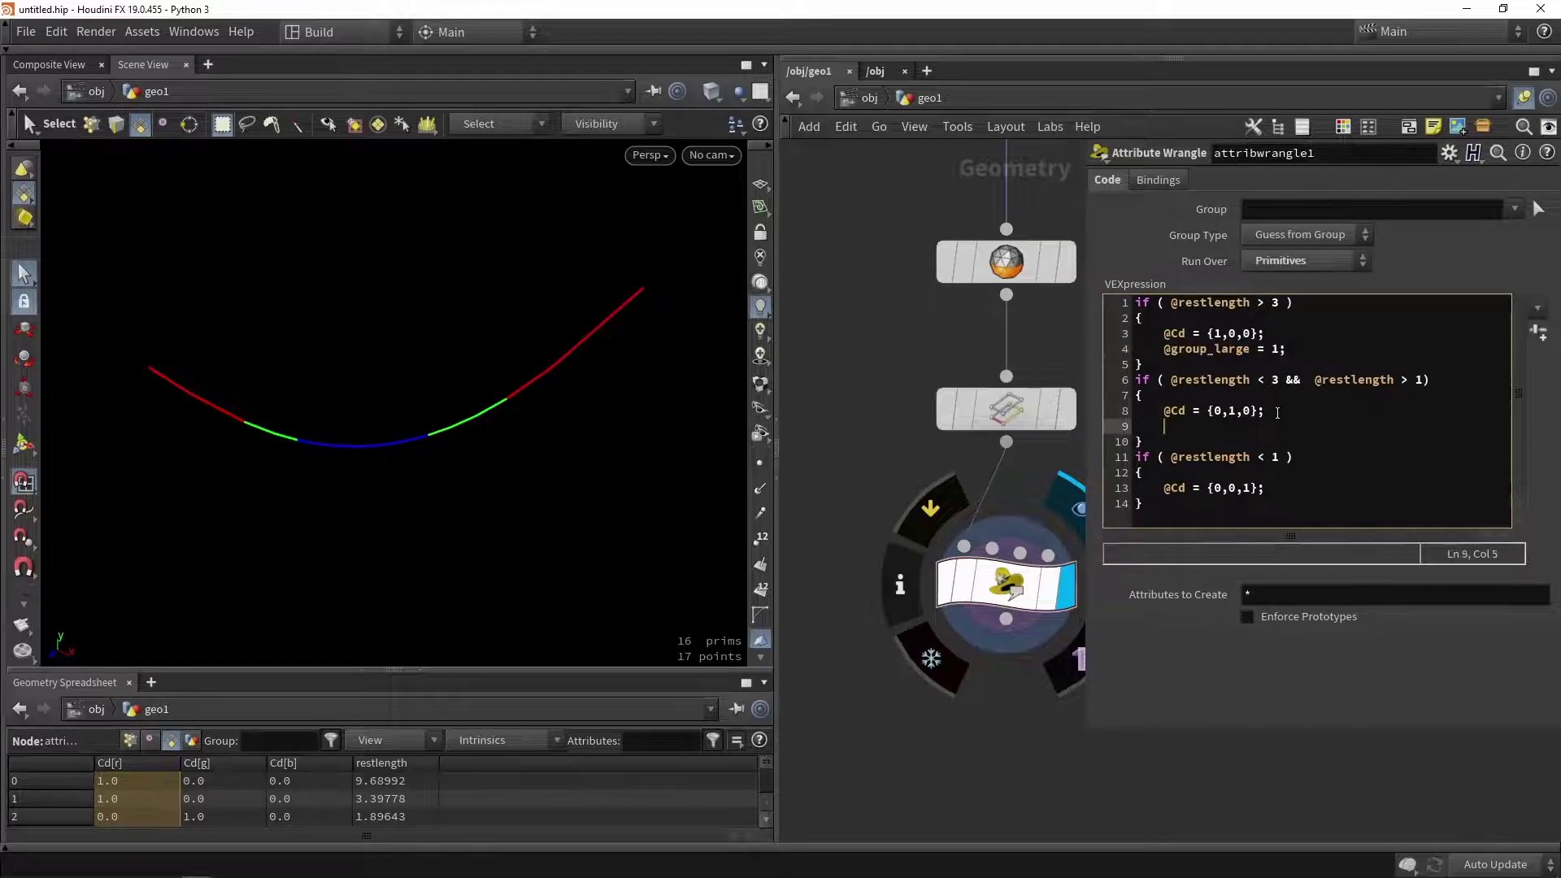
key("Left")
key("BackSpace")
key("BackSpace")
key("BackSpace")
key("BackSpace")
key("BackSpace")
type("meduim")
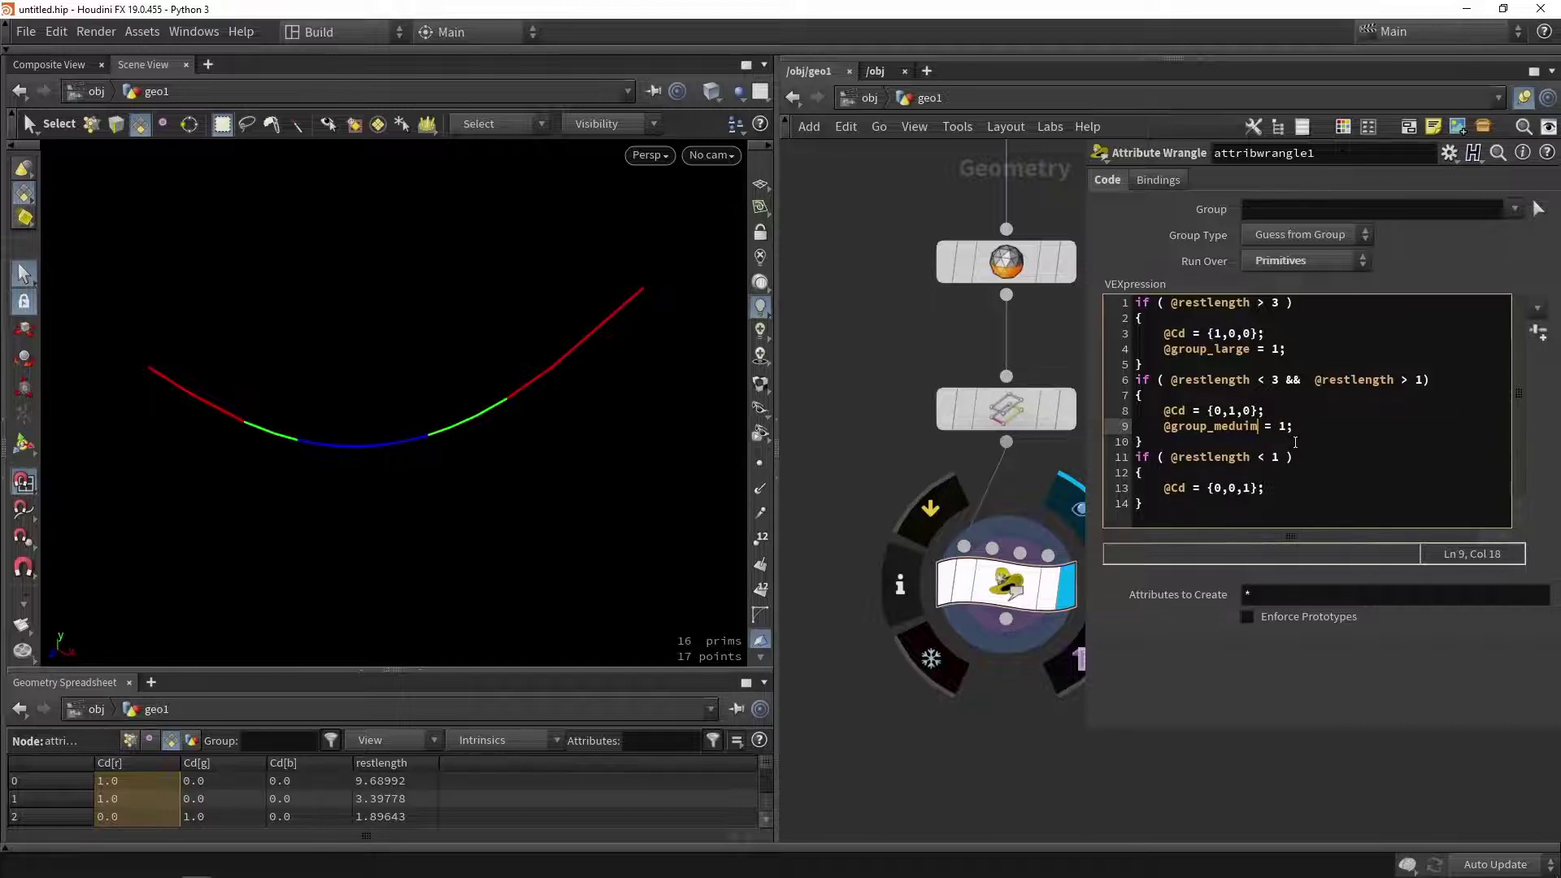
left_click(1294, 493)
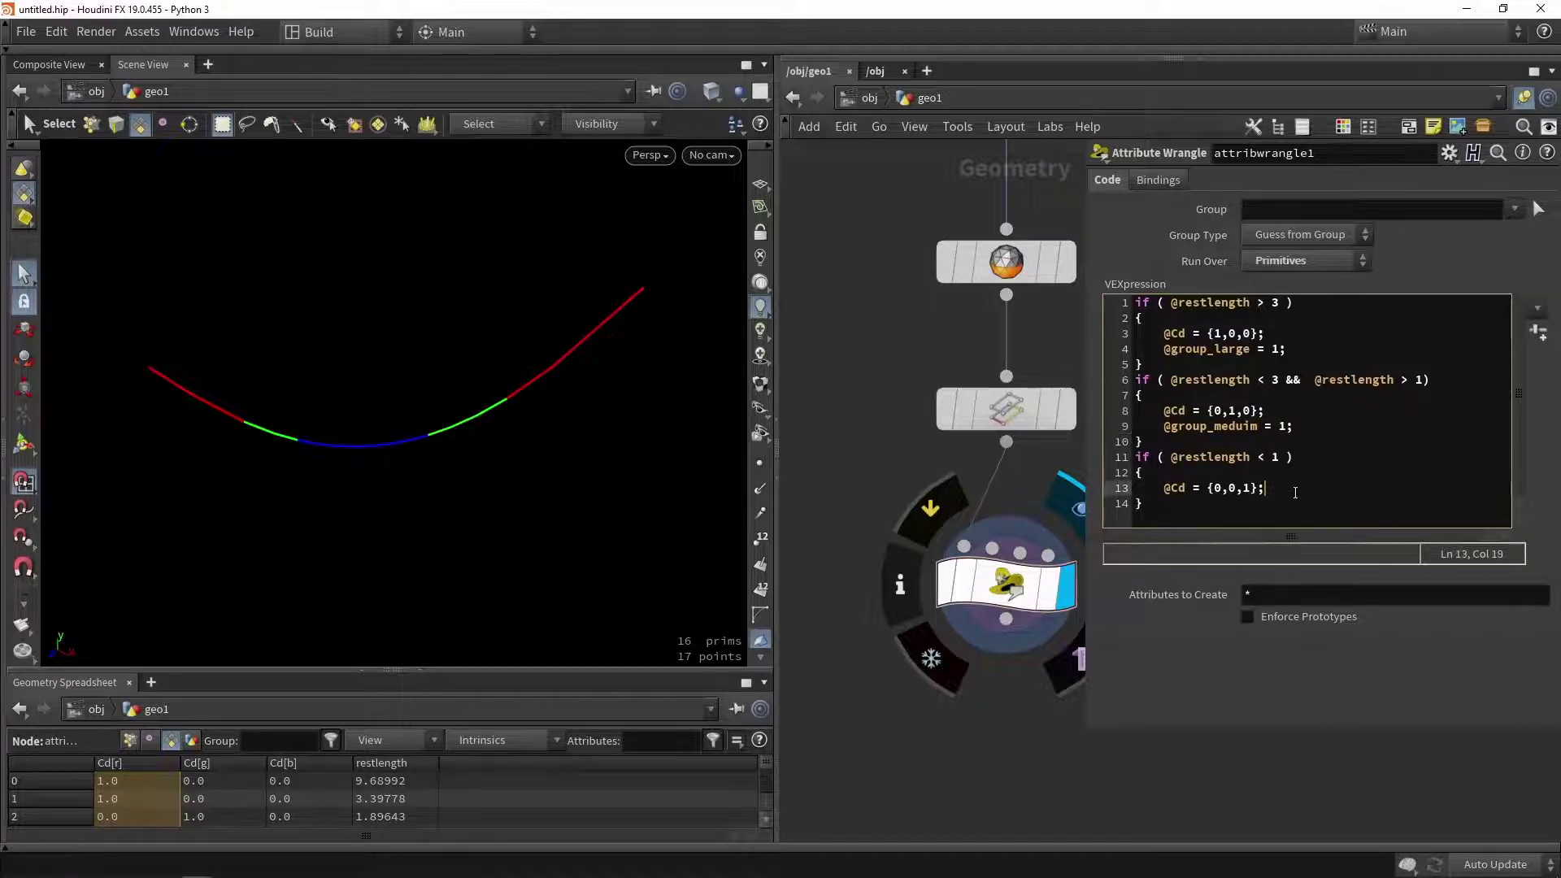
key("Return")
key("ctrl+v")
left_click(1245, 504)
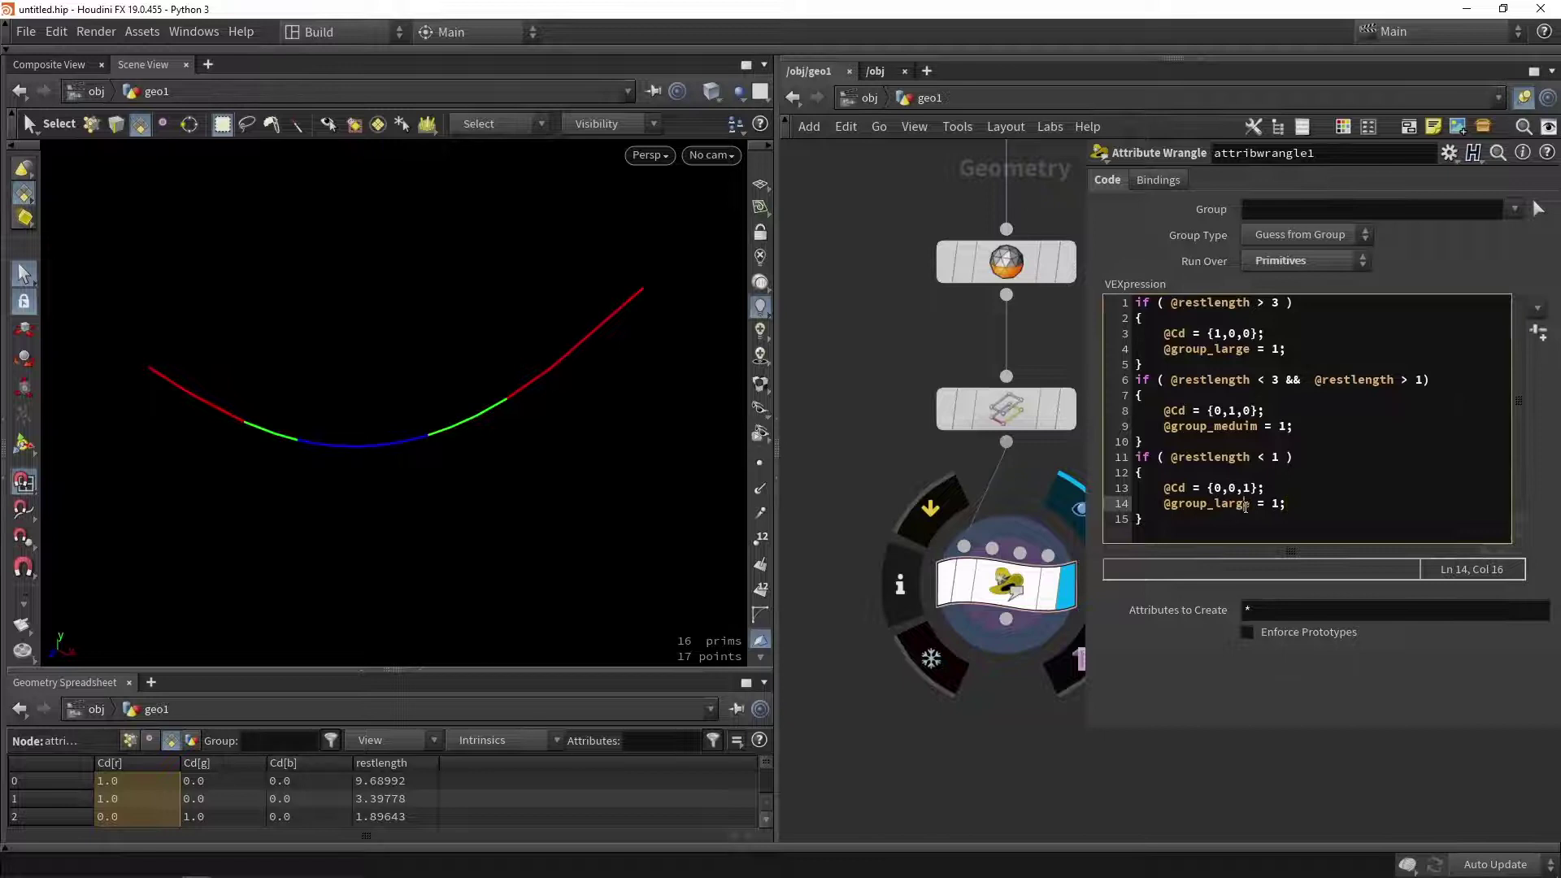
key("Delete")
key("BackSpace")
key("BackSpace")
key("BackSpace")
key("BackSpace")
type("small")
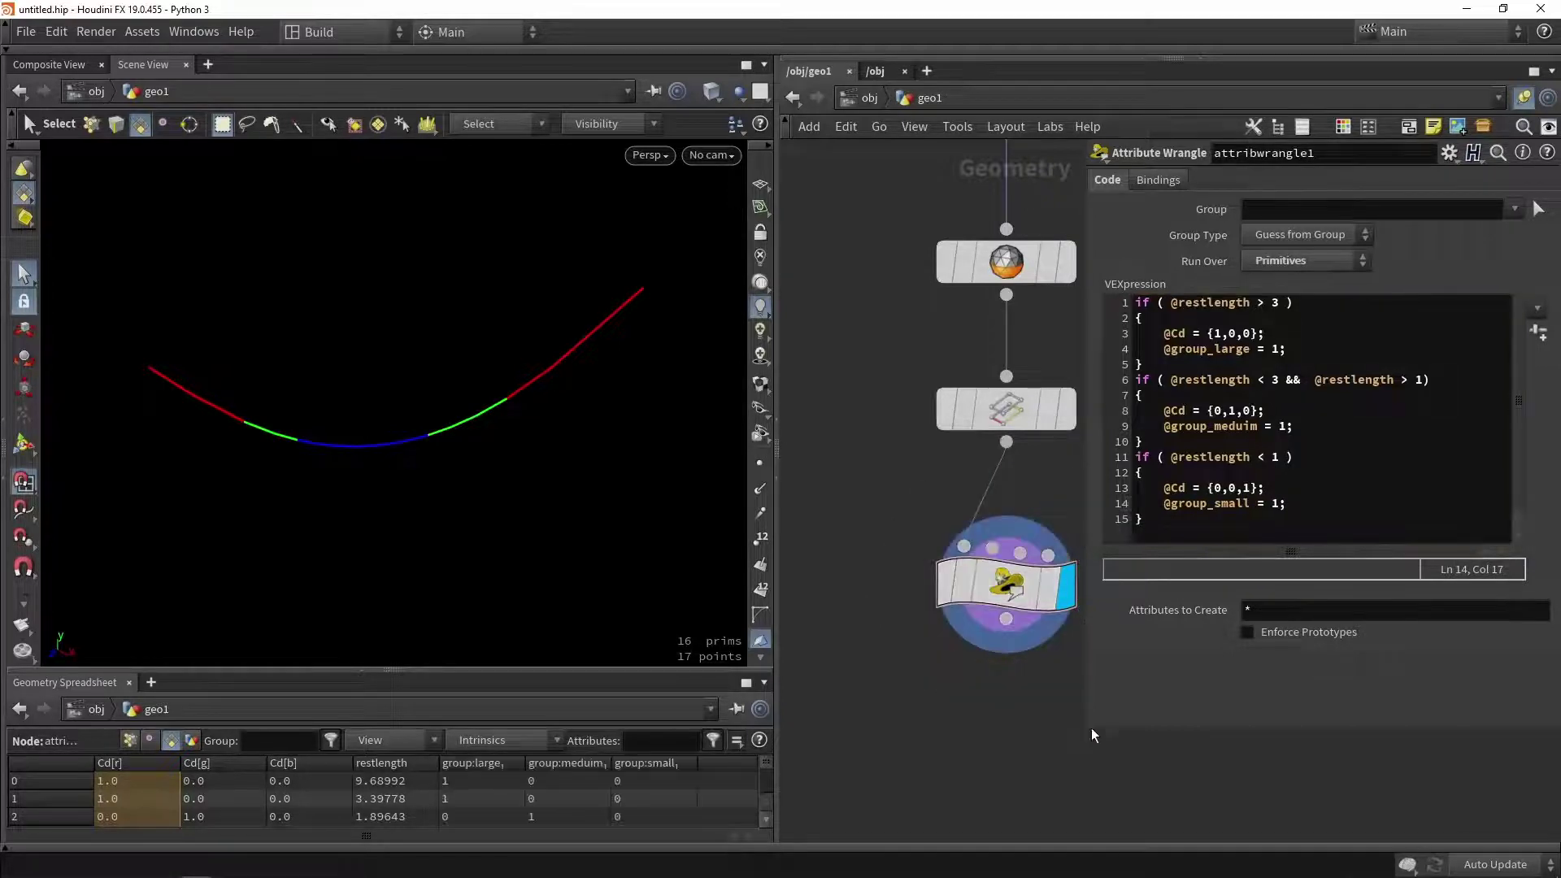
Add blast1 below the wrangle, set to the small group with Delete Non Selected on
left_click_drag(1084, 726, 1180, 726)
scroll(986, 558, "down", 2)
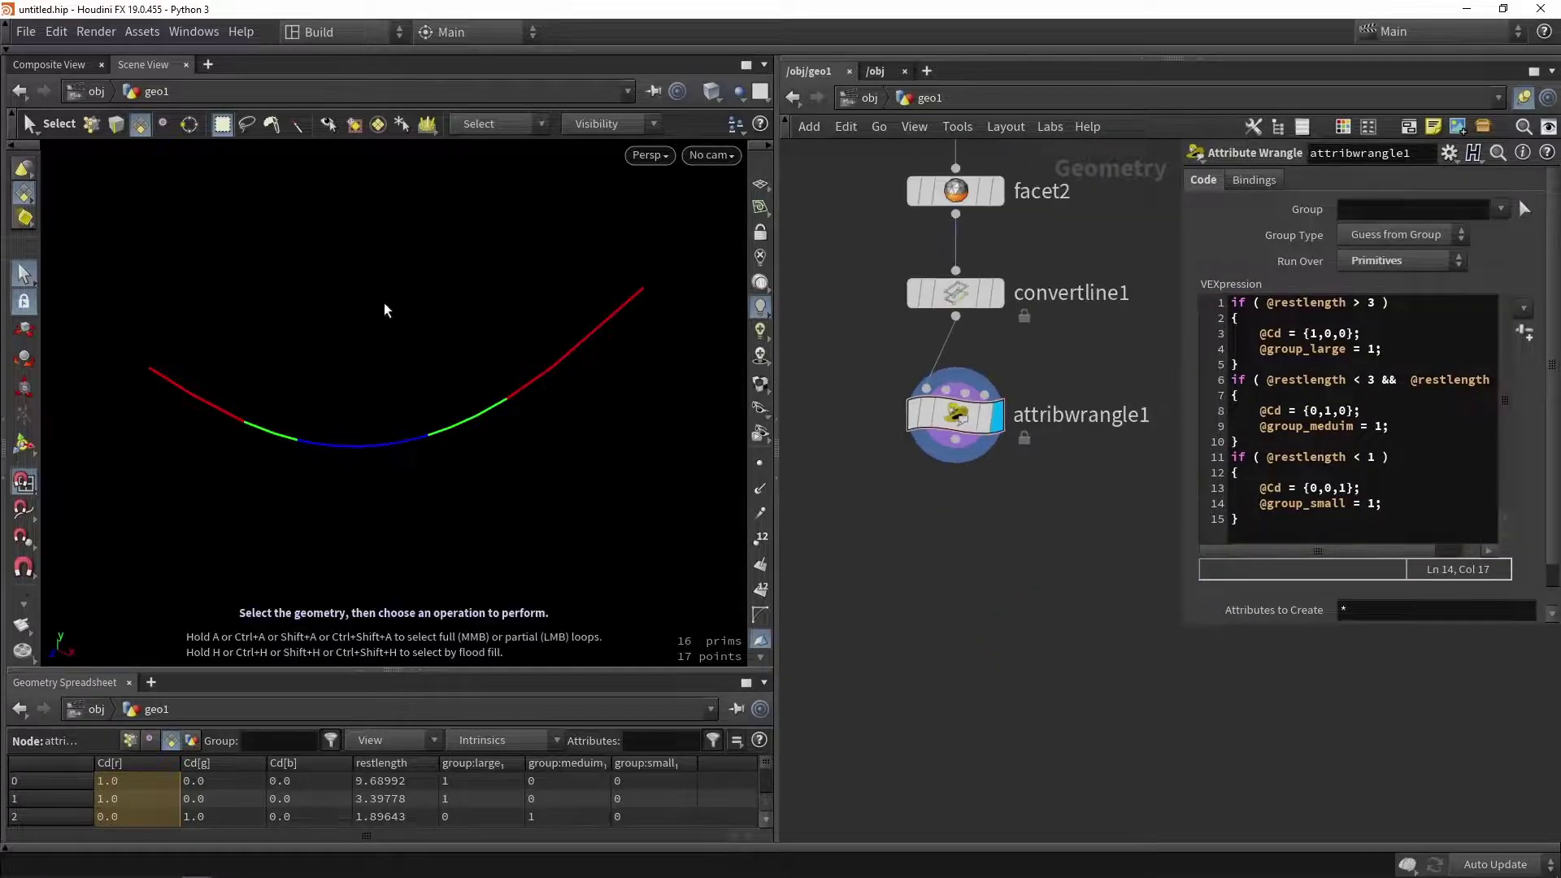
key("Tab")
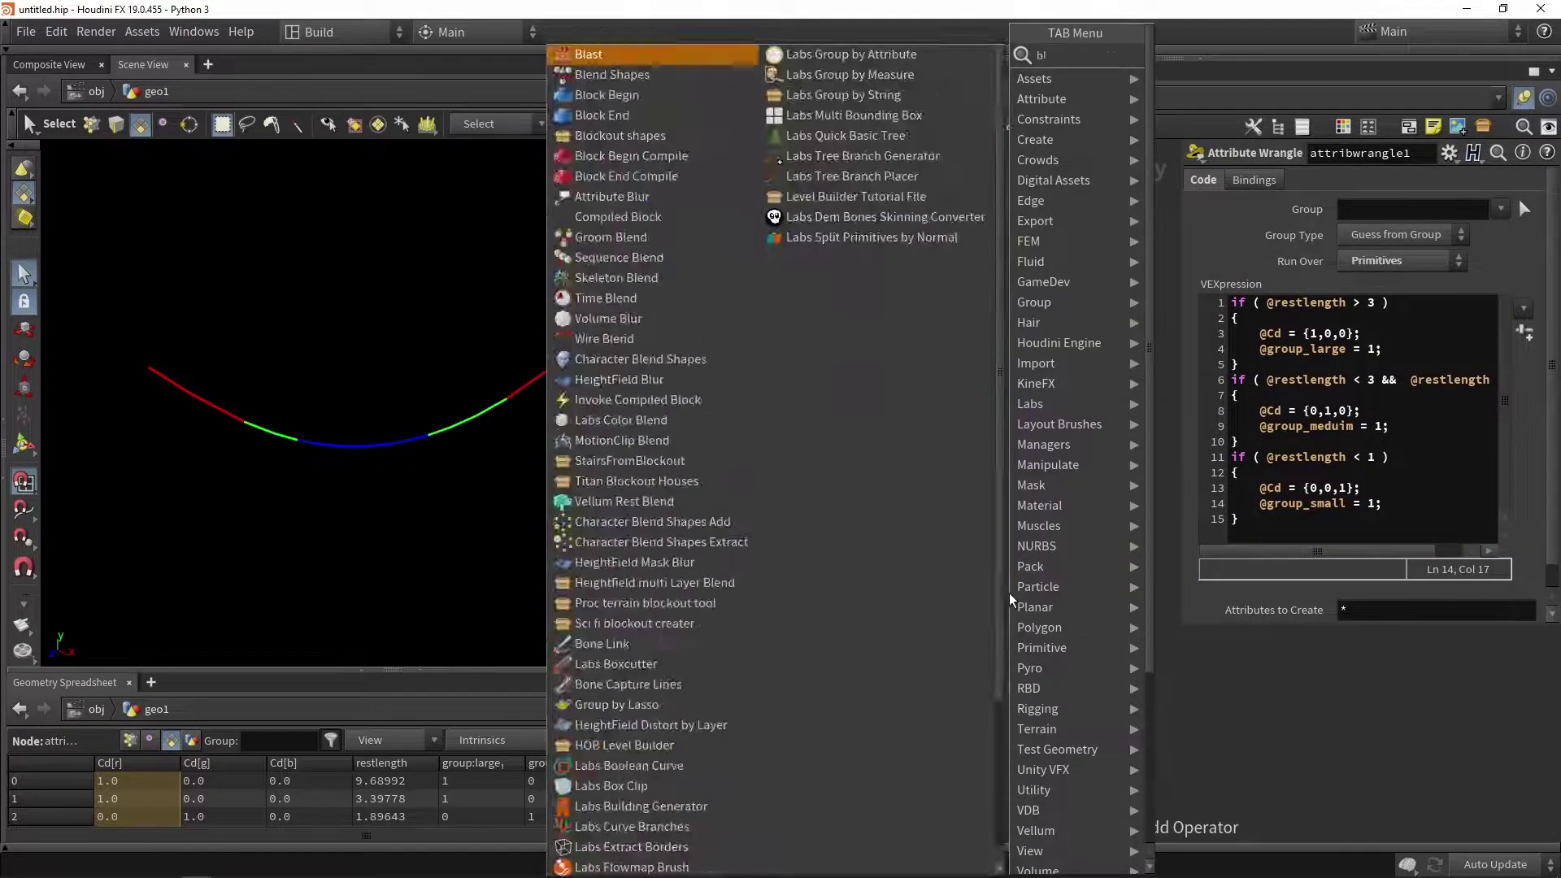
left_click(1008, 593)
left_click(1010, 597)
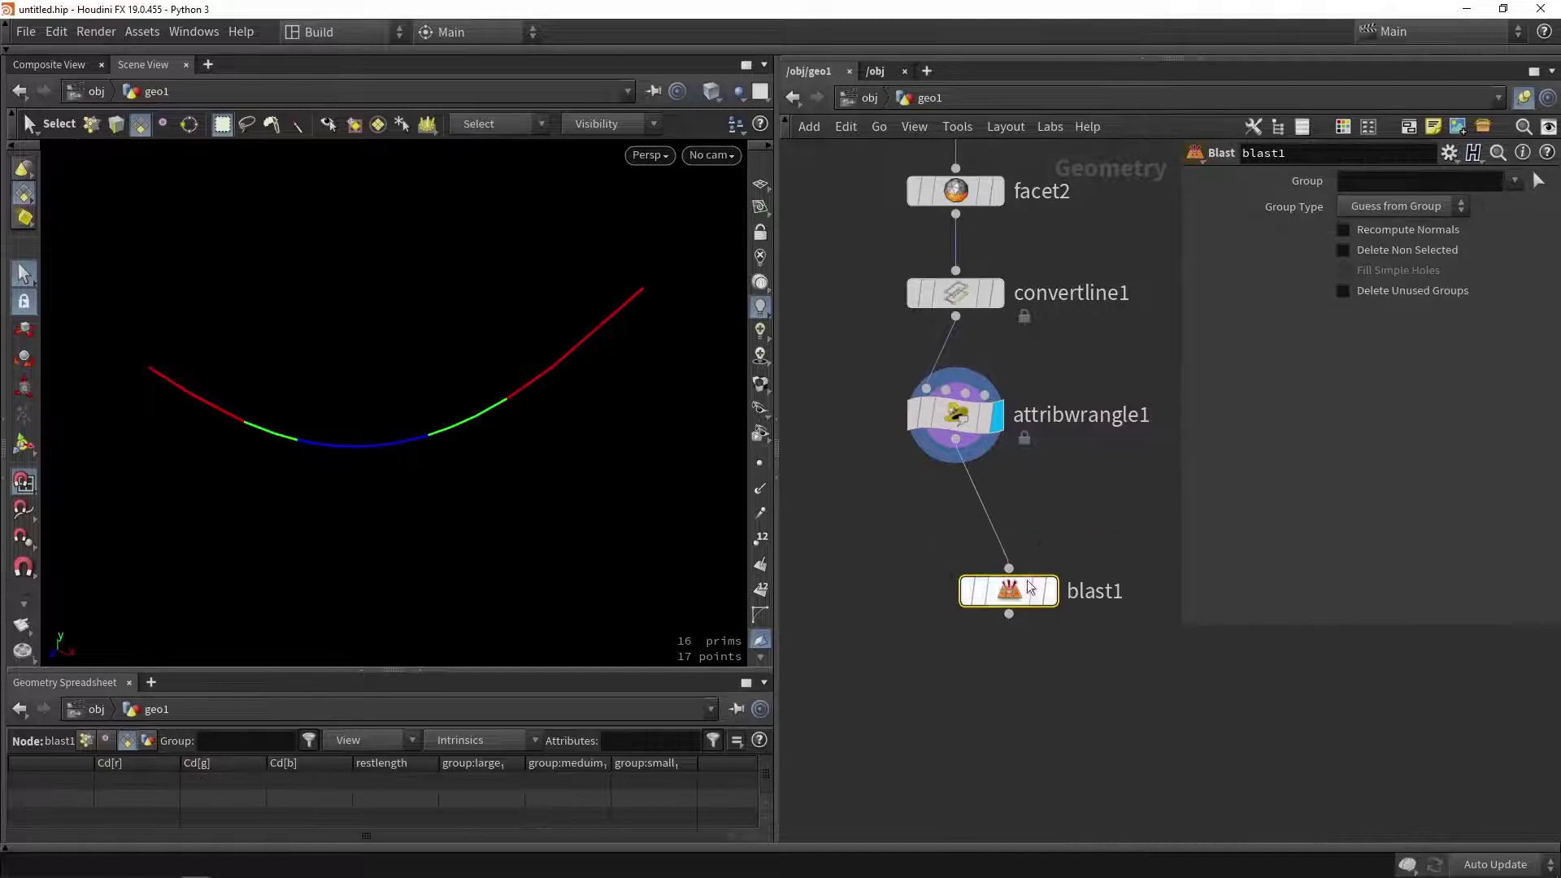
left_click(1513, 181)
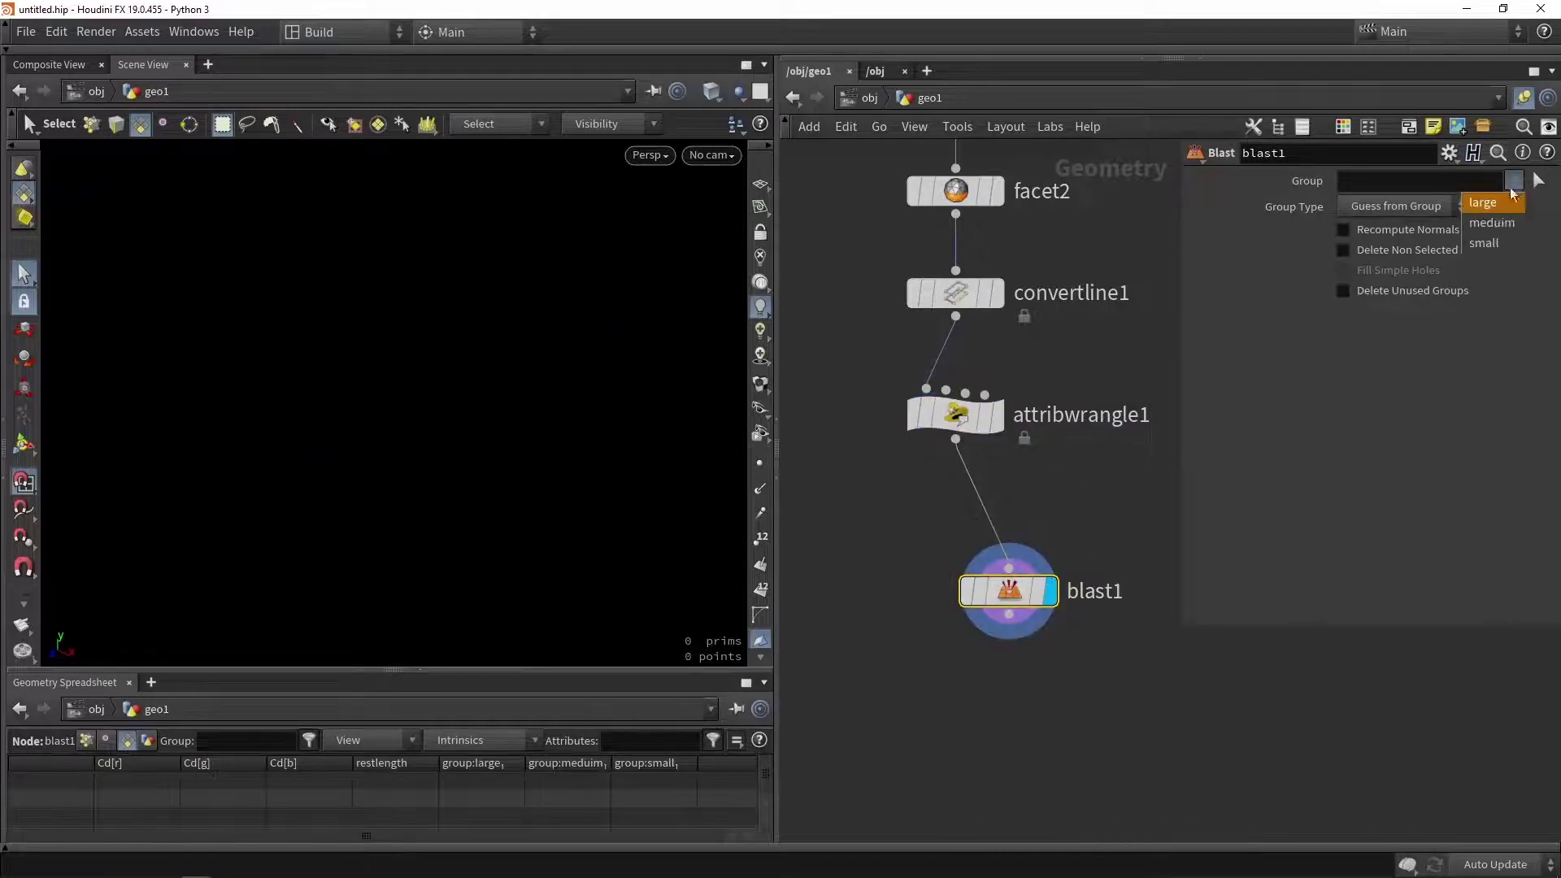
left_click(1486, 241)
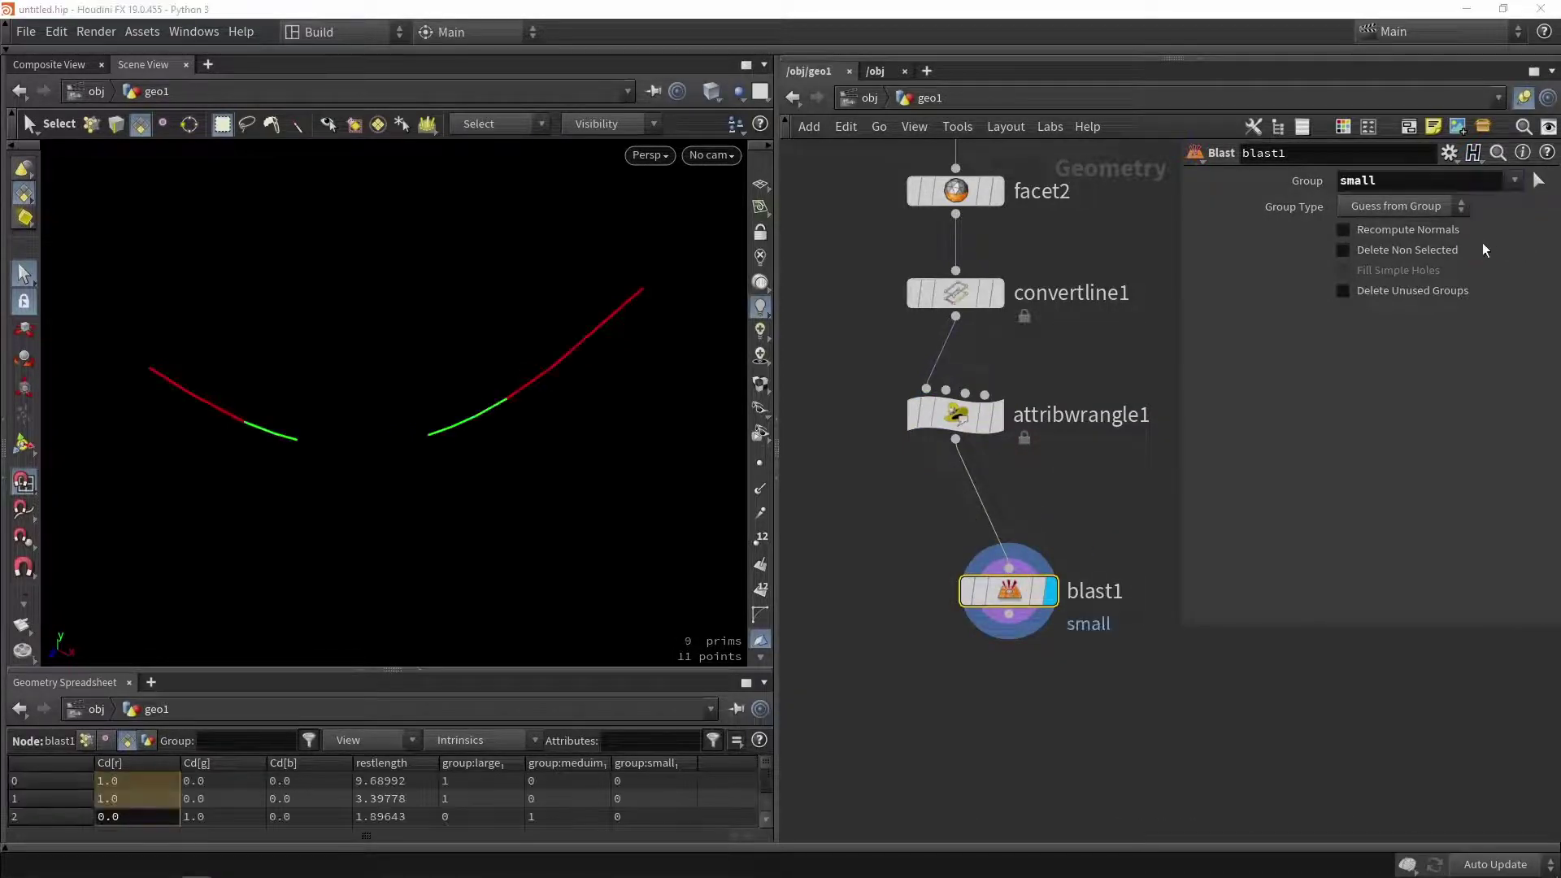
left_click(1385, 250)
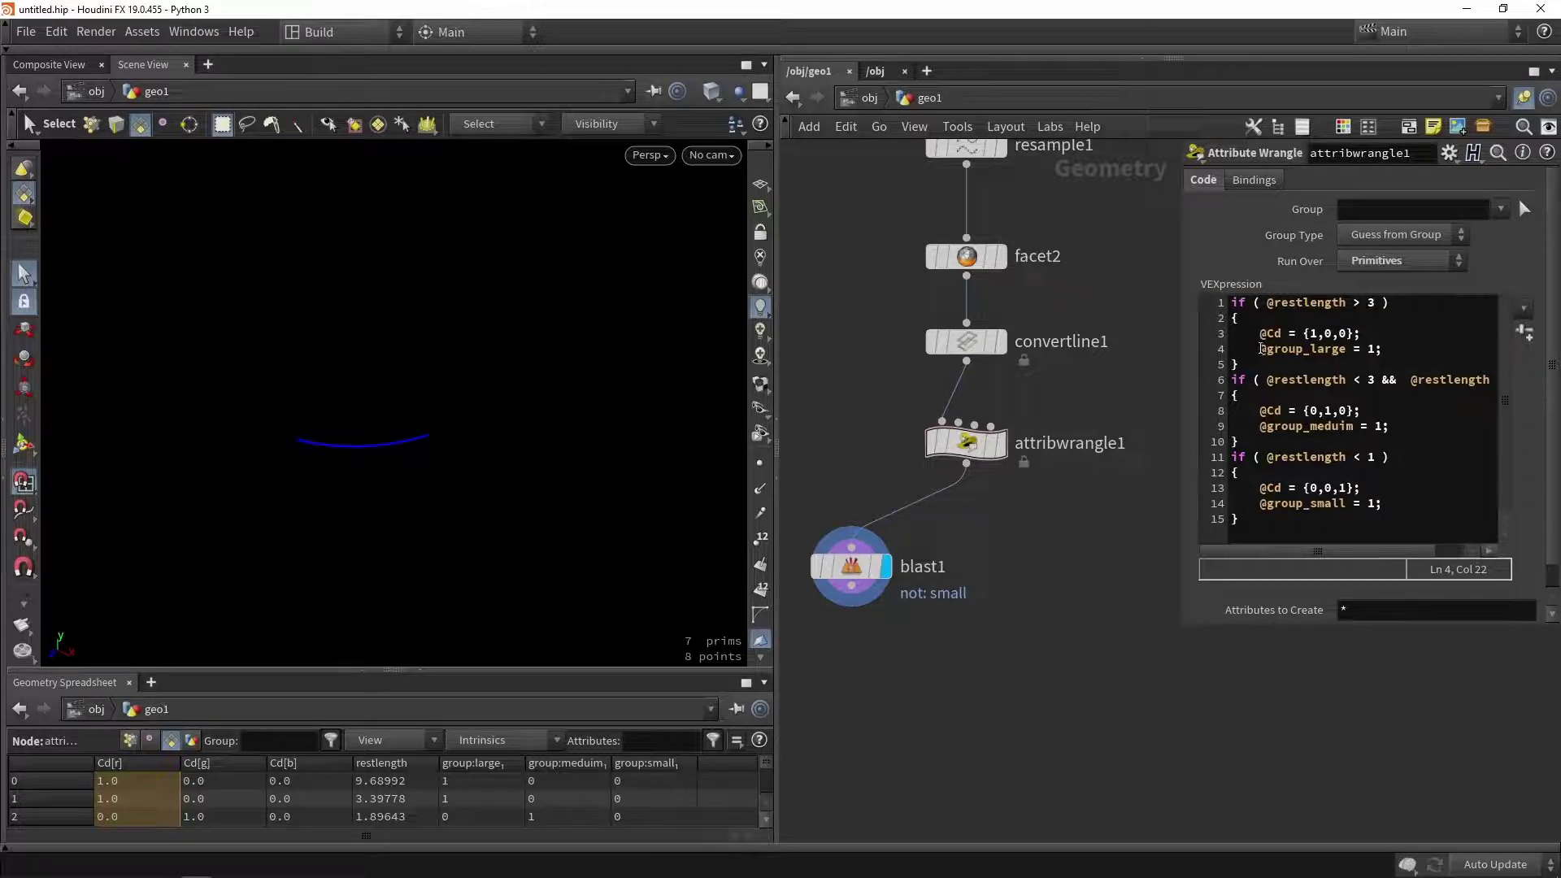
Switch the Blast group from small to large and show points in the viewport
left_click_drag(1259, 349, 1382, 350)
left_click_drag(1260, 349, 1304, 350)
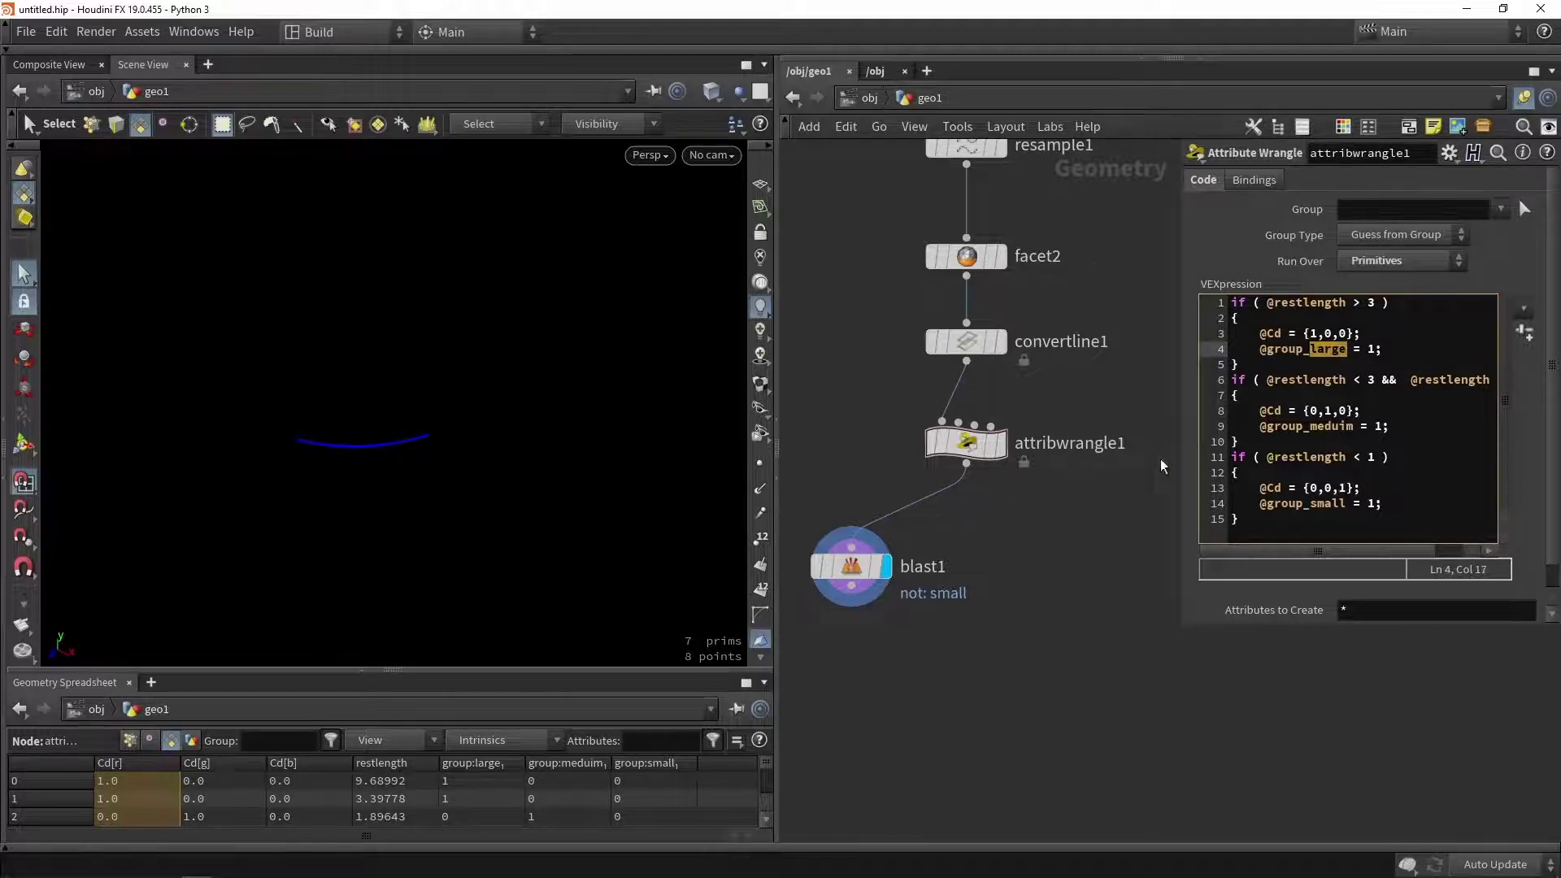
scroll(1036, 566, "down", 3)
left_click_drag(988, 491, 902, 499)
left_click_drag(880, 423, 965, 521)
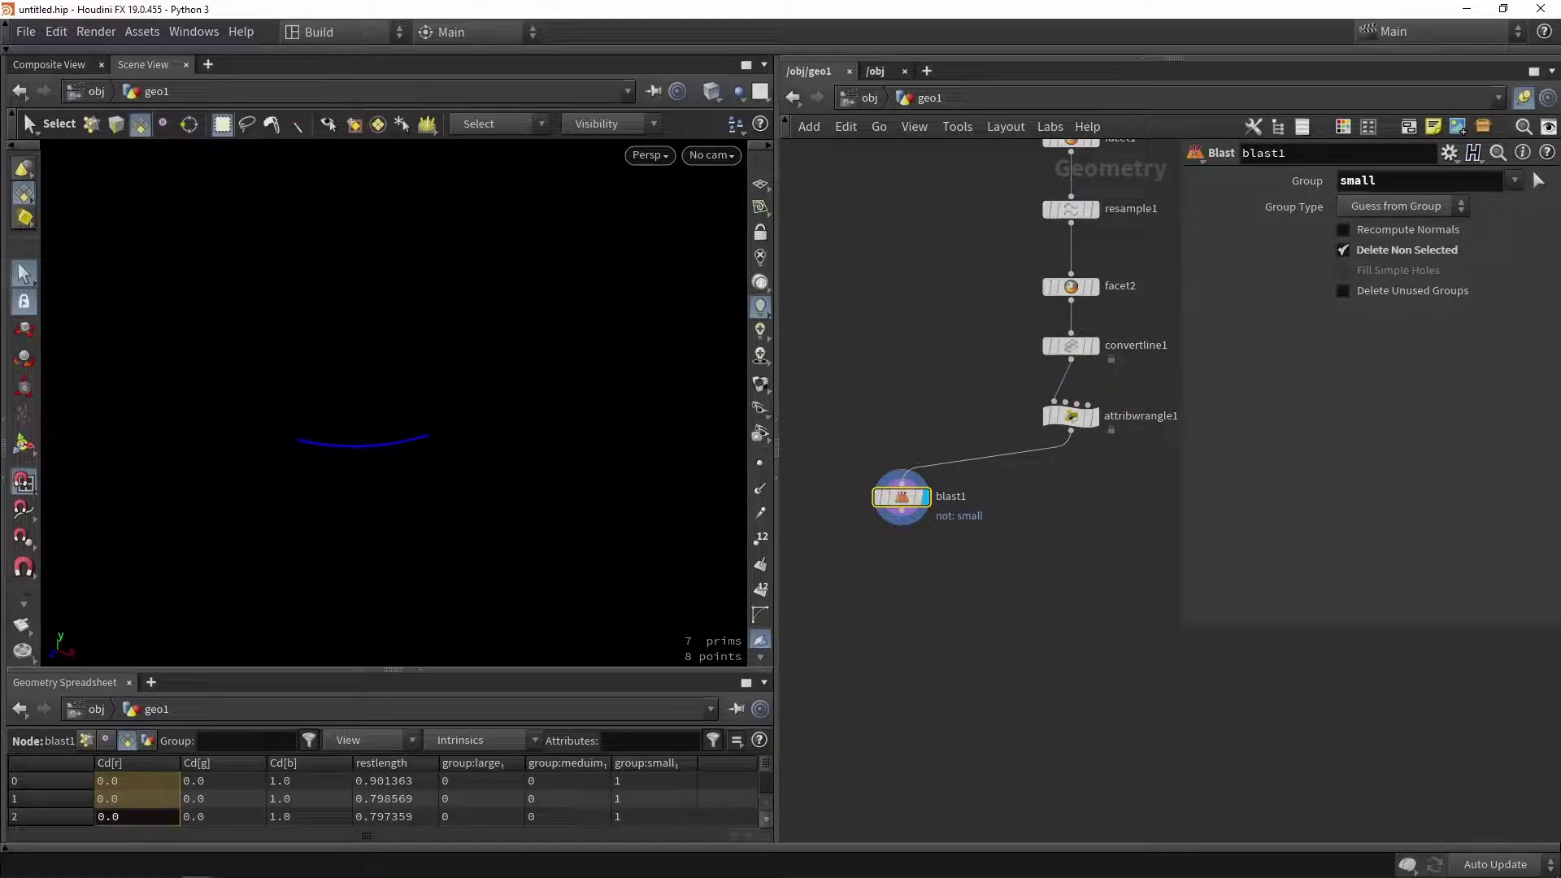
left_click(1514, 179)
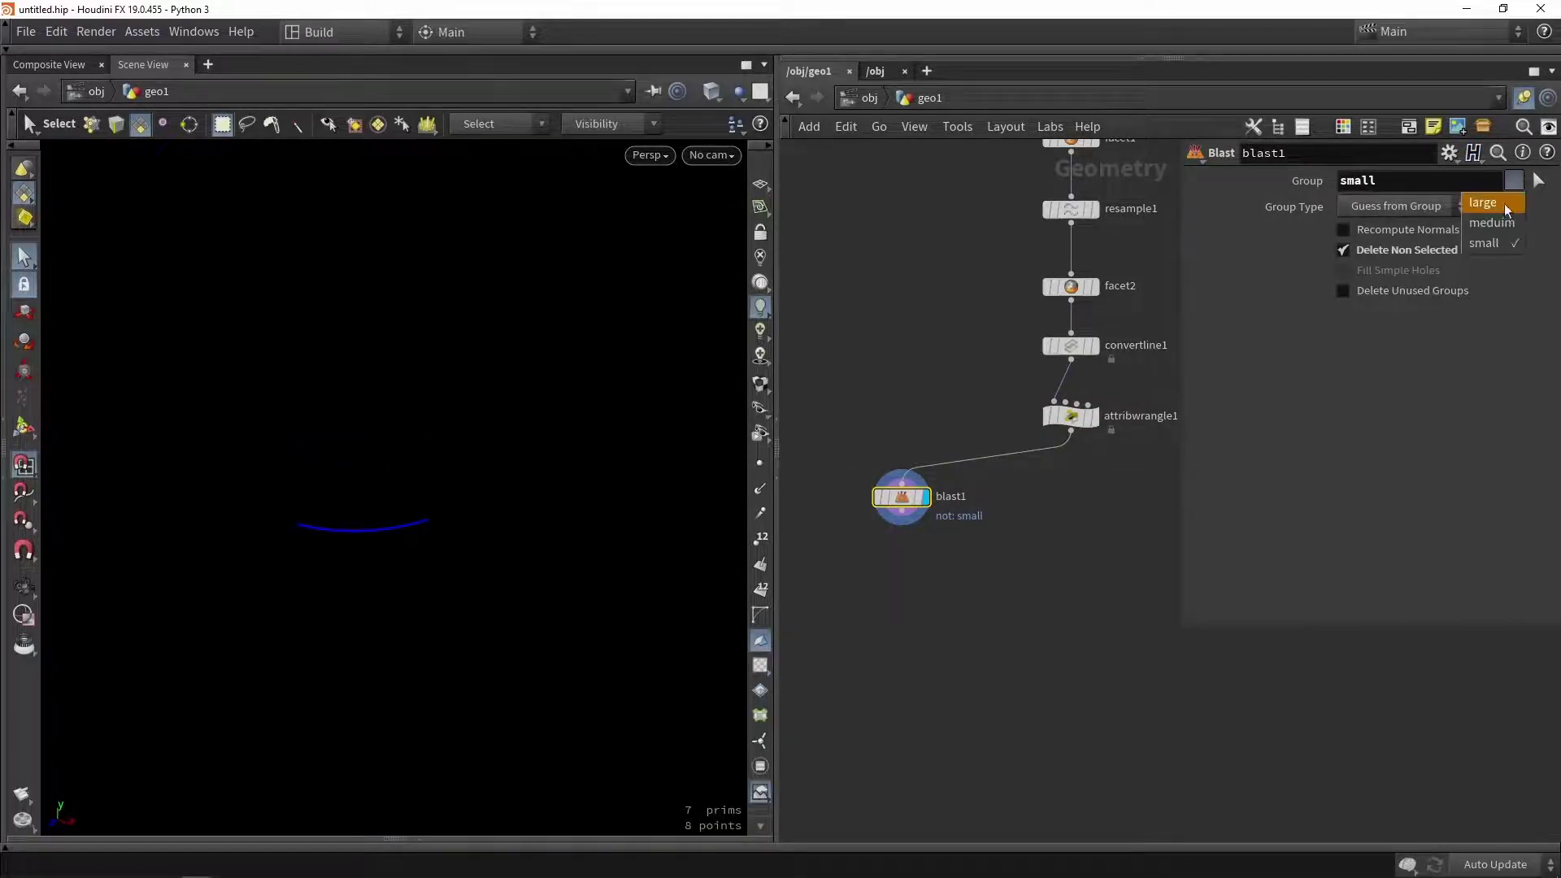
left_click(1502, 205)
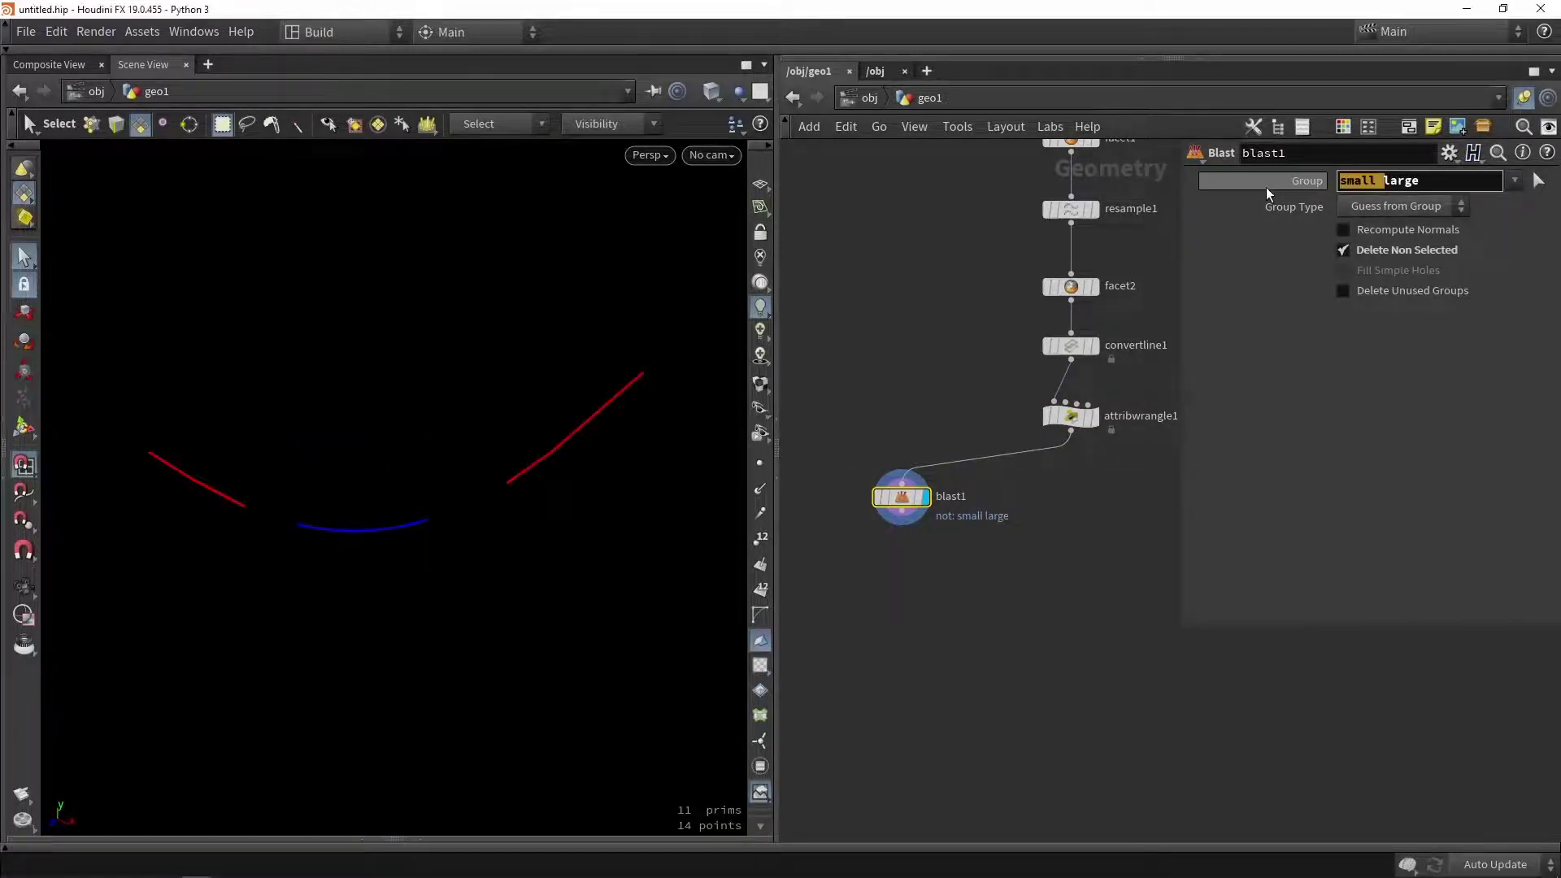
key("BackSpace")
middle_click_drag(923, 605, 950, 615)
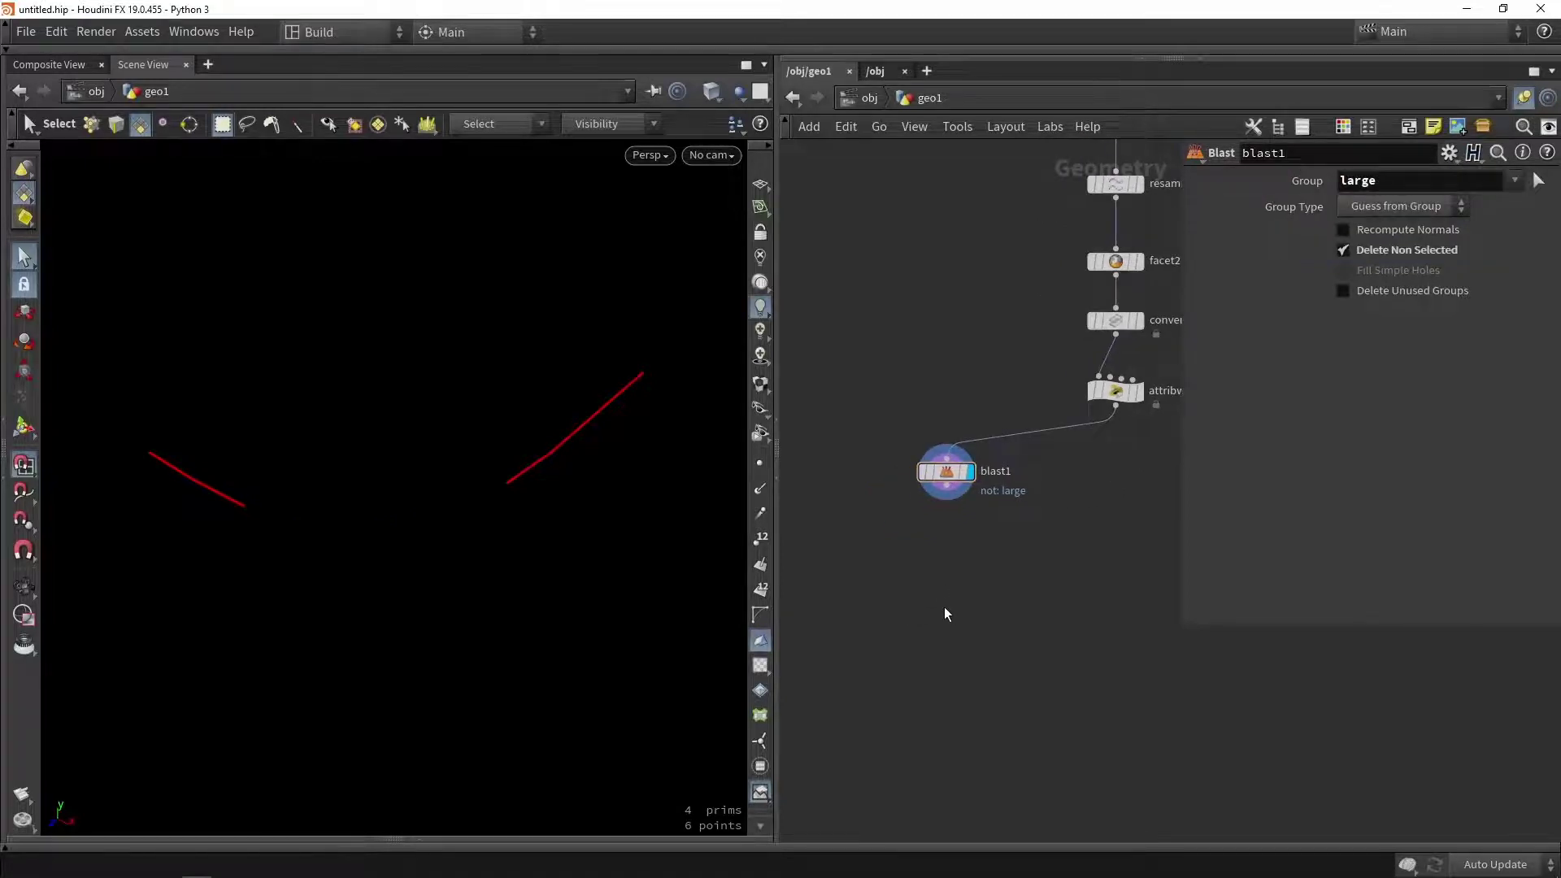
left_click(759, 462)
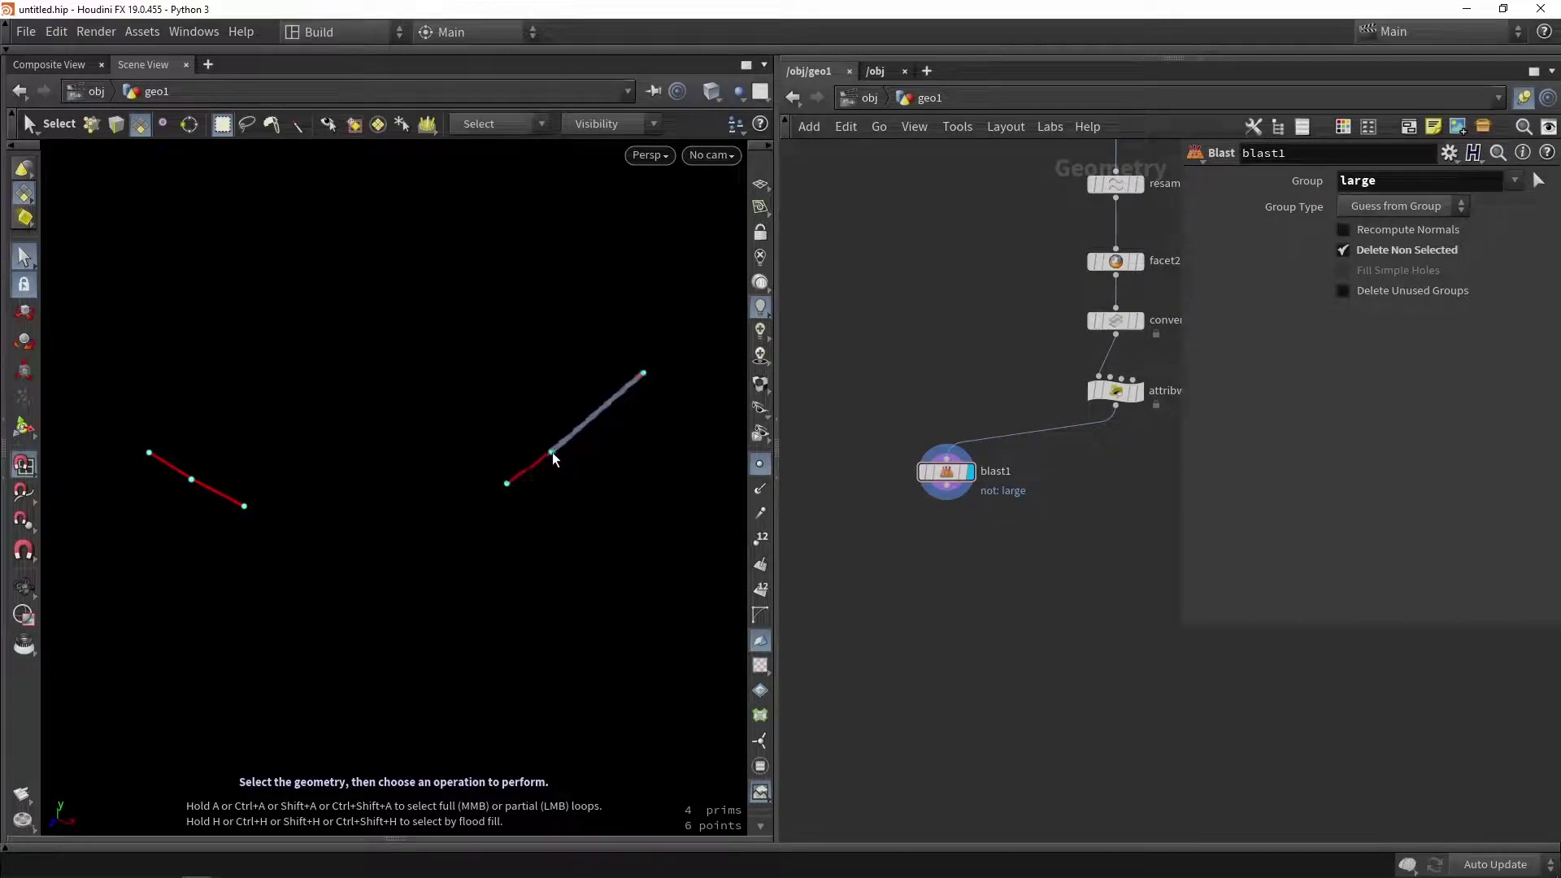
key("Tab")
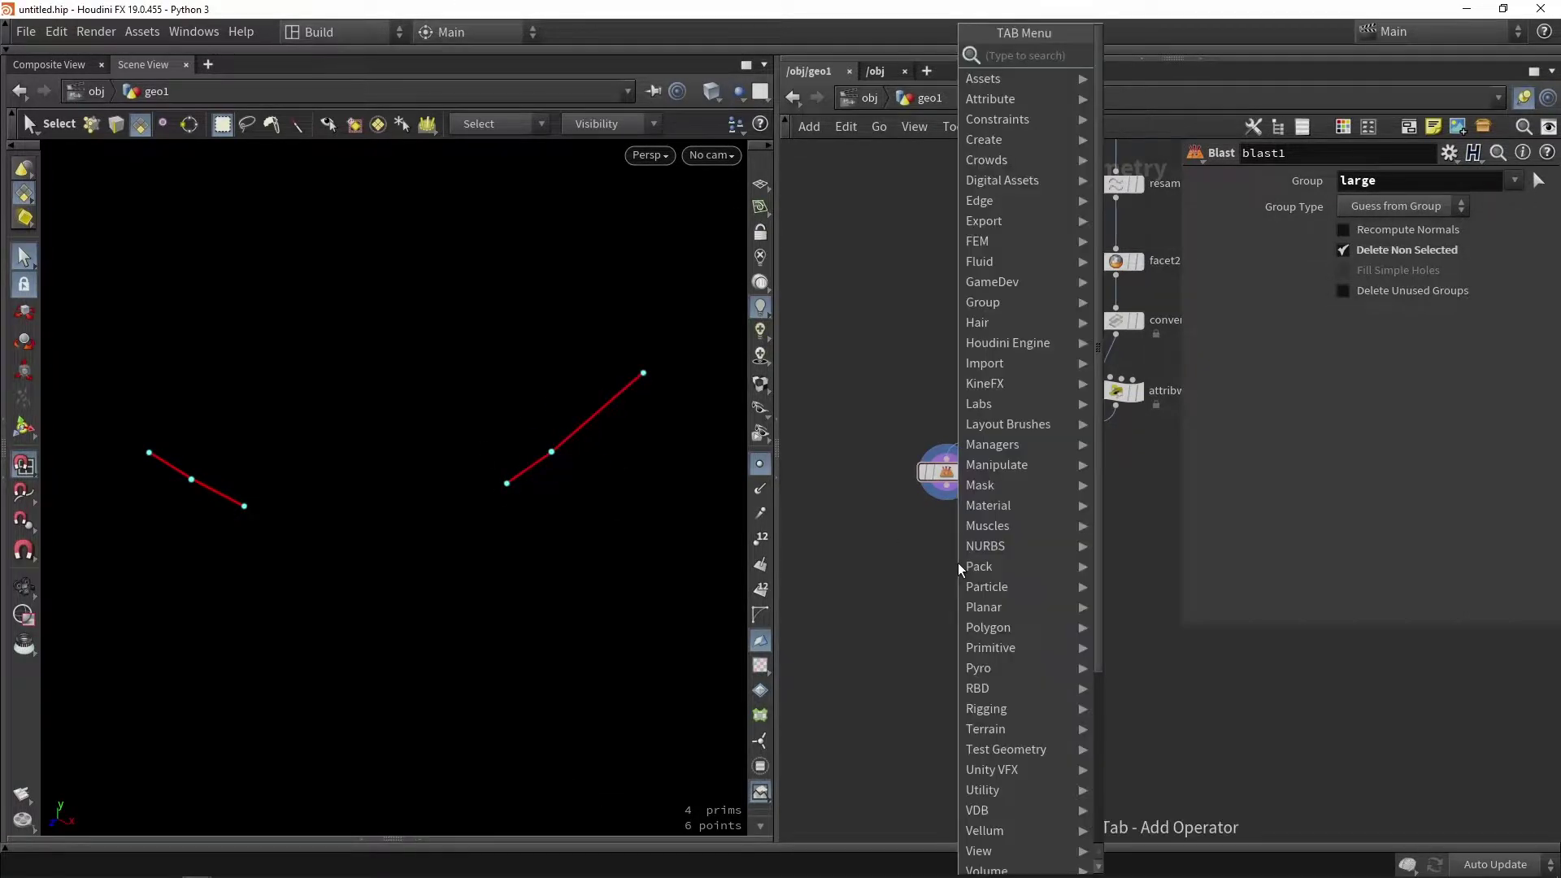
Add polypath1 under blast1, wire it in and display the joined polylines
type("polypa")
key("Down")
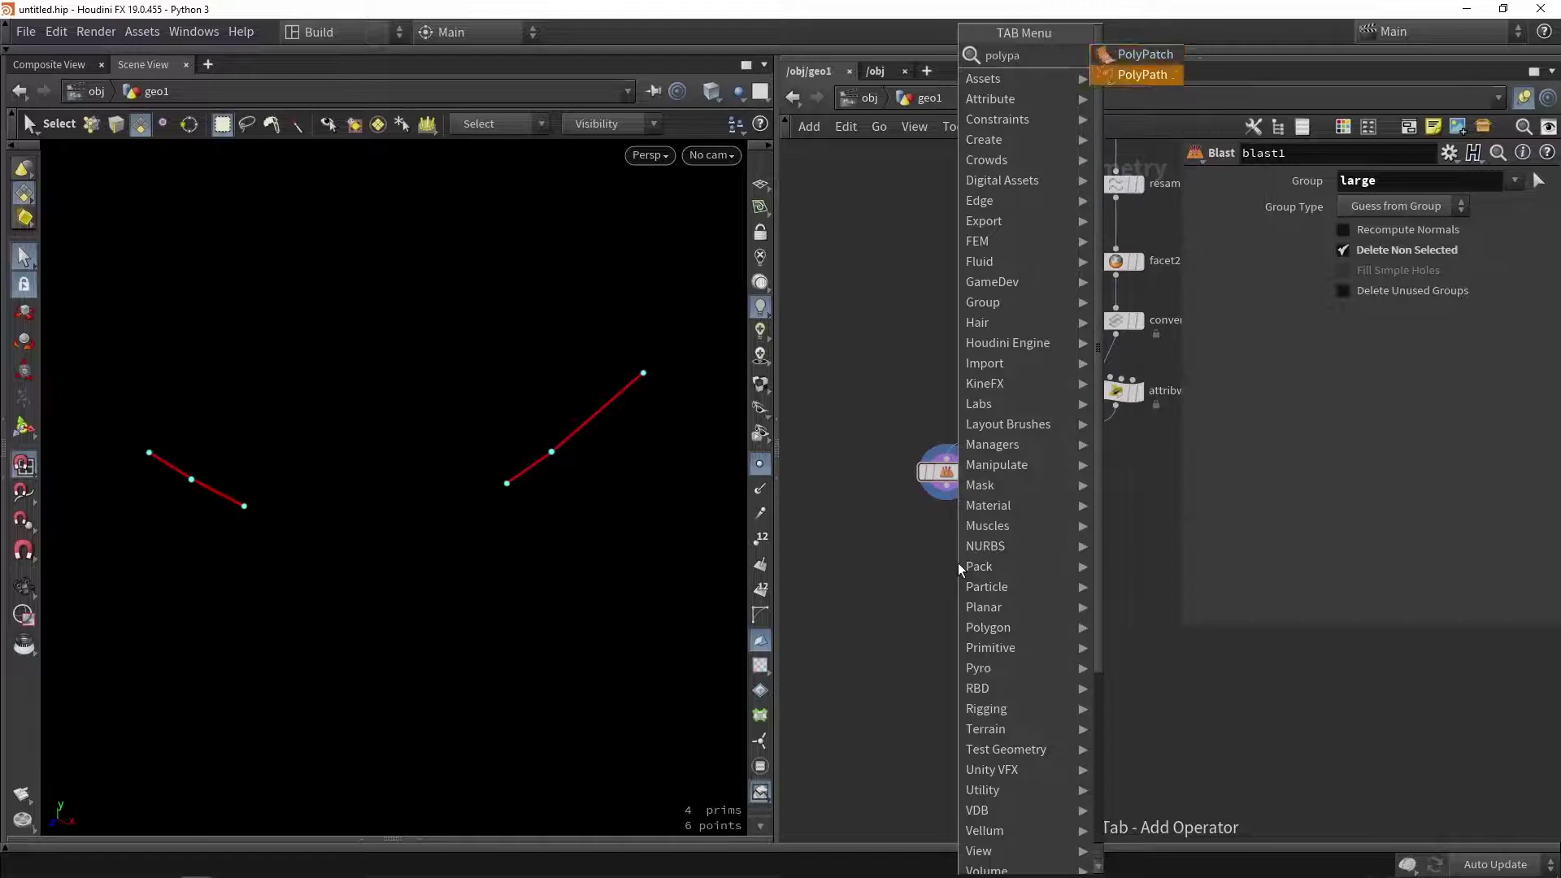
key("Return")
left_click(948, 560)
scroll(959, 488, "up", 3)
left_click_drag(929, 485, 928, 582)
left_click(978, 639)
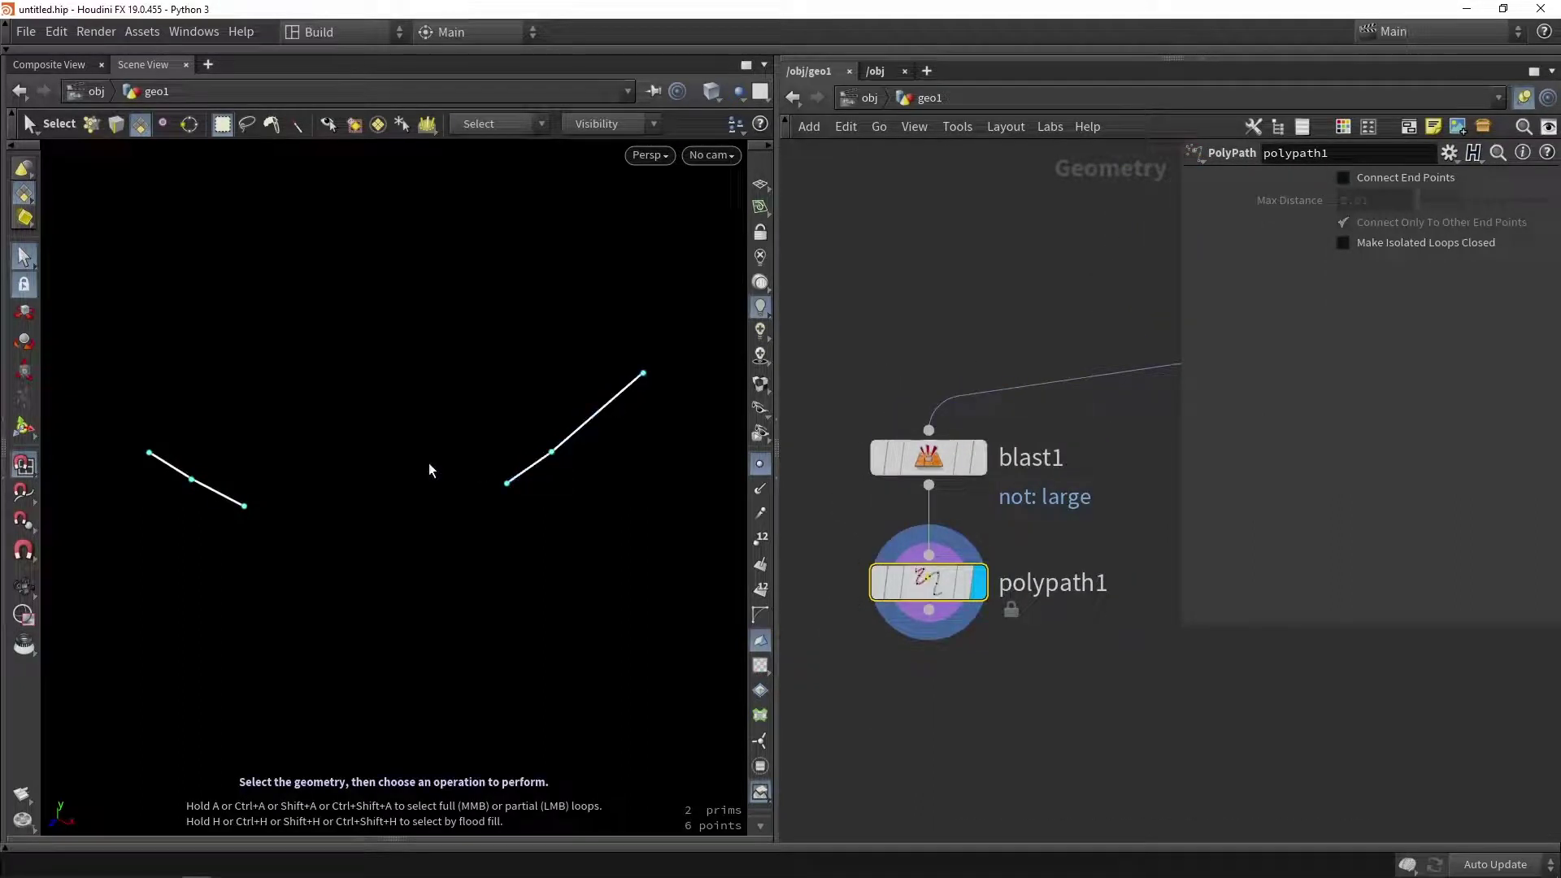
left_click_drag(217, 447, 165, 497)
left_click(479, 467)
middle_click_drag(1006, 677, 995, 624)
Add a Resample node under polypath1, rename it SIZE and display it
key("Tab")
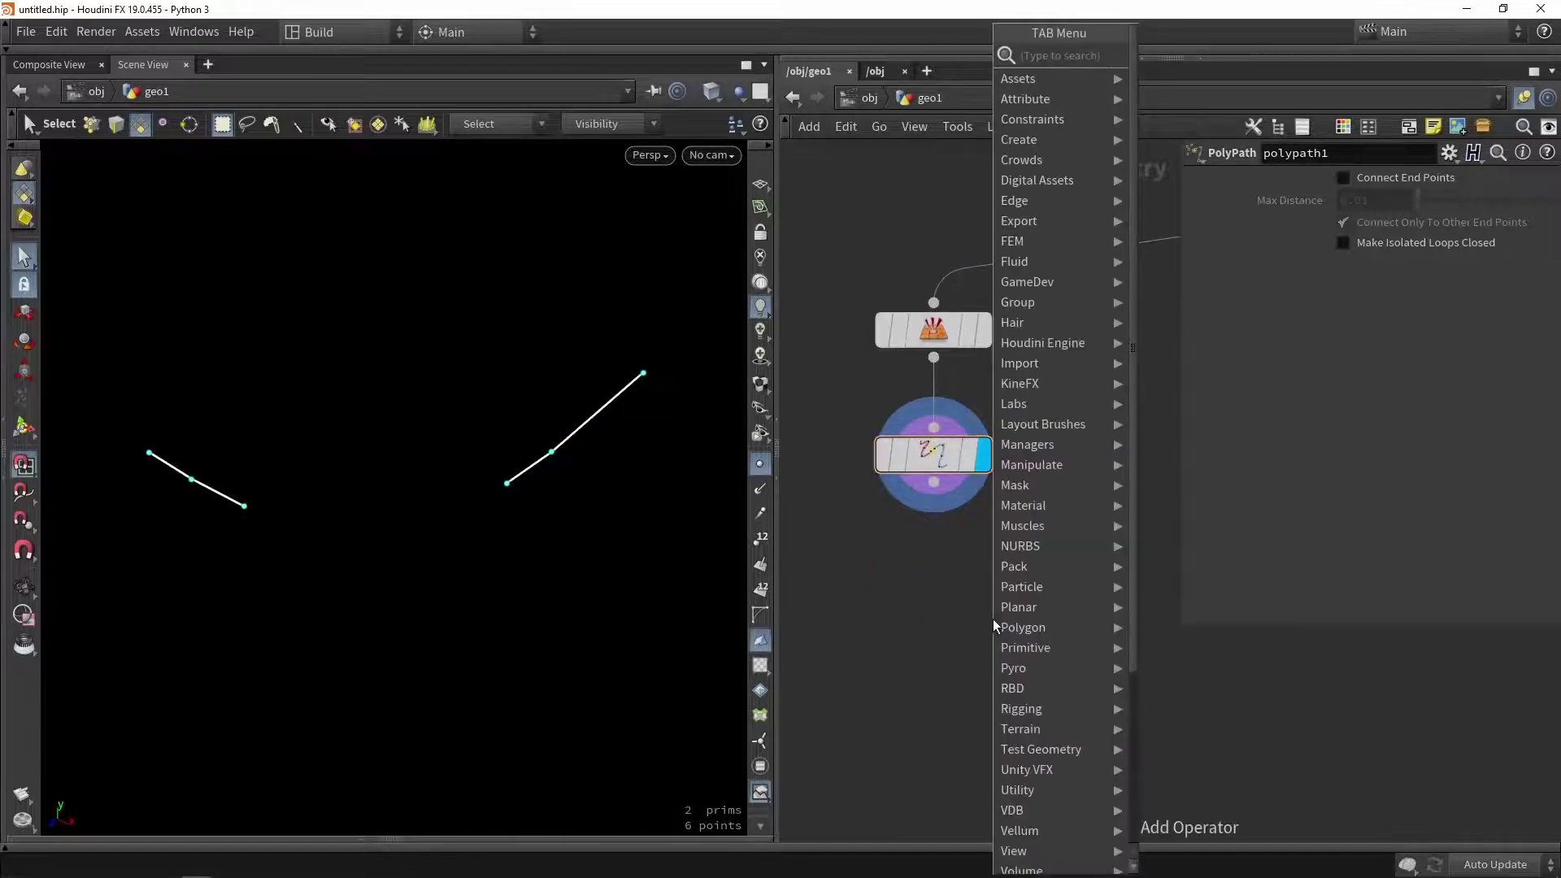
type("reas")
key("Escape")
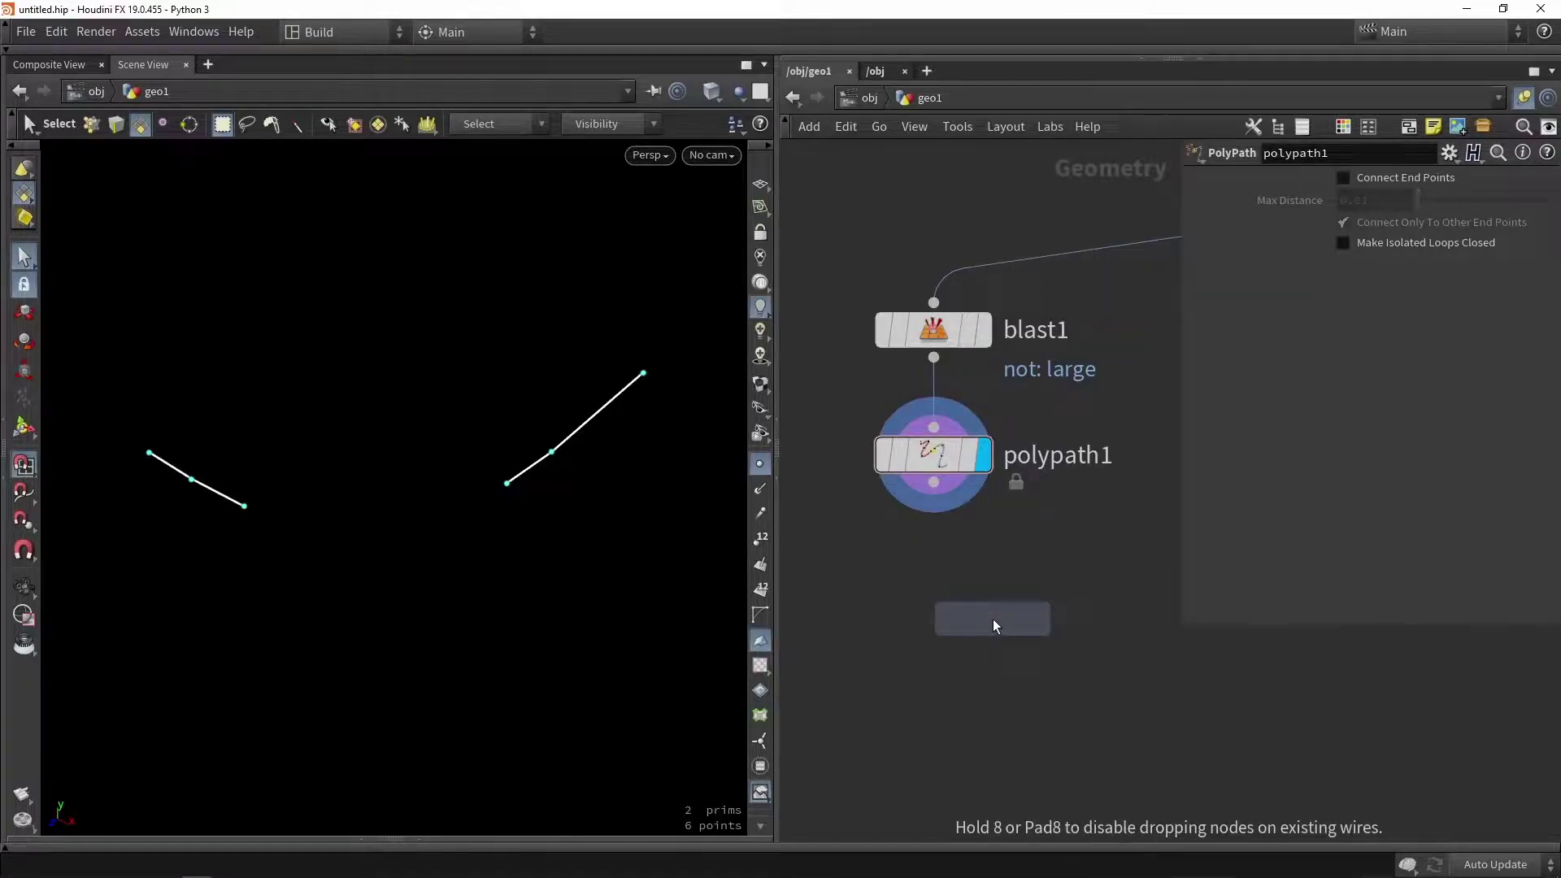
left_click(986, 604)
left_click_drag(982, 603, 934, 601)
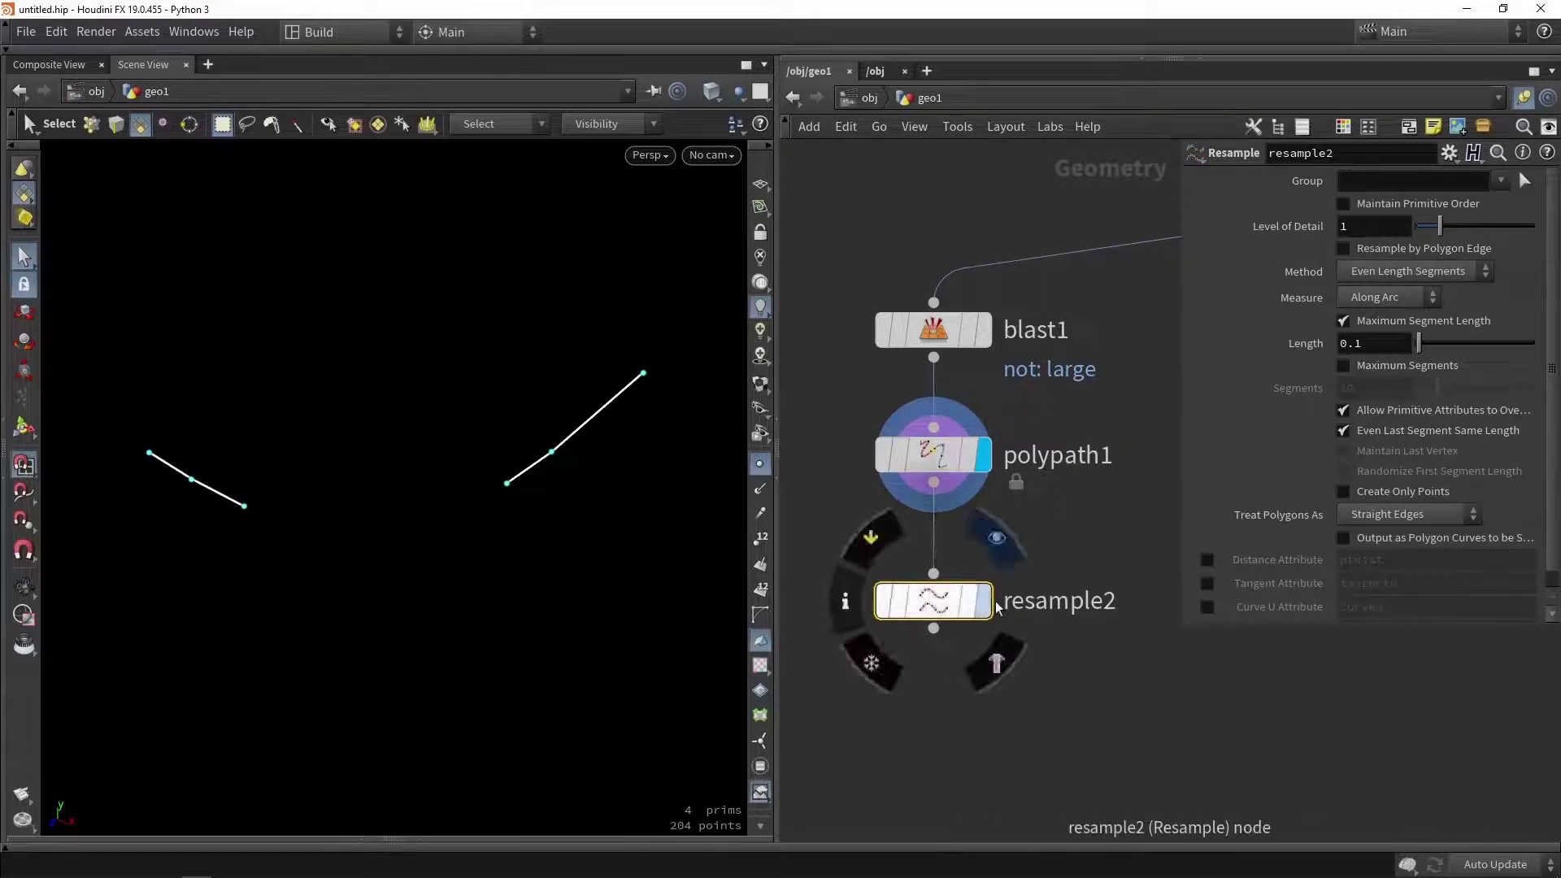
double_click(1032, 603)
type("SIZE")
key("Return")
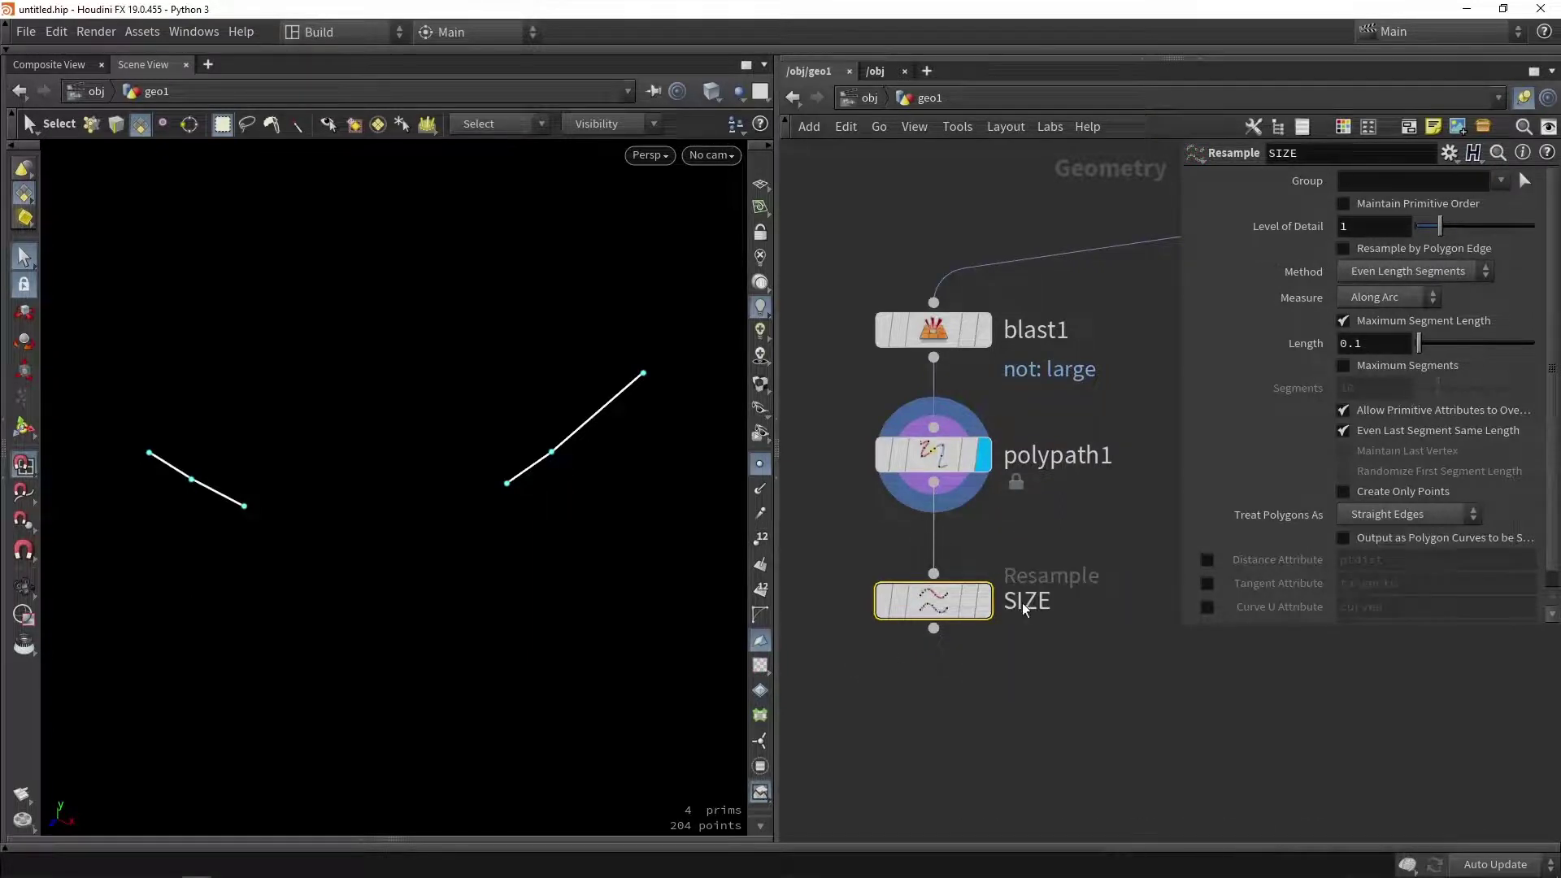
mouse_move(987, 603)
left_click(997, 538)
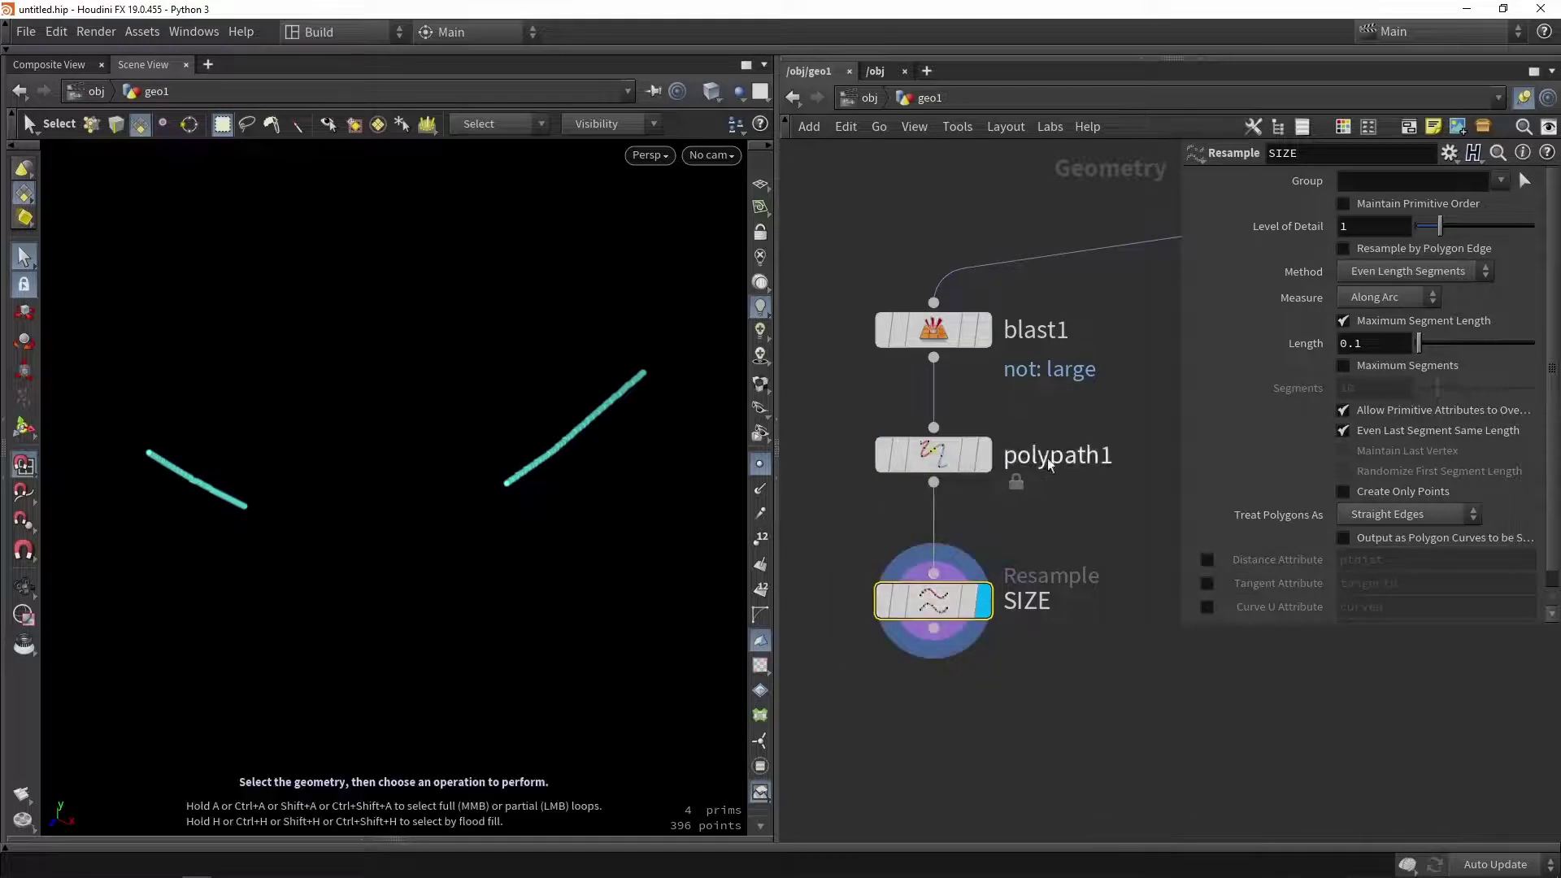
Set SIZE's Length to 8, briefly bypassing it to compare the result
double_click(1370, 346)
type("8")
key("Return")
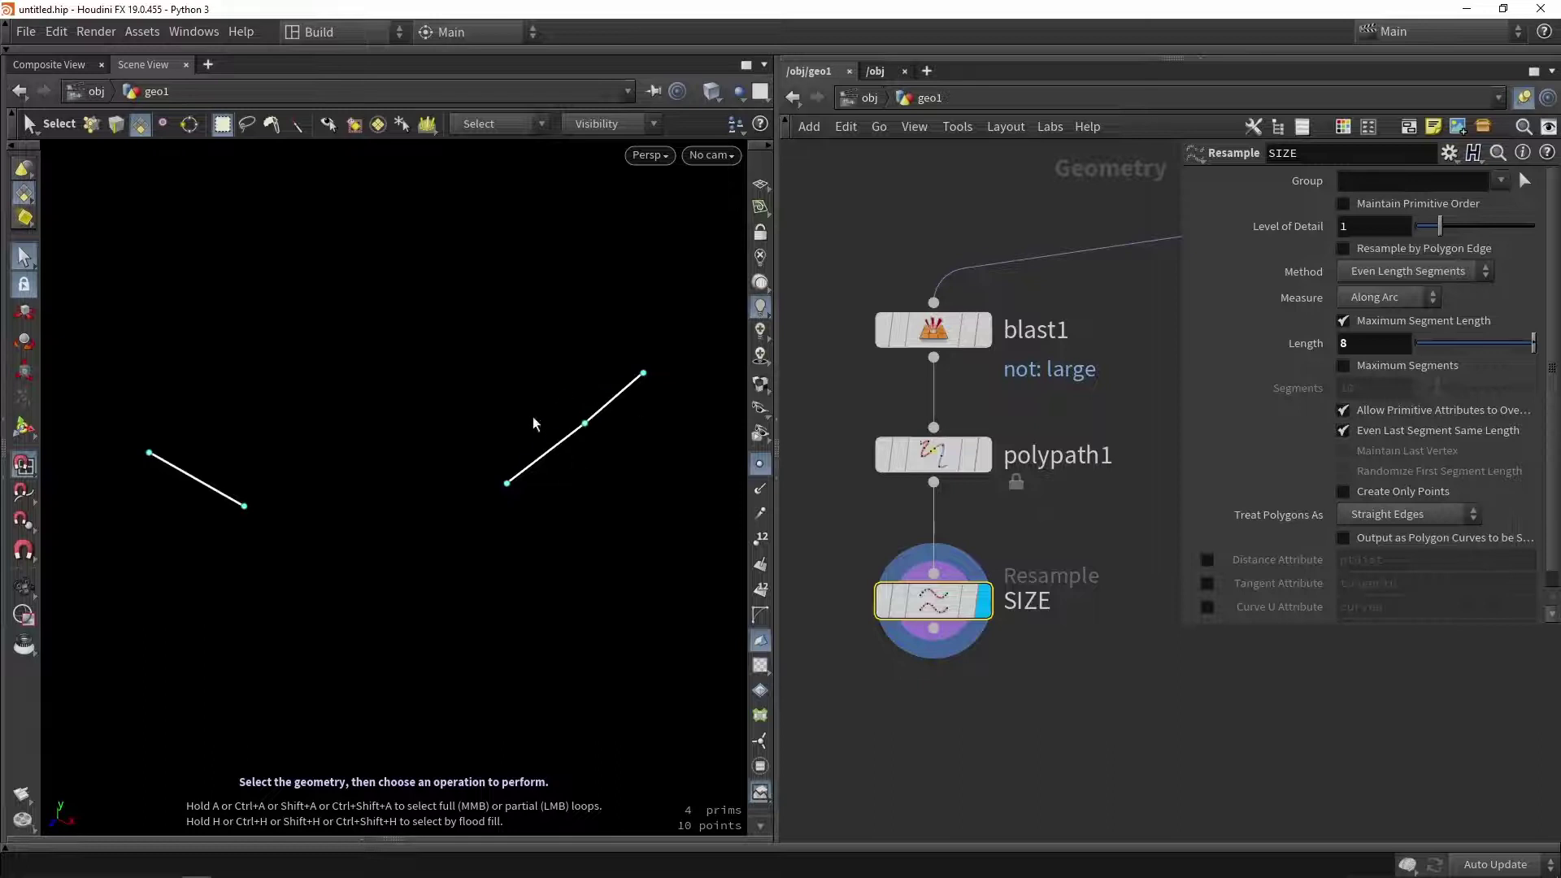
left_click(876, 601)
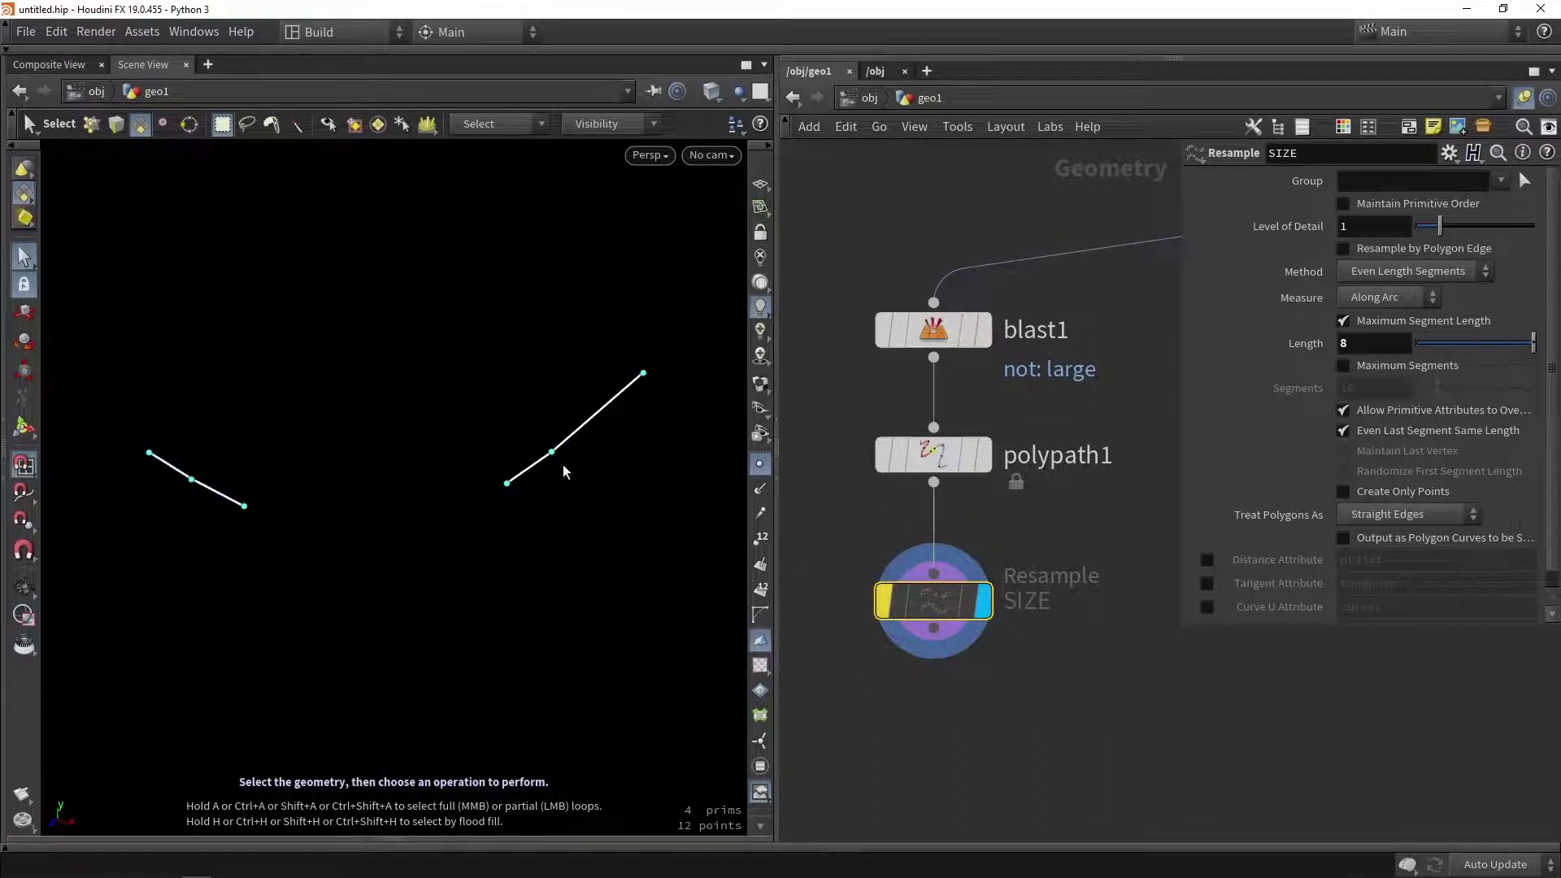
left_click(881, 602)
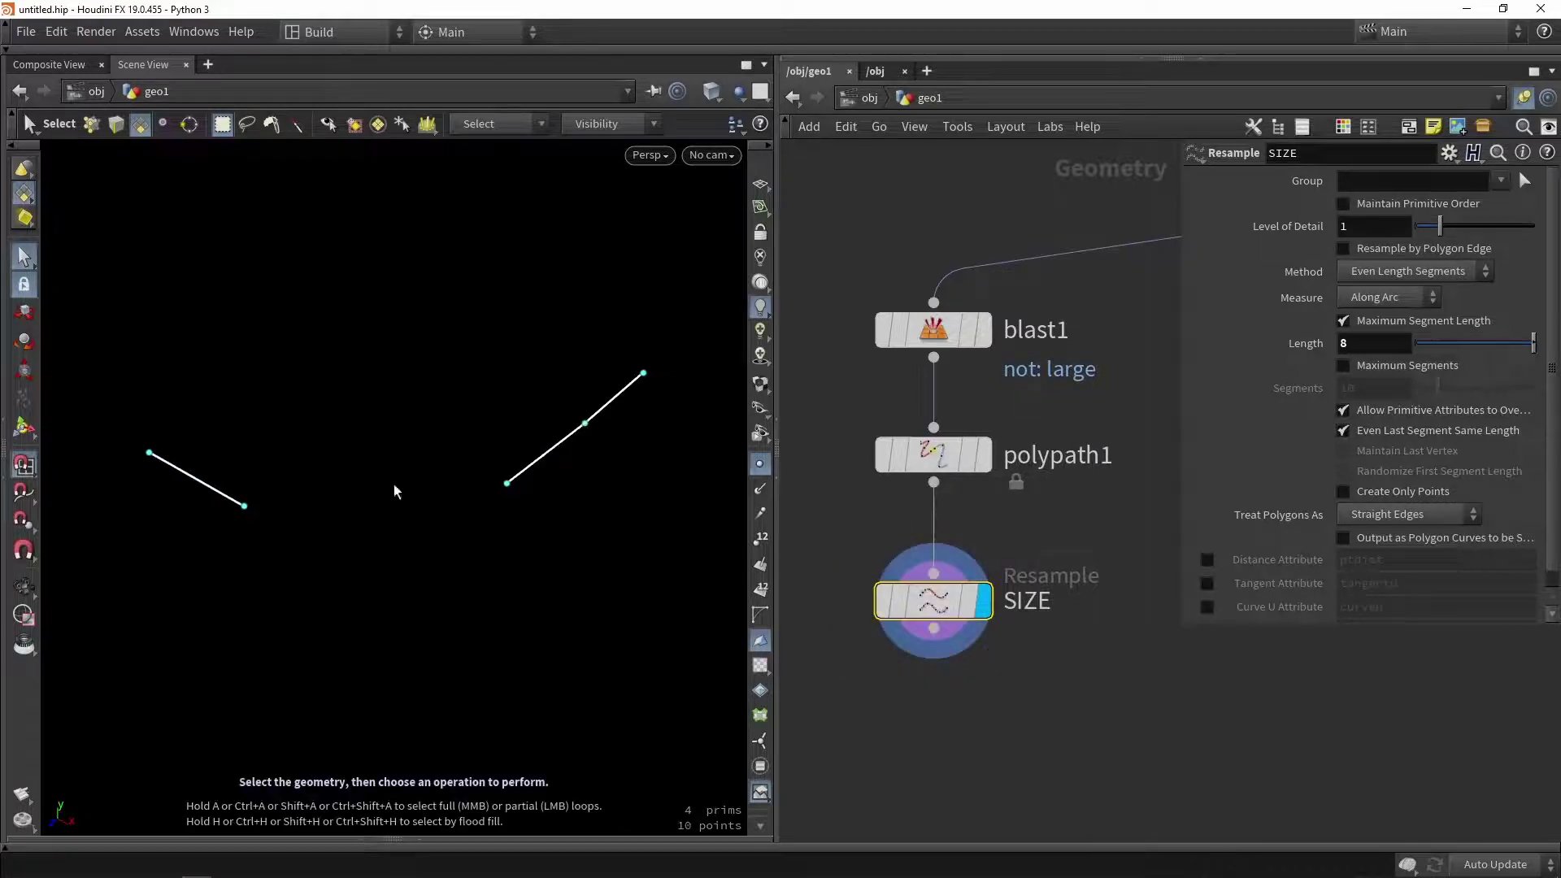
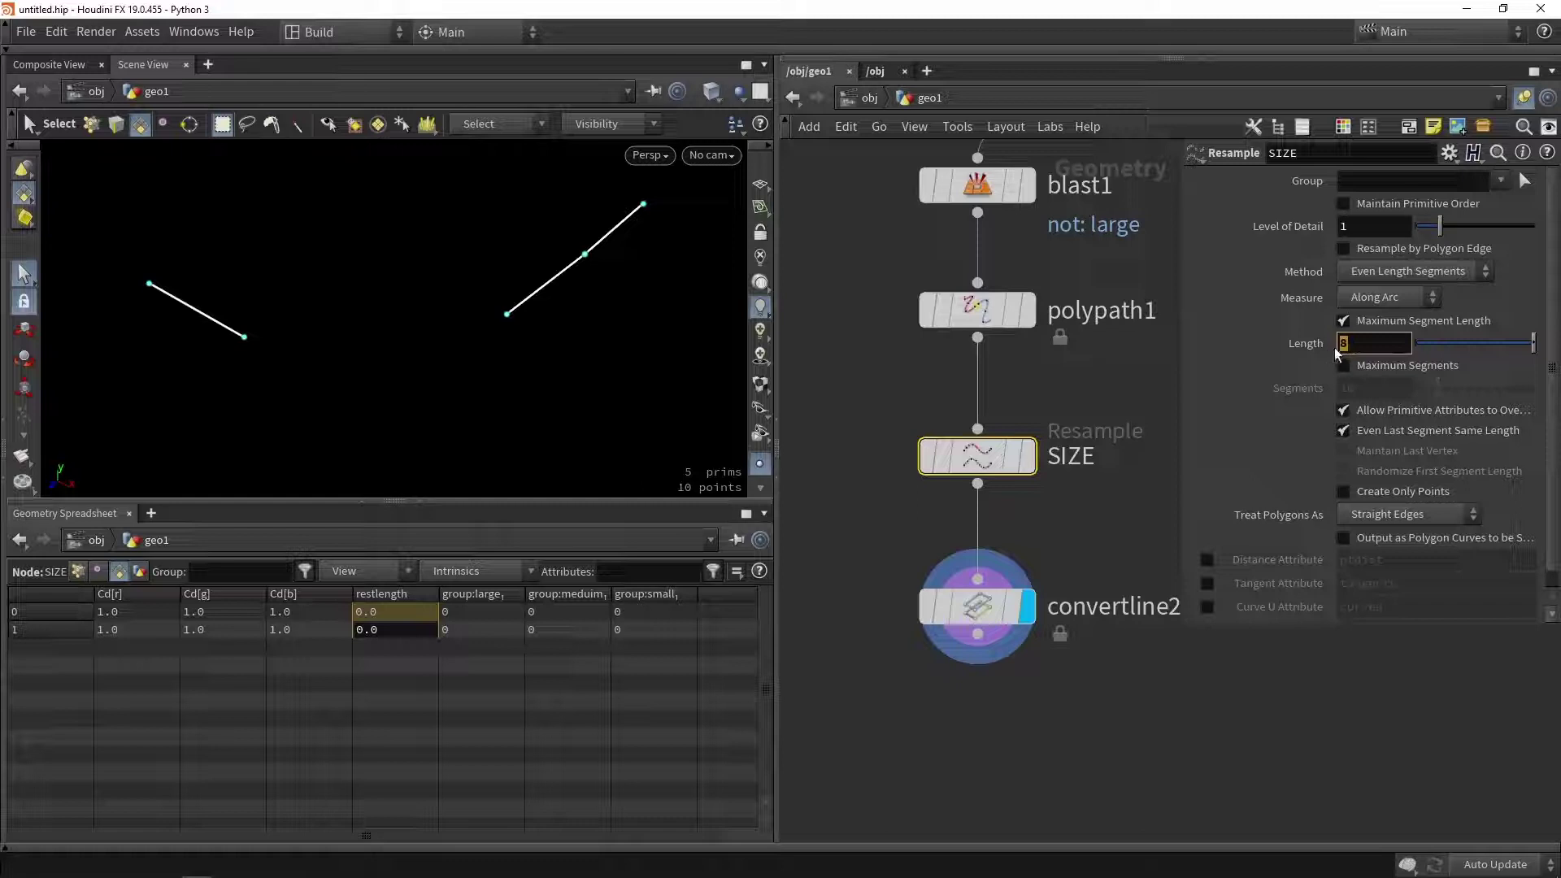
Add a Primitive Split below convertline2, display it, and turn off attribute-based splitting
left_click(995, 610)
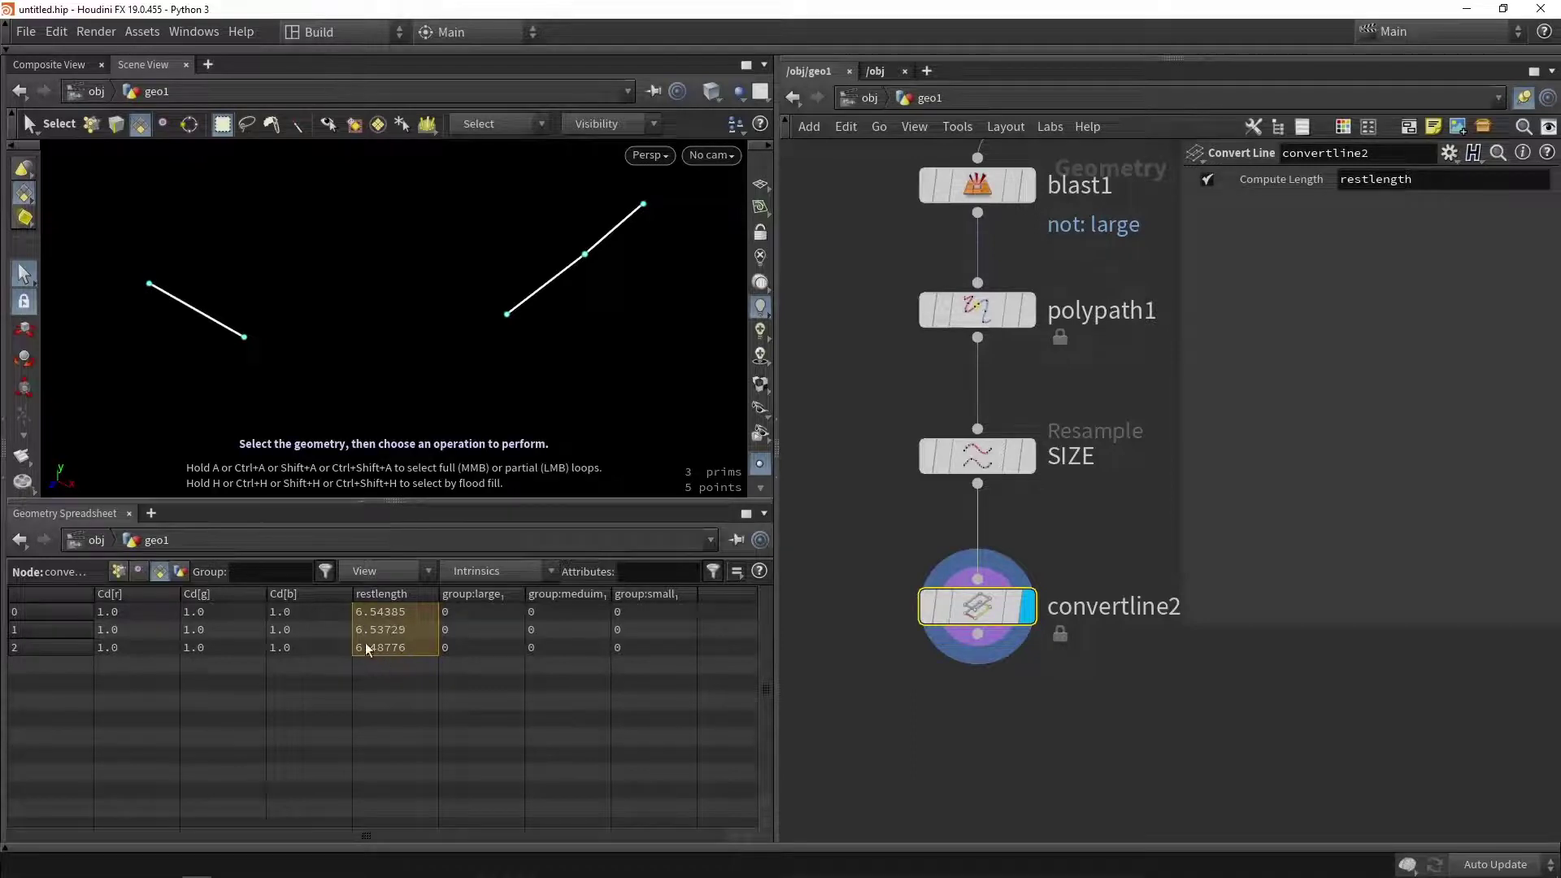
left_click_drag(297, 502, 297, 632)
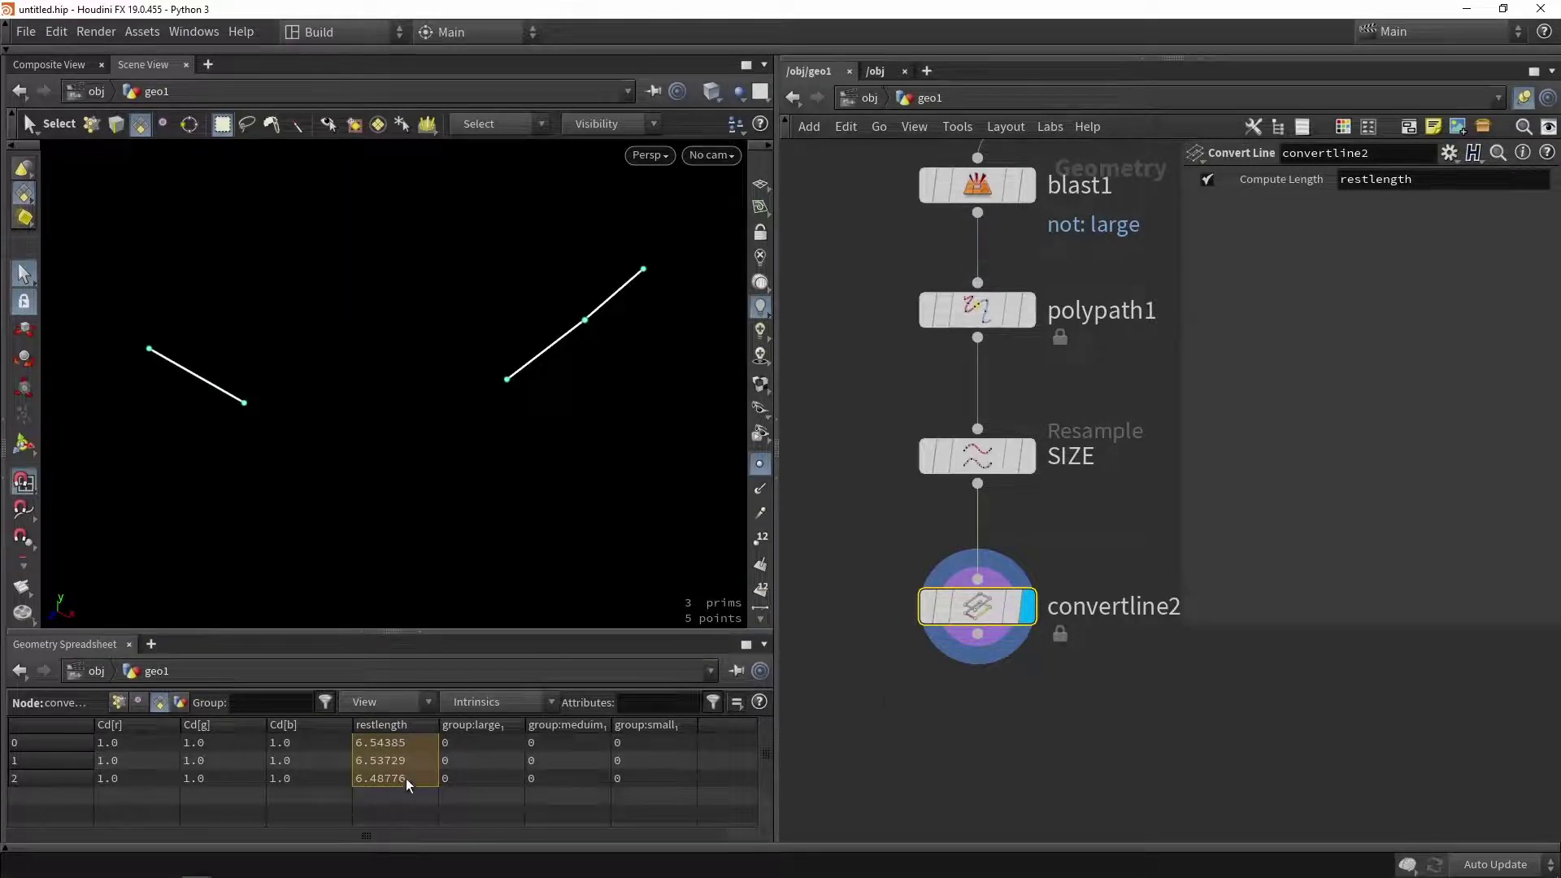
middle_click_drag(955, 742, 975, 558)
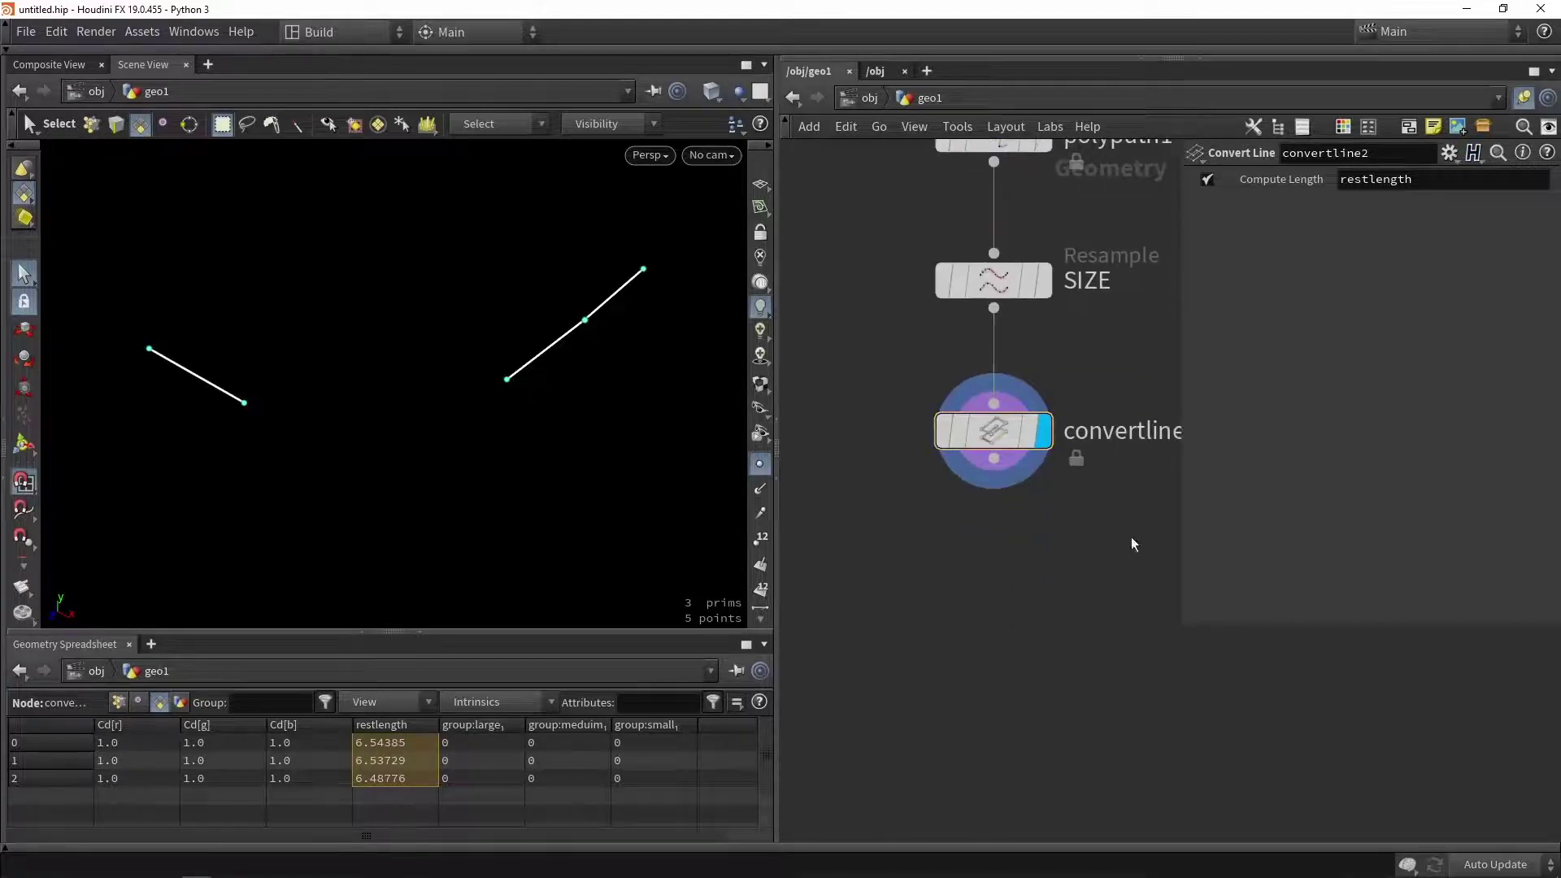
middle_click_drag(1130, 536, 1076, 487)
key("Tab")
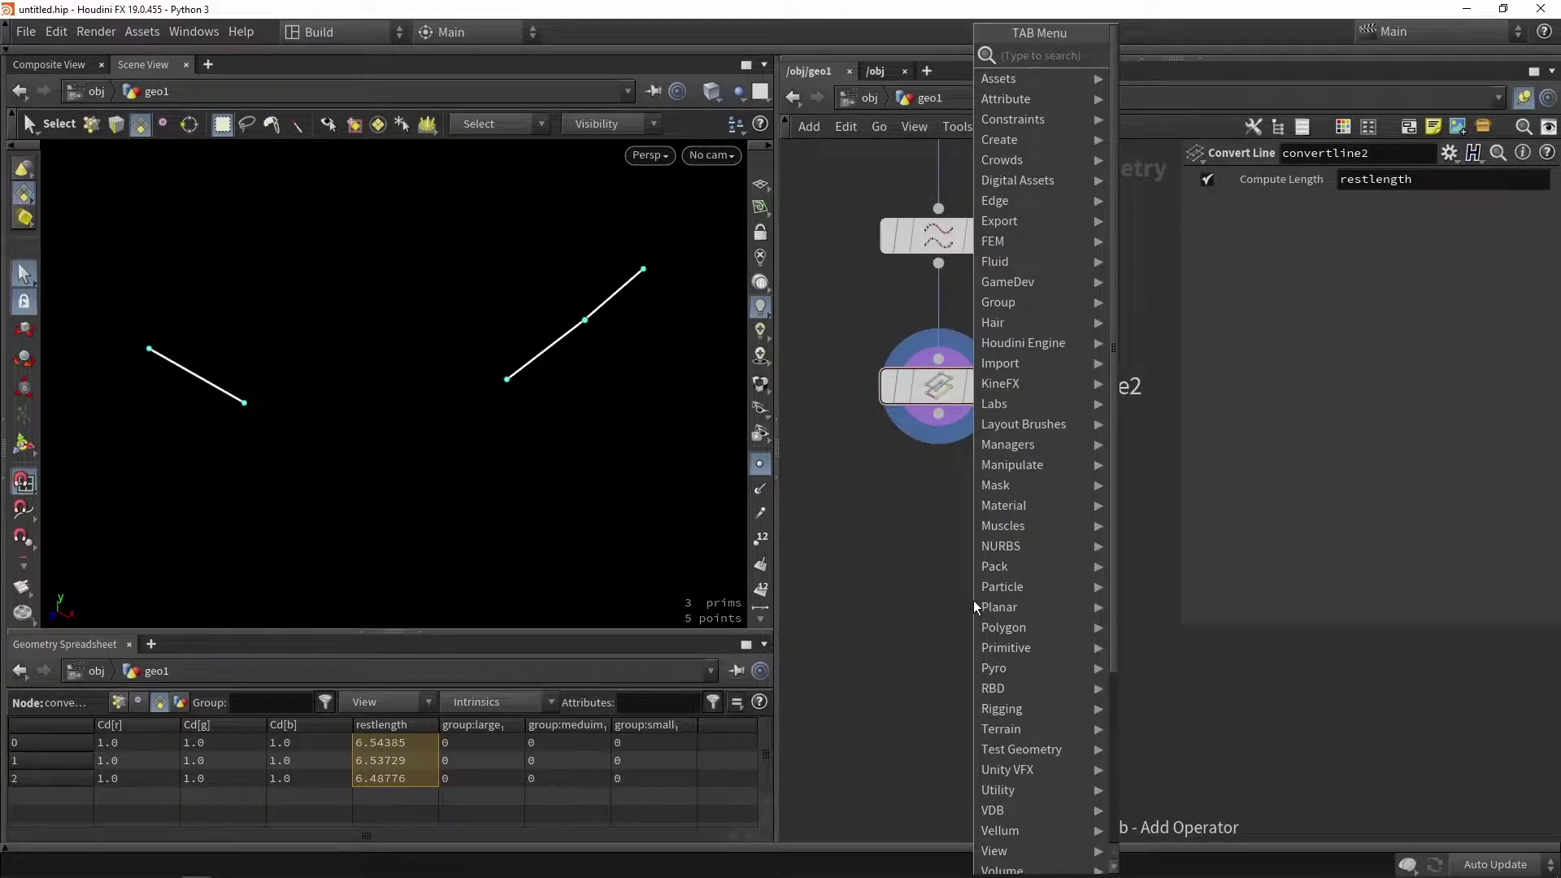
type("pri")
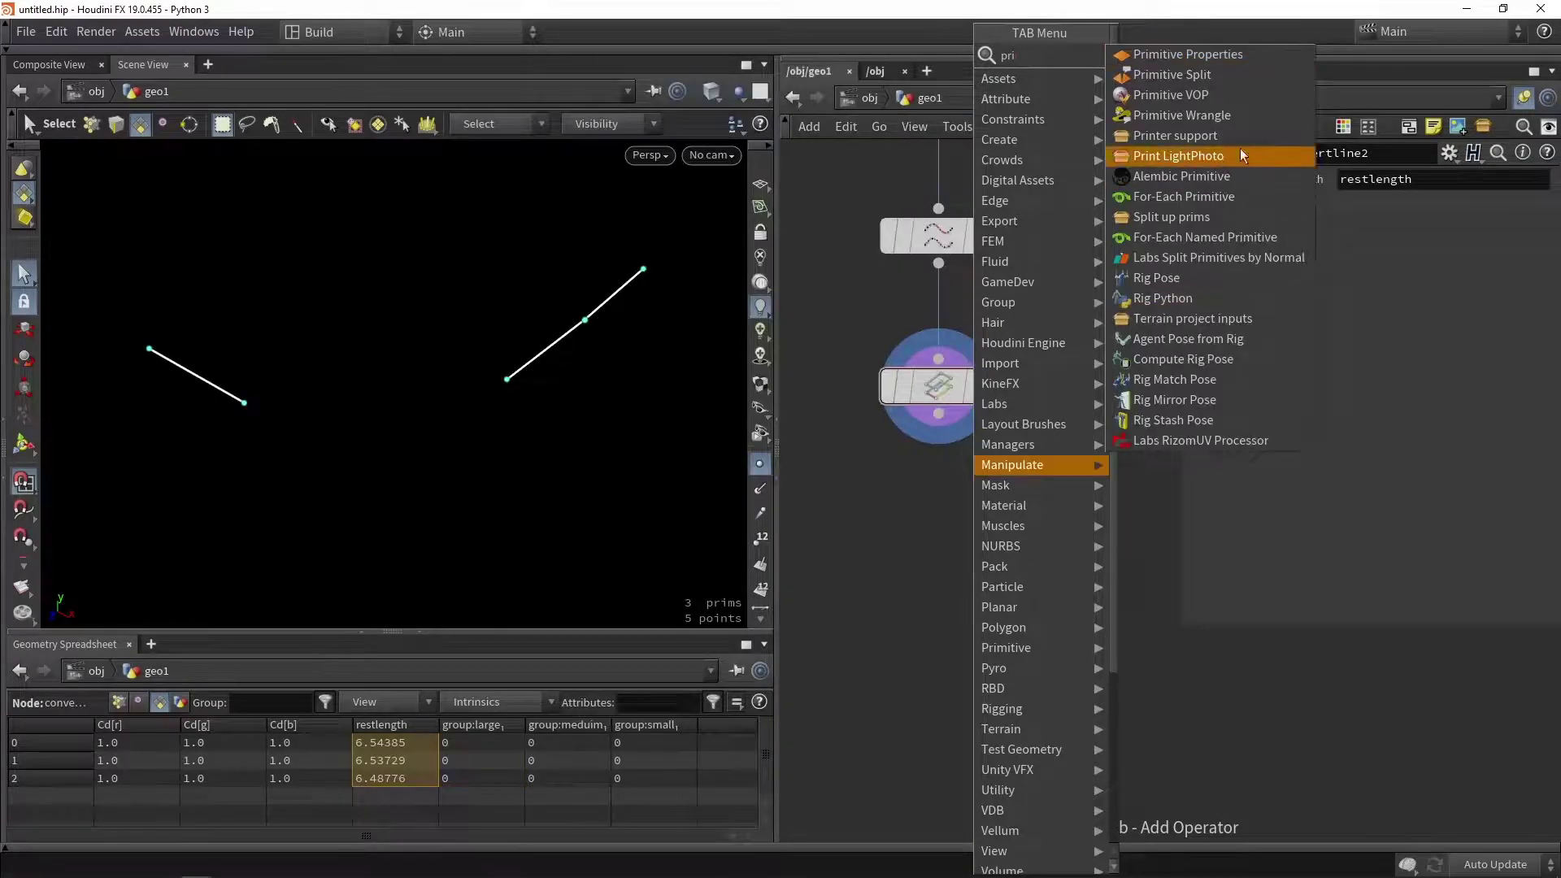
left_click(1183, 101)
left_click(938, 500)
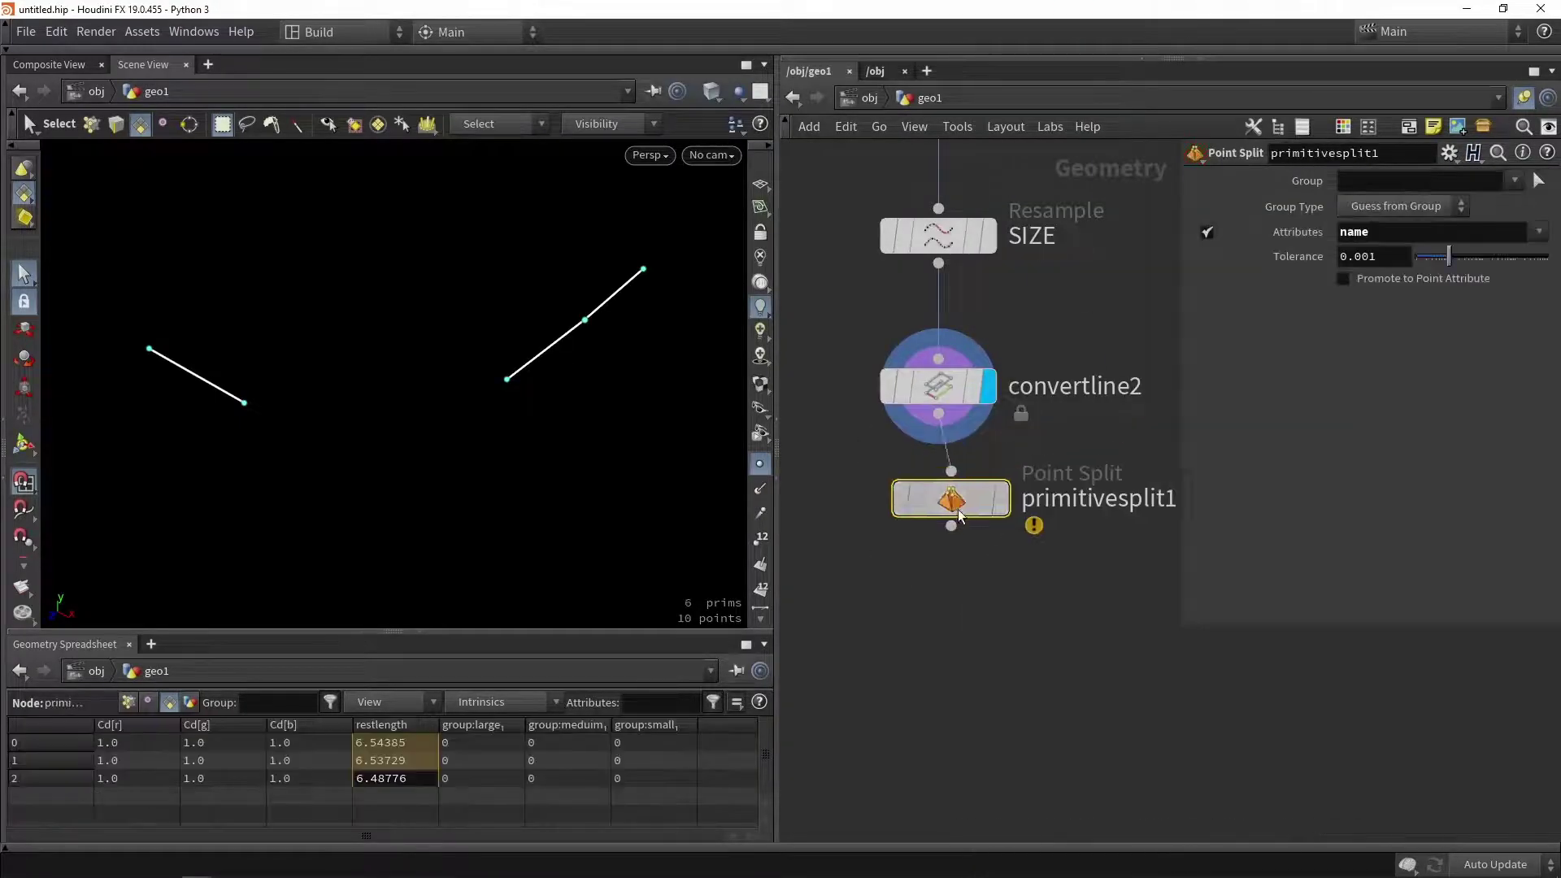
left_click(989, 514)
left_click(1207, 232)
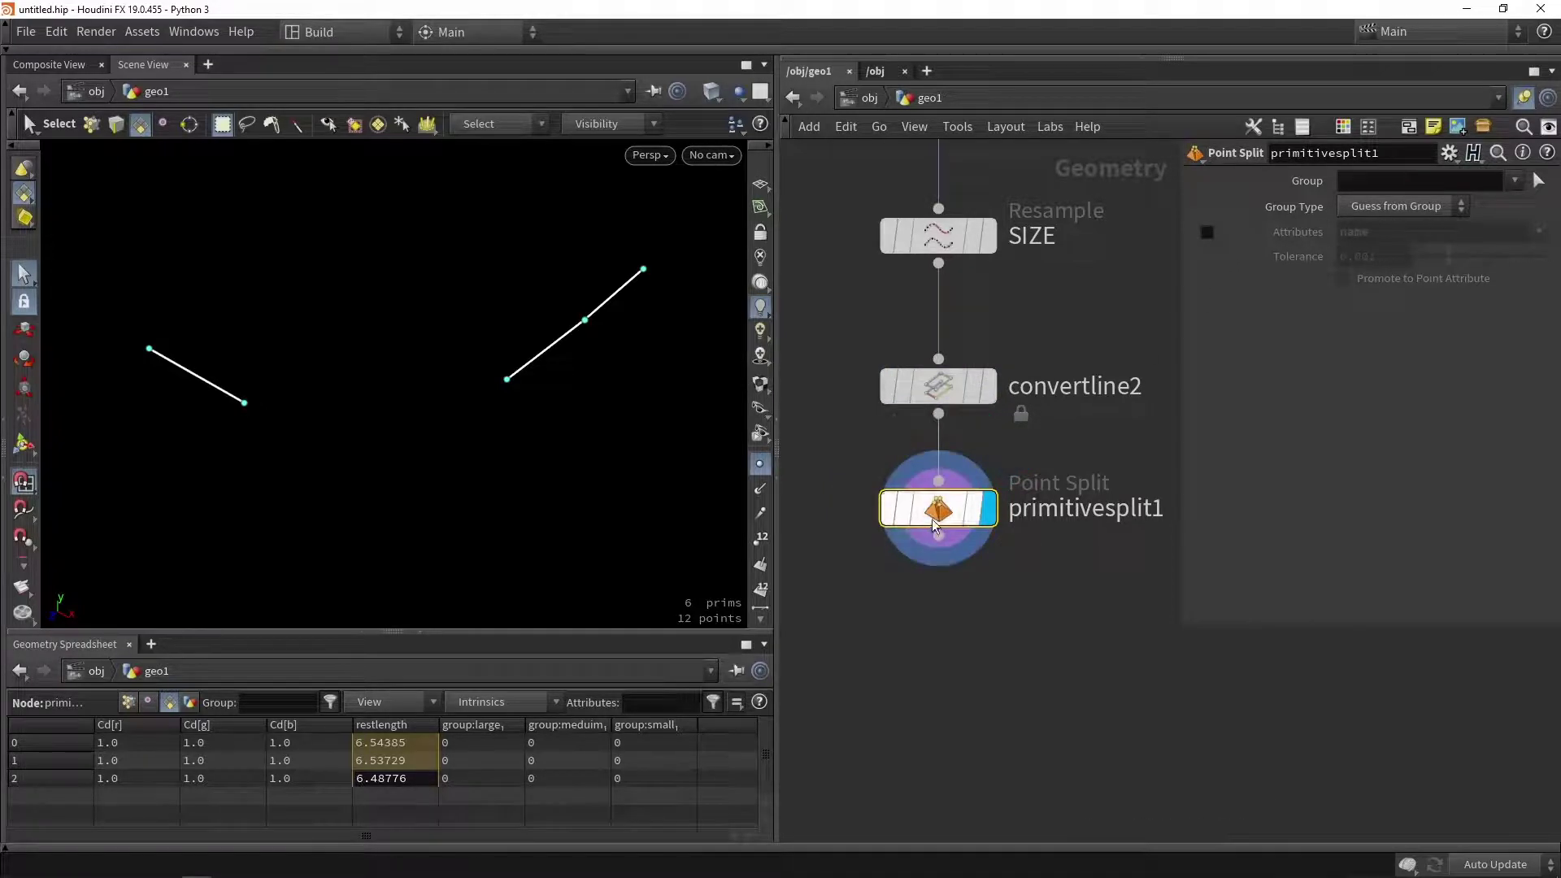
Test the split by moving one segment with an Edit node, then delete the test node
left_click_drag(516, 418, 430, 374)
key("t")
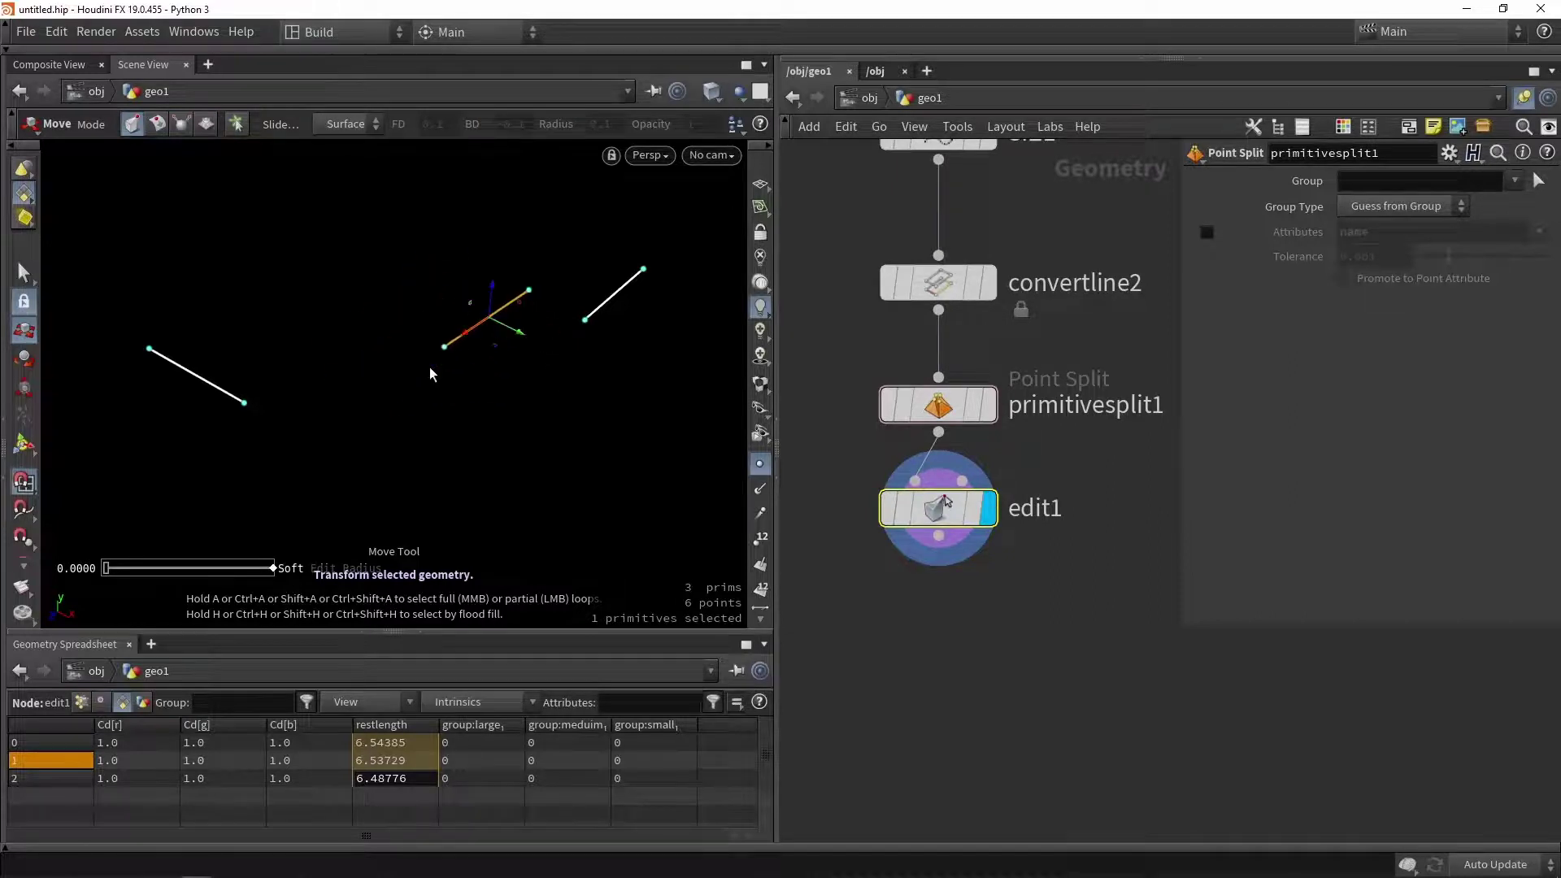
mouse_move(892, 406)
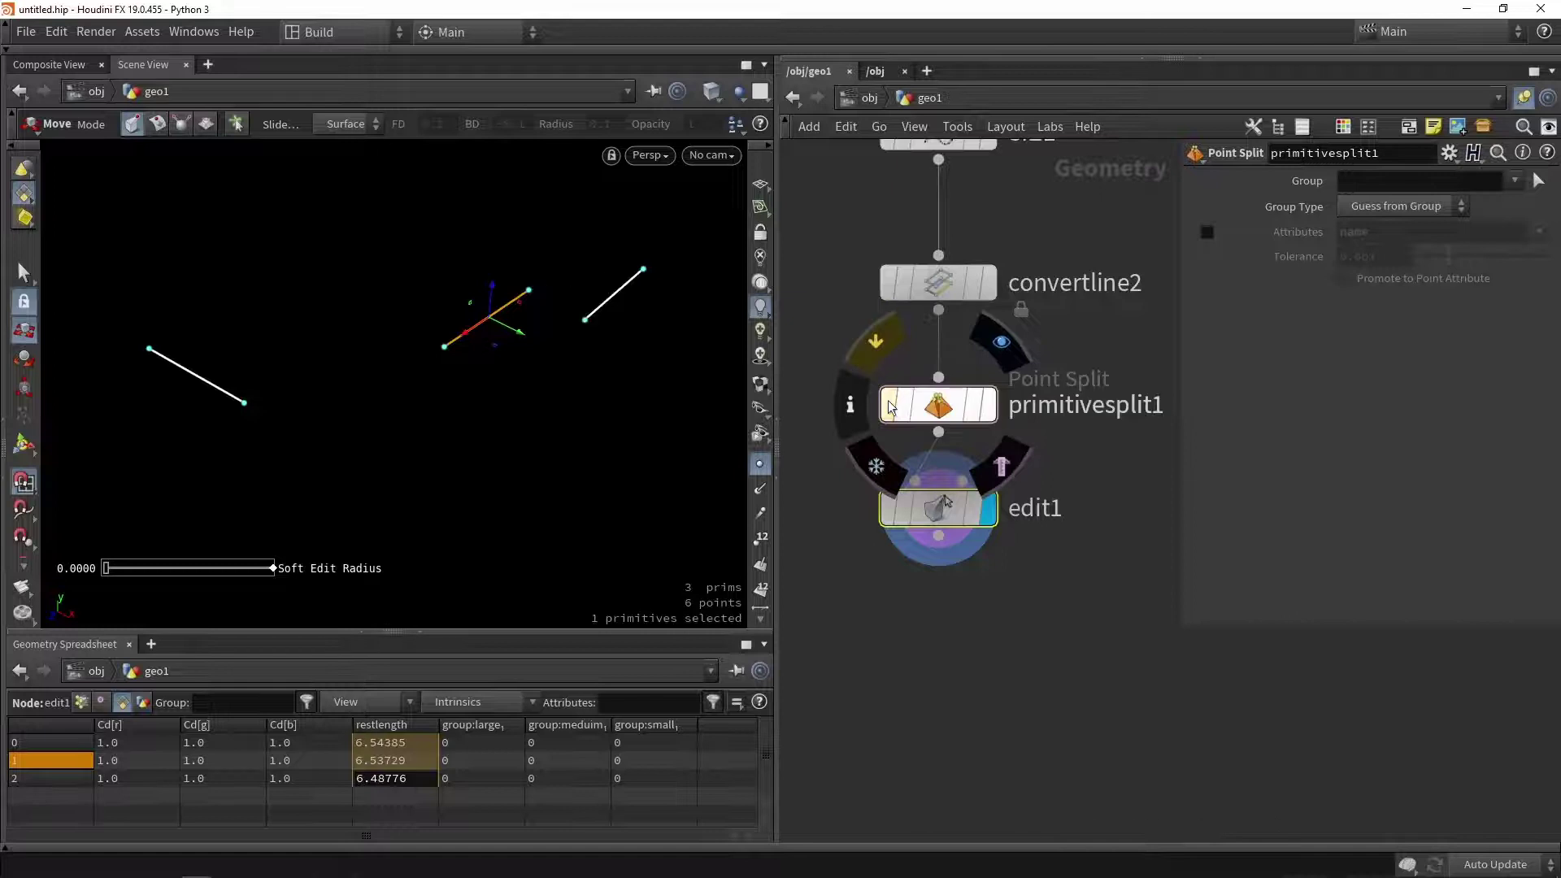
key("Delete")
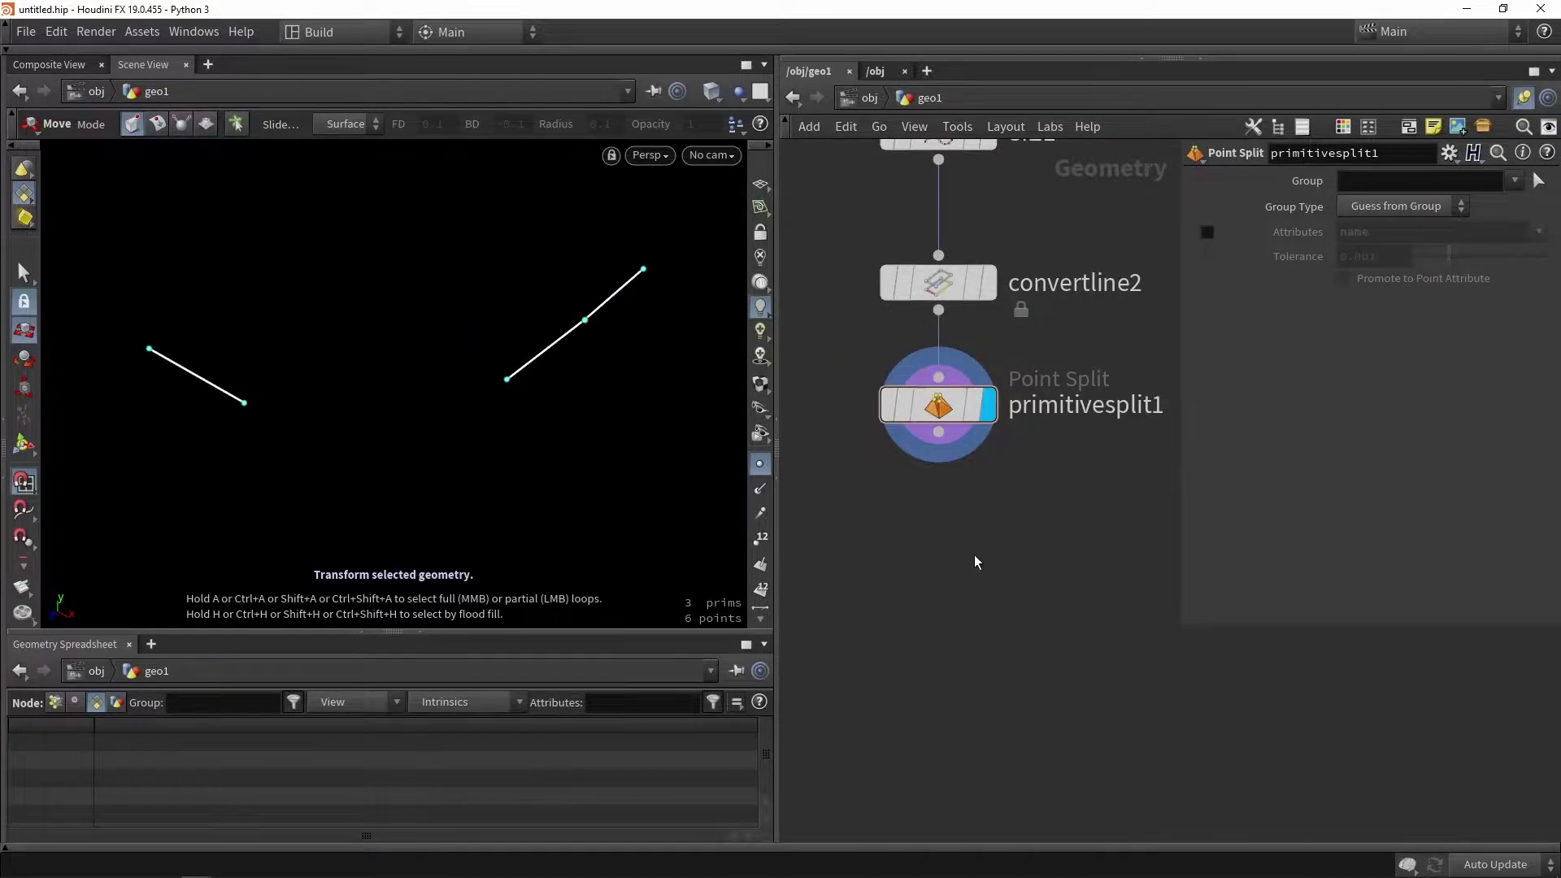
Add a Primitive Properties node, primitive1, below primitivesplit1 and display it
key("Tab")
type("promo")
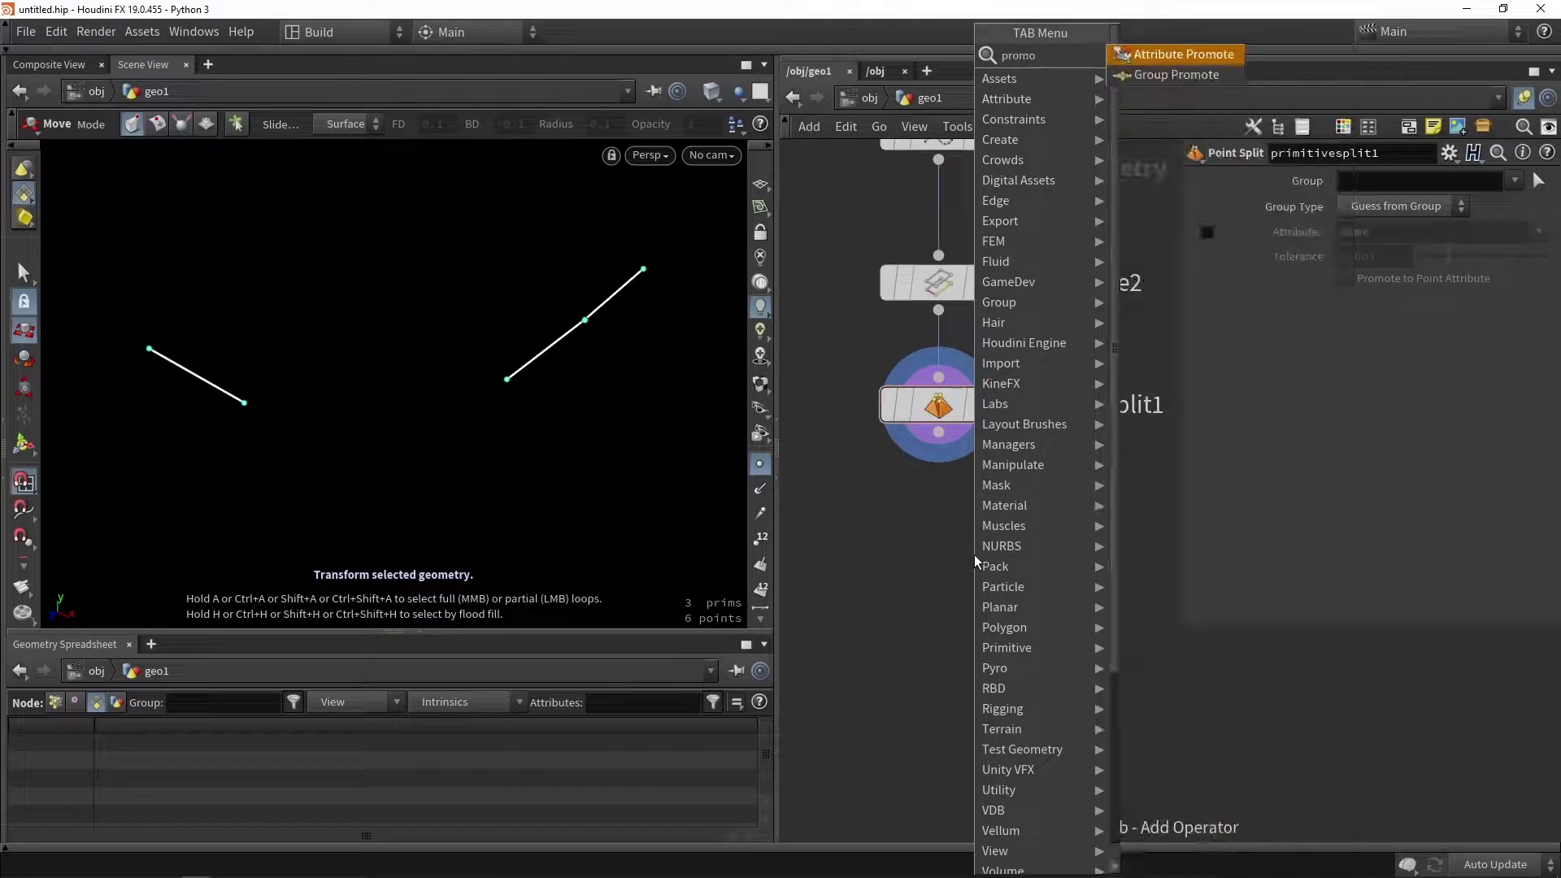
key("BackSpace")
key("BackSpace")
key("BackSpace")
type("imi")
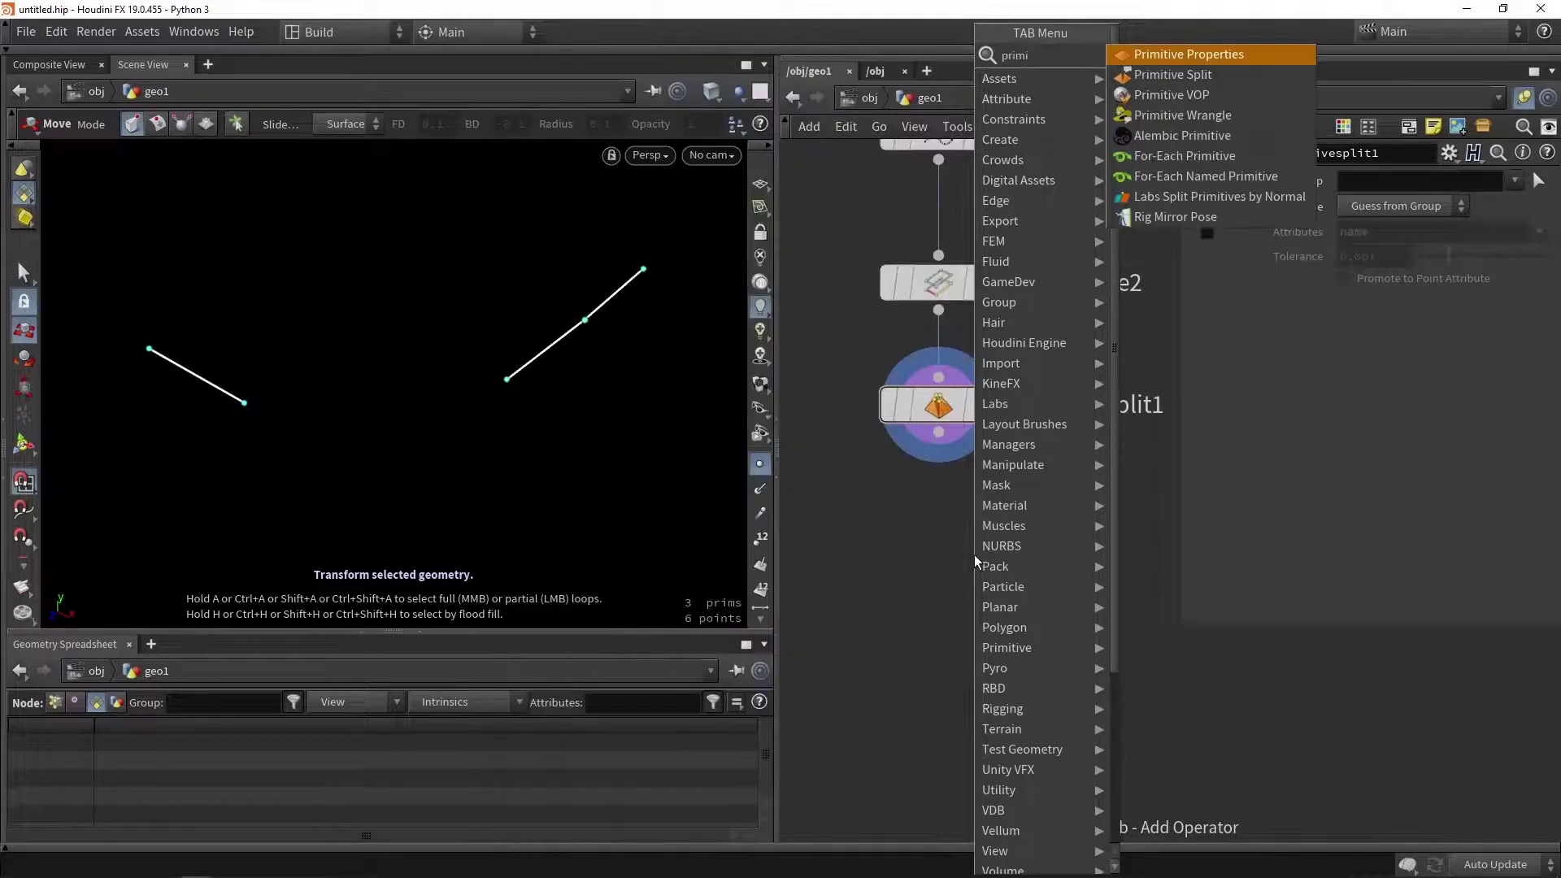
key("Return")
left_click(952, 533)
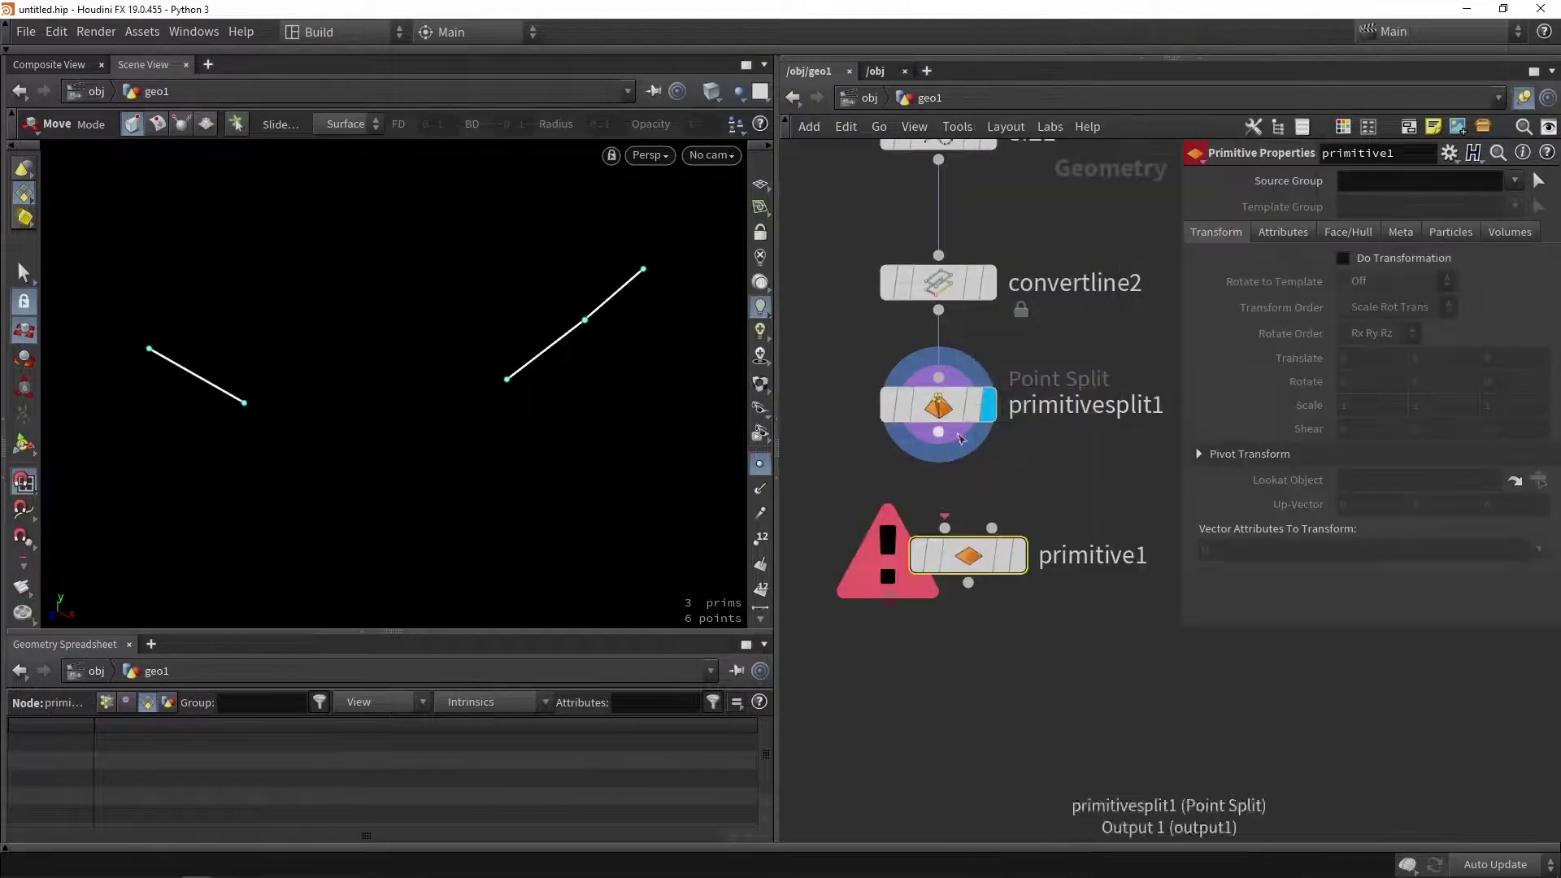
left_click(1015, 555)
left_click_drag(967, 555, 925, 549)
Enable Do Transformation with Scale 0 0 0, comparing against primitivesplit1's lines
left_click(1385, 254)
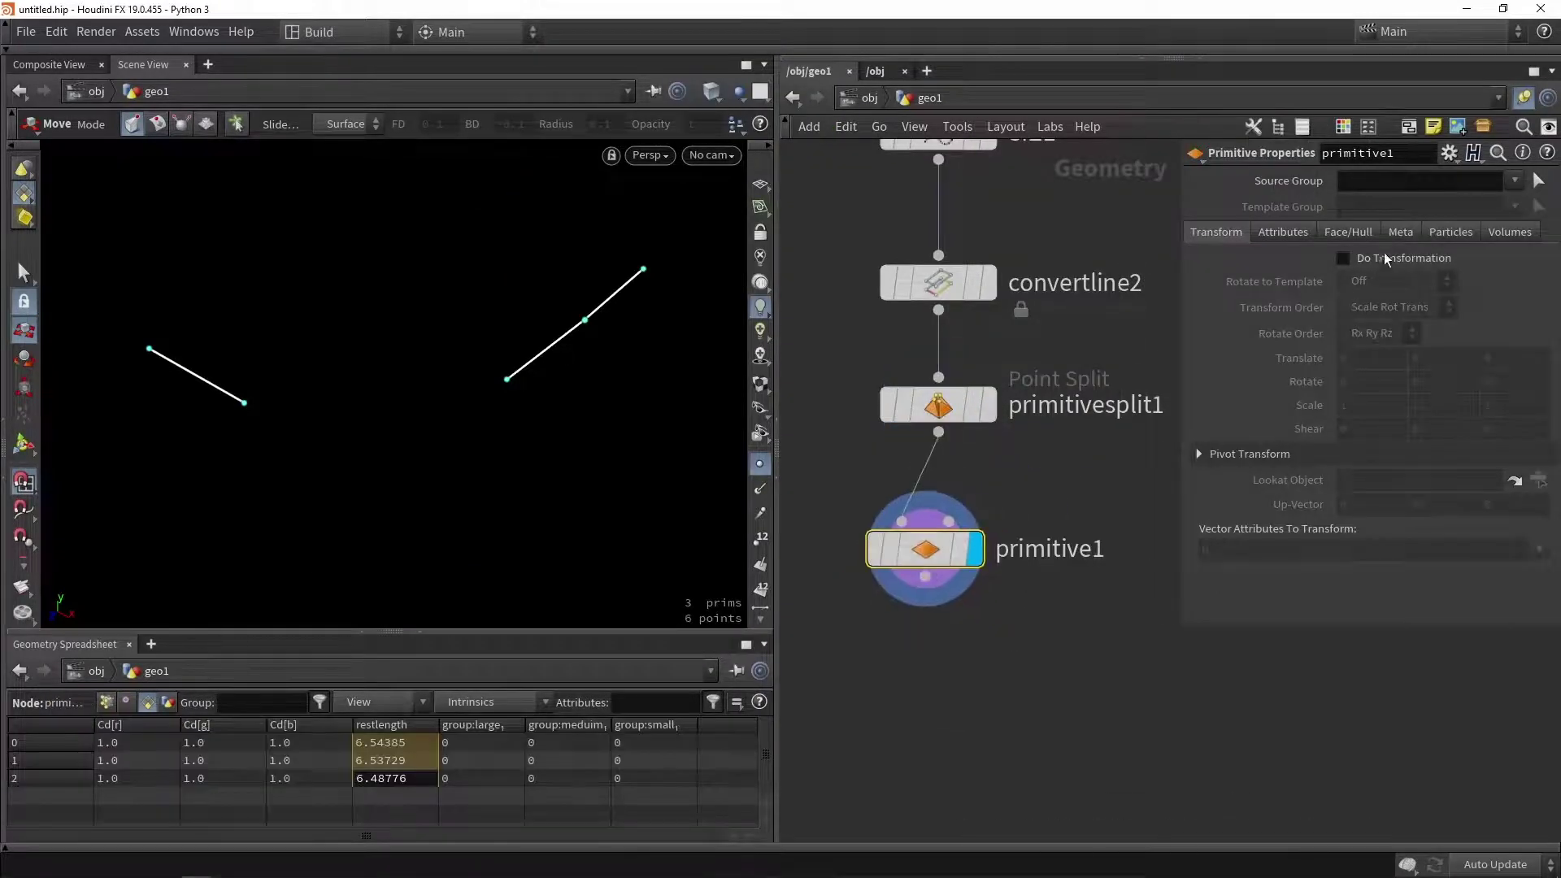
double_click(1360, 406)
type("0")
key("Tab")
type("0")
key("Tab")
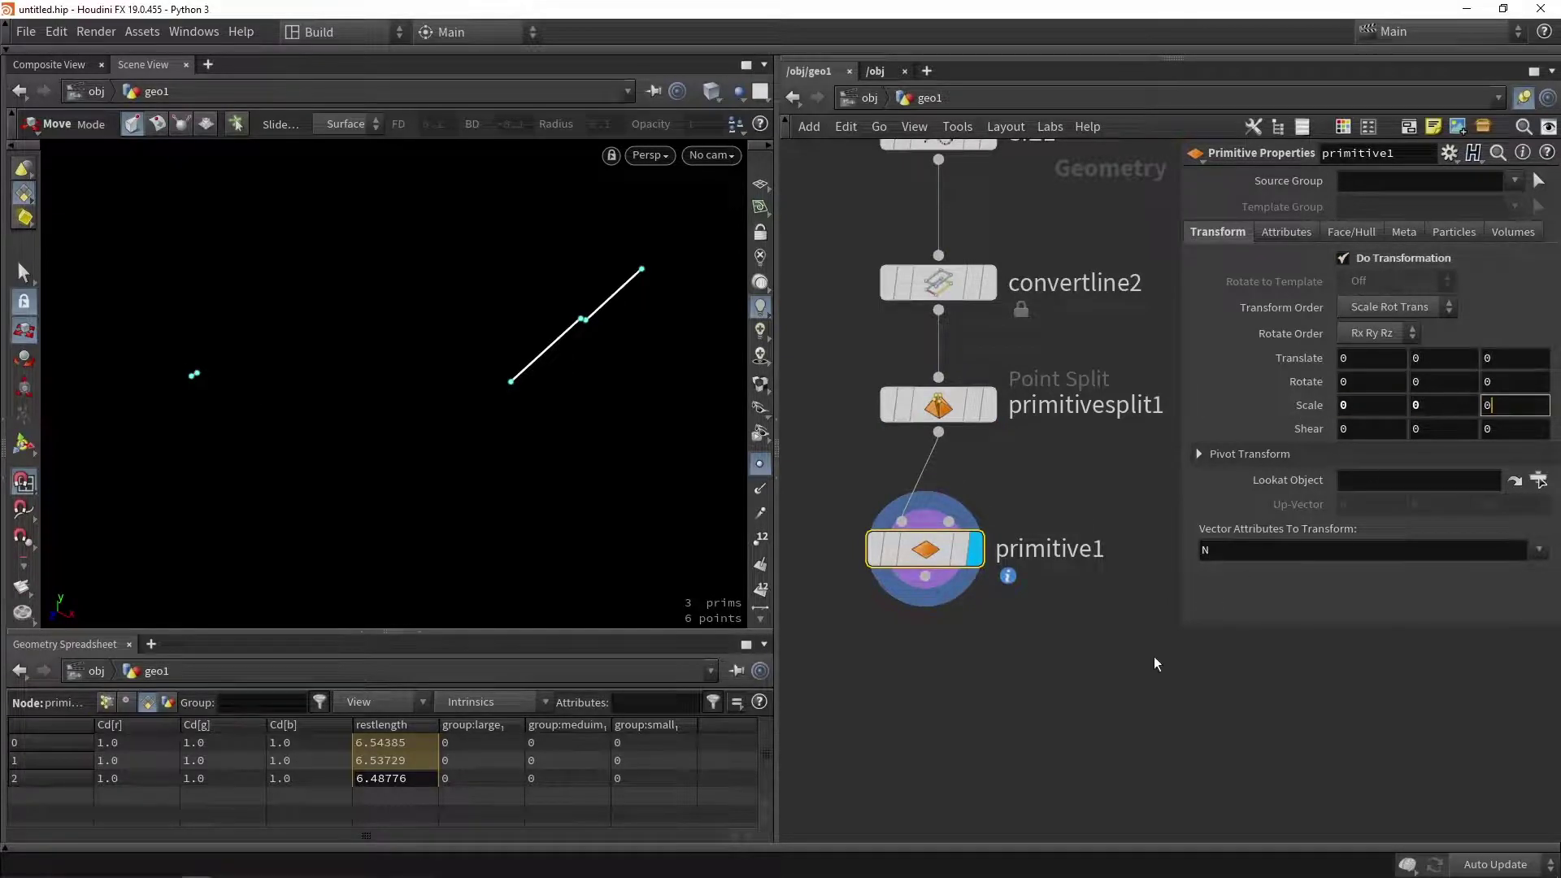
type("0")
key("Return")
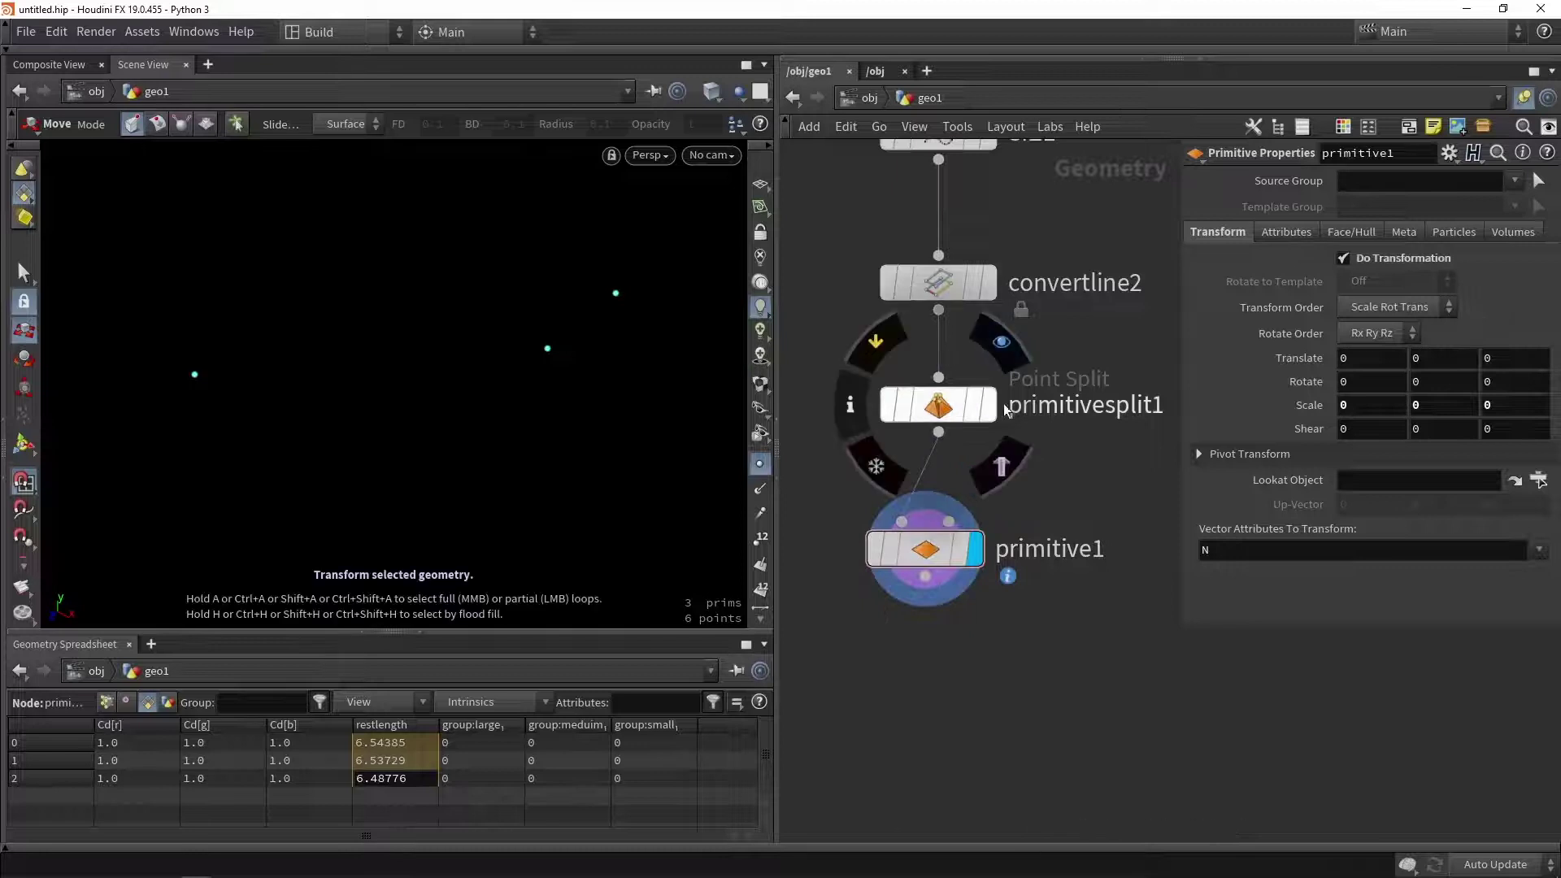
left_click(979, 405)
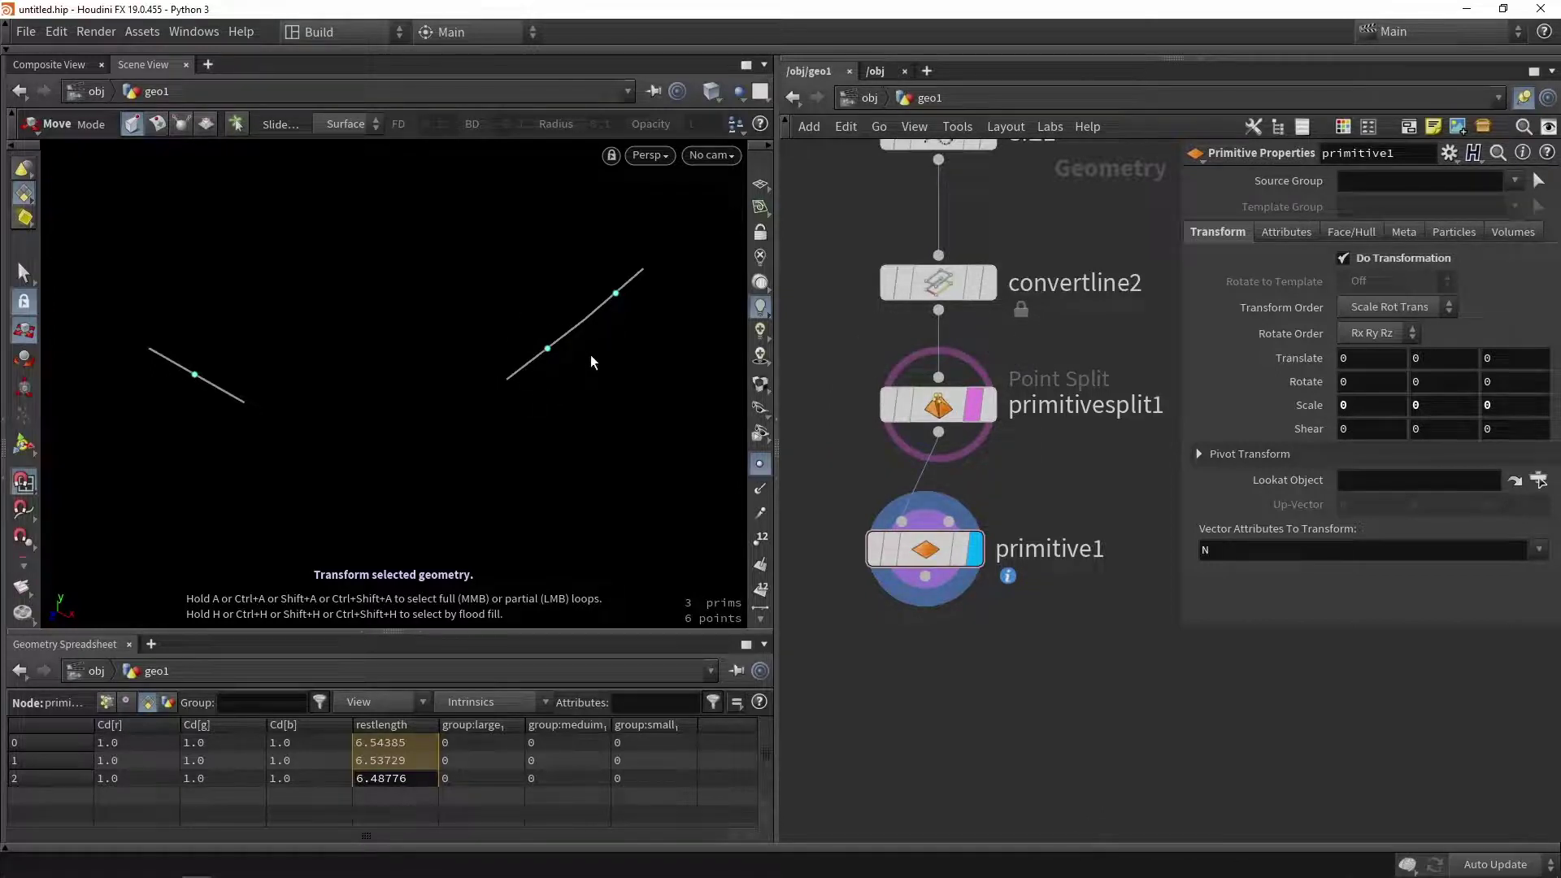
left_click(973, 405)
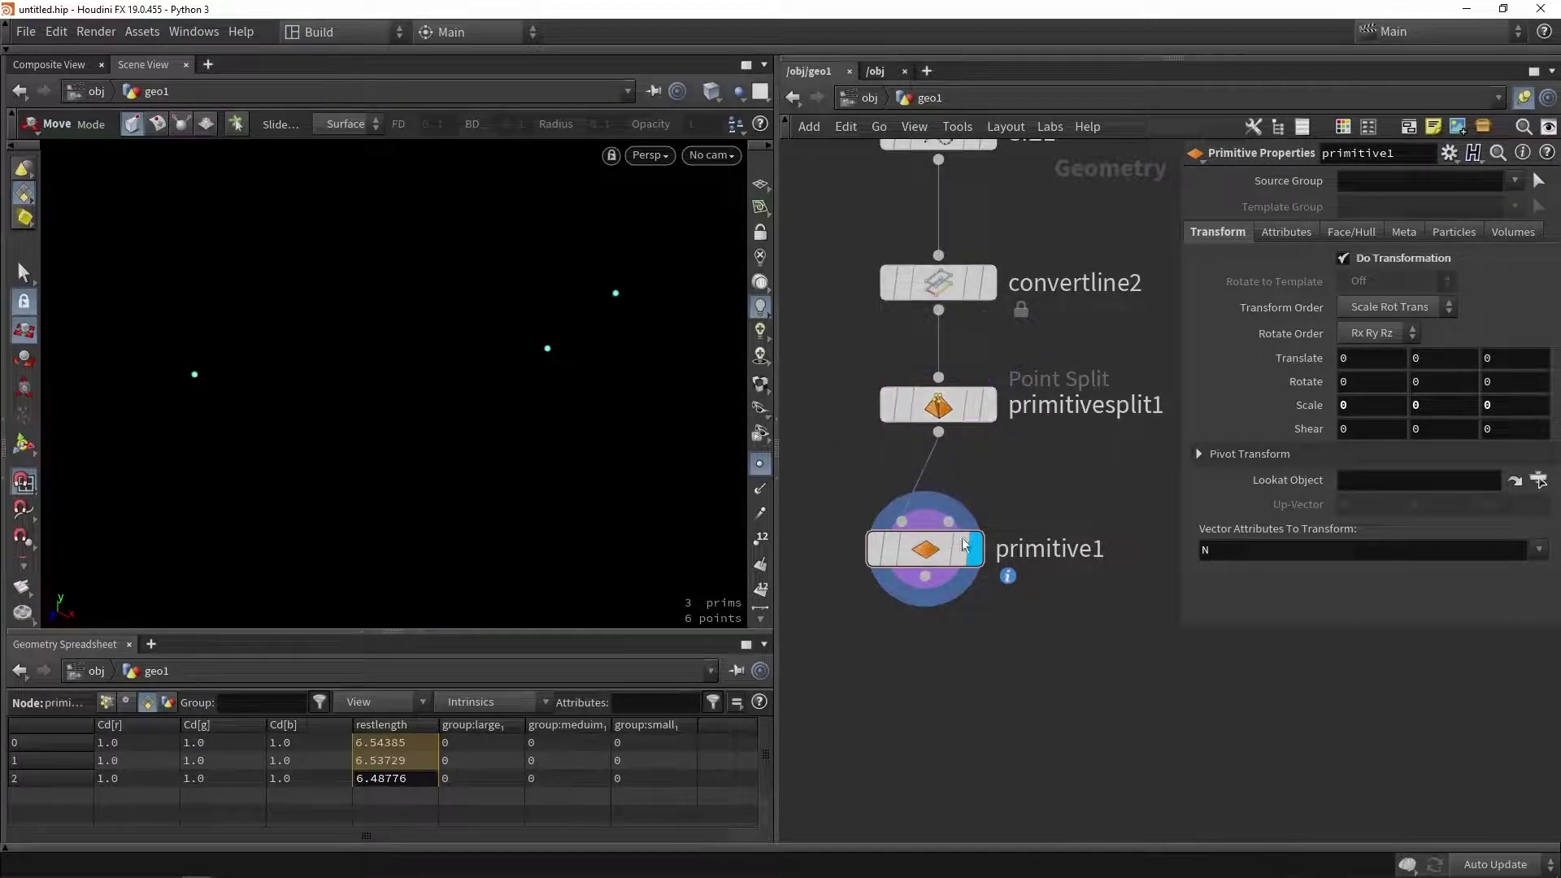
middle_click_drag(928, 665, 946, 657)
scroll(917, 452, "down", 3)
Add a Box node, box1, to the network
key("Tab")
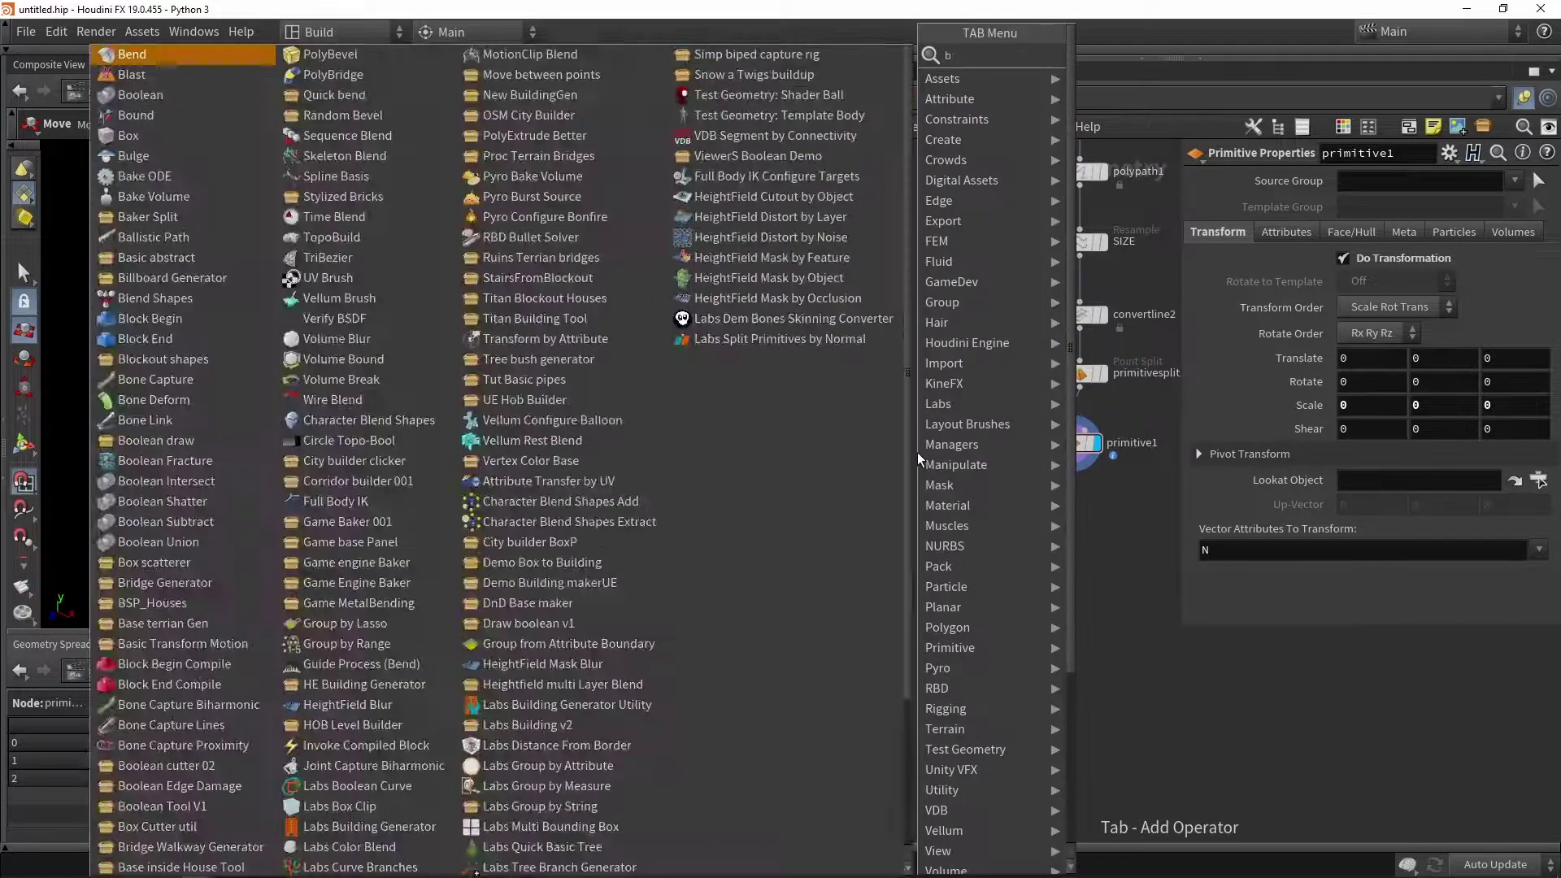
left_click(917, 451)
left_click(917, 452)
scroll(918, 454, "up", 2)
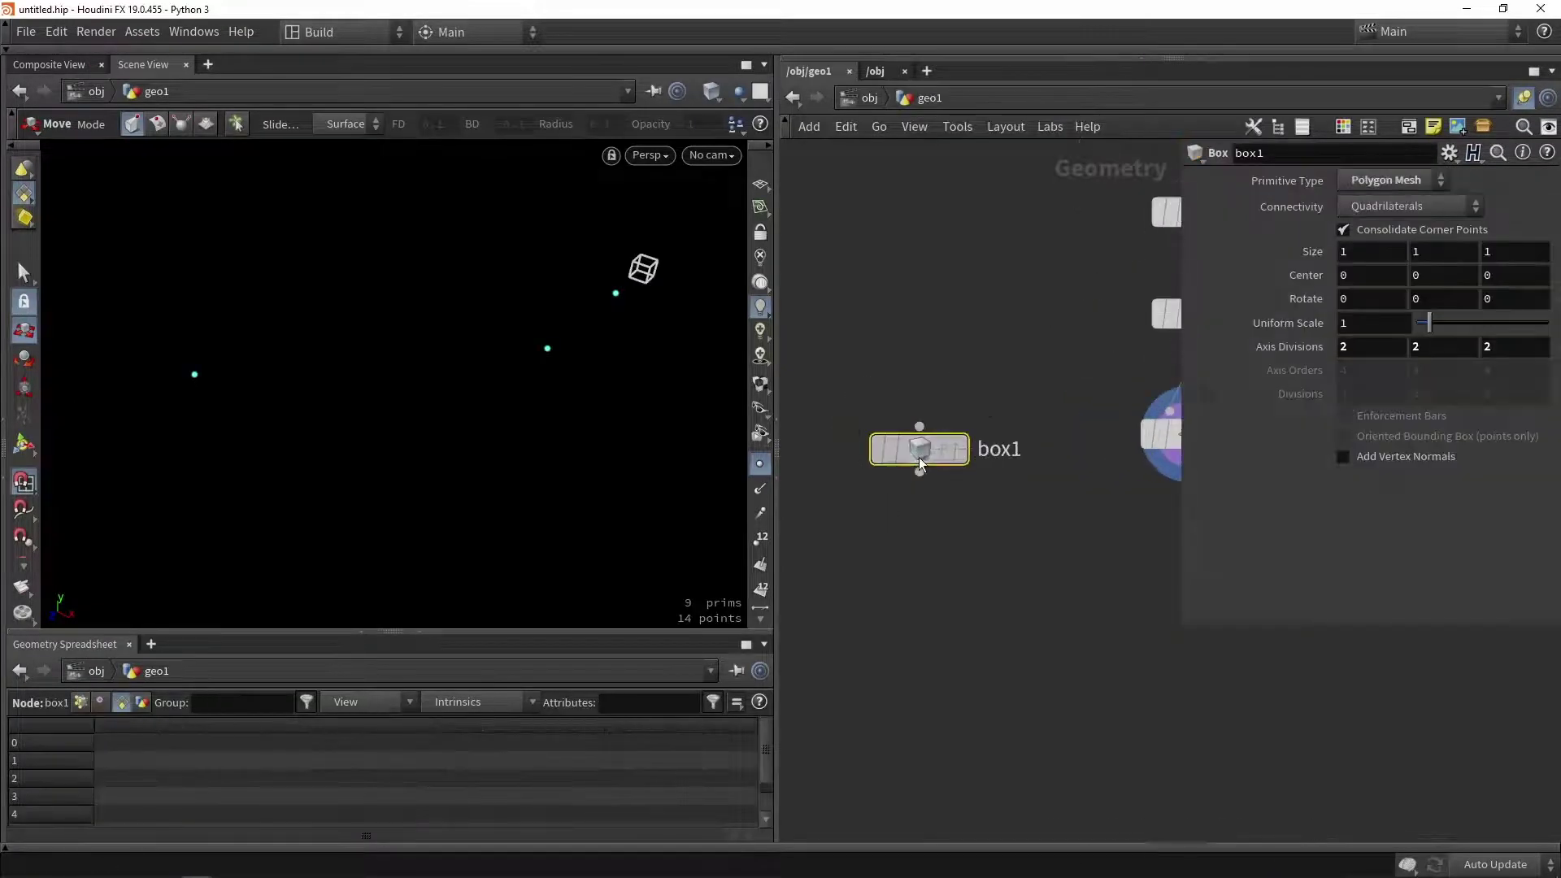
scroll(966, 566, "down", 1)
Add Copy to Points with box1 and primitive1 as inputs, and display the copies
key("Tab")
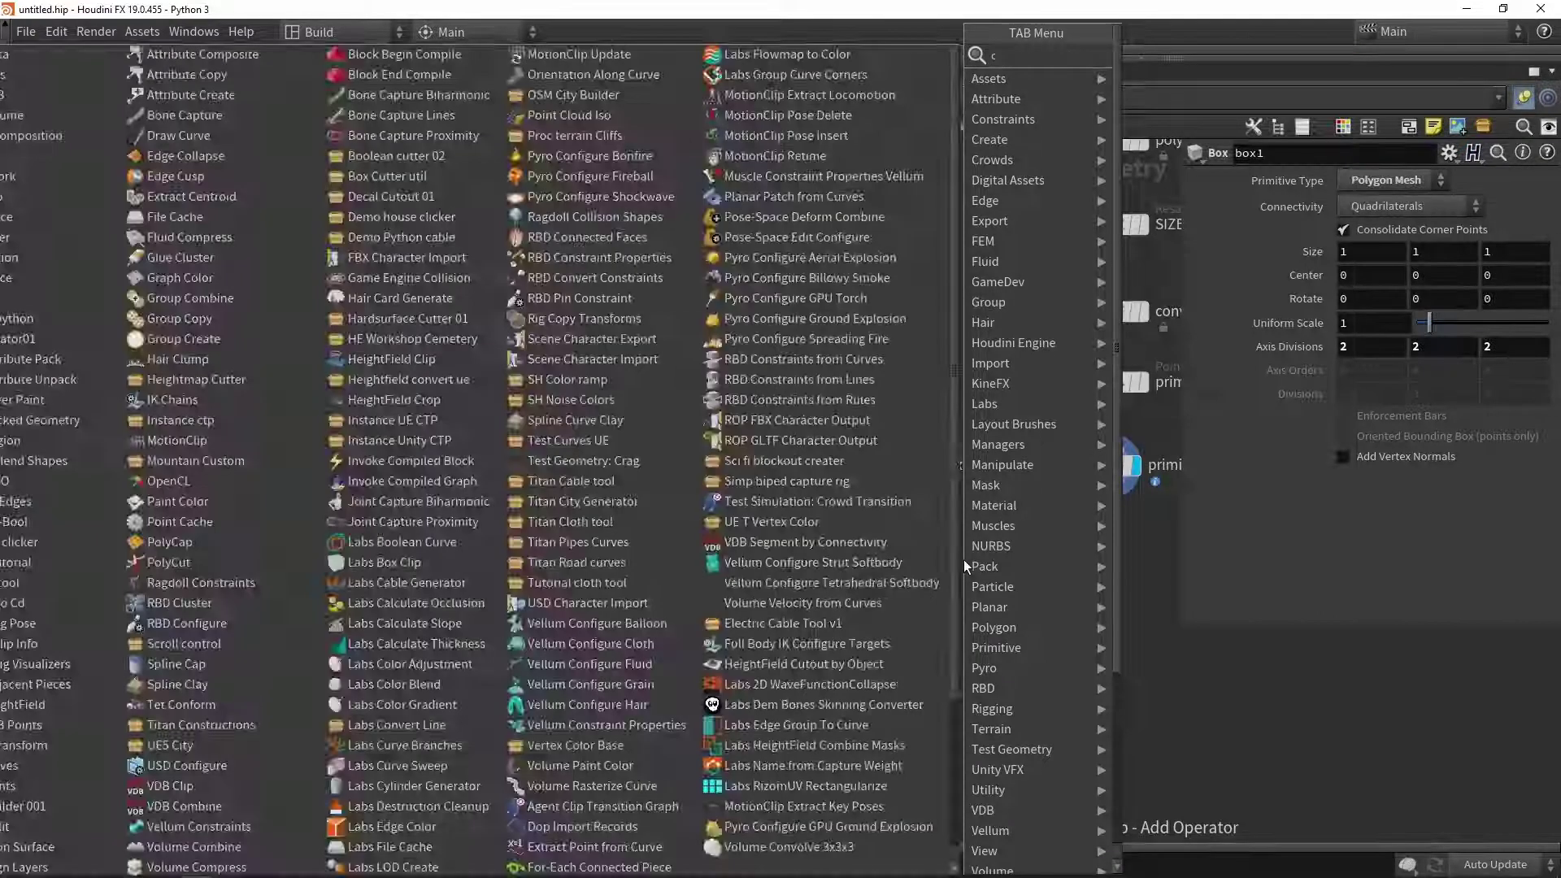
type("copy to")
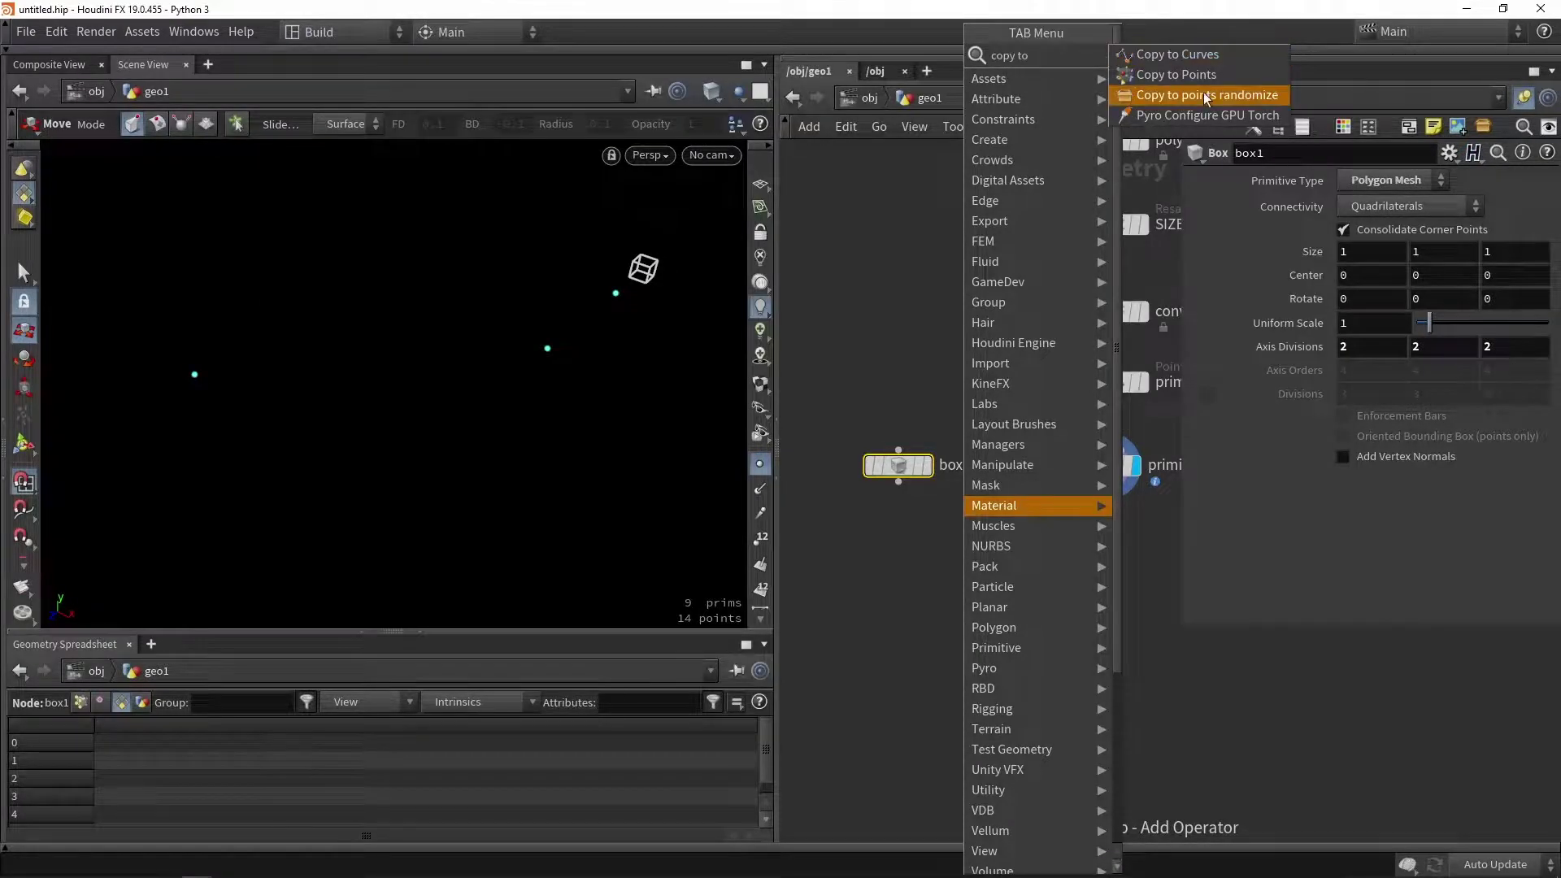
left_click(1178, 74)
left_click(949, 568)
left_click_drag(898, 481, 1106, 489)
left_click(988, 619)
Set box1's X size to 8 and orbit to inspect the long bars
left_click(899, 465)
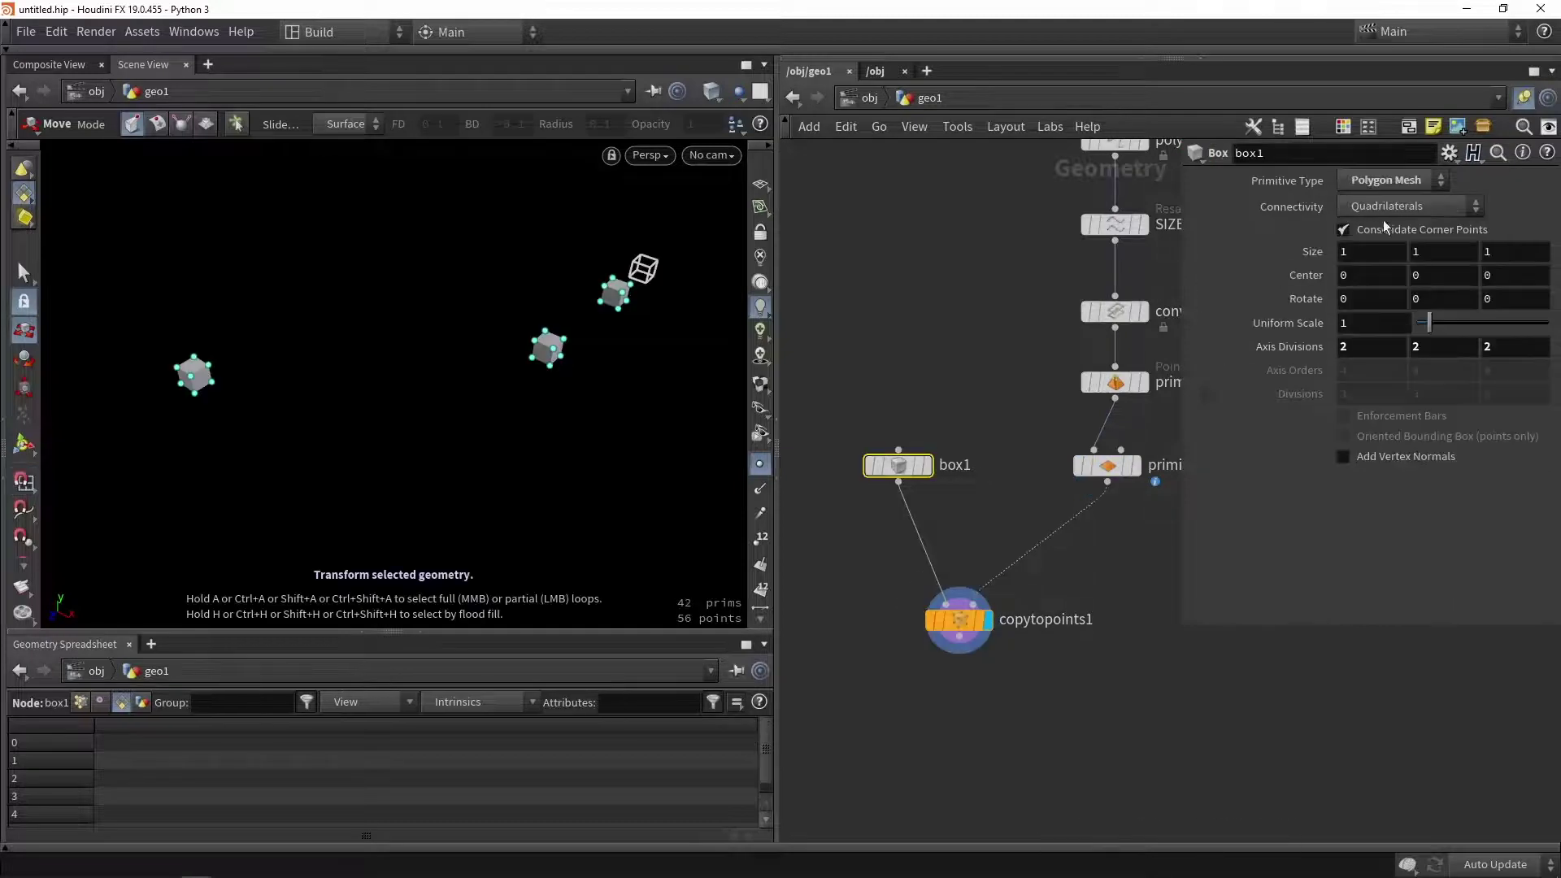
double_click(1356, 255)
type("8")
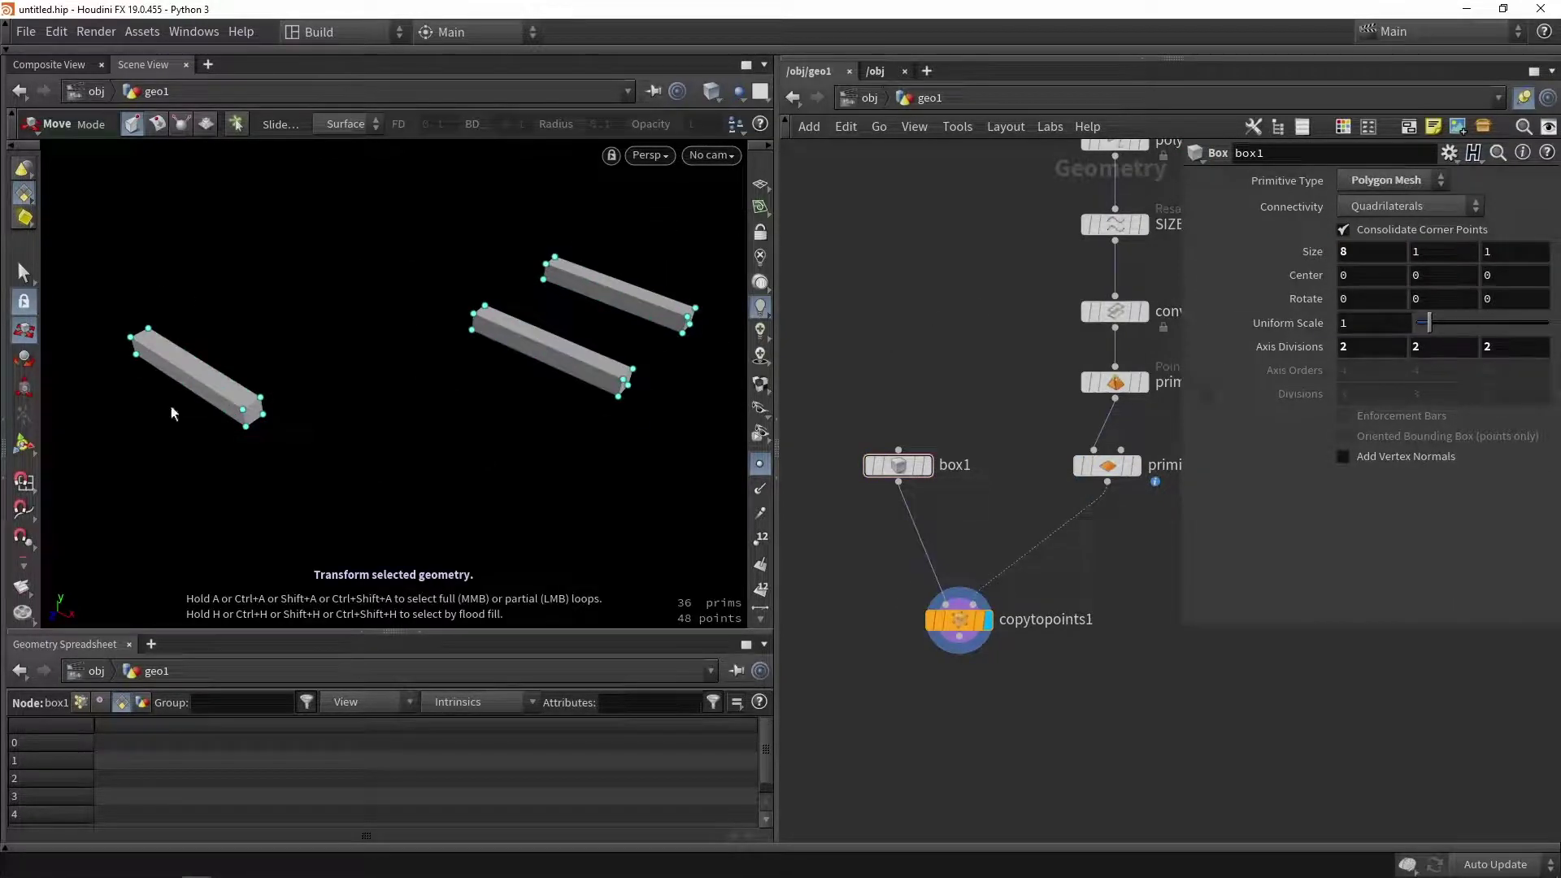
left_click_drag(560, 449, 521, 423, "alt")
scroll(921, 292, "down", 3)
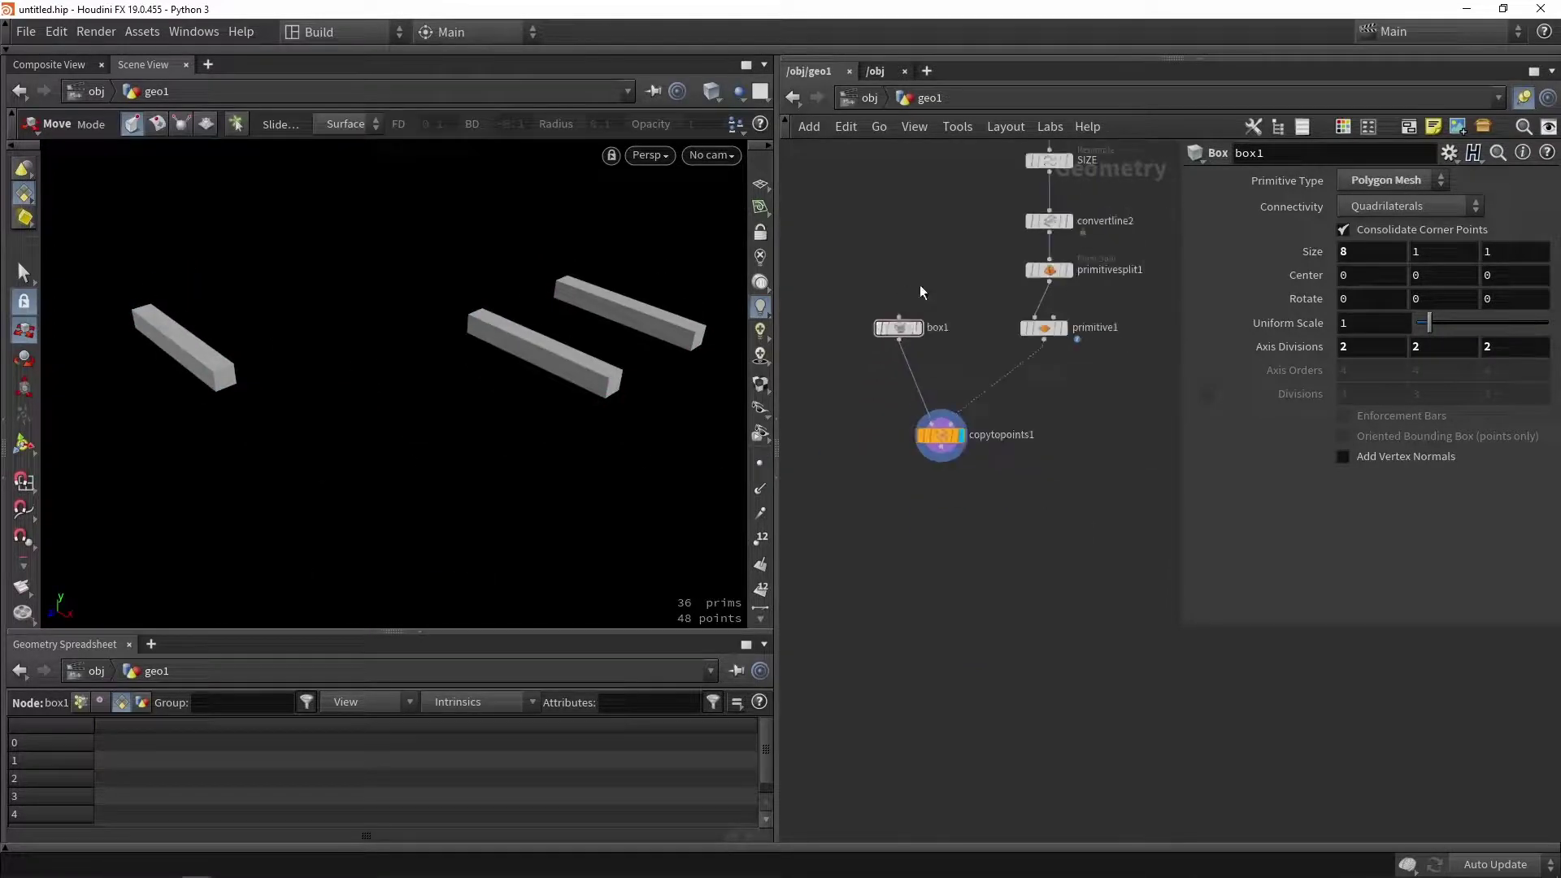
Rearrange box1 and copytopoints1, then display and select primitive1
left_click(898, 340)
key("Escape")
left_click_drag(902, 336, 833, 355)
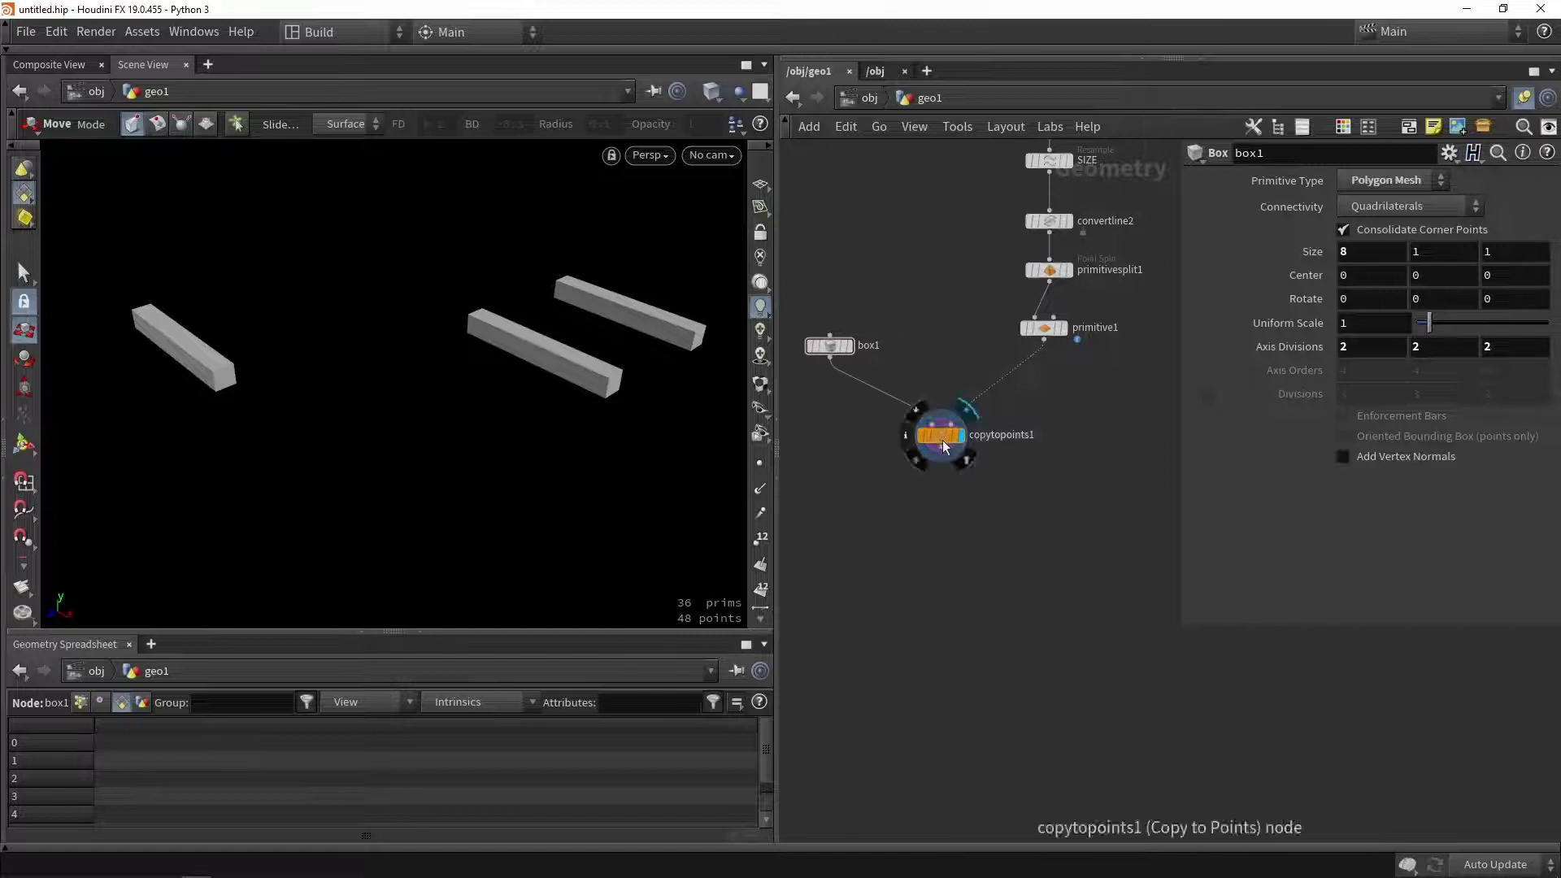
left_click_drag(939, 435, 957, 489)
scroll(1061, 345, "up", 2)
left_click(1067, 323)
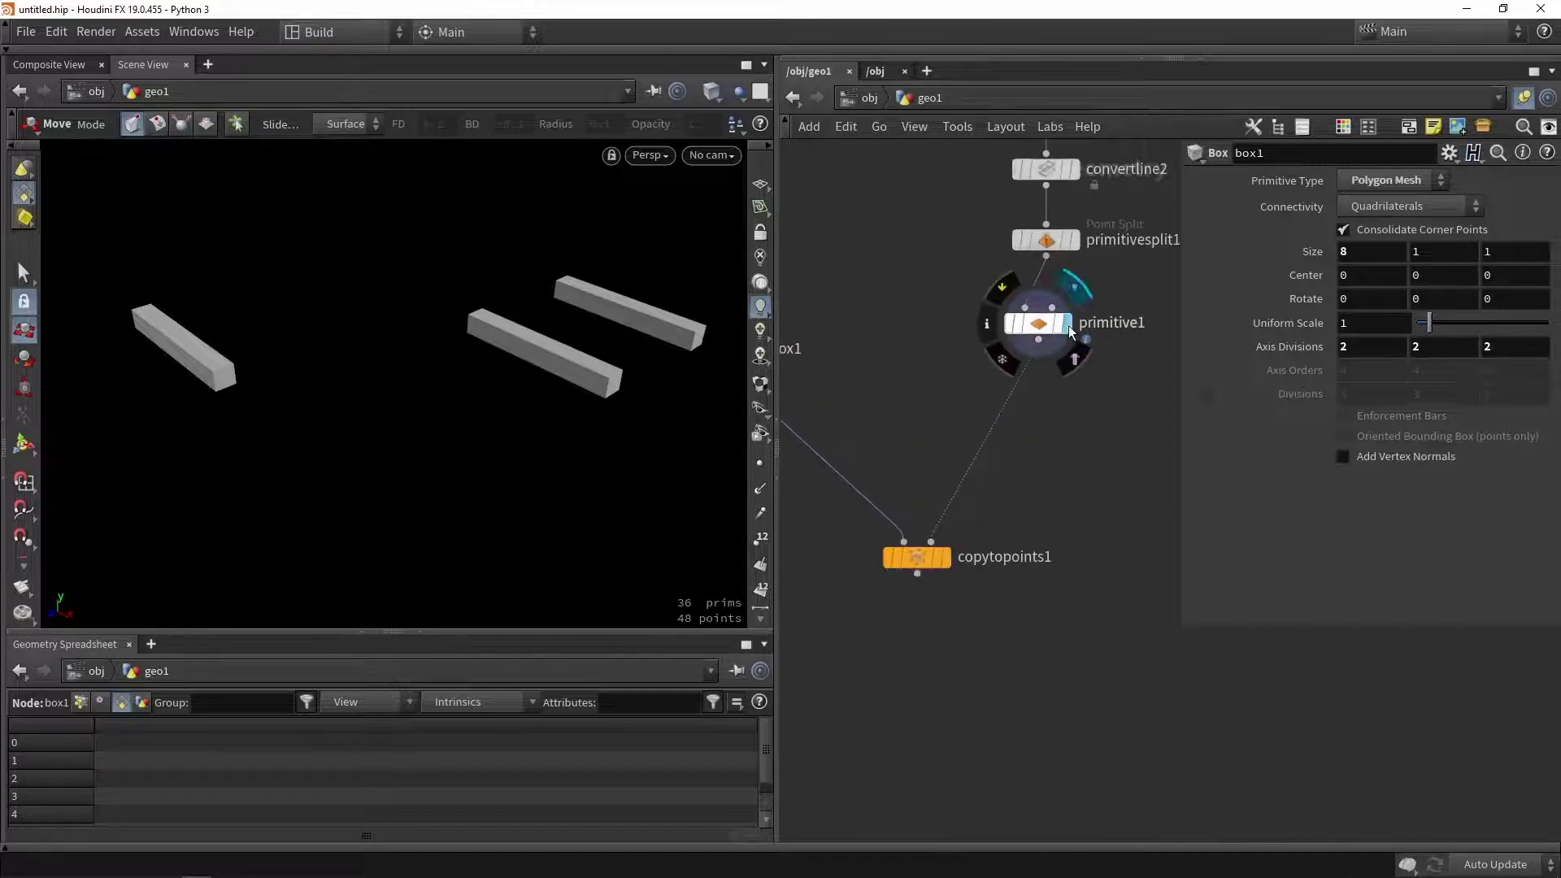
left_click_drag(1041, 321, 1049, 326)
left_click(1048, 327)
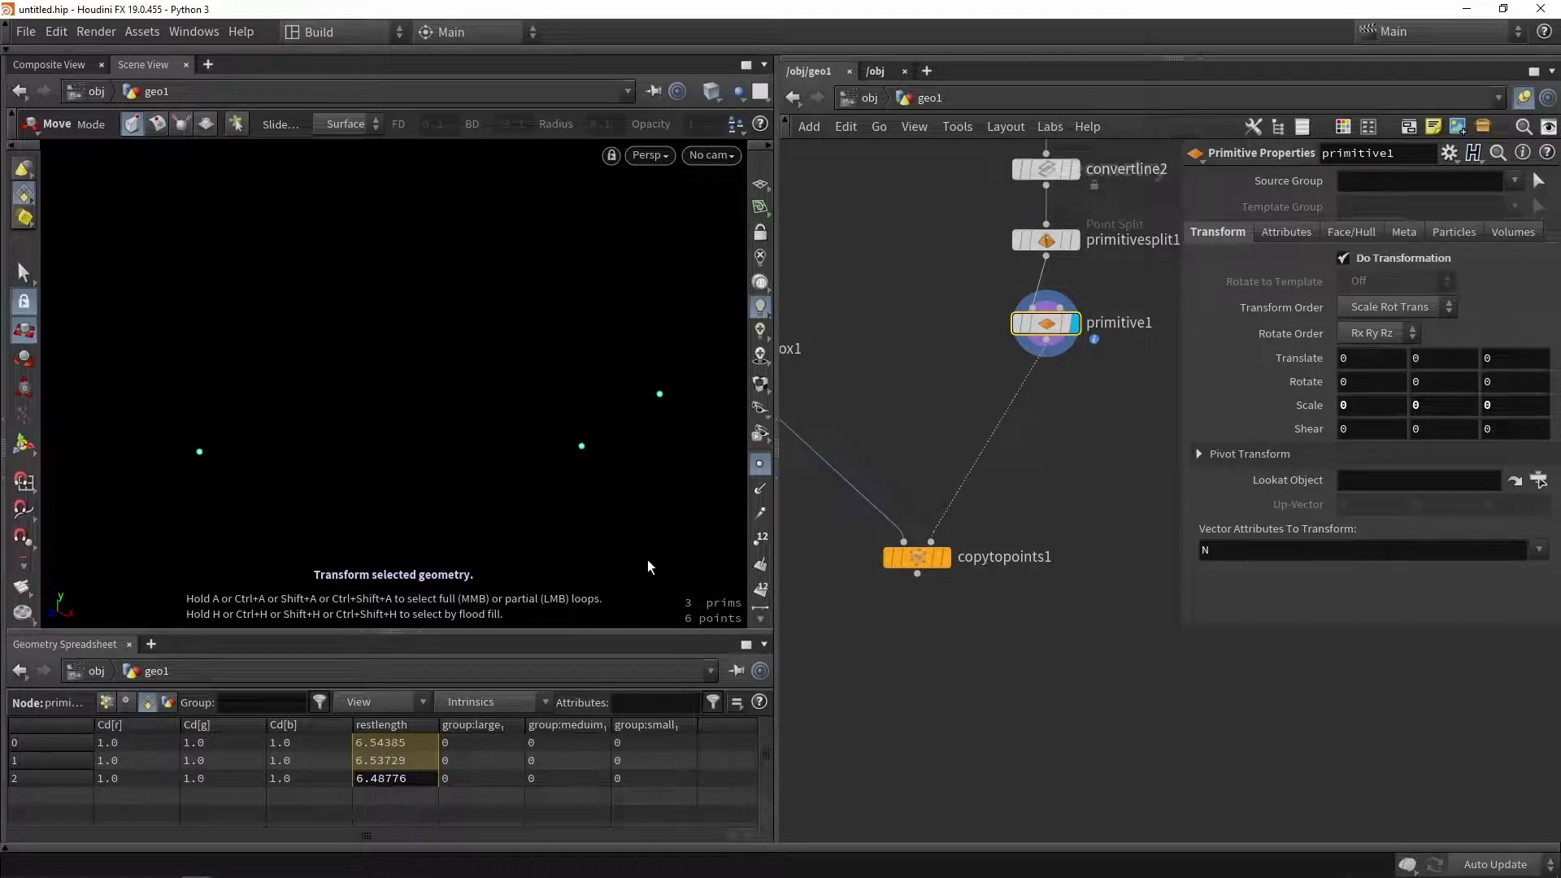
Insert a Fuse node between primitive1 and copytopoints1 and display it
middle_click(1008, 323)
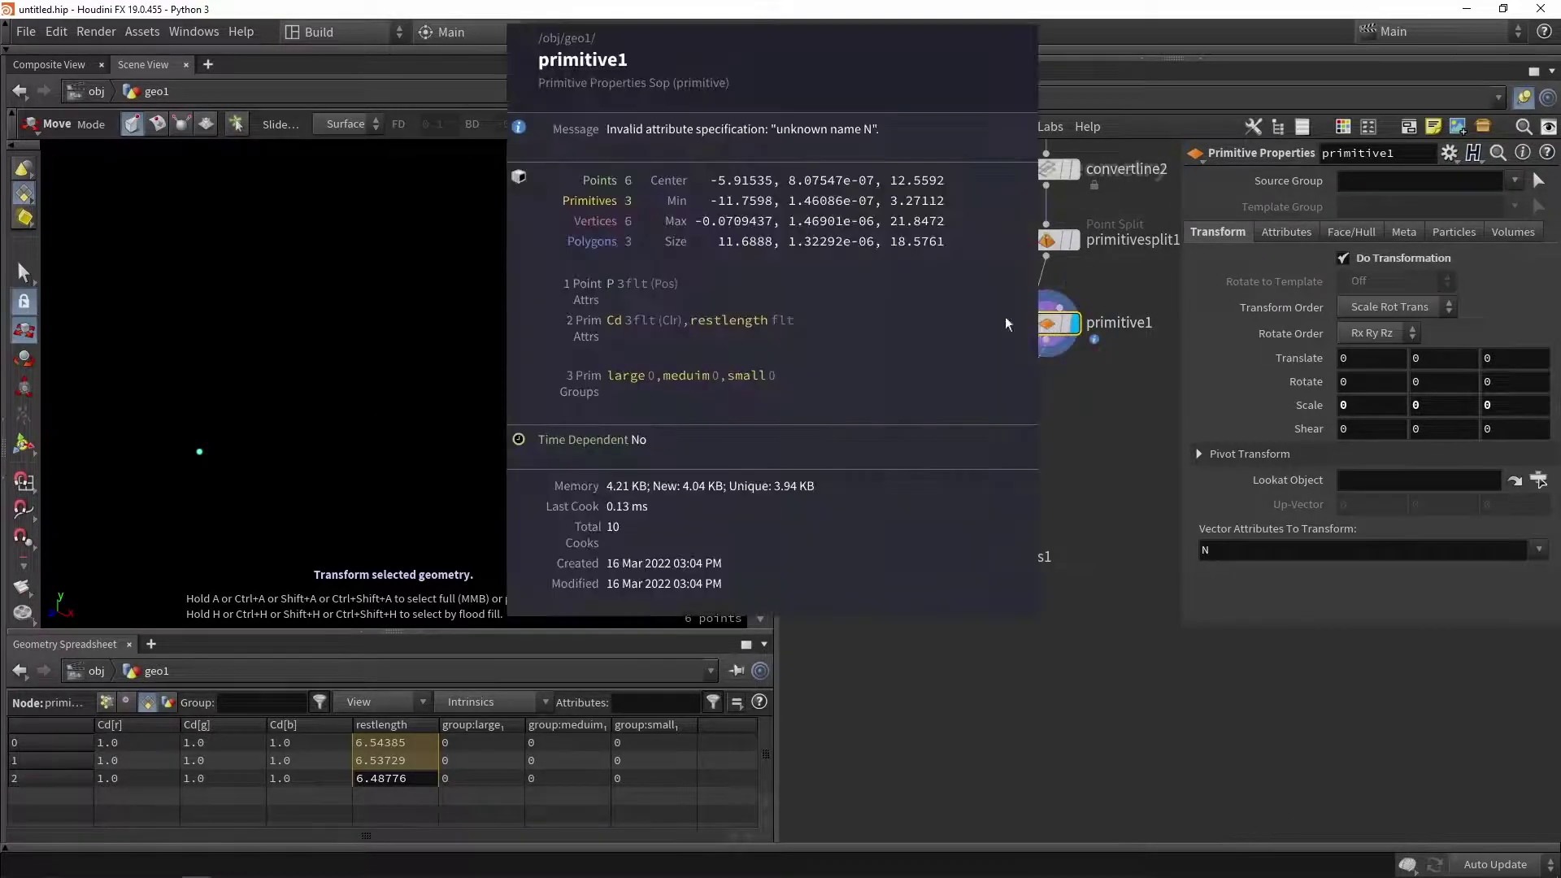
key("Escape")
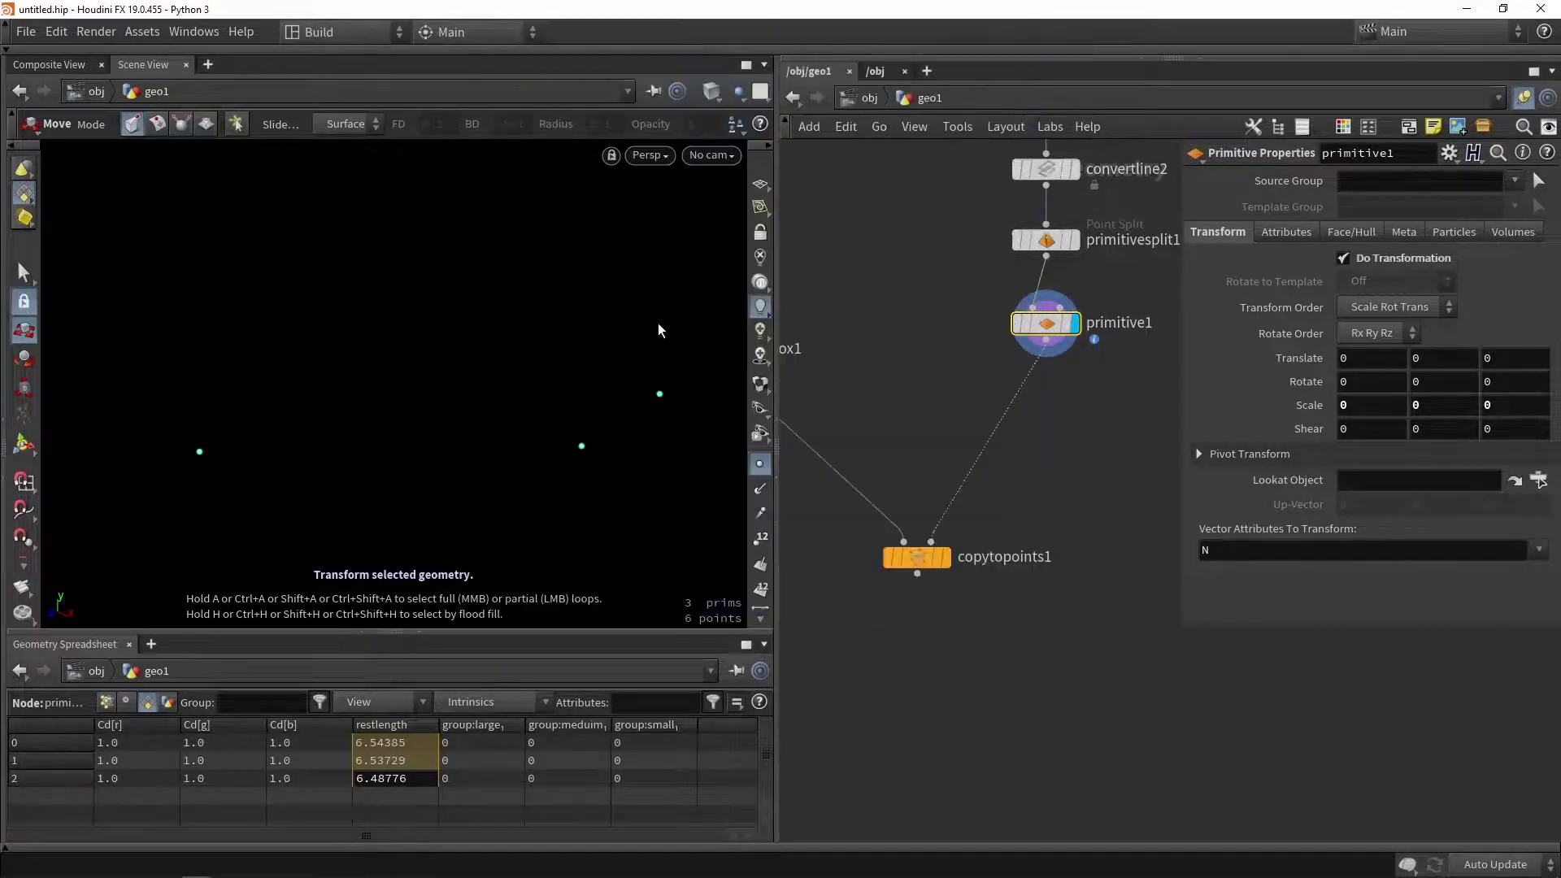
key("Tab")
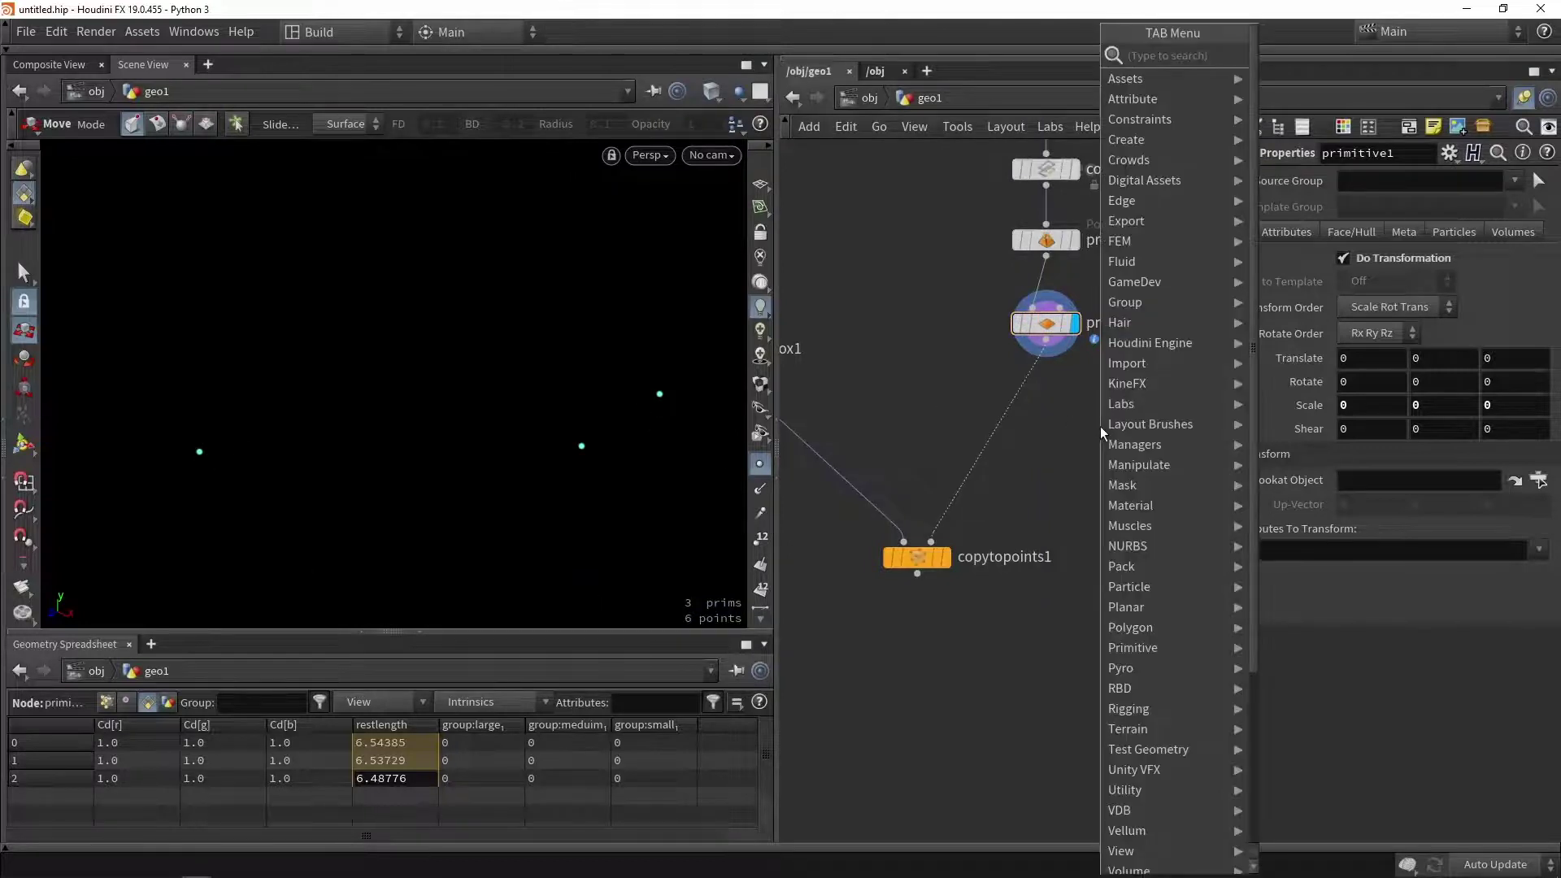
key("Return")
left_click(1100, 426)
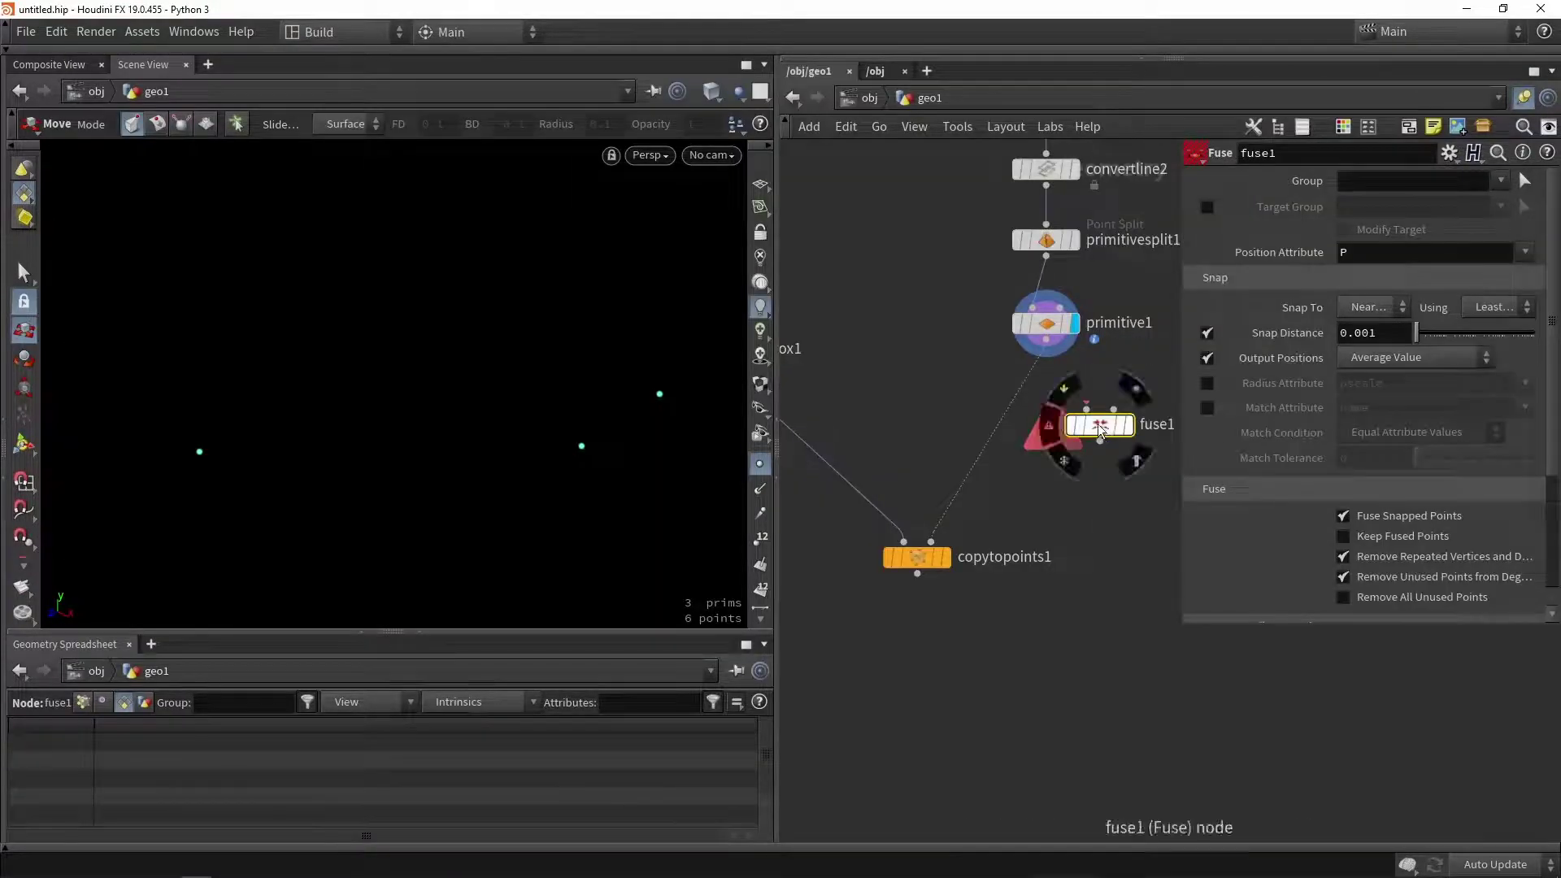
mouse_move(1100, 426)
left_mouse_down()
mouse_move(1049, 398)
mouse_move(1094, 410)
left_mouse_up()
scroll(1049, 399, "up", 2)
left_click(1050, 398)
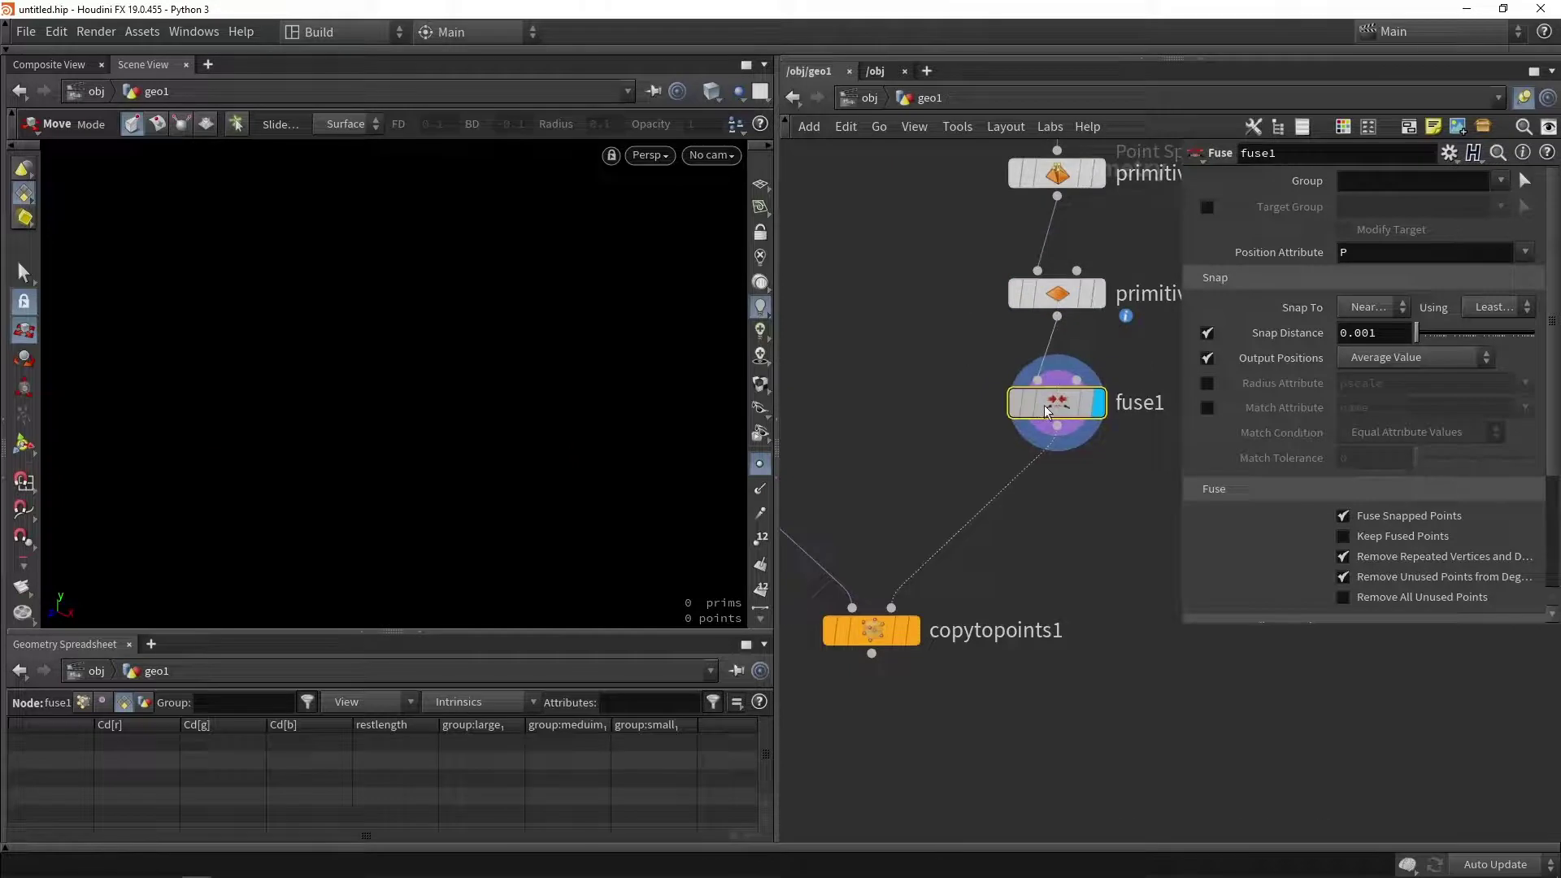
scroll(1340, 415, "down", 4)
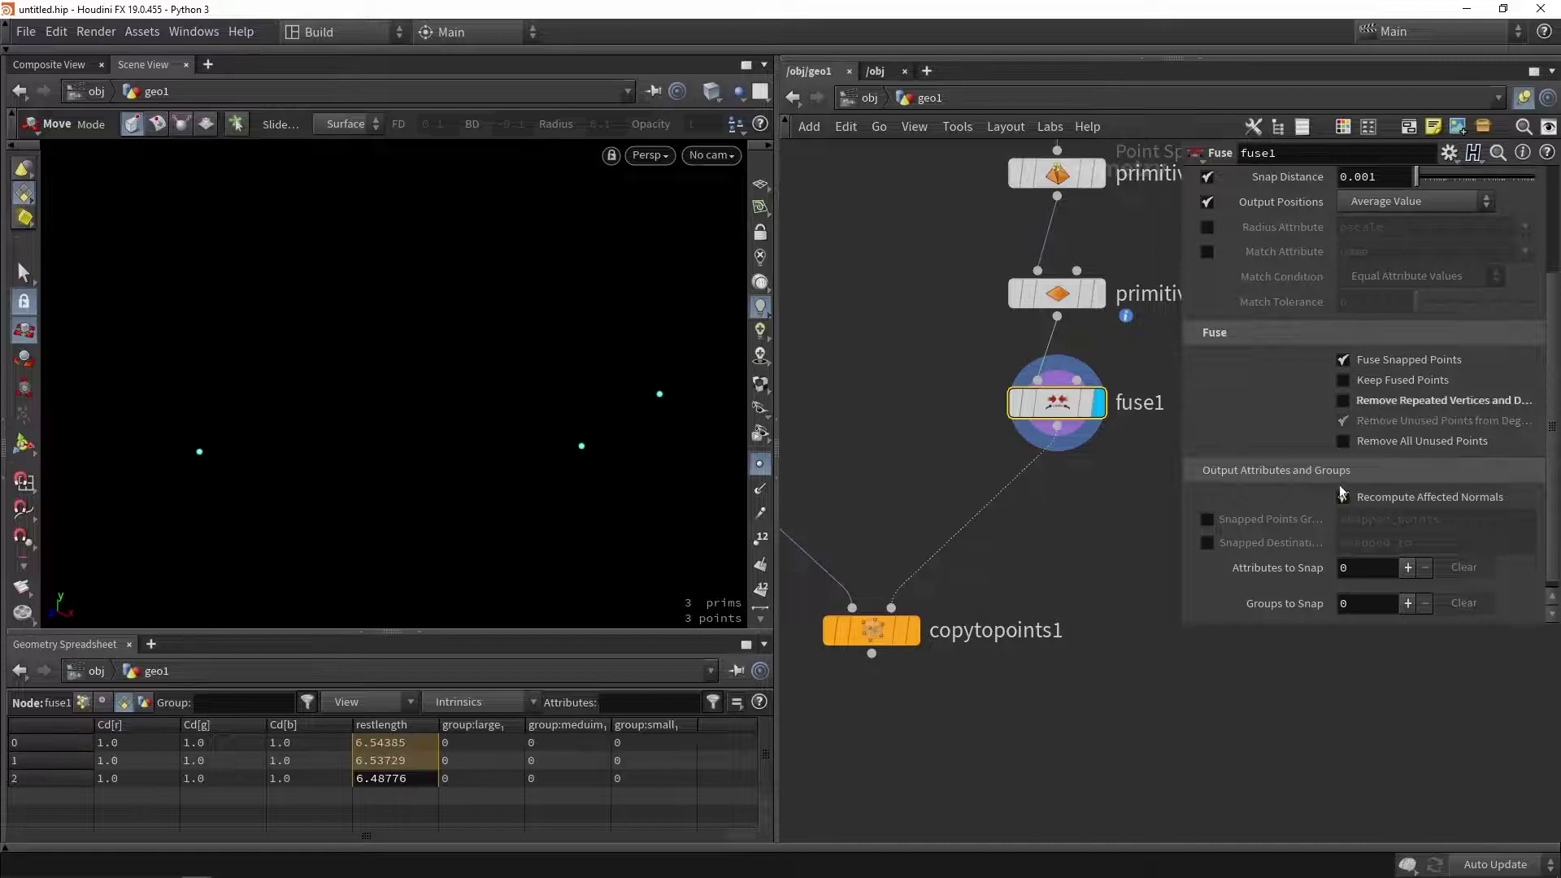
Turn off Recompute Affected Normals on fuse1 and move convertline2 through fuse1 lower
left_click(1436, 500)
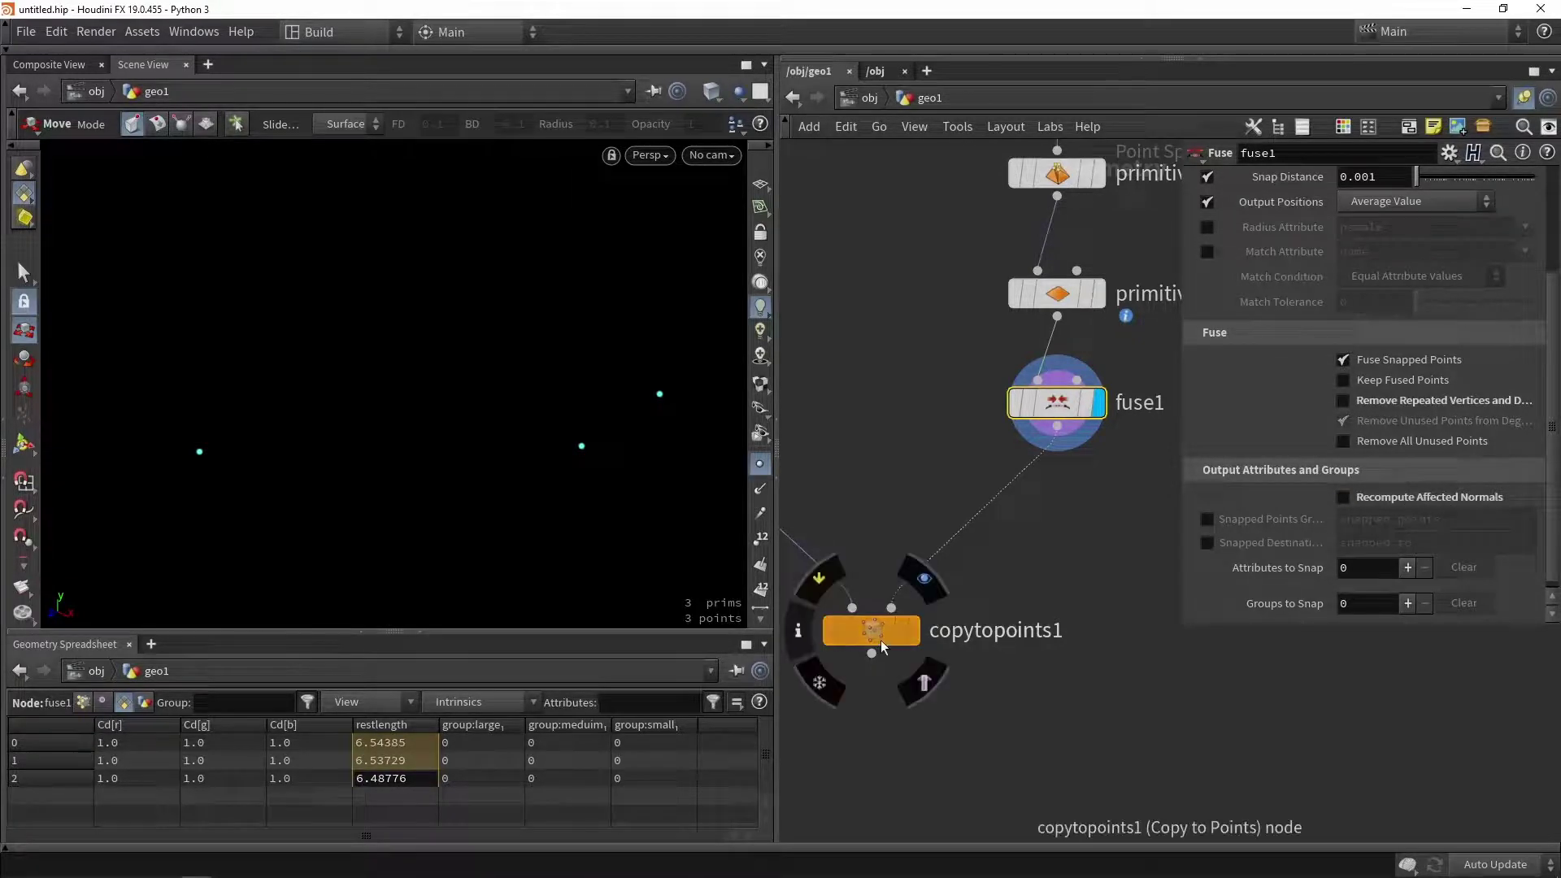
scroll(866, 691, "down", 3)
scroll(974, 543, "up", 3)
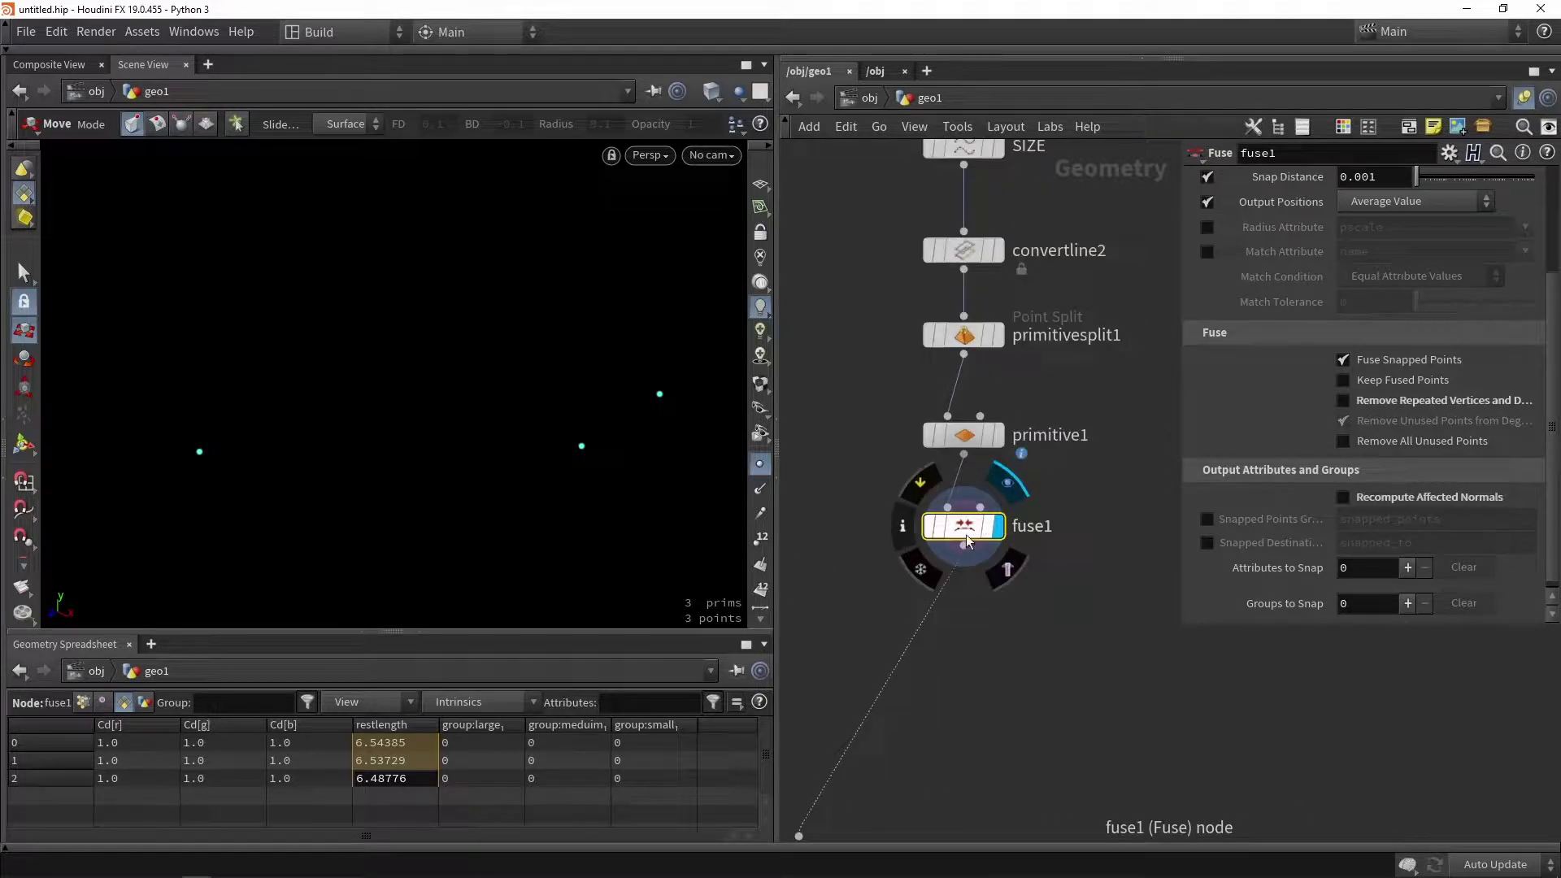
scroll(967, 542, "down", 3)
scroll(1068, 586, "up", 2)
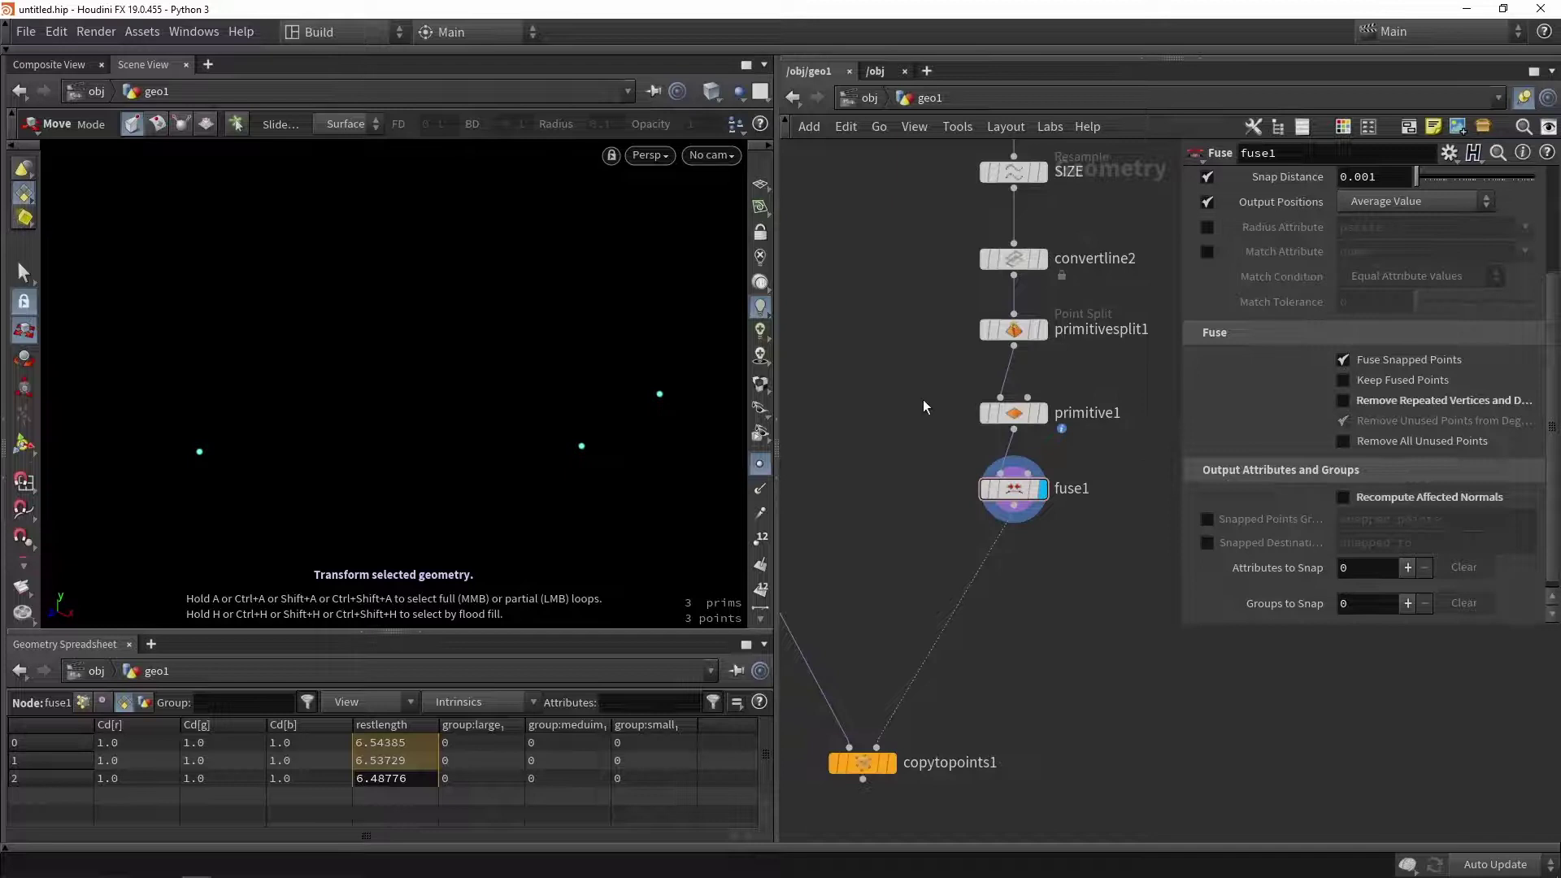
left_click_drag(921, 276, 1048, 552)
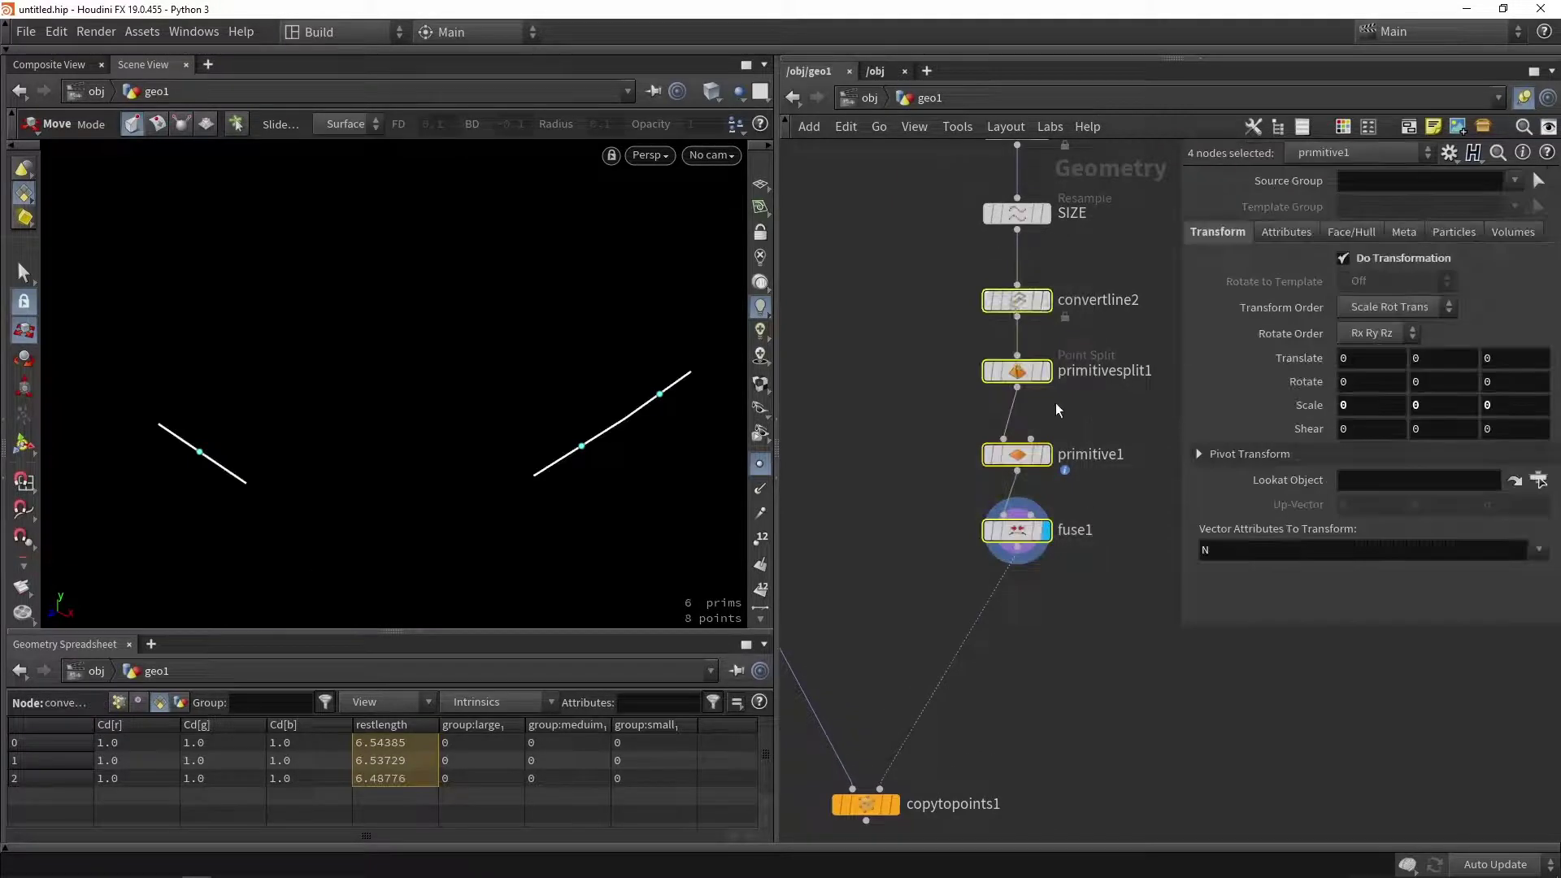
left_click_drag(1017, 300, 1018, 384)
Insert a PolyFrame node between SIZE and convertline2 and display it
left_click(1090, 294)
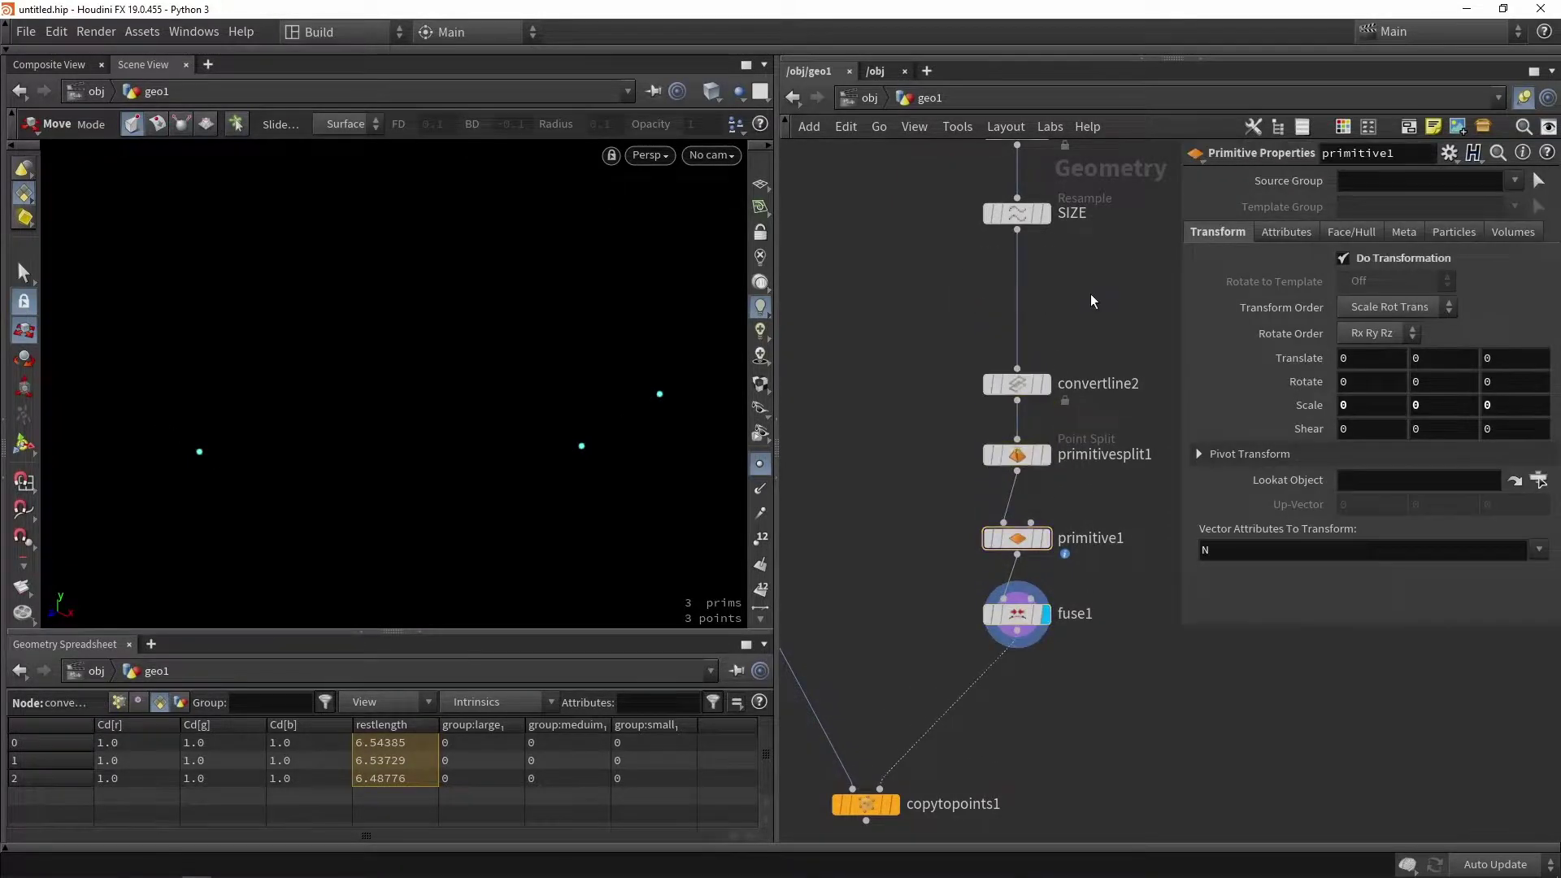
key("Tab")
type("poly")
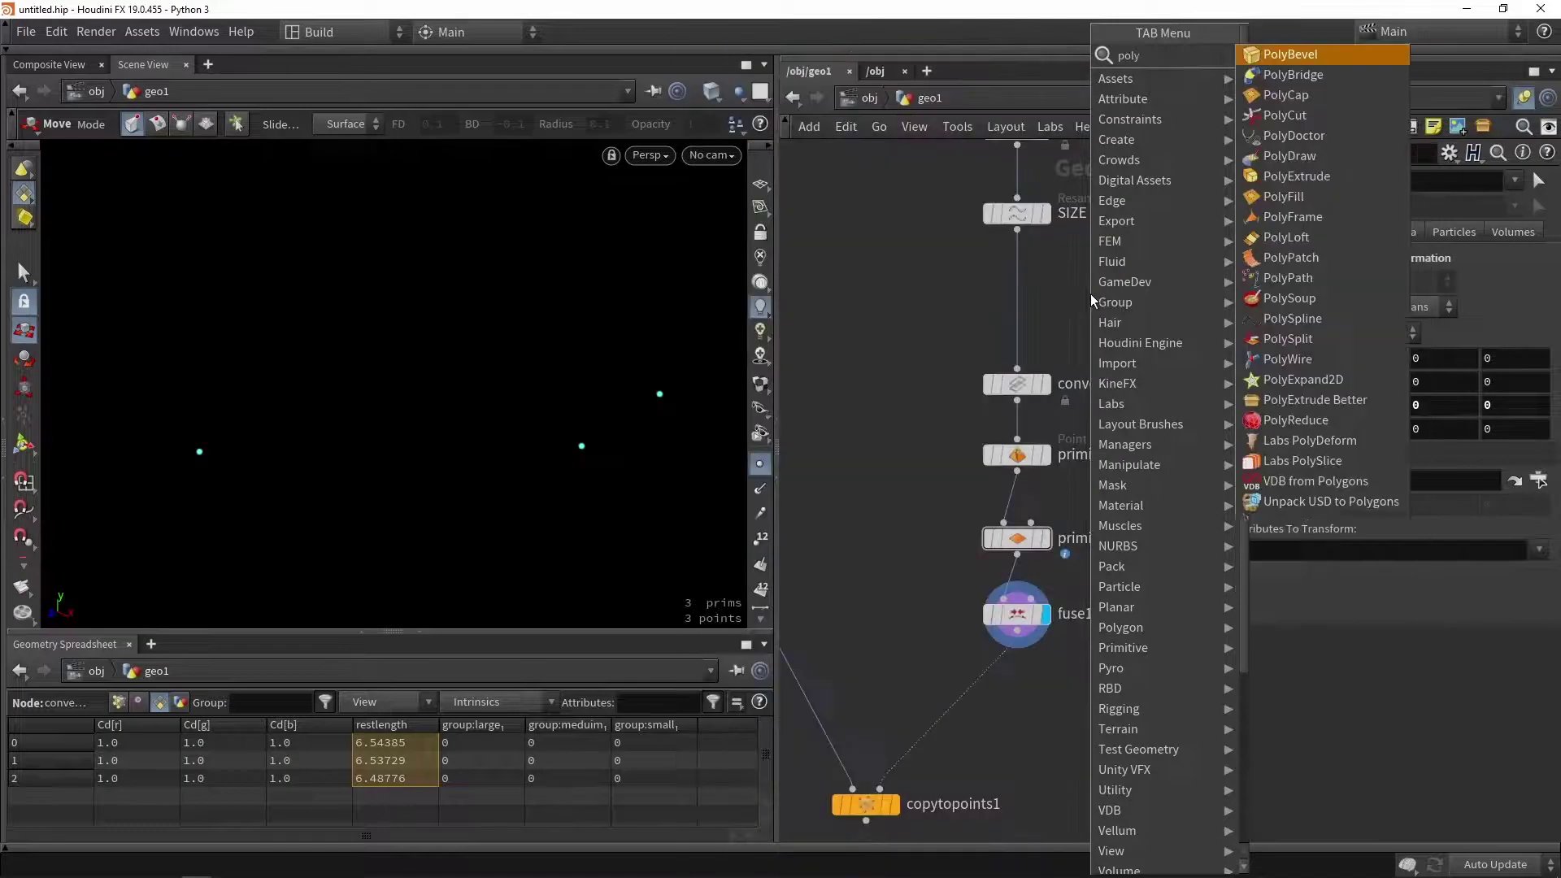
type("b")
key("Return")
left_click(1090, 291)
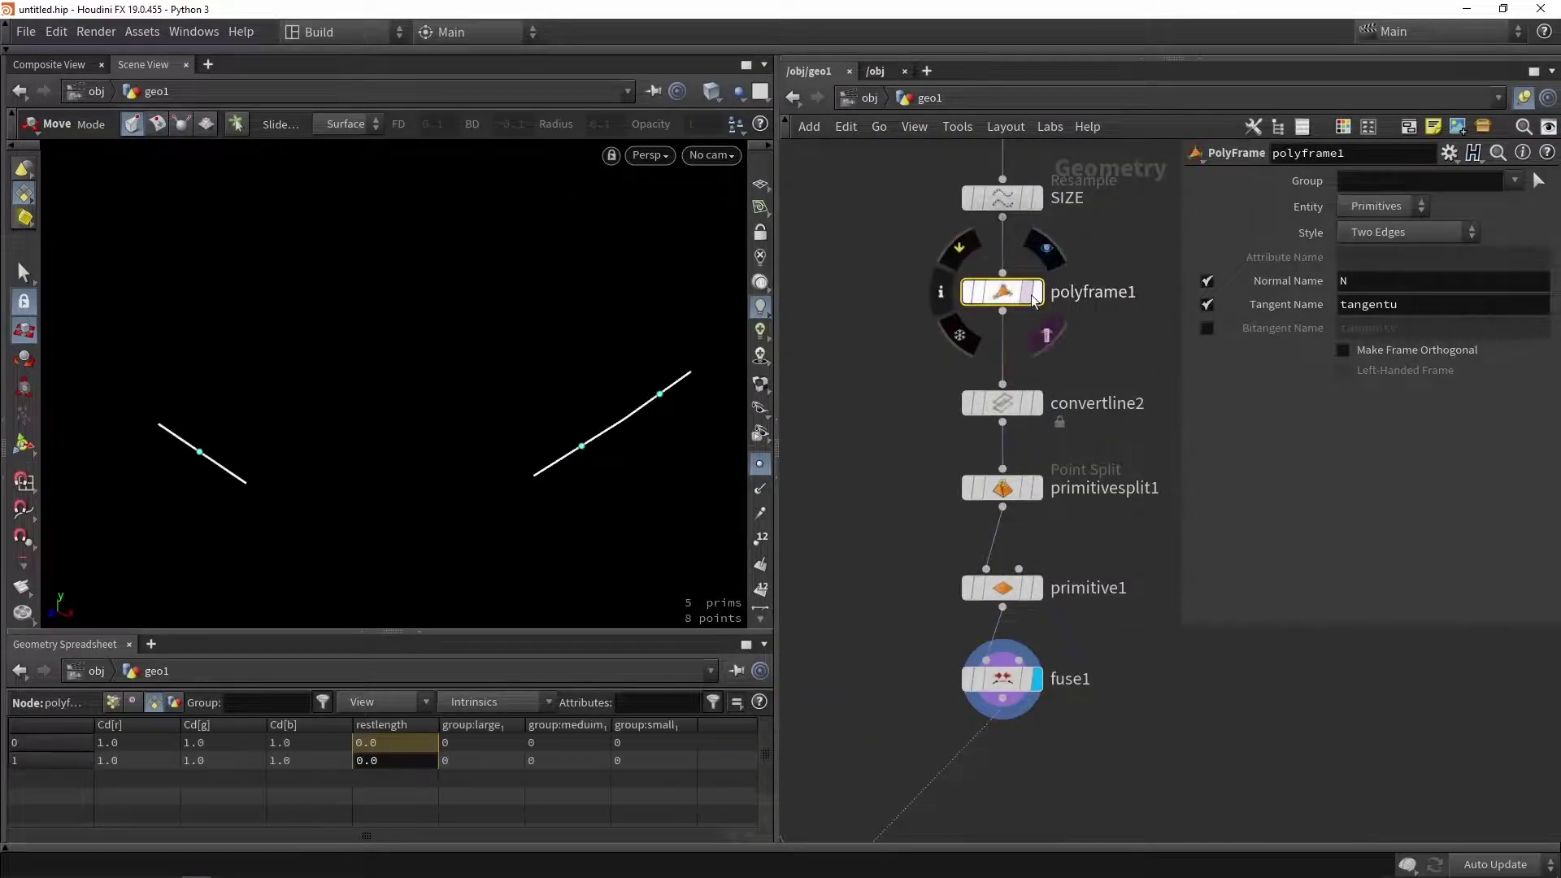
left_click(1044, 251)
middle_click_drag(587, 468, 498, 446)
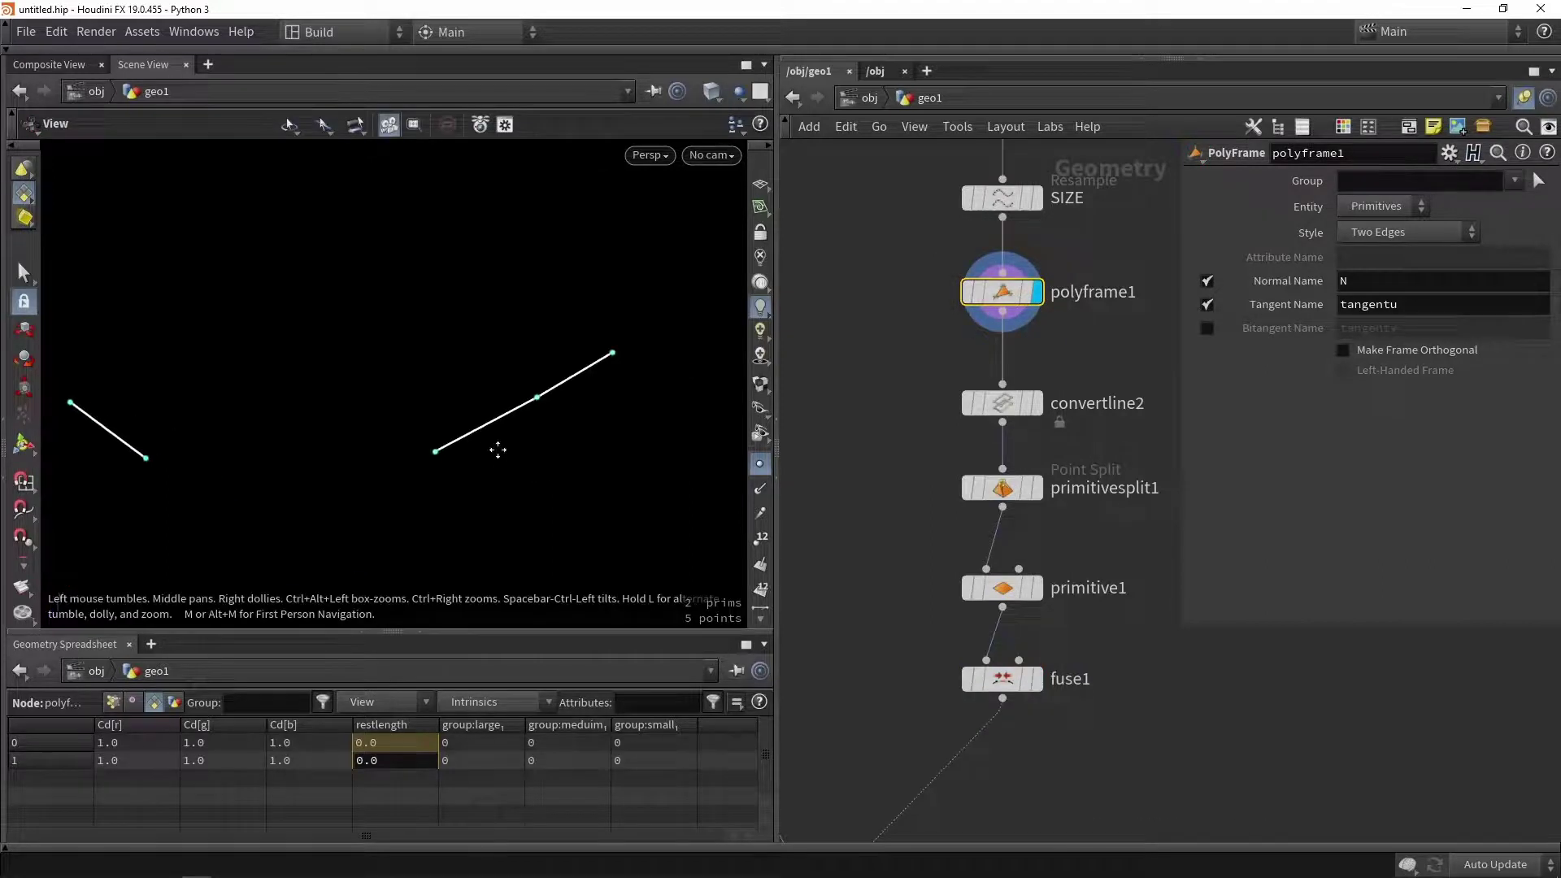
Turn off Normal Name and set Tangent Name to N, then inspect and show convertline2
left_click(1207, 281)
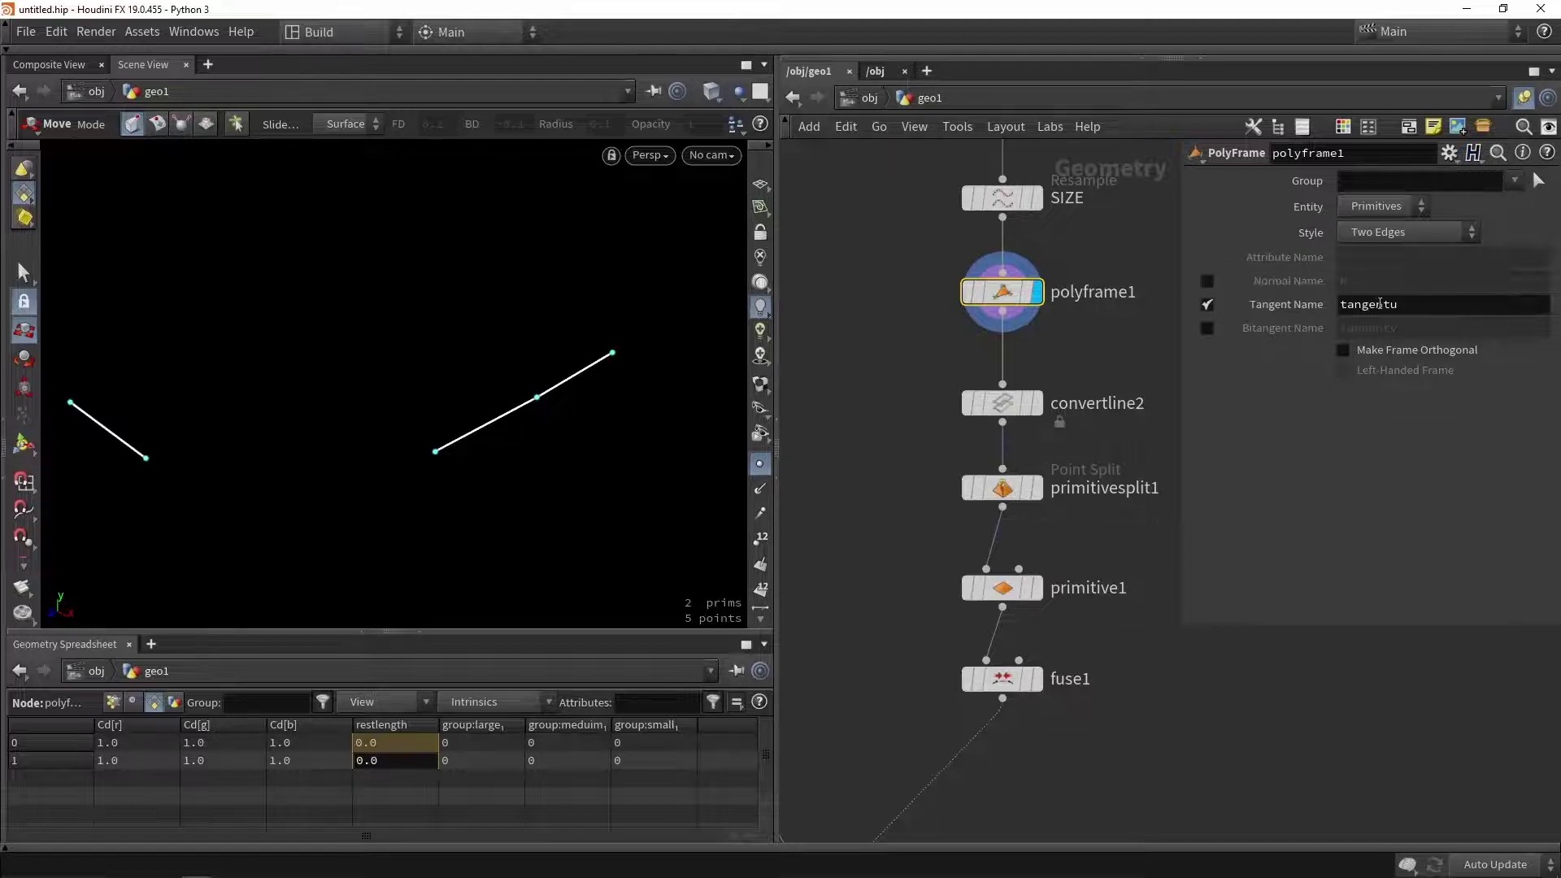
left_click_drag(1400, 304, 1296, 304)
type("B")
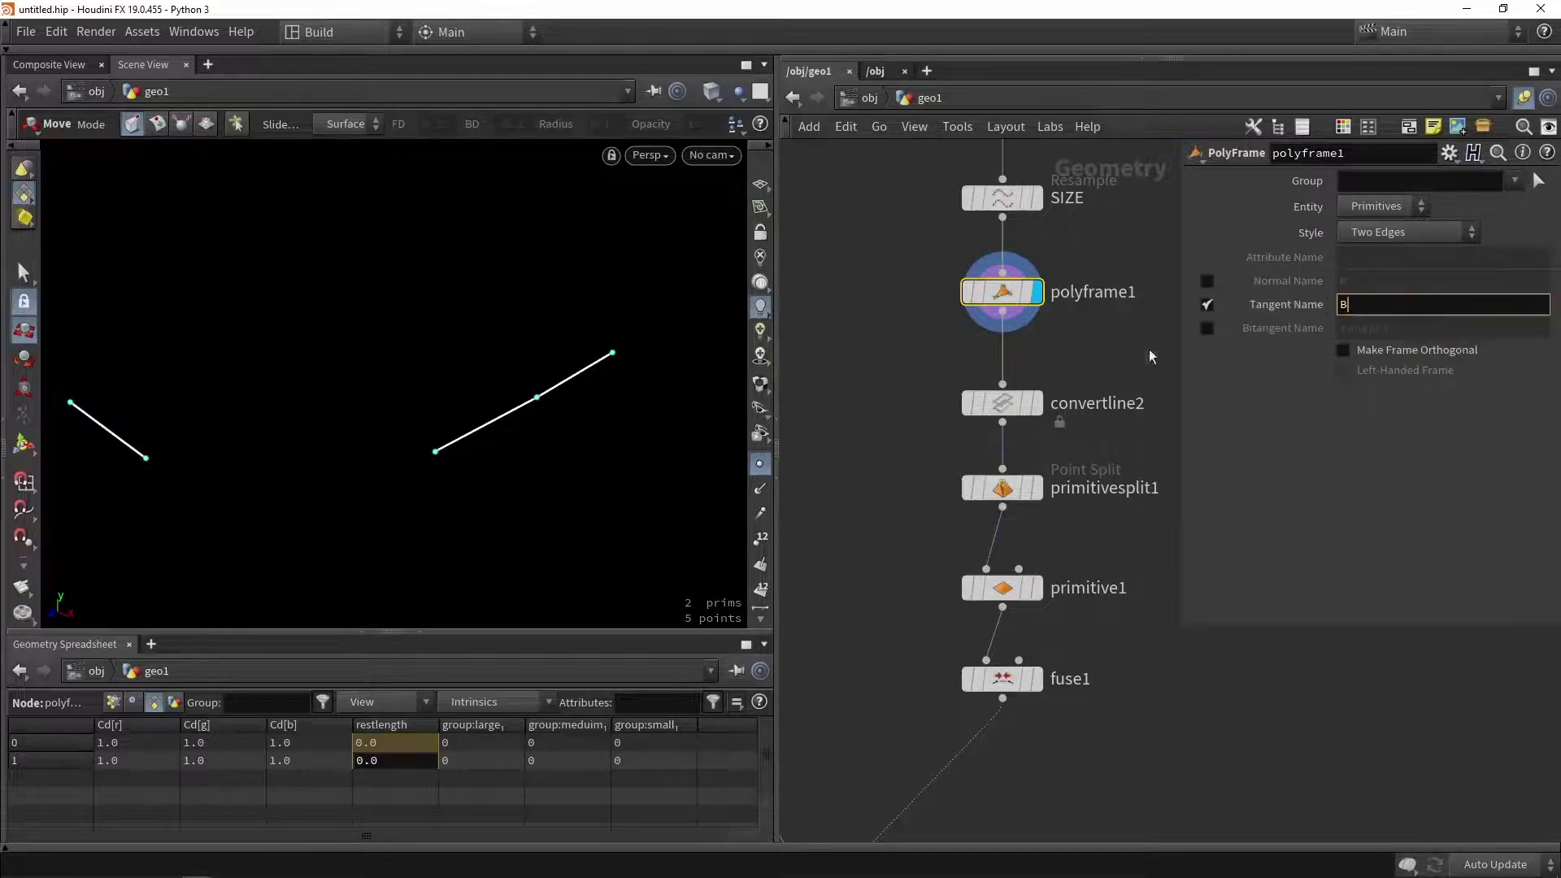
key("Return")
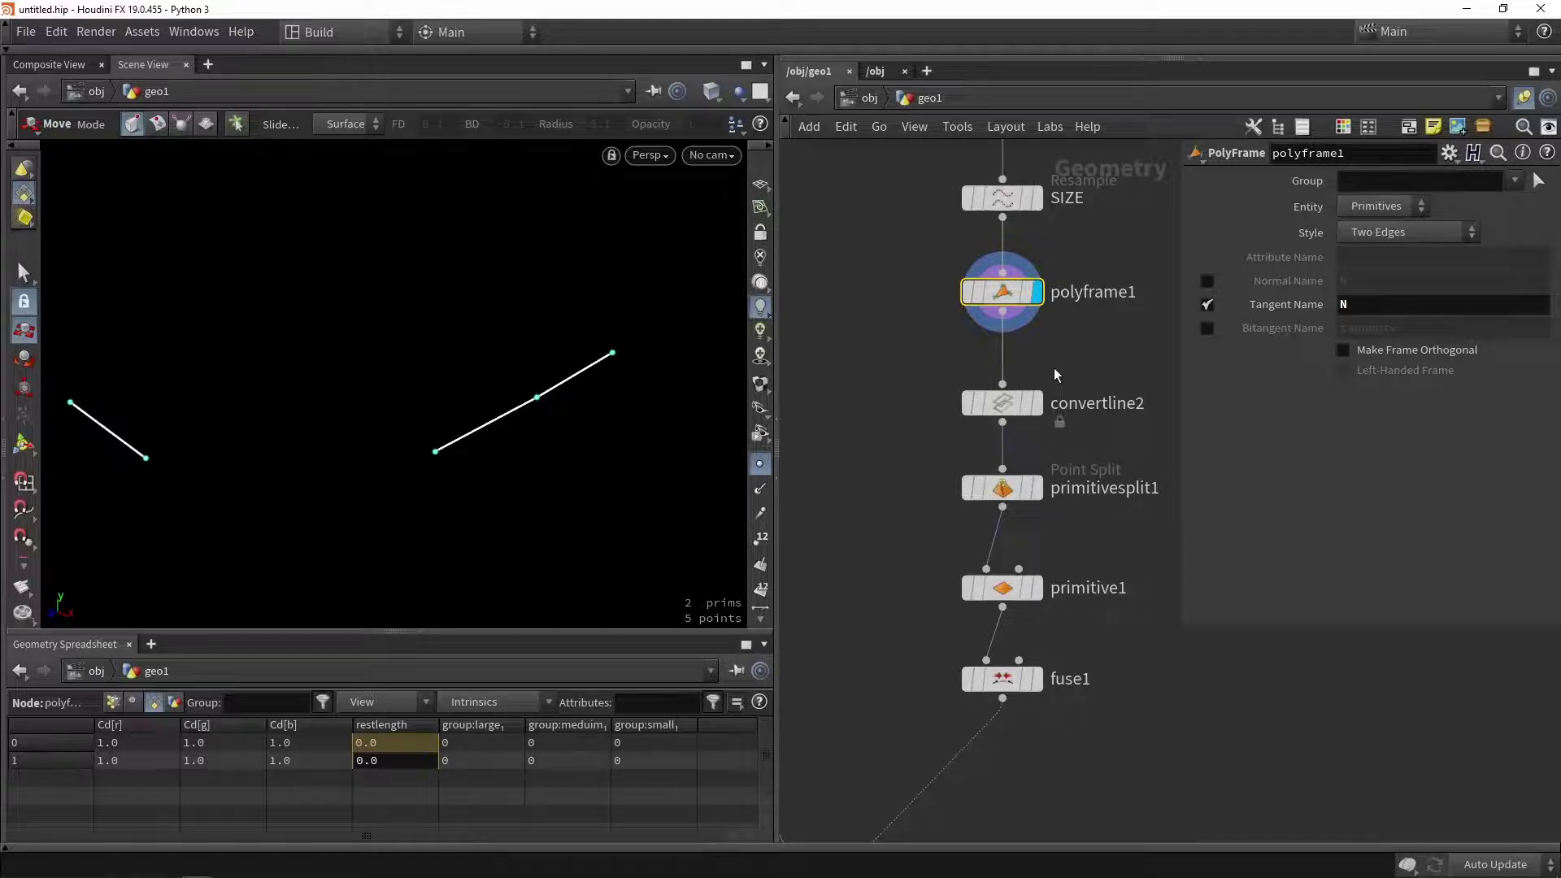
key("Escape")
left_click_drag(642, 406, 174, 320)
key("t")
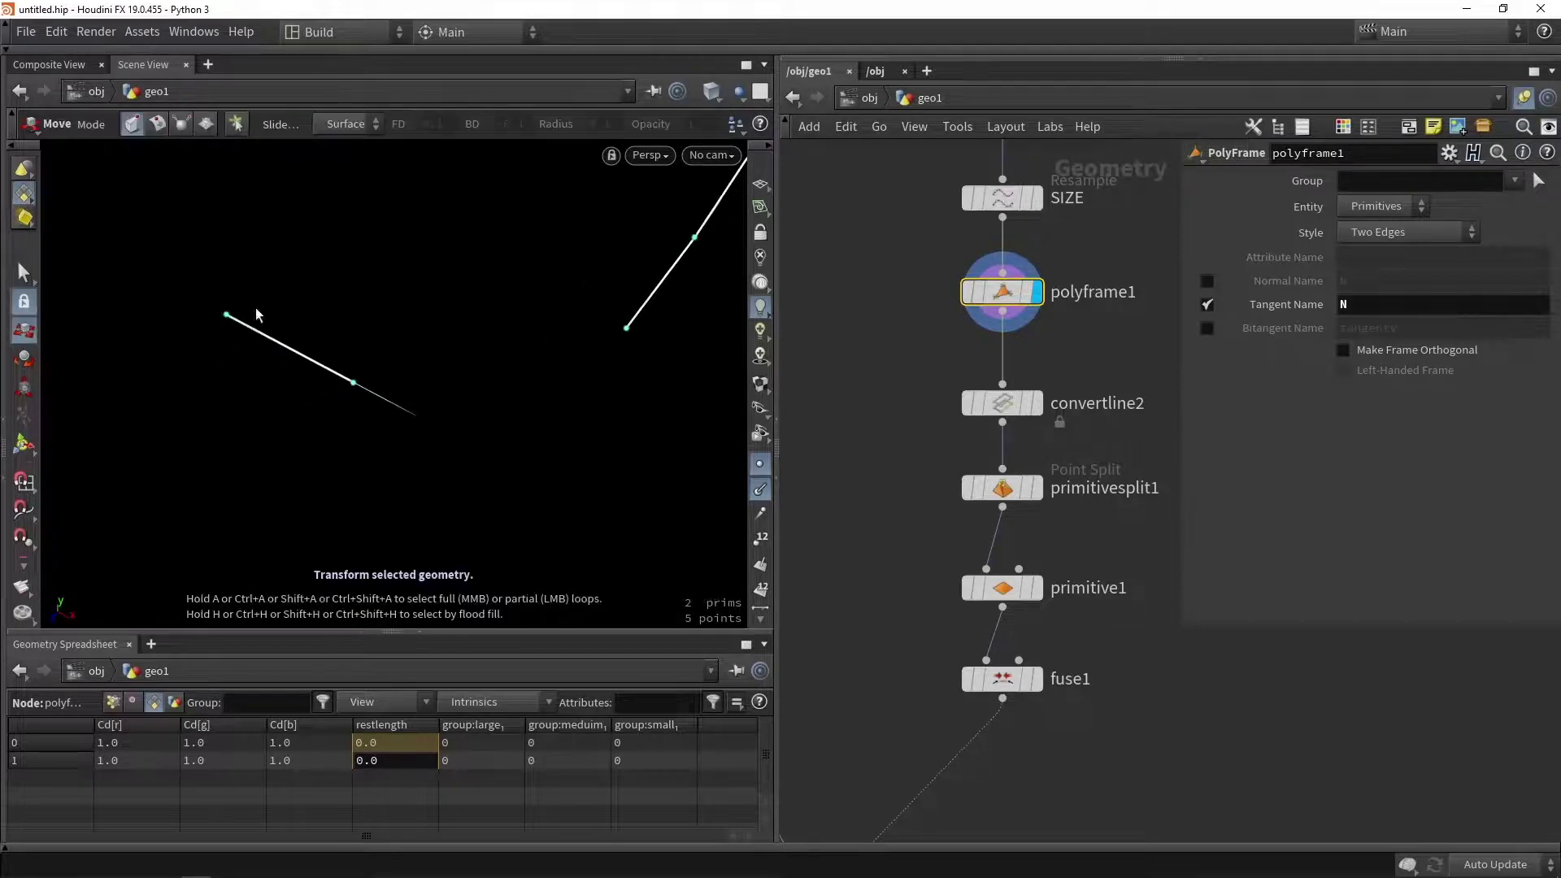
scroll(918, 289, "down", 3)
left_click(996, 362)
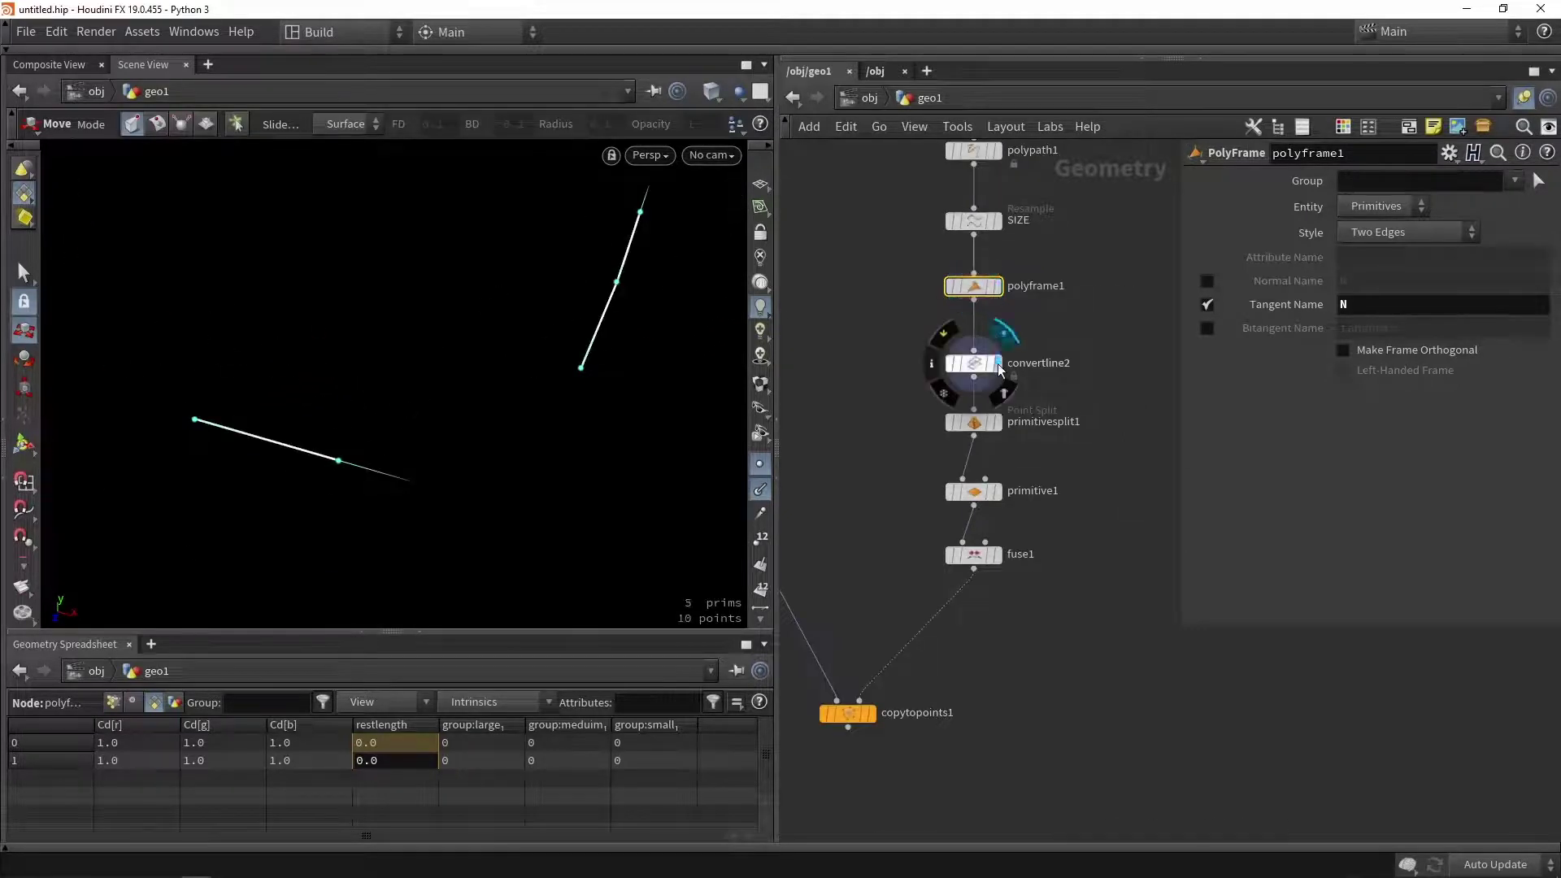
Step through convertline2, primitivesplit1 and primitive1, checking primitive1 transforms vector attribute N
left_click(980, 362)
left_click(999, 423)
left_click(979, 421)
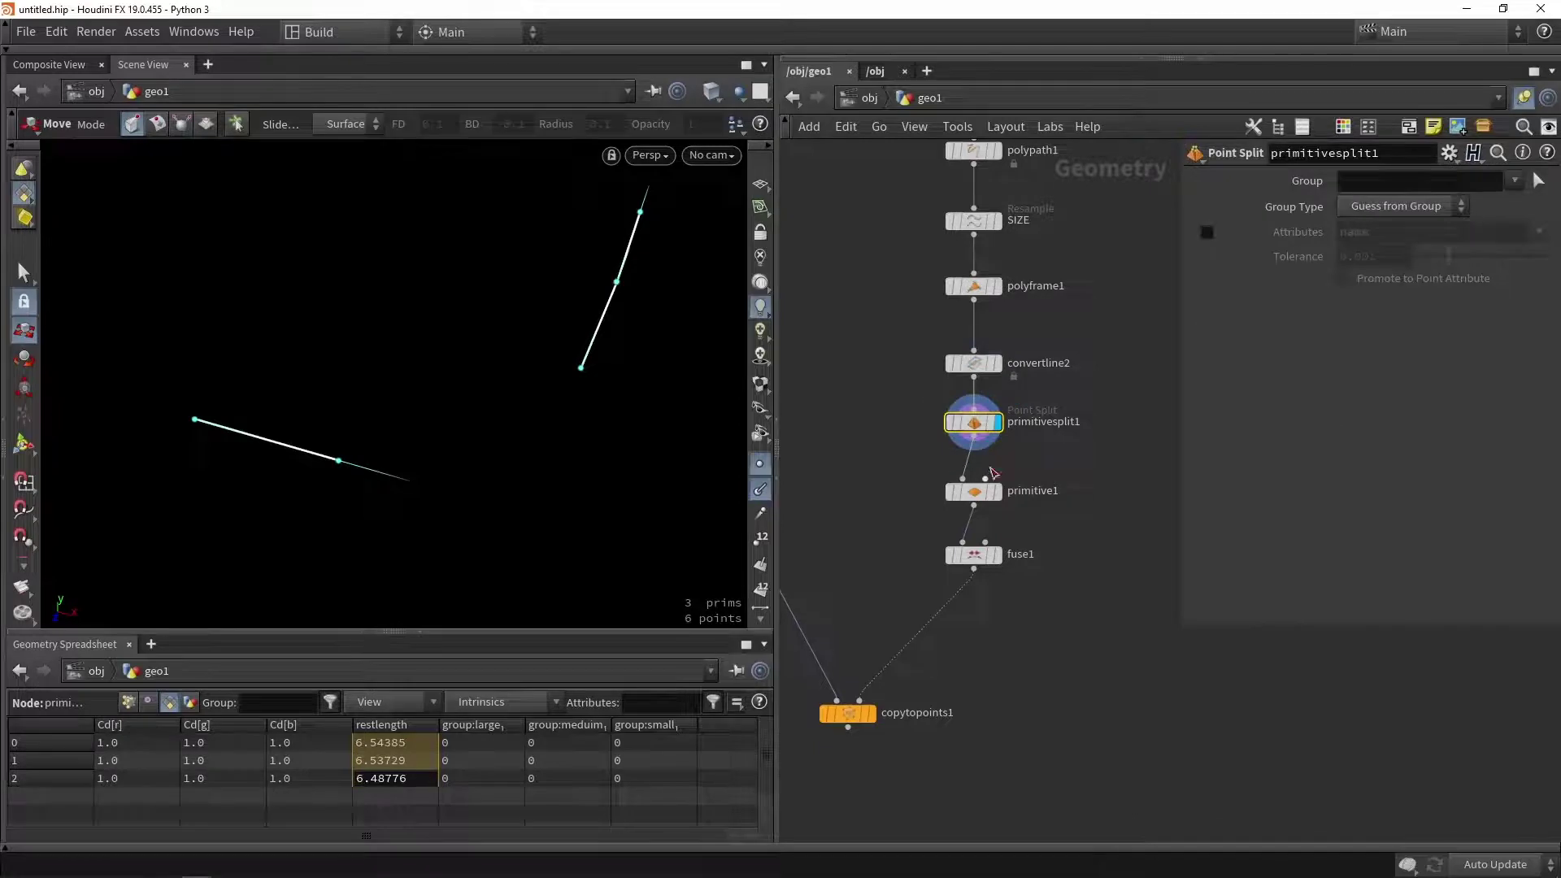
left_click(997, 491)
left_click(975, 495)
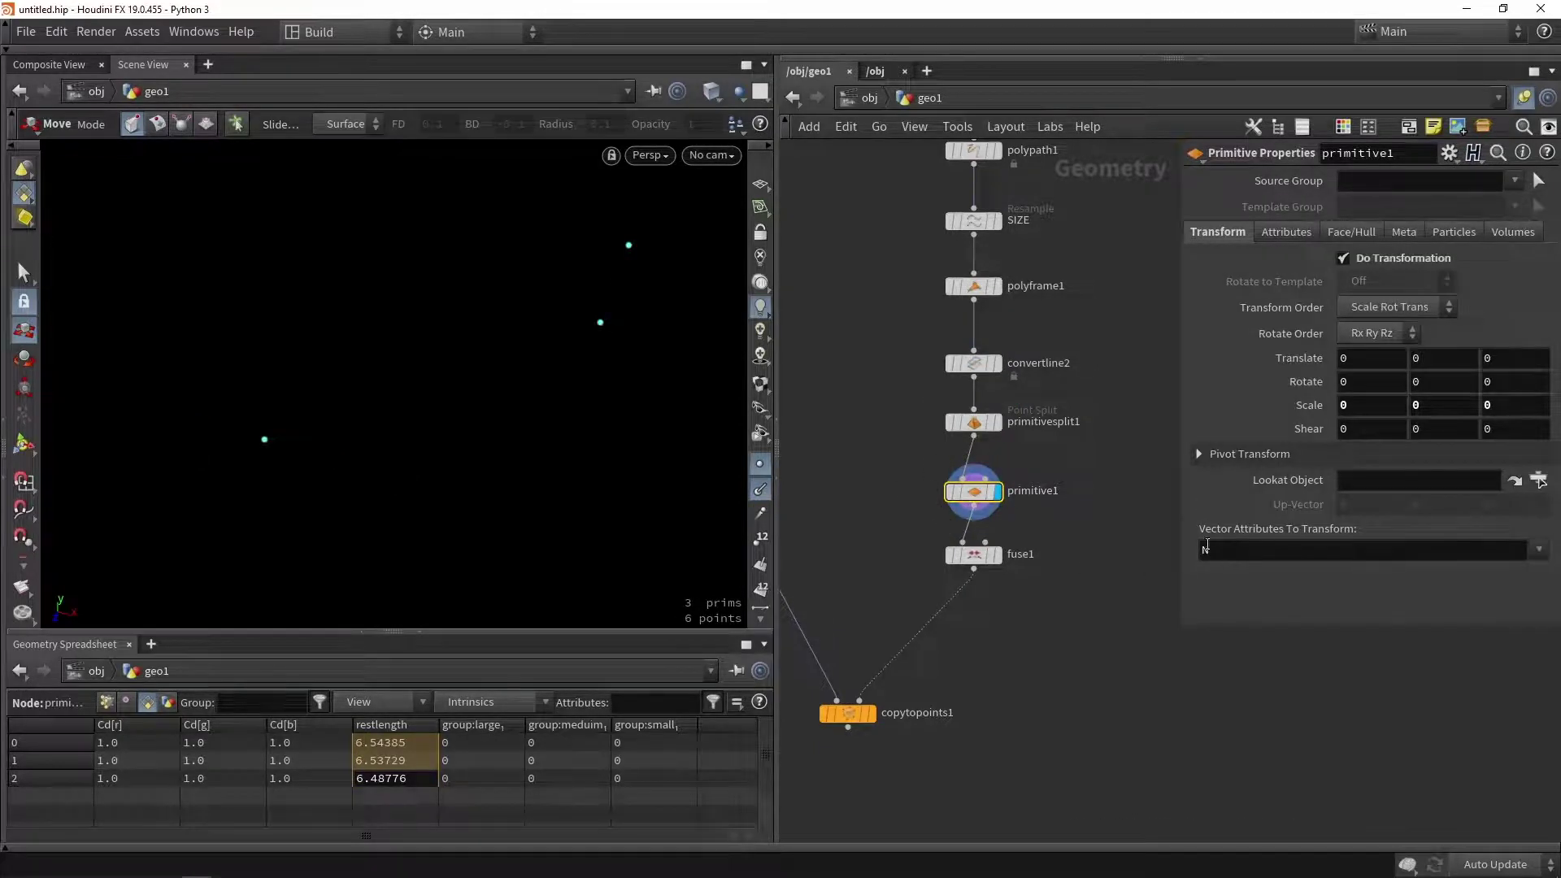
left_click(1238, 551)
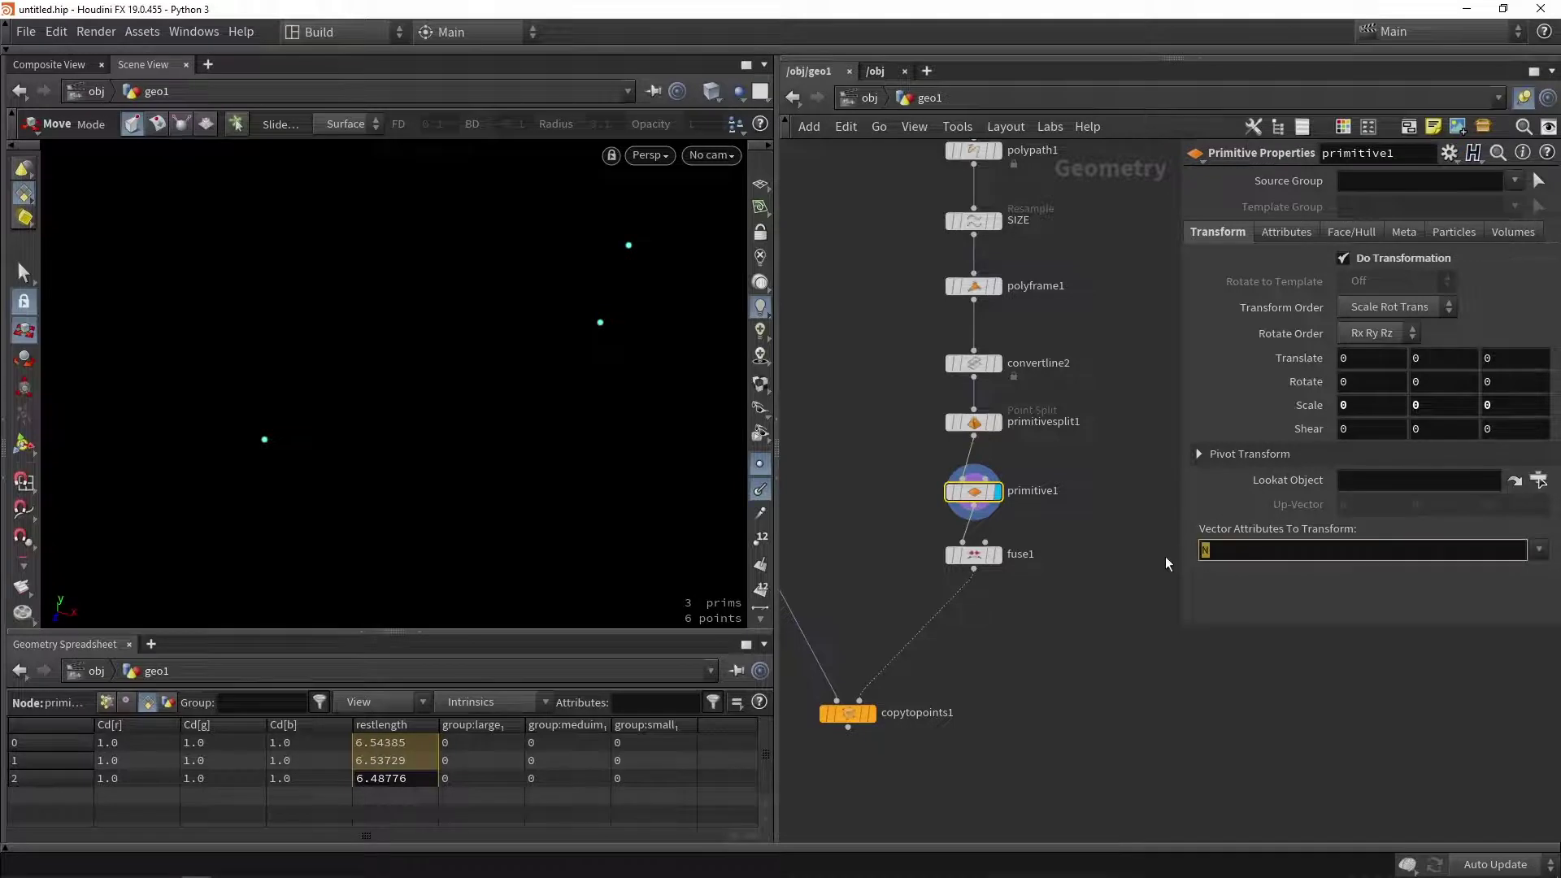
left_click(1136, 585)
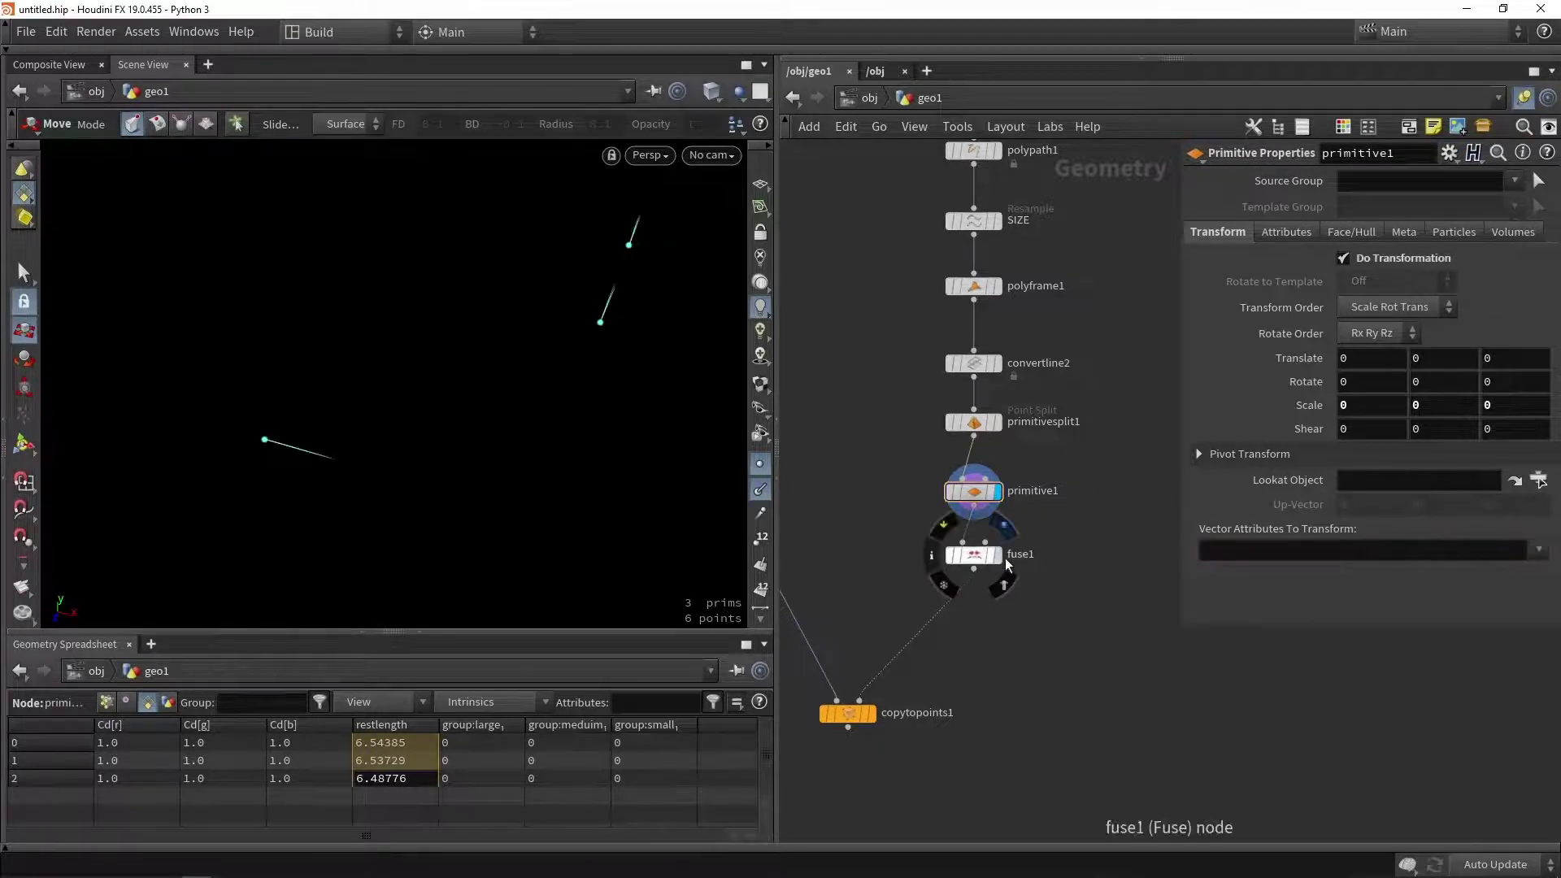
left_click(979, 561)
middle_click_drag(886, 715, 986, 588)
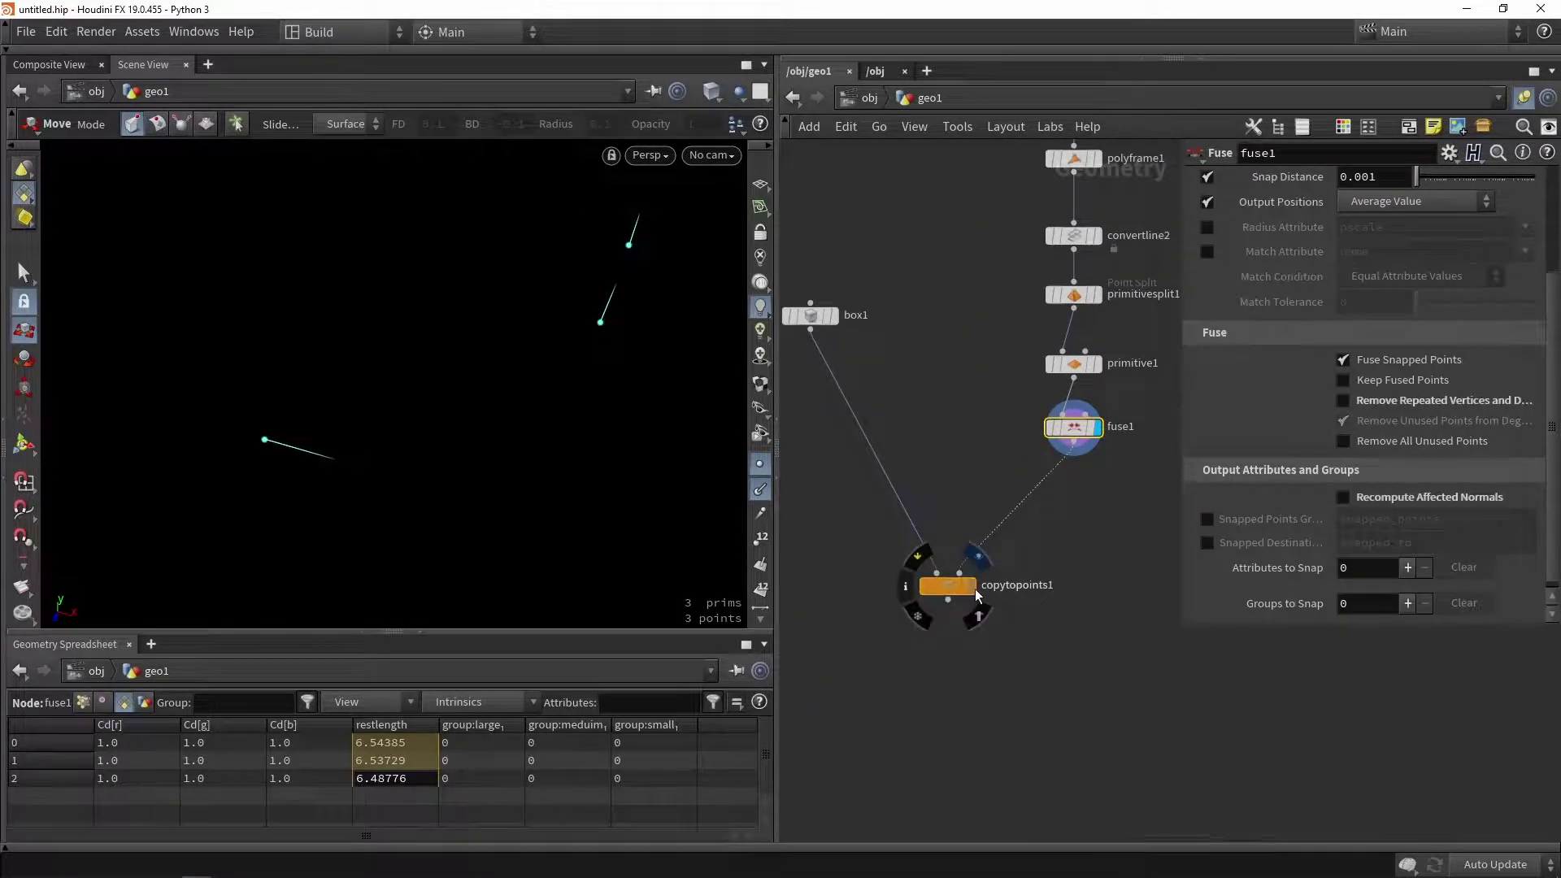
Display copytopoints1, set box1's size to 1 × 1 × 8, and hide point markers
left_click(970, 585)
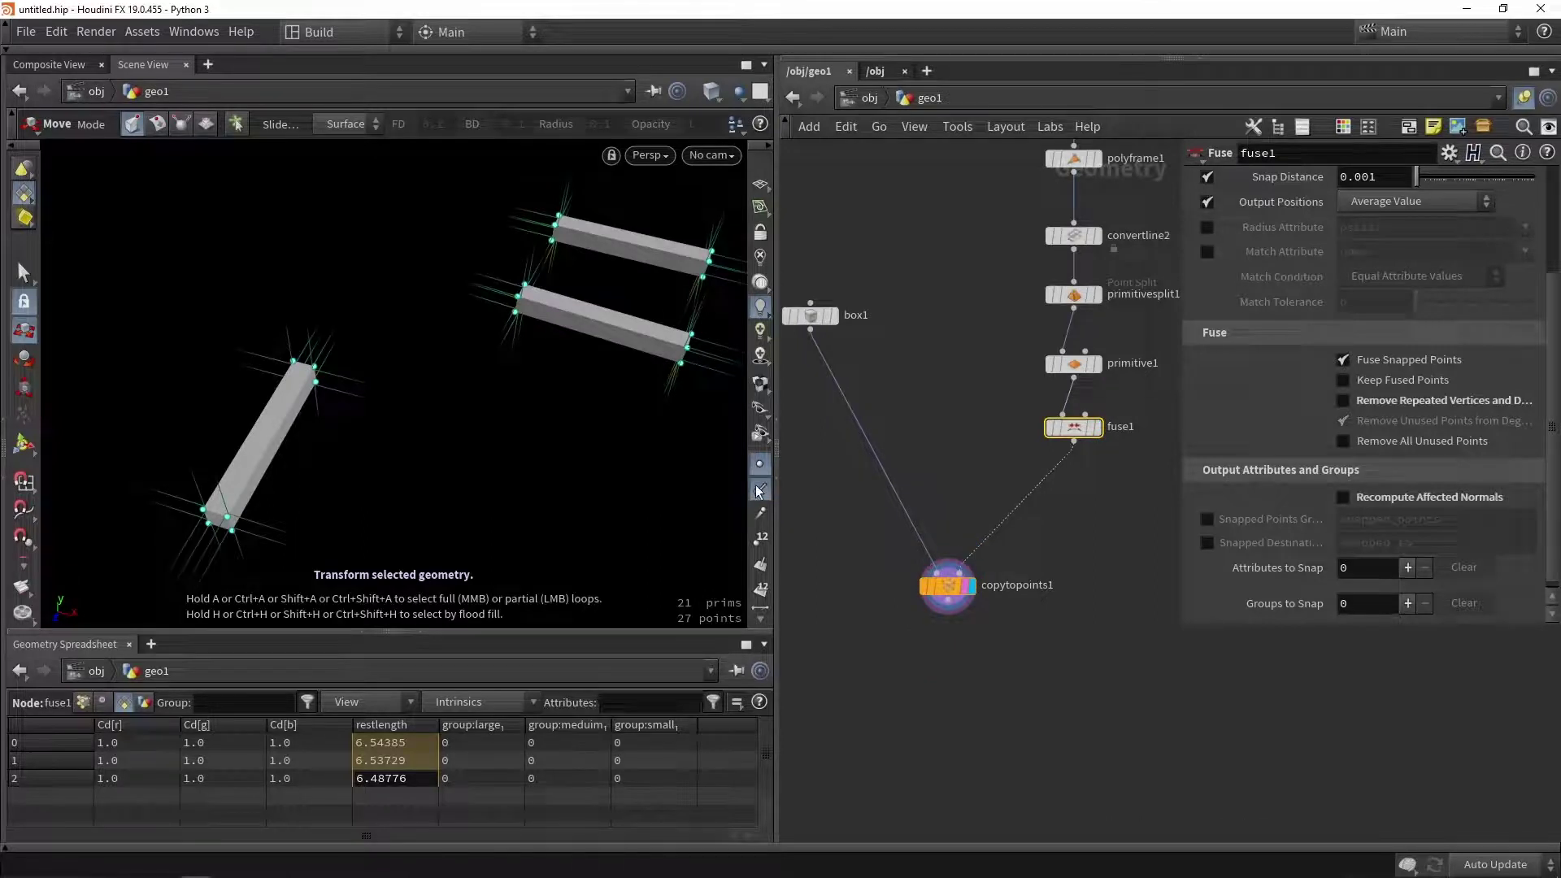
middle_click_drag(813, 244, 959, 333)
left_click_drag(878, 295, 1047, 452)
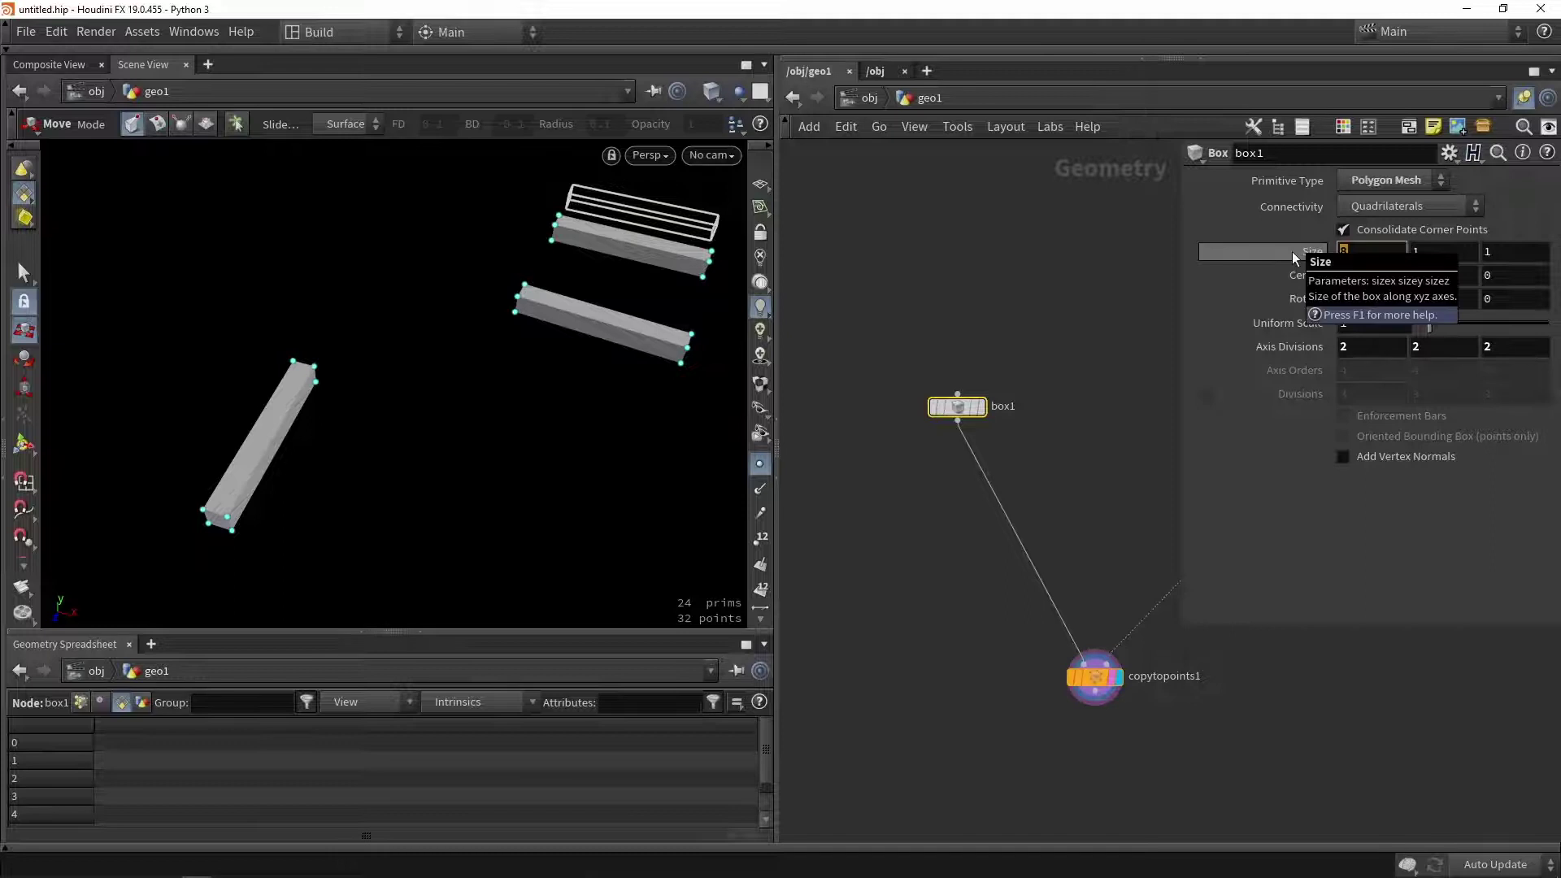
left_click(1502, 252)
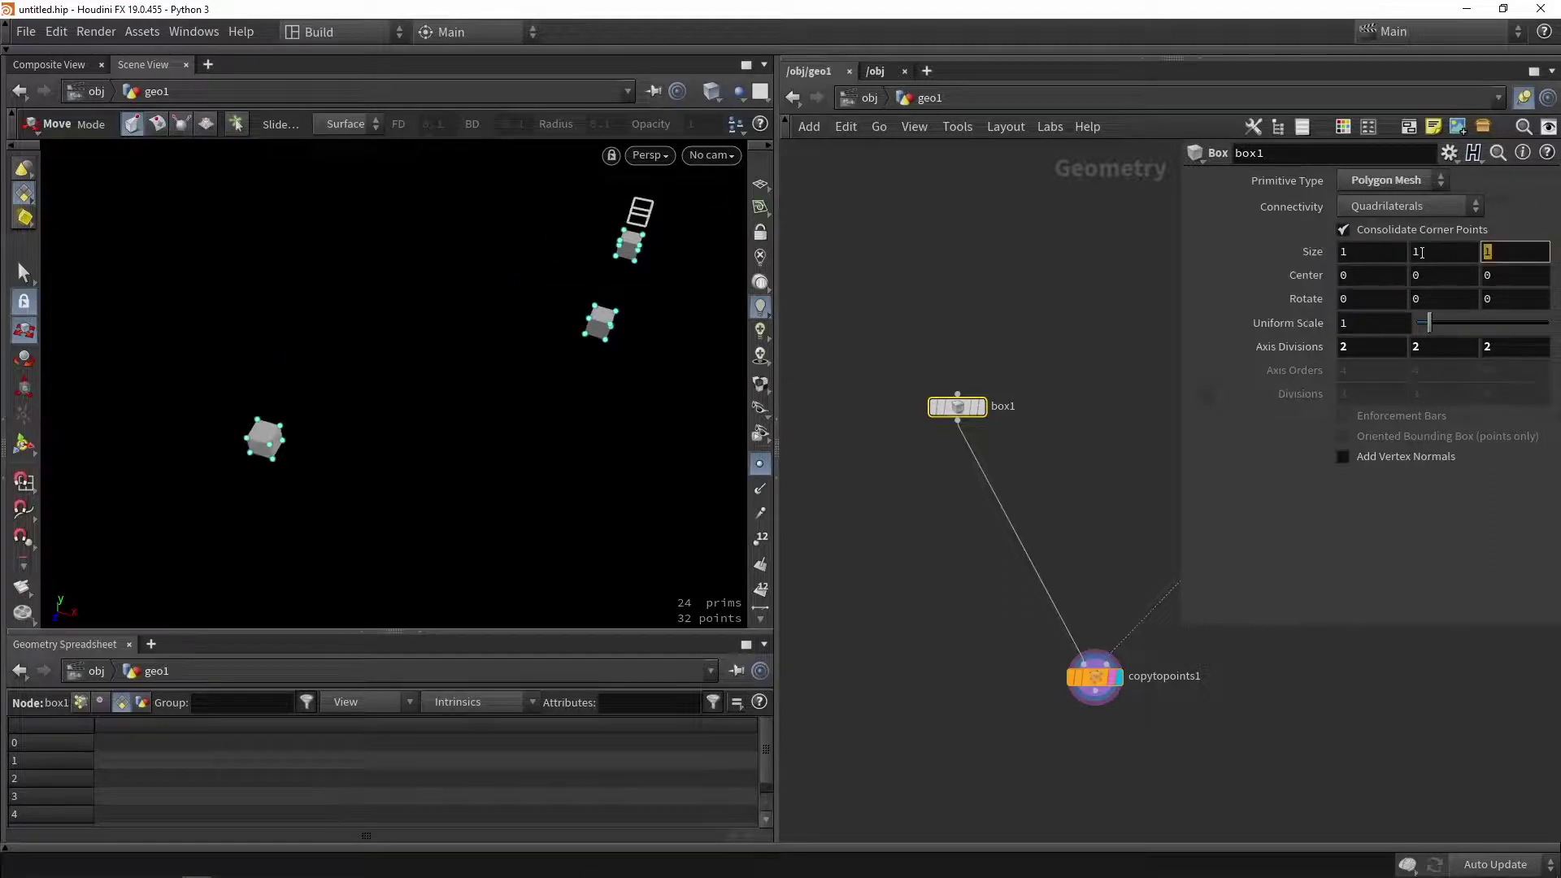
type("8")
key("Return")
left_click_drag(422, 382, 516, 351)
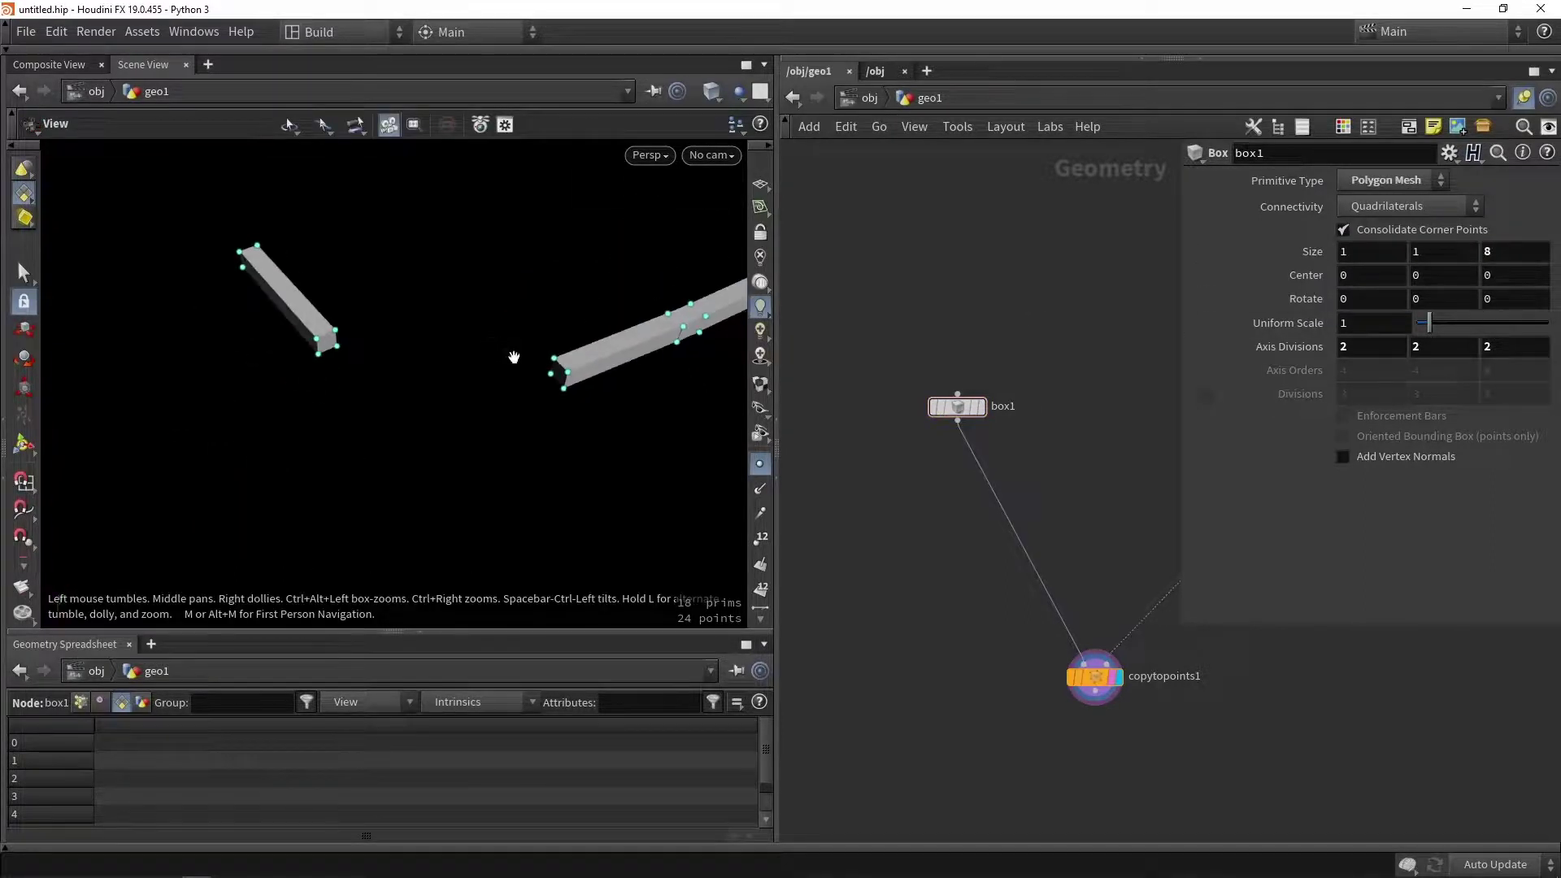
left_click(760, 464)
left_click_drag(617, 451, 325, 356, "alt")
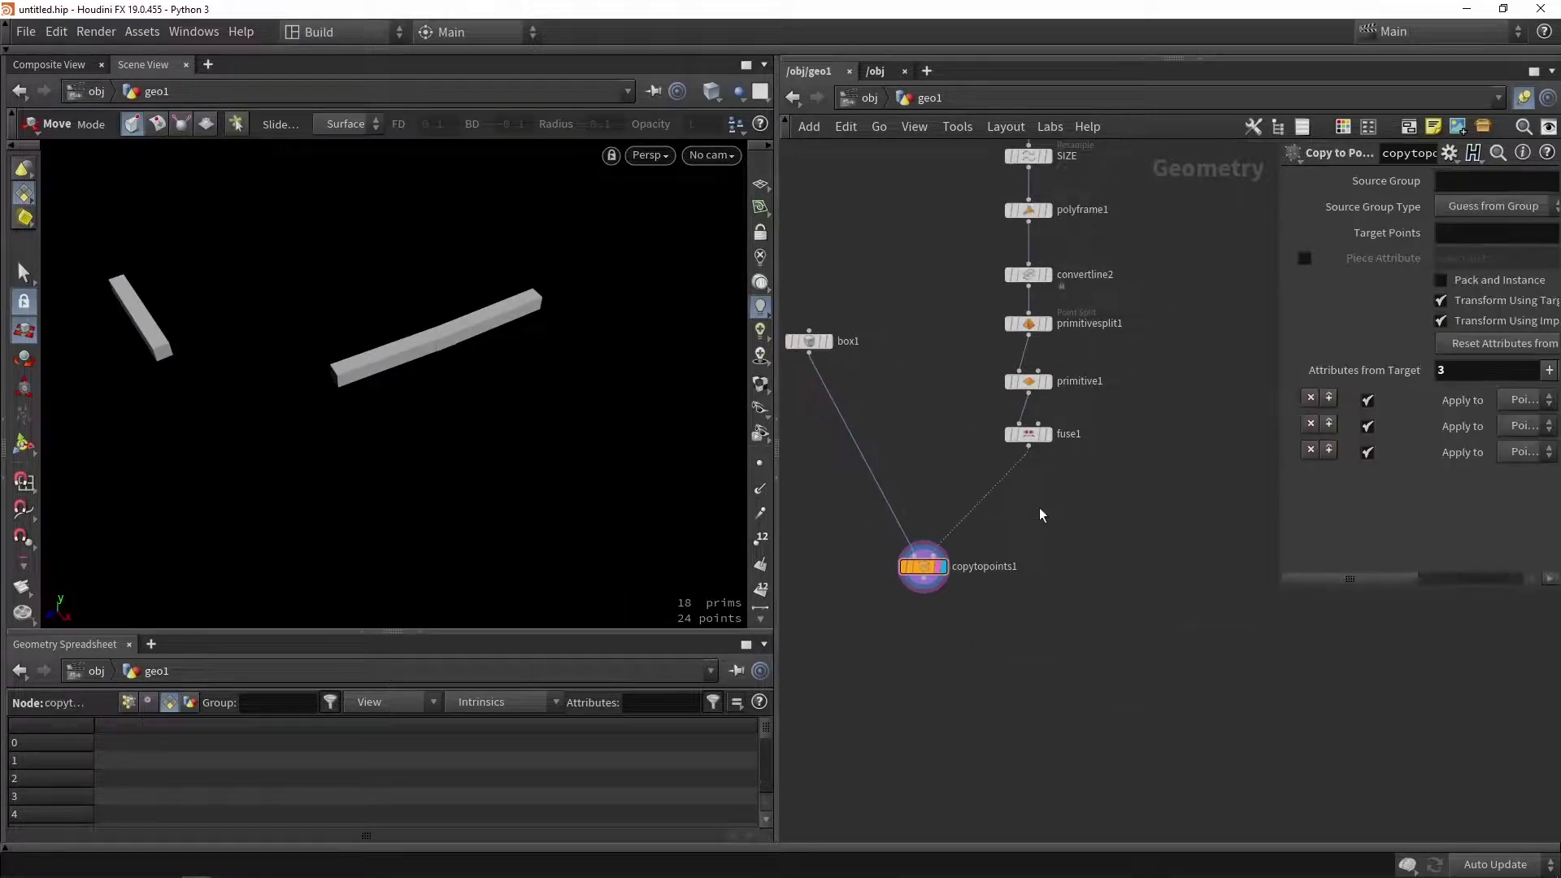
Switch the viewport to wireframe to view the bars
key("w")
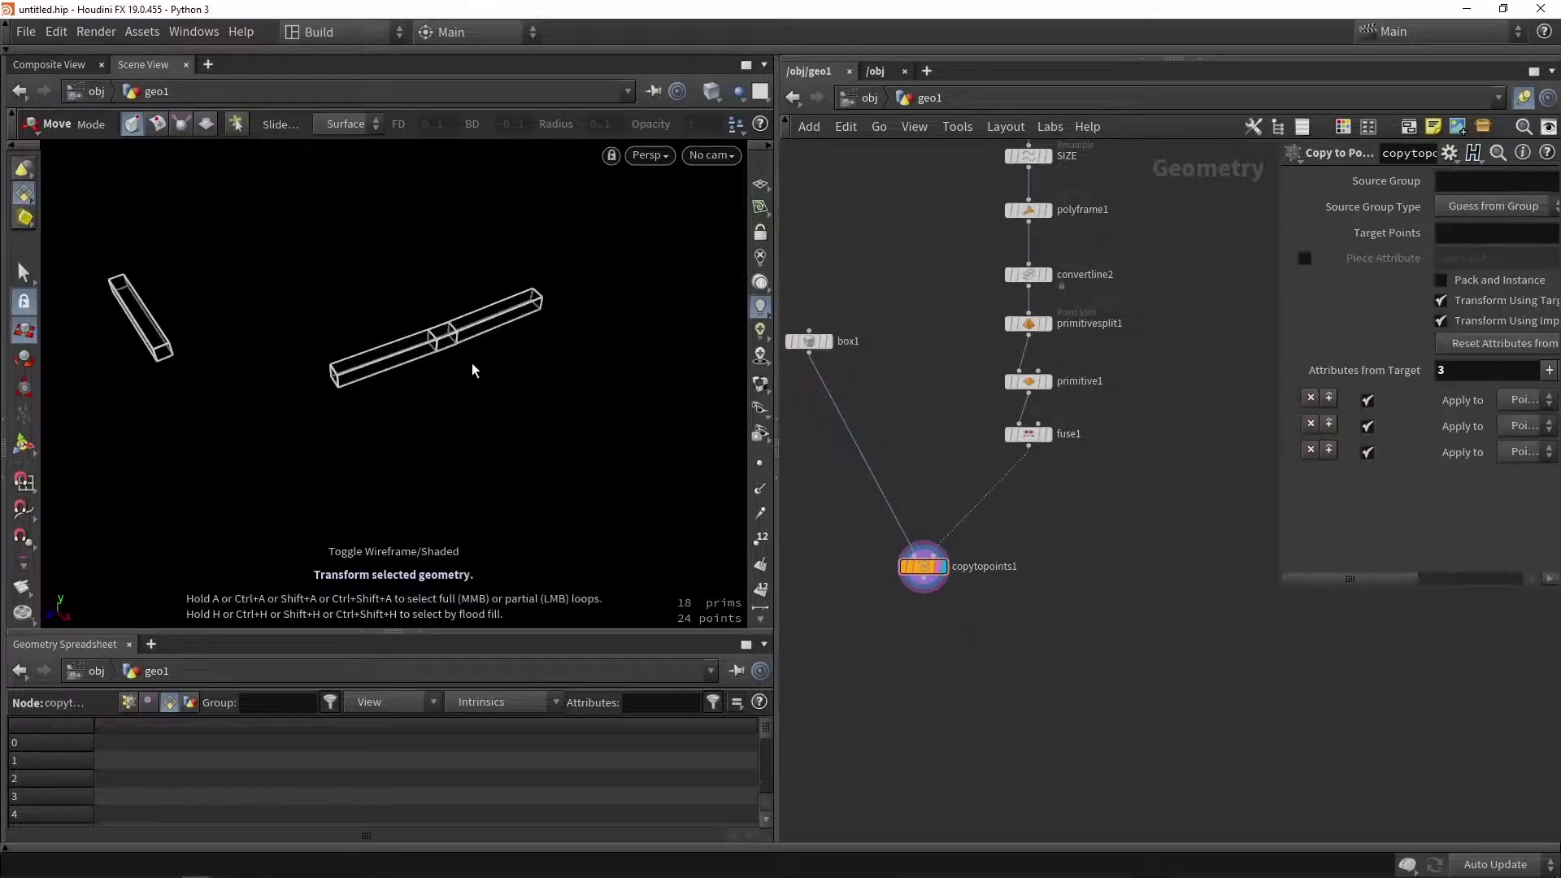
scroll(1031, 423, "up", 3)
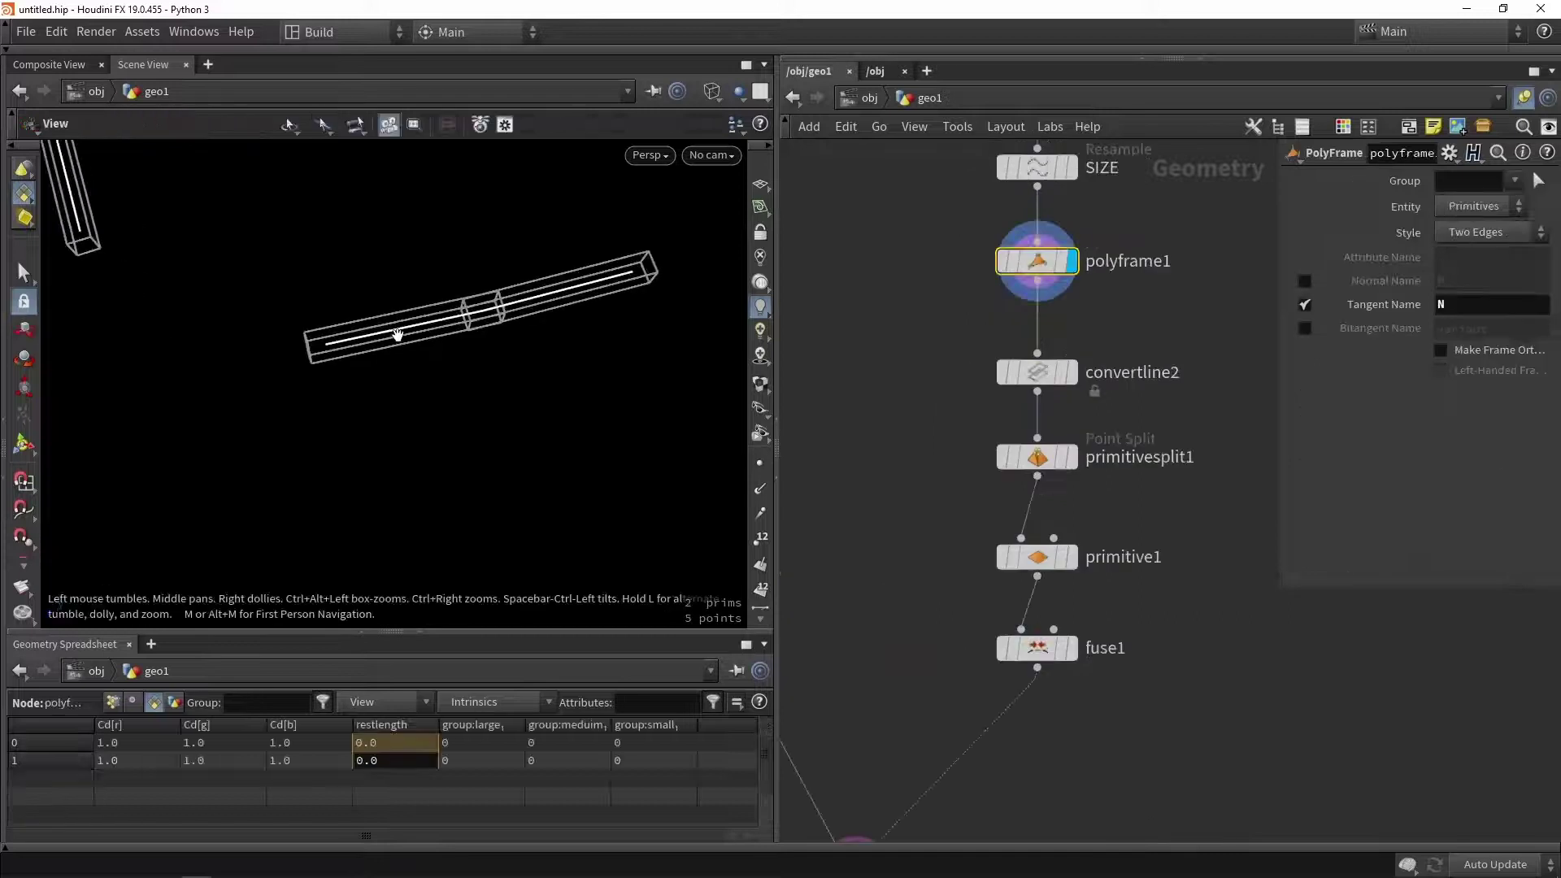
scroll(398, 335, "up", 3)
key("t")
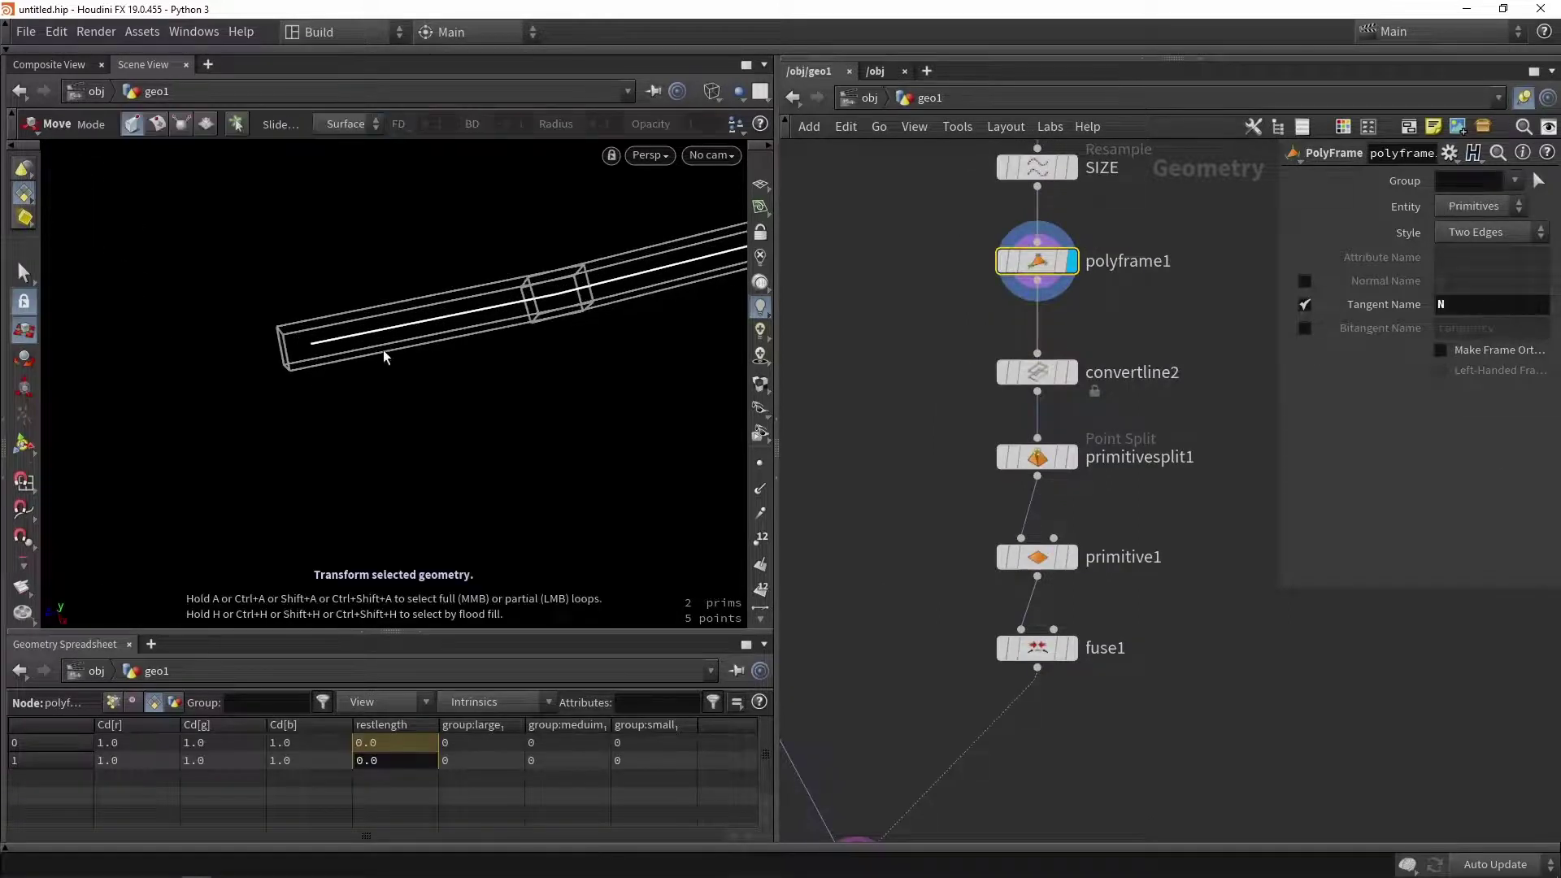
scroll(1223, 501, "down", 3)
scroll(1057, 431, "up", 4)
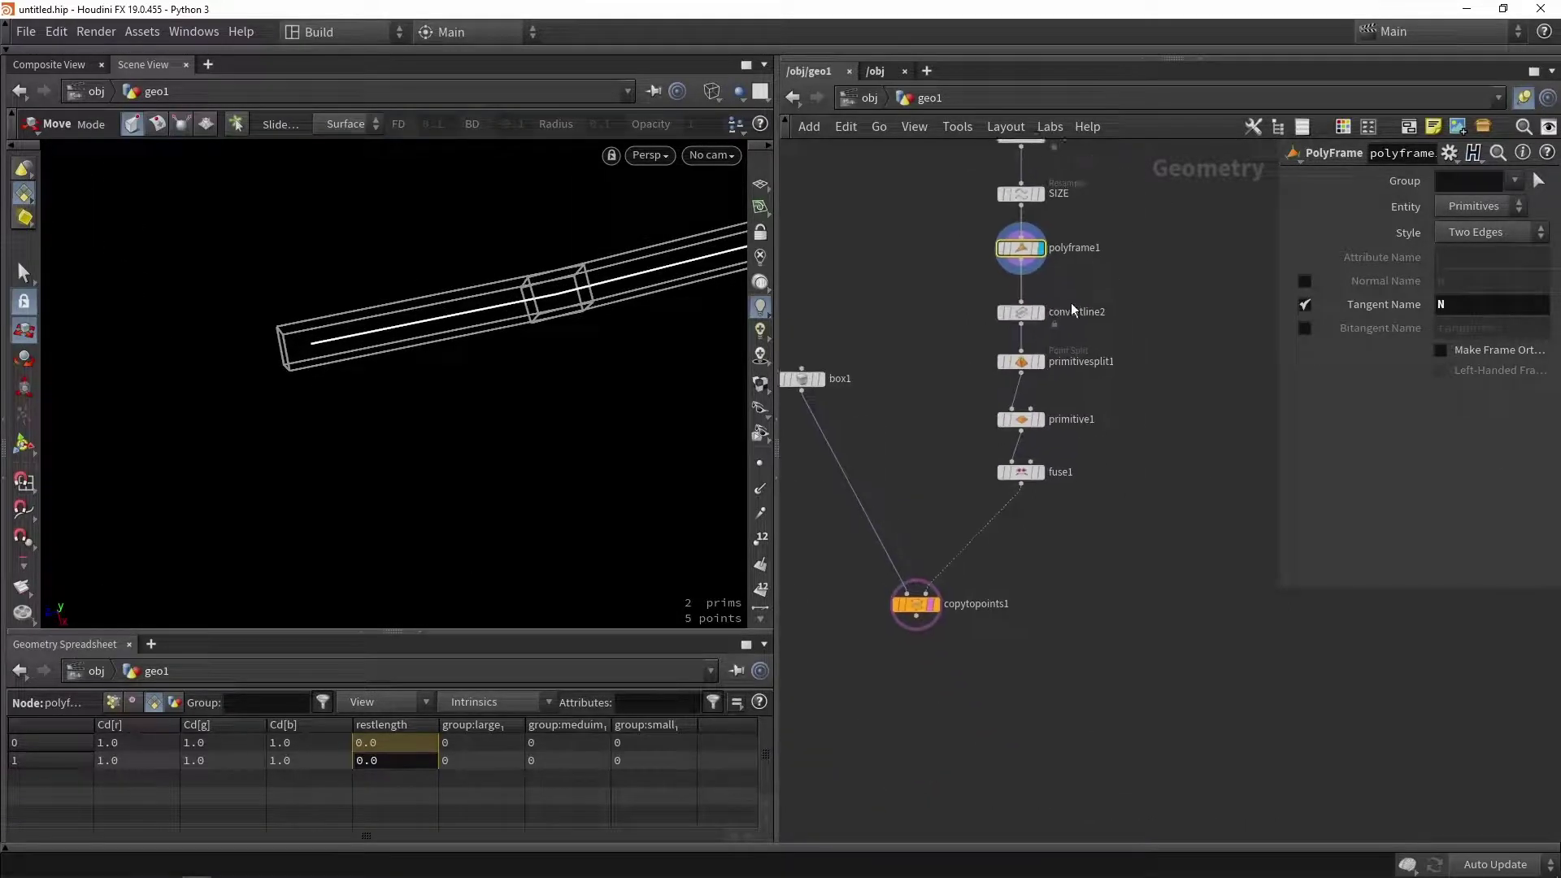
Display convertline2 and read restlength values 6.54385, 6.53729 and 6.48776 in the spreadsheet
mouse_move(1028, 426)
left_click(1031, 284)
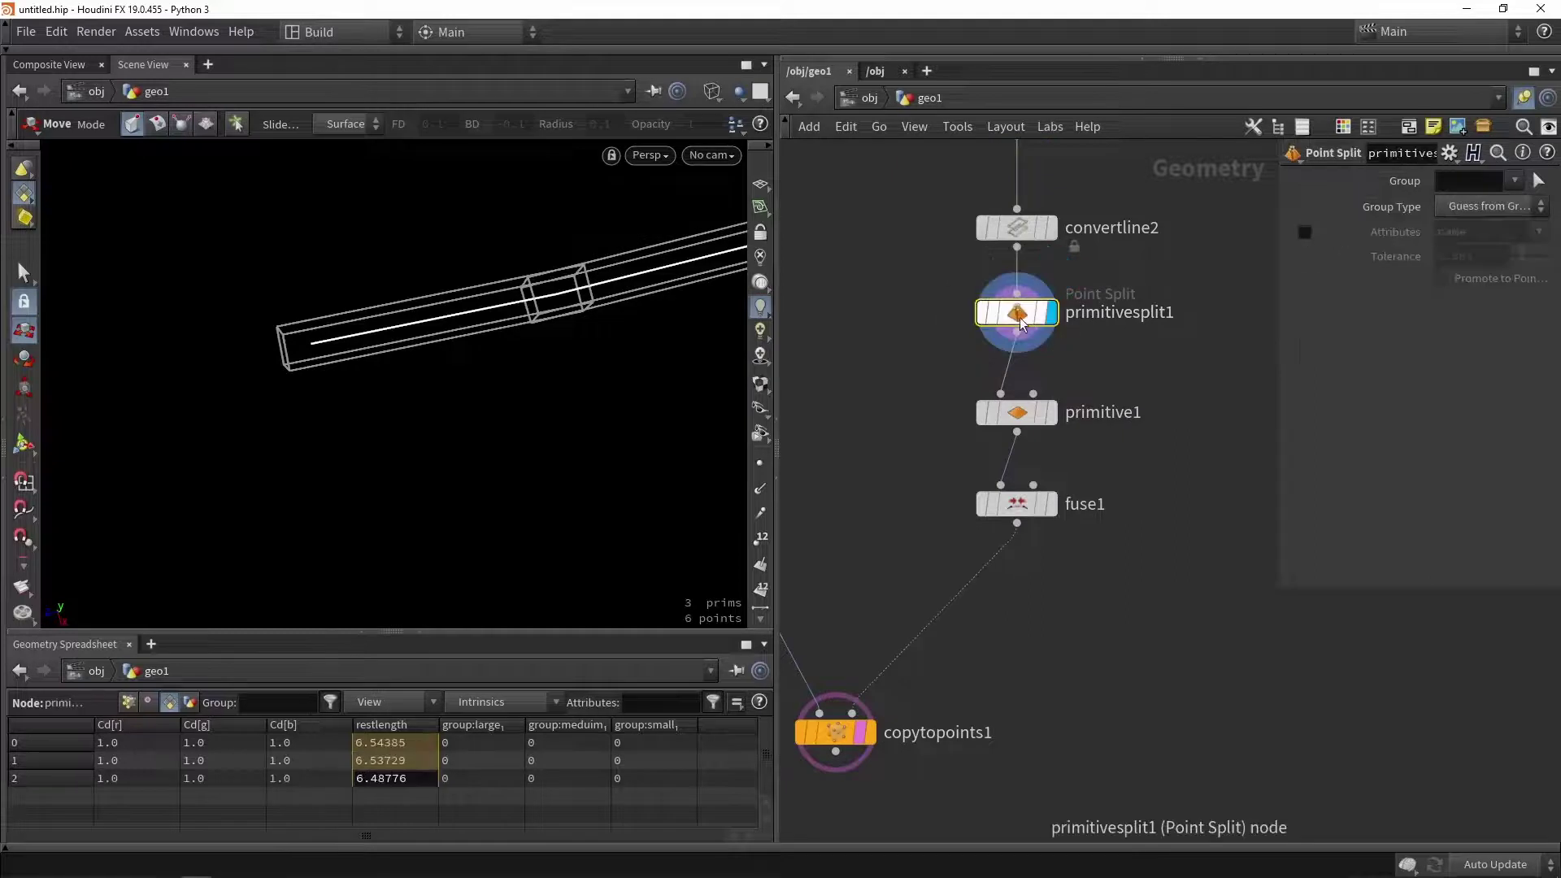
left_click(1021, 228)
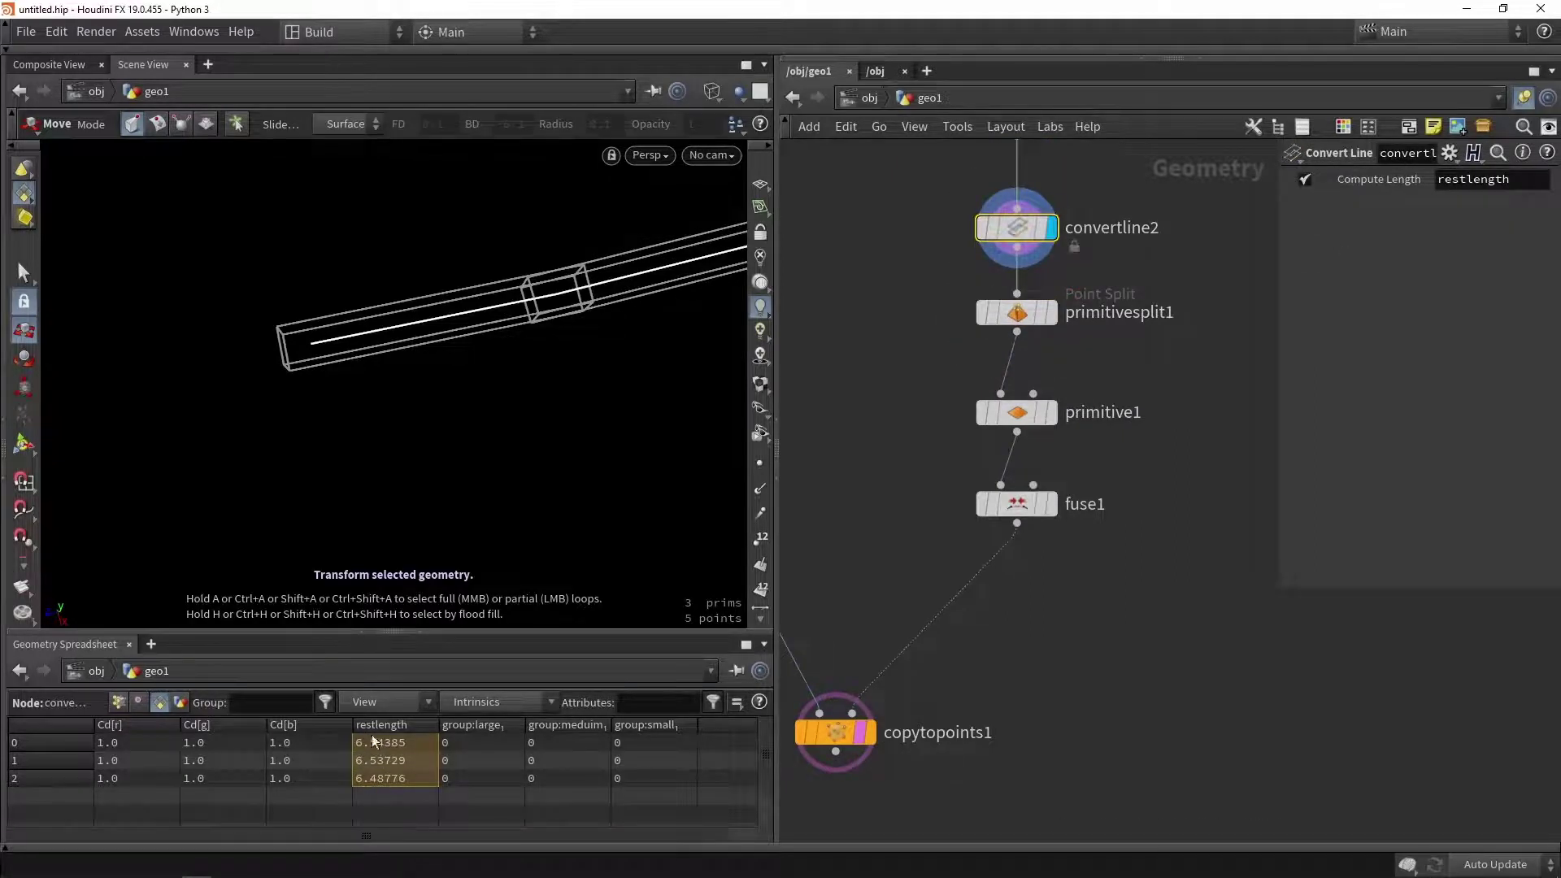
middle_click_drag(932, 351, 910, 423)
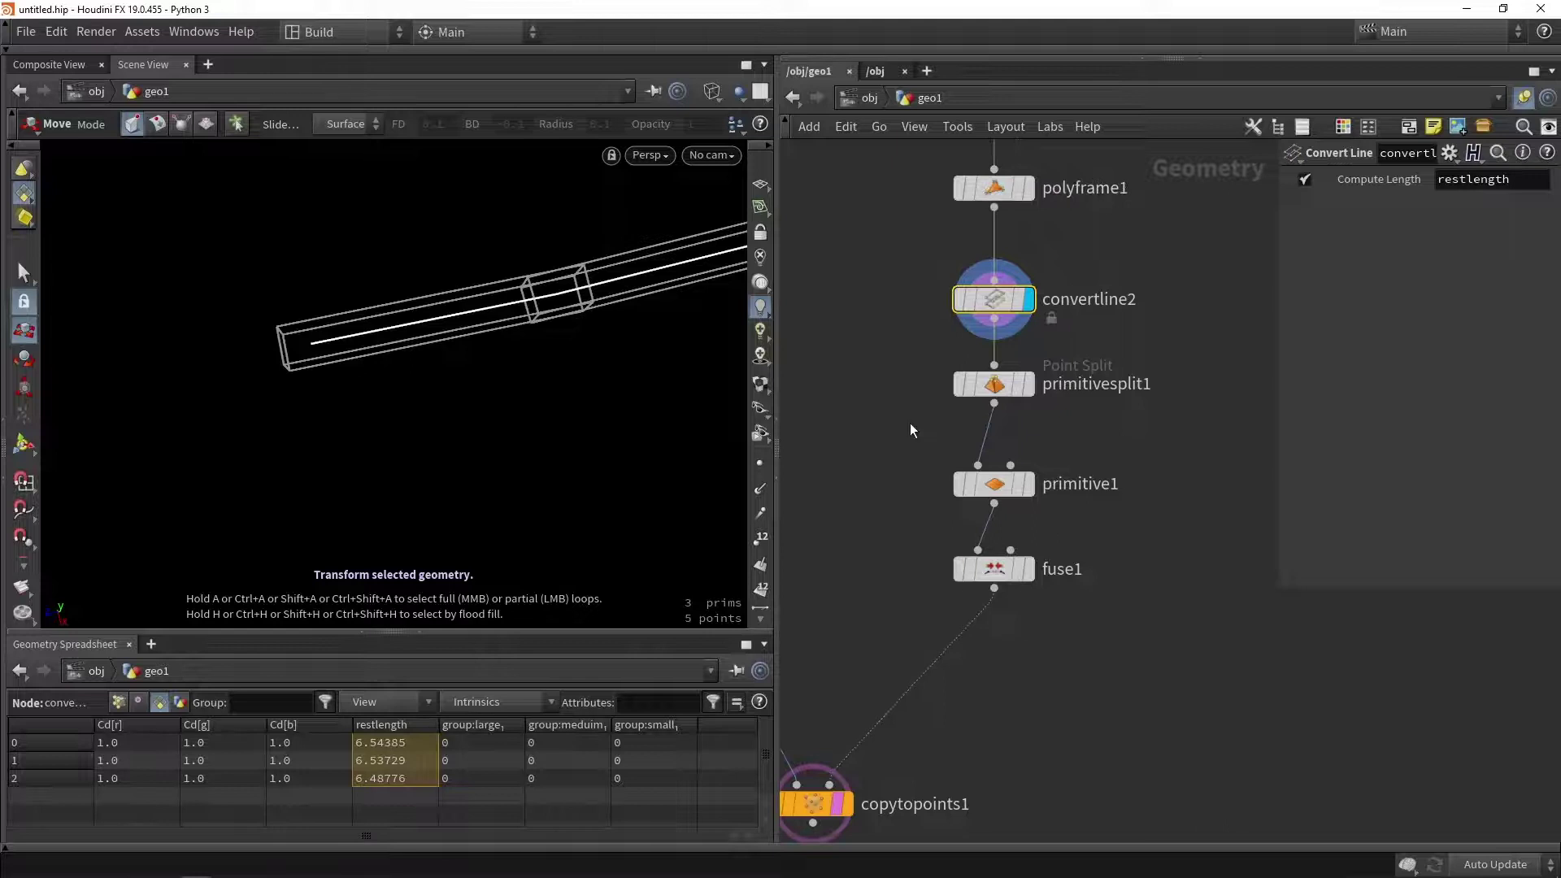
left_click(1120, 438)
Insert an Attribute Promote node between primitivesplit1 and primitive1 and display it
key("Tab")
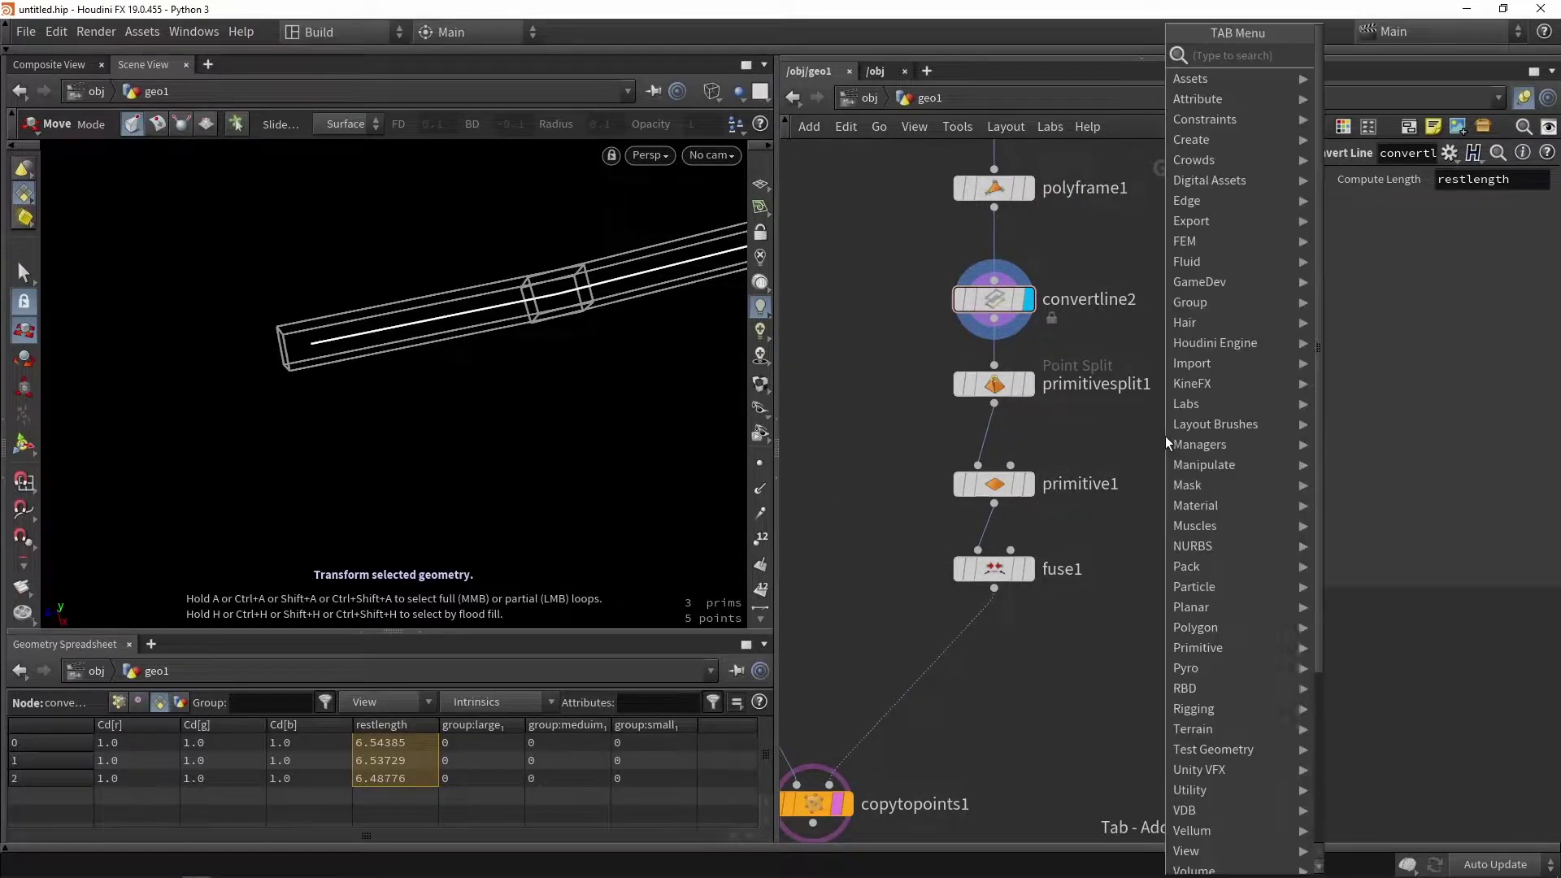
type("promo")
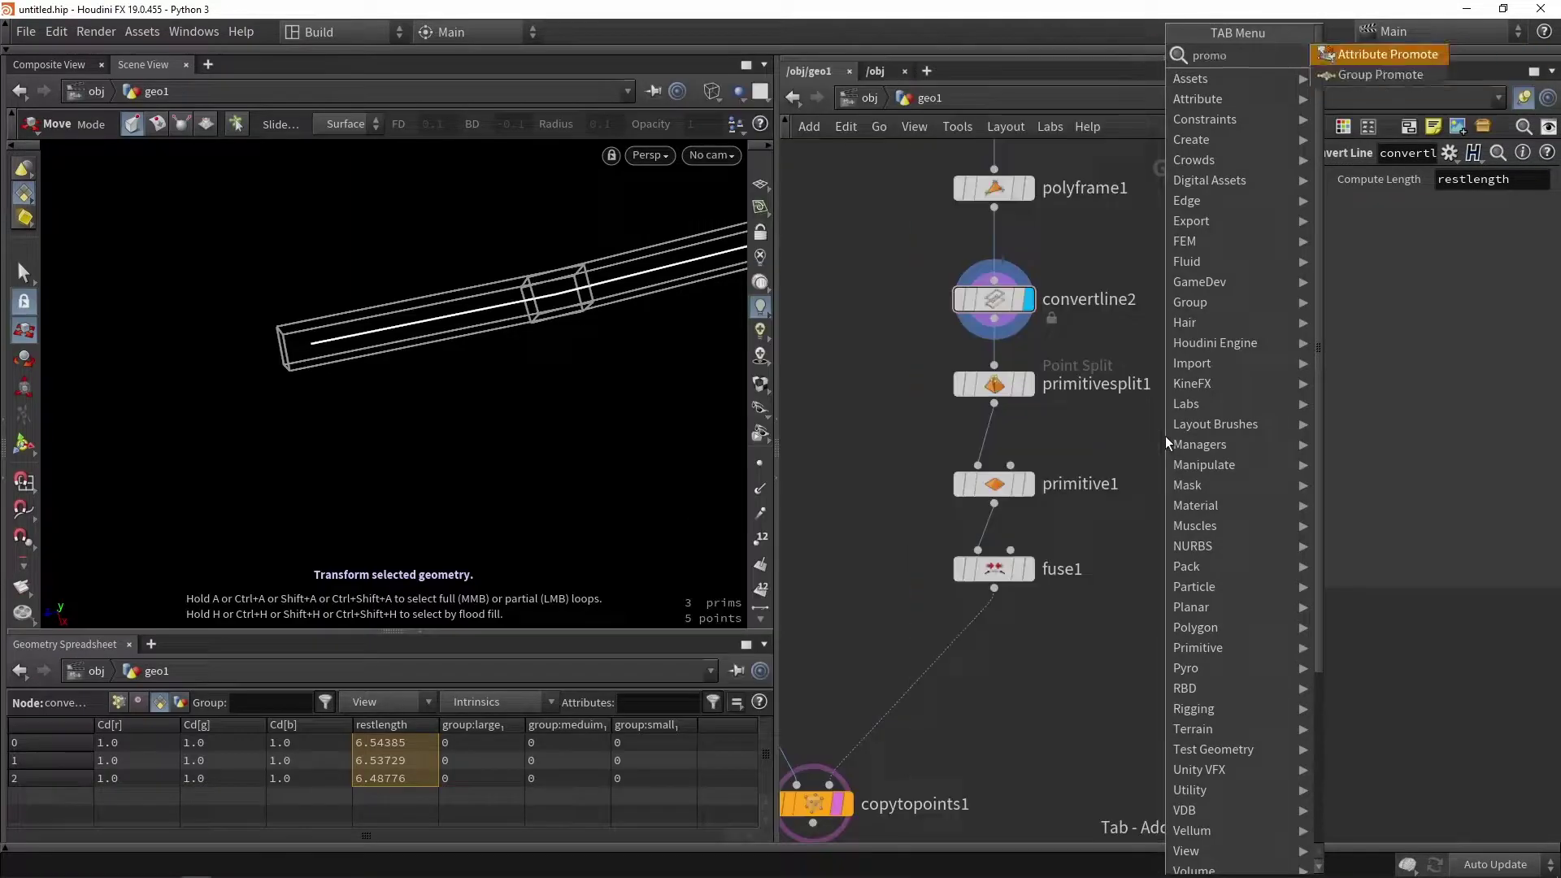
left_click(1382, 54)
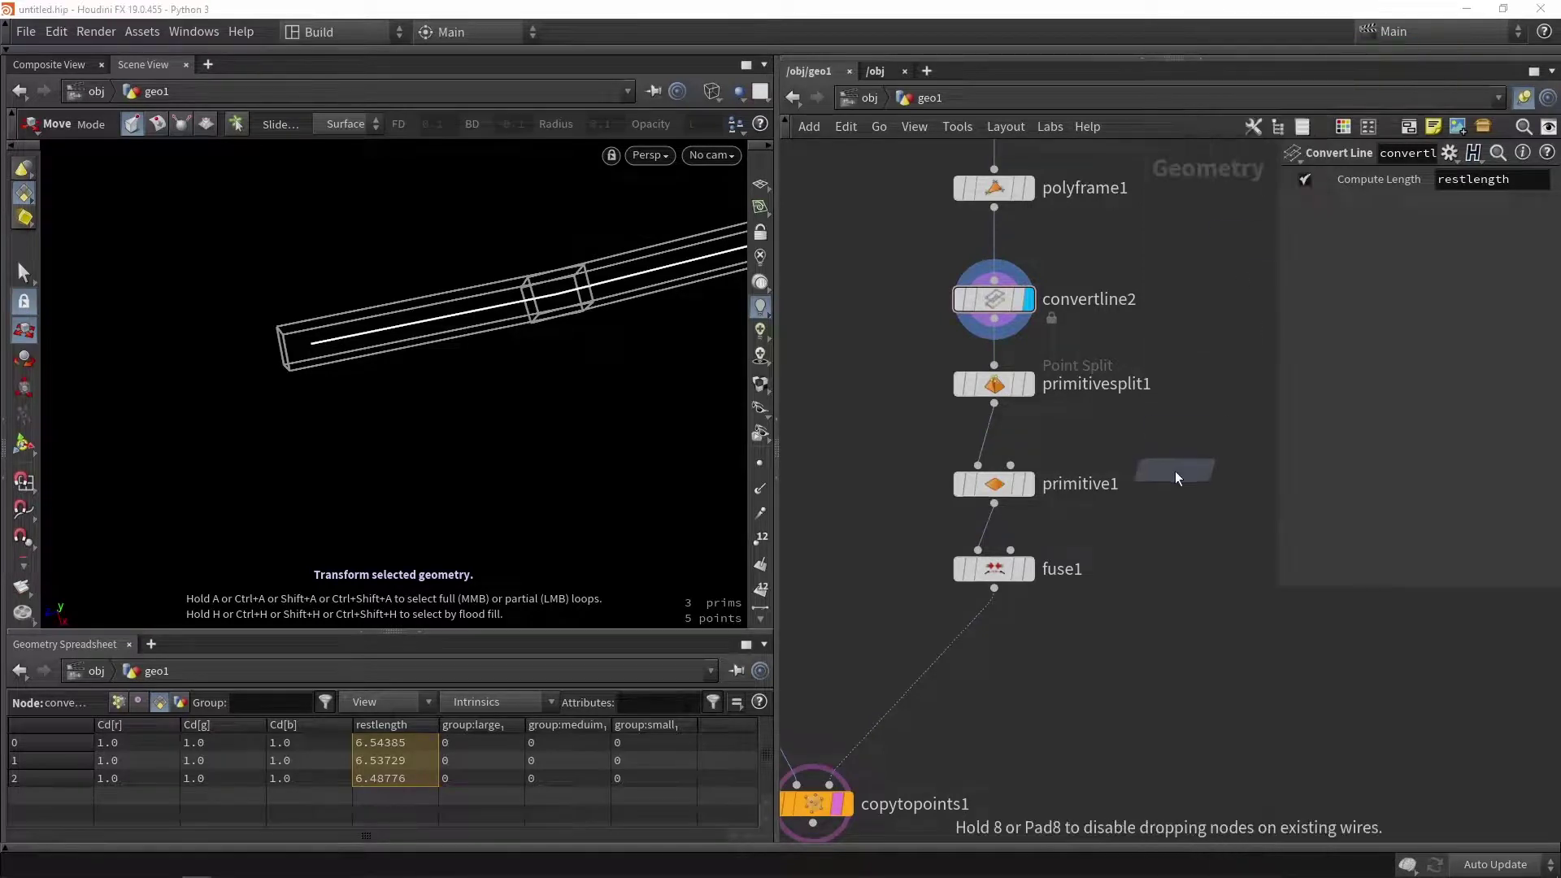
left_click(1174, 471)
left_click_drag(1174, 470, 966, 460)
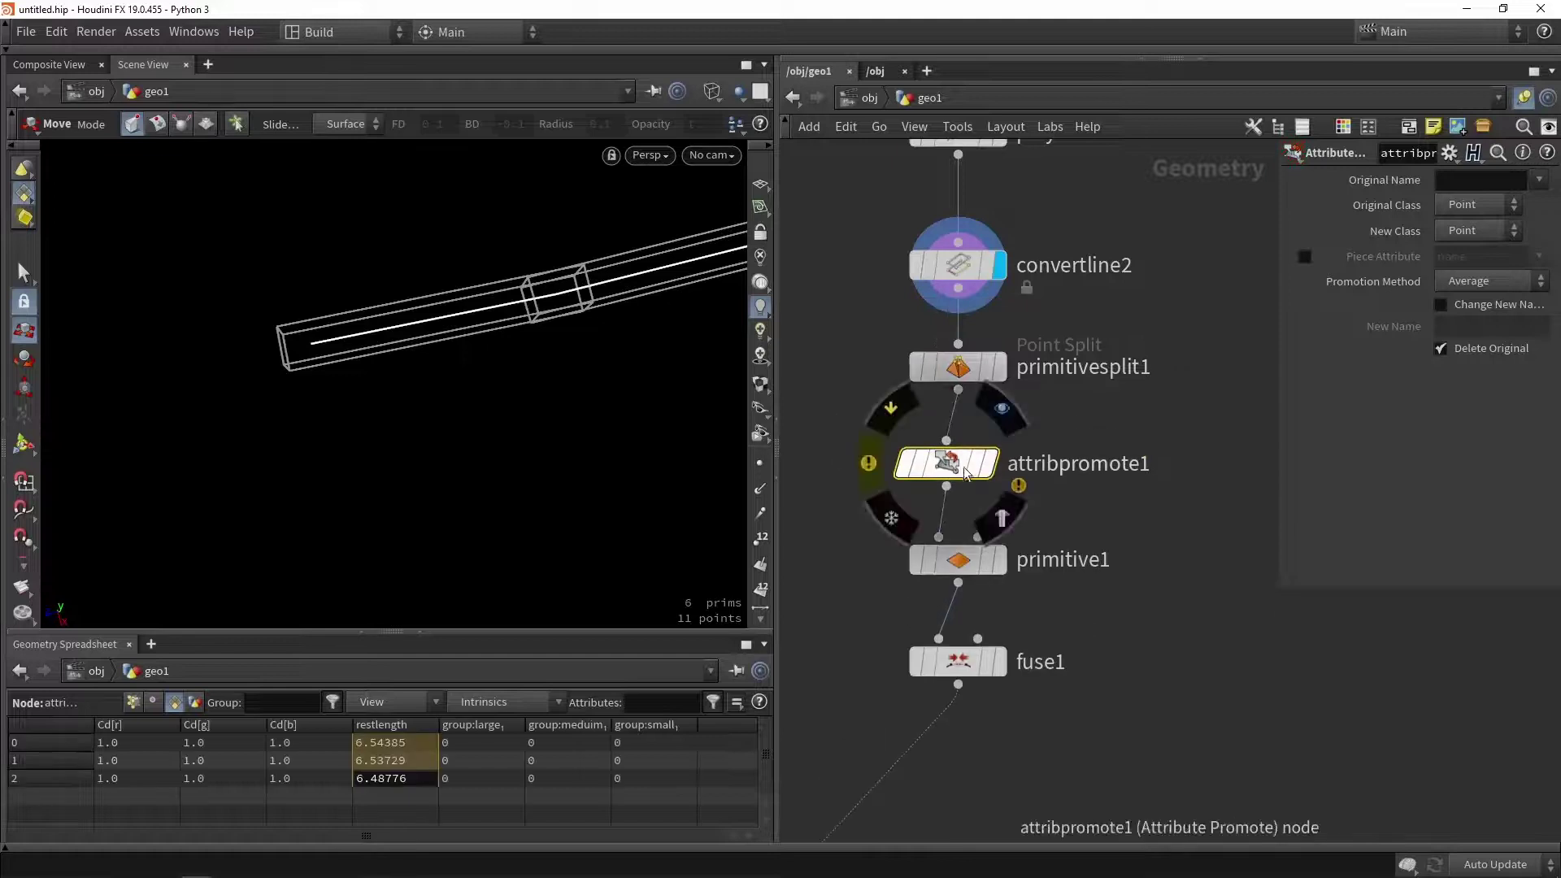
left_click(989, 470)
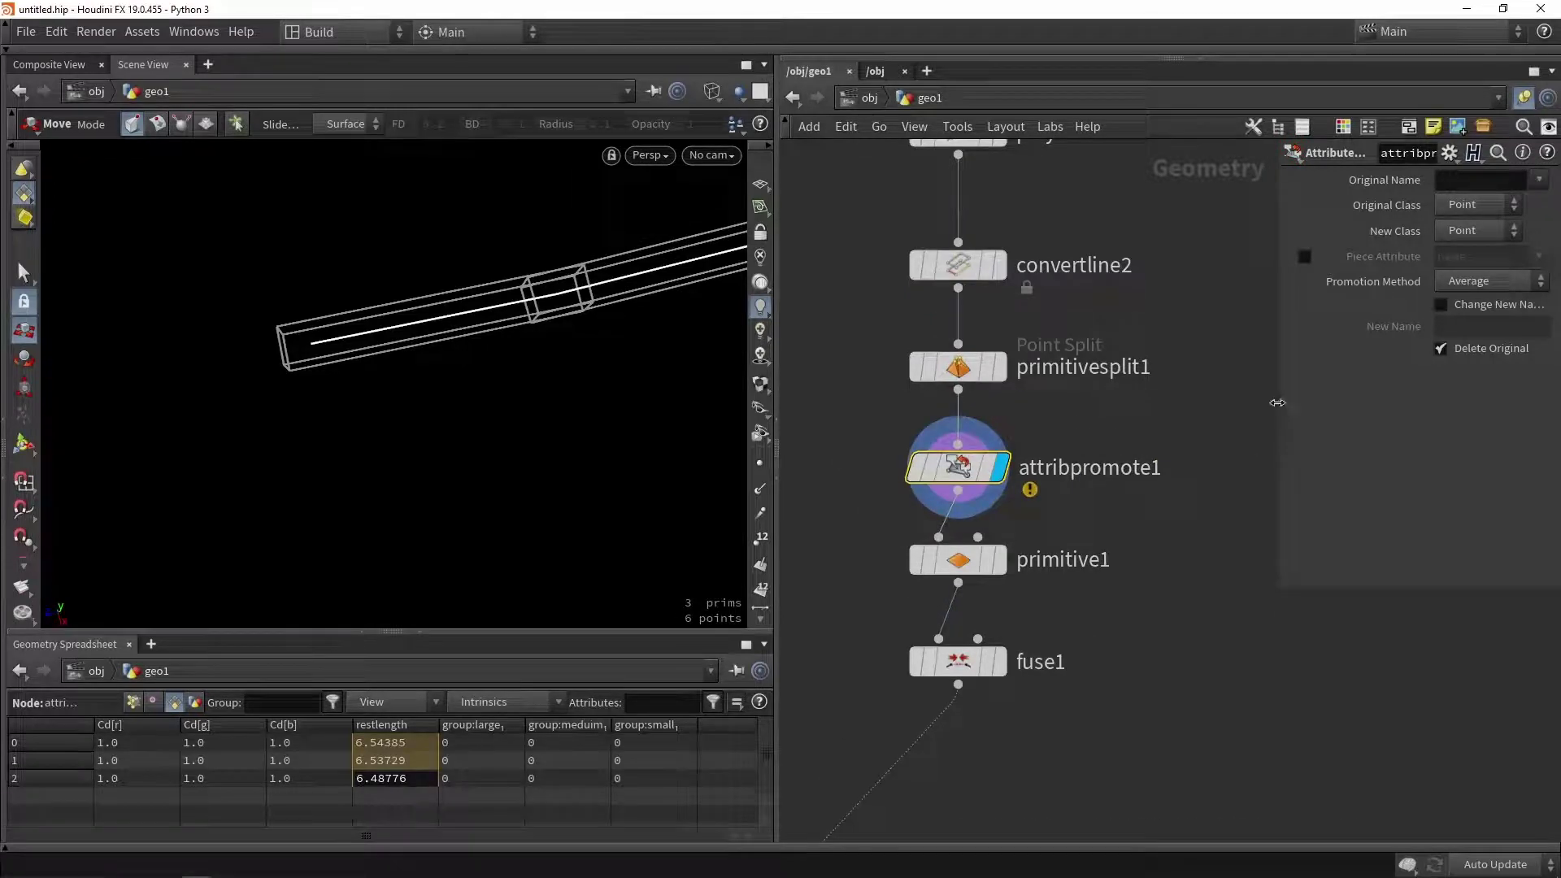
left_click_drag(1275, 410, 1114, 410)
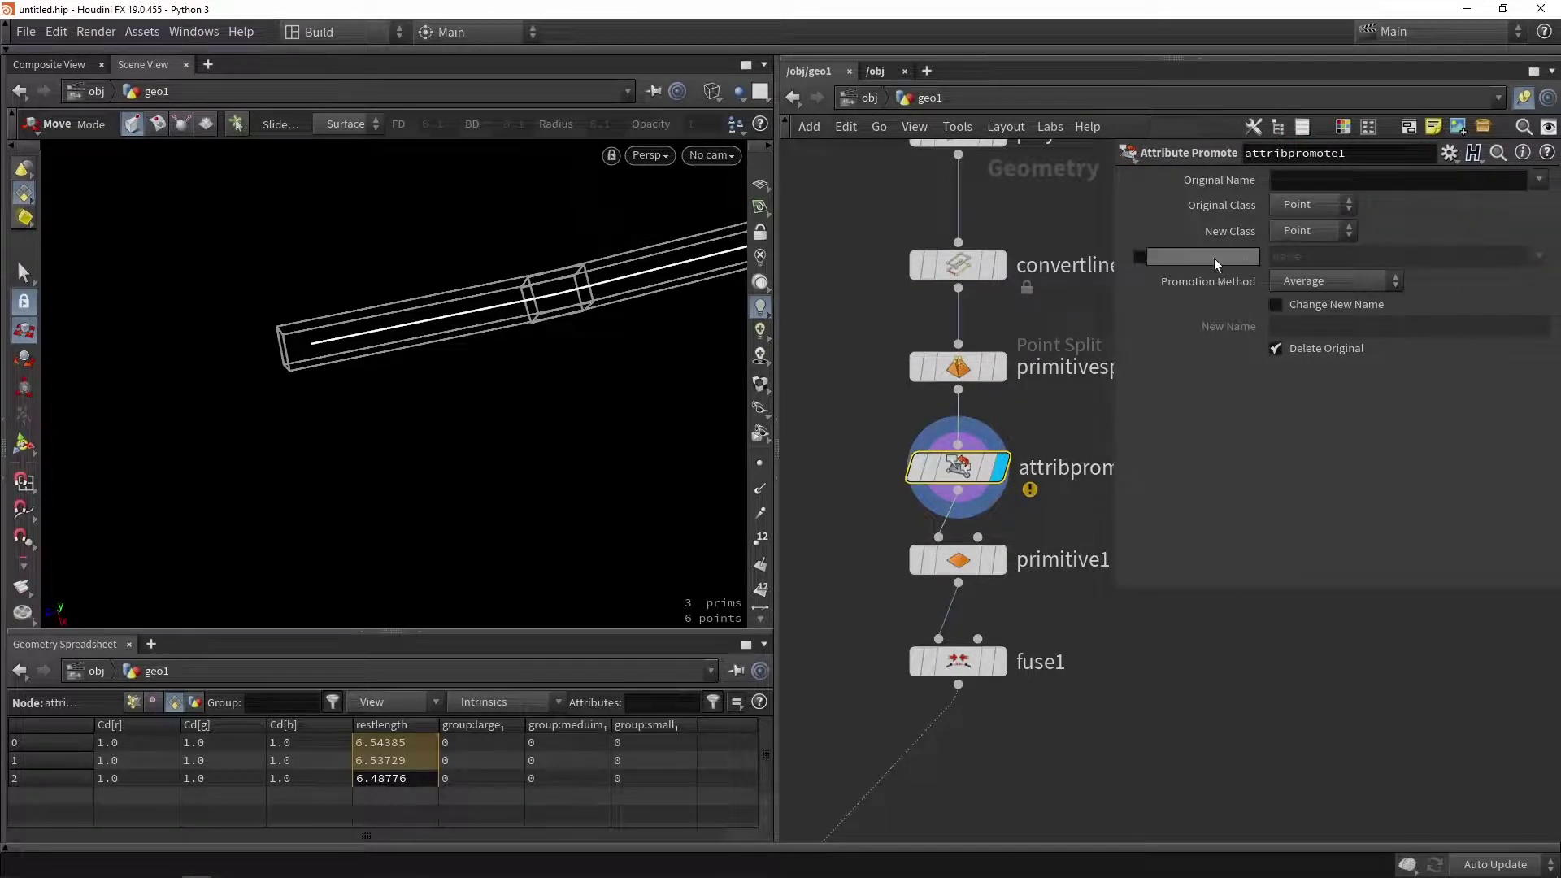
Promote restlength from Primitive class to points, then display fuse1's result
left_click(1305, 210)
left_click(1309, 229)
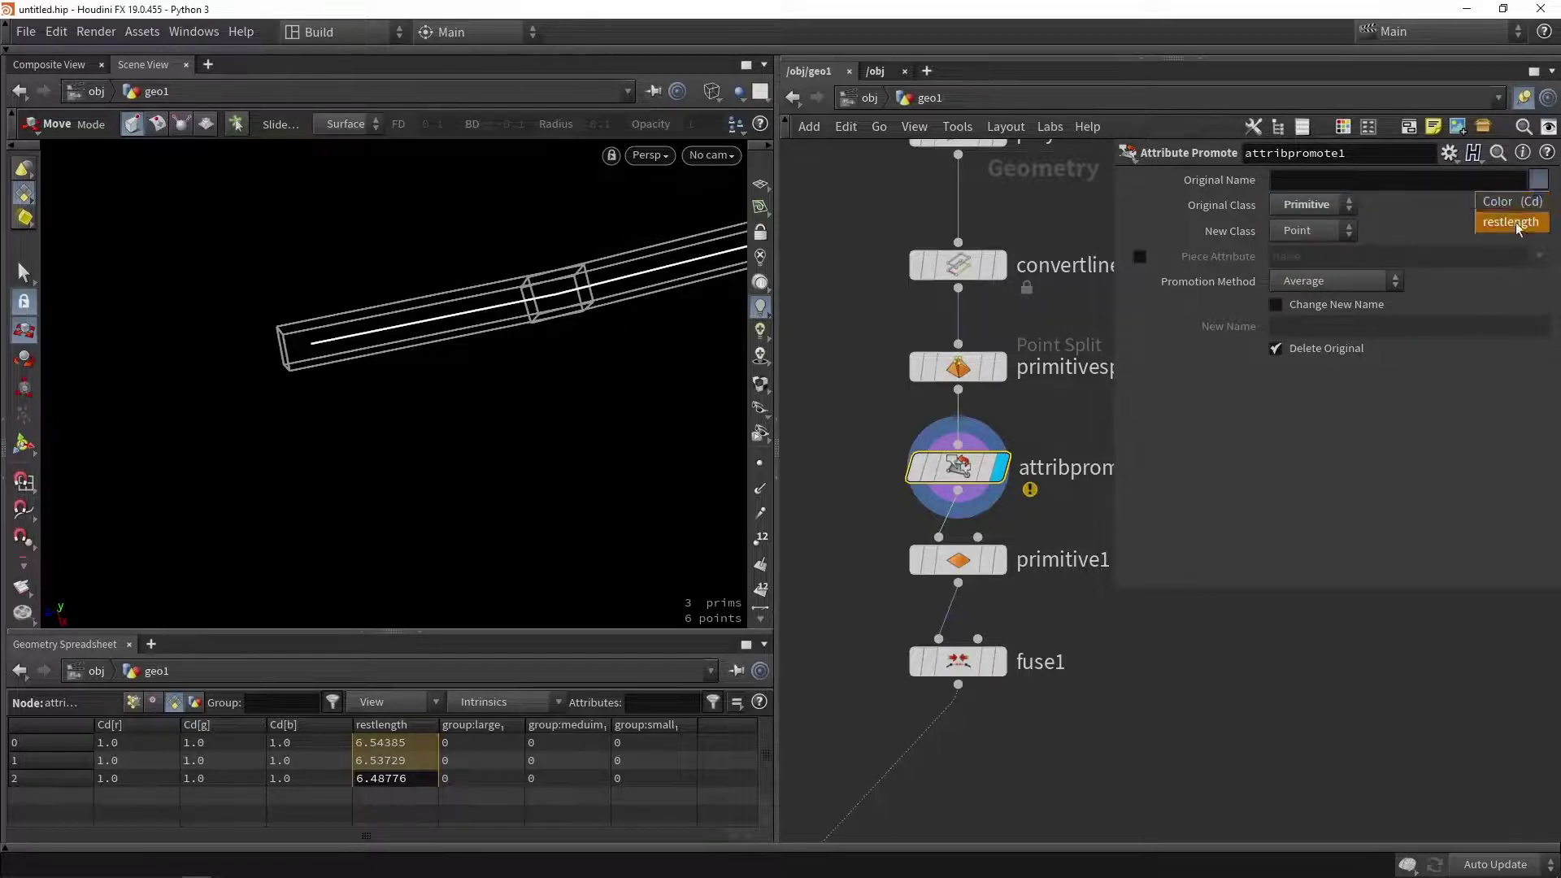
left_click(1510, 222)
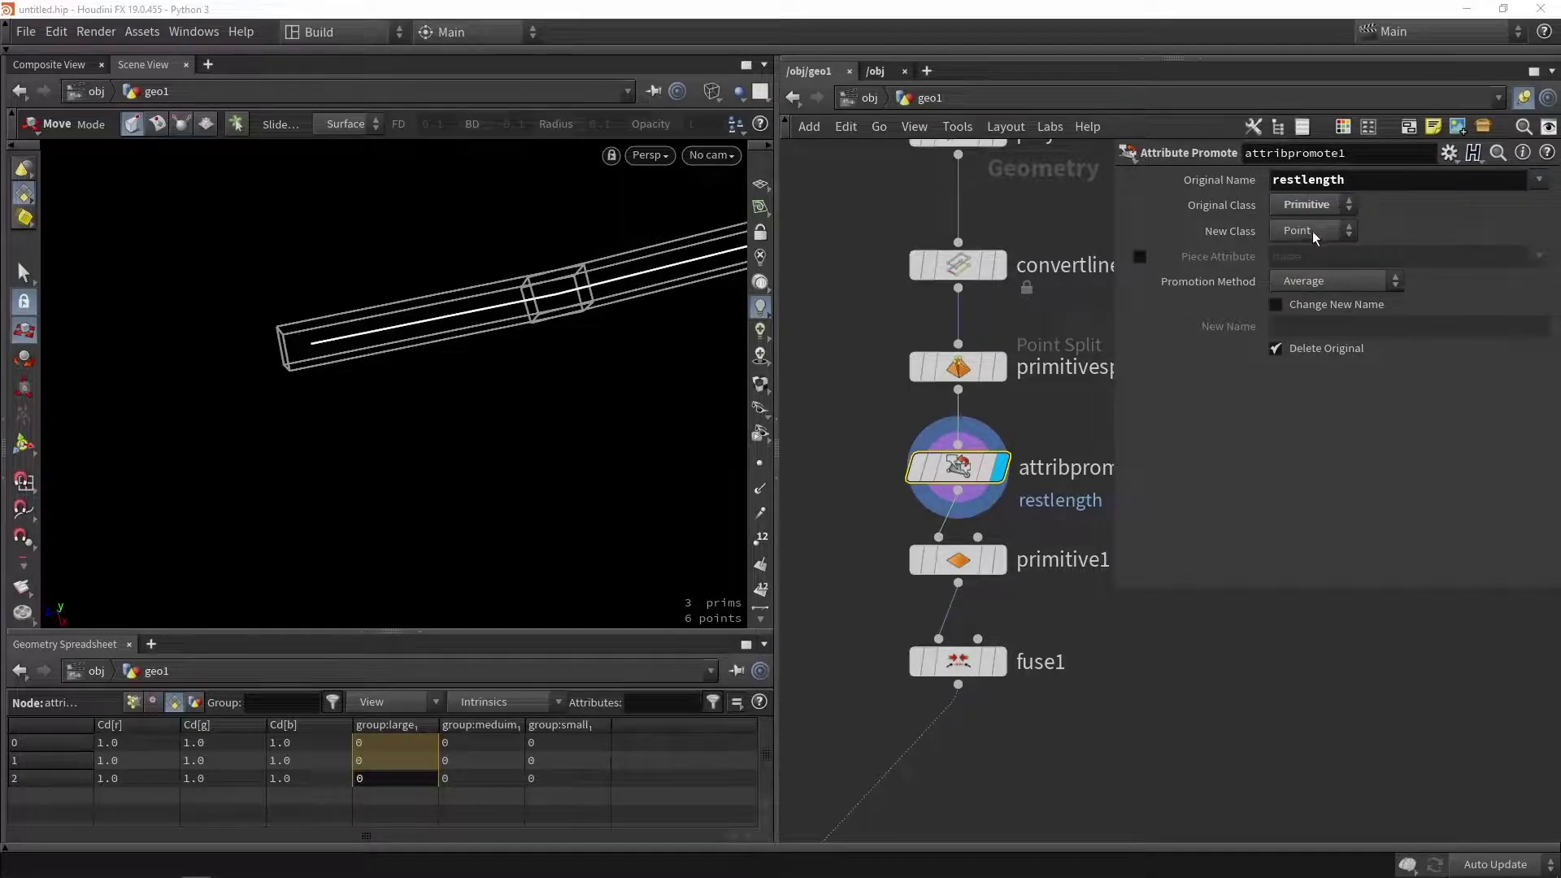
middle_click_drag(1083, 763, 1067, 562)
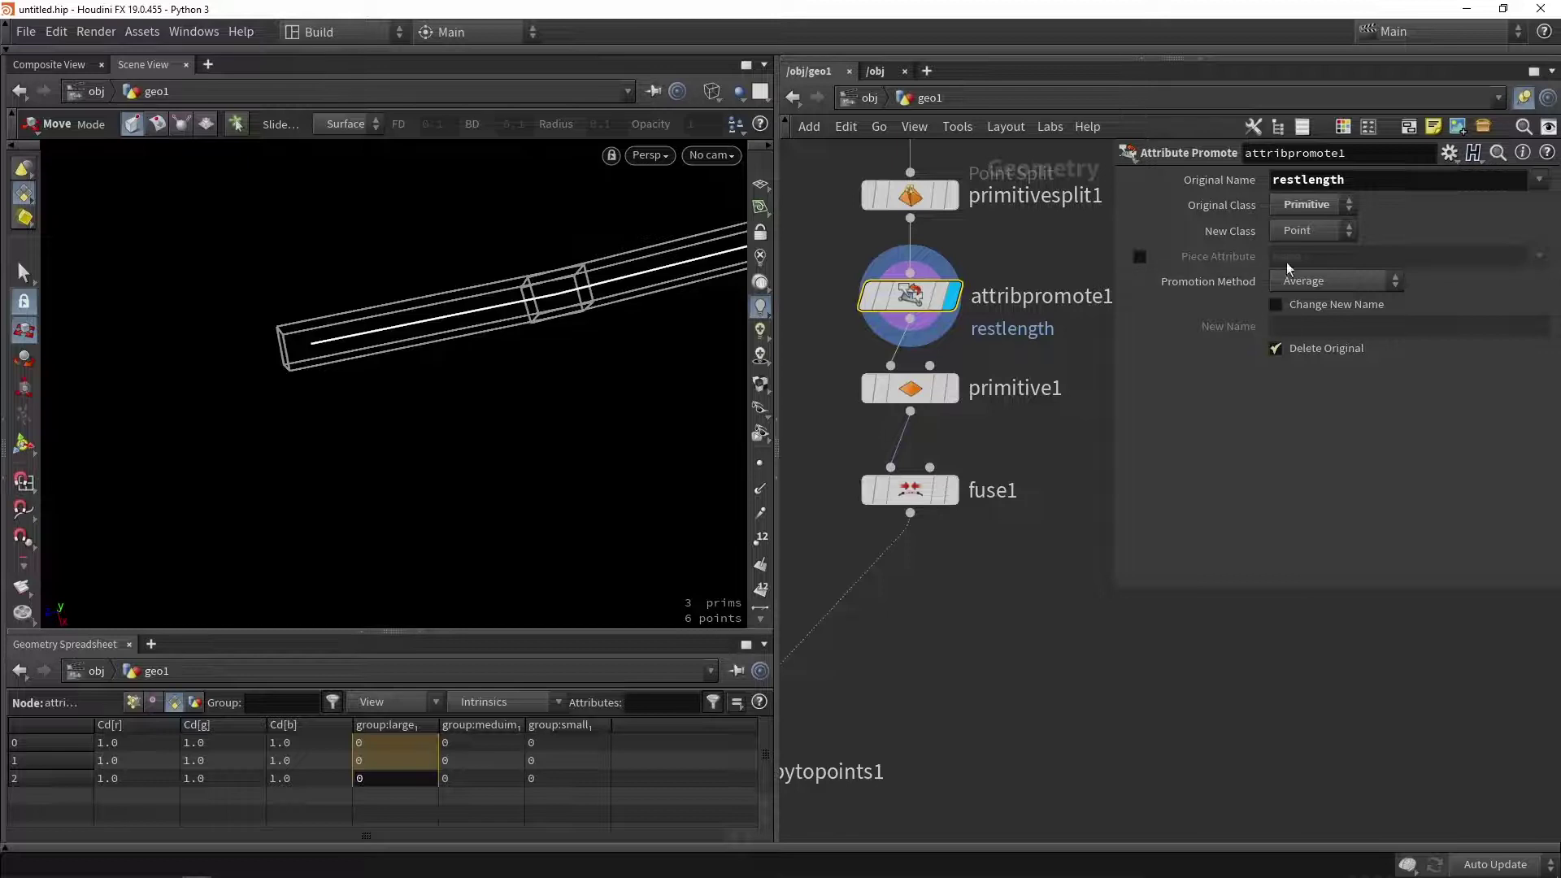
key("h")
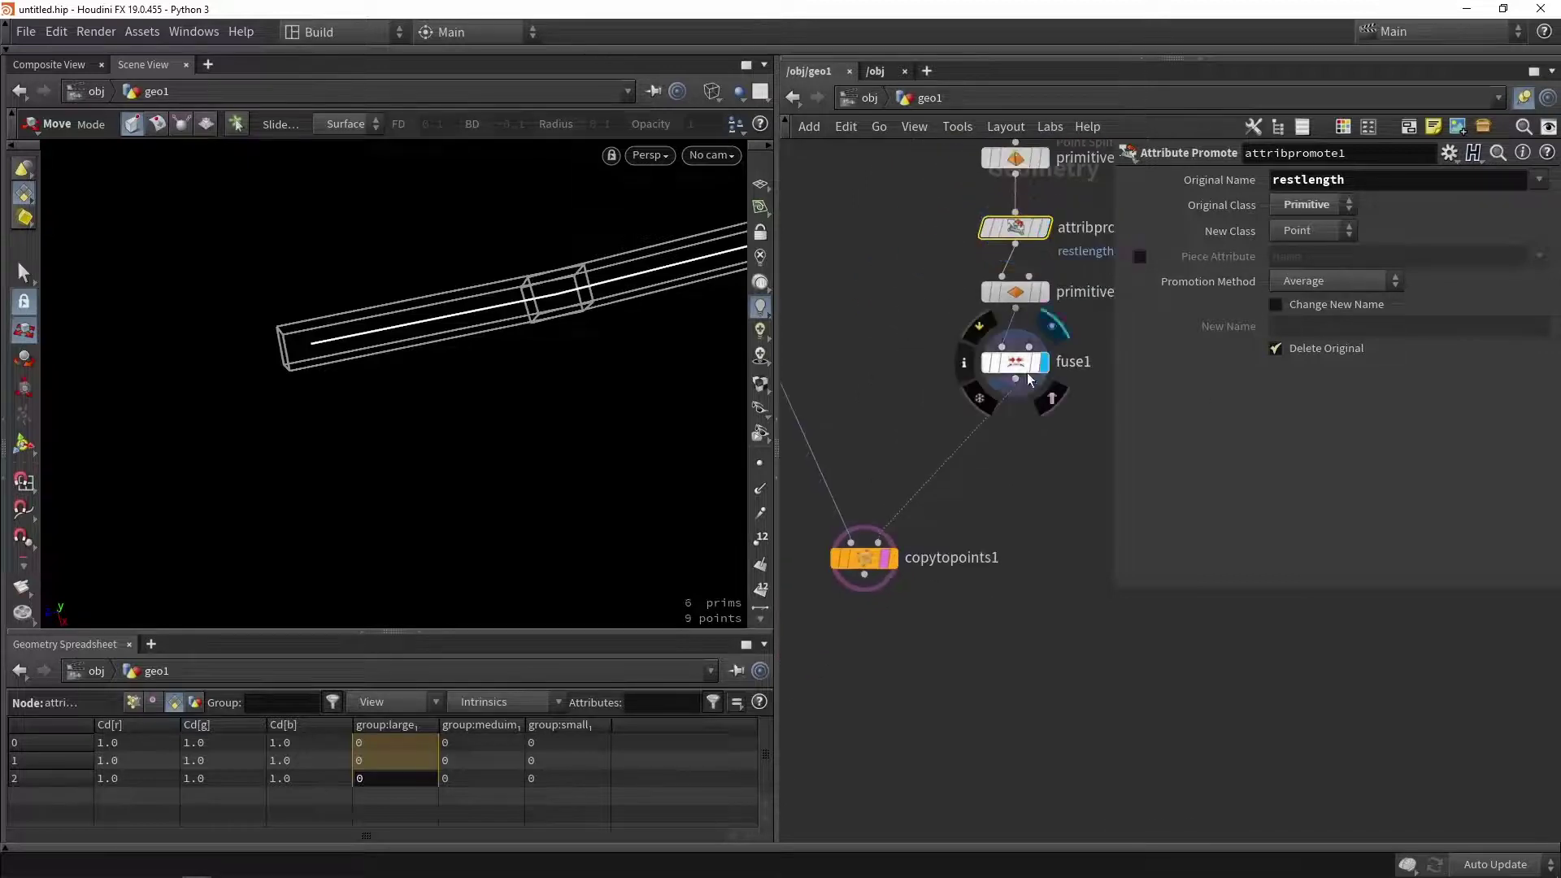
left_click(1020, 361)
middle_click_drag(1013, 505, 978, 500)
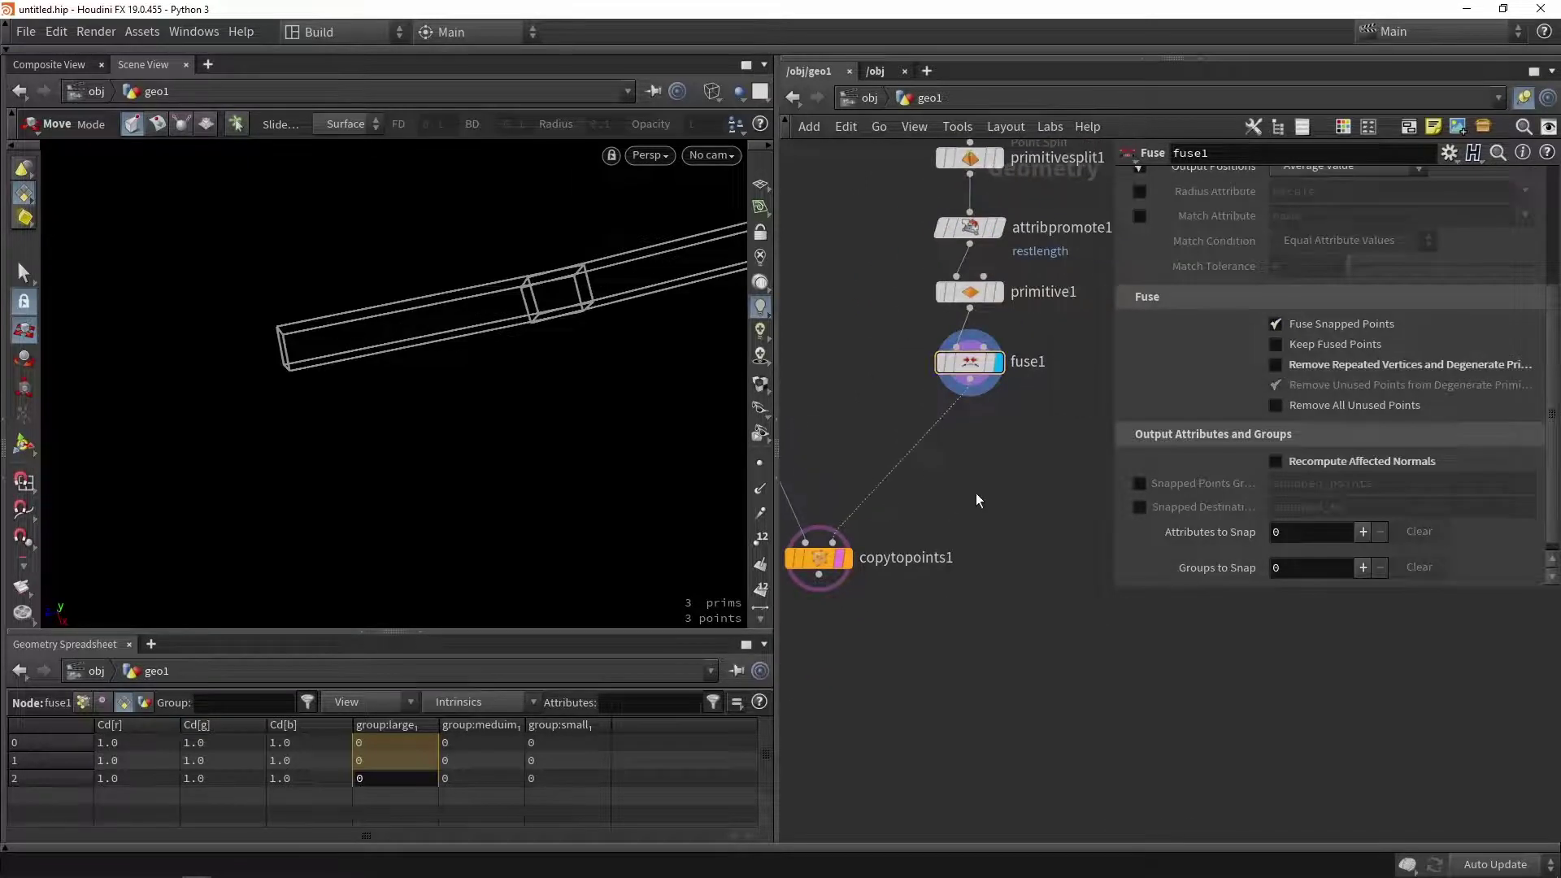
key("Tab")
type("wra")
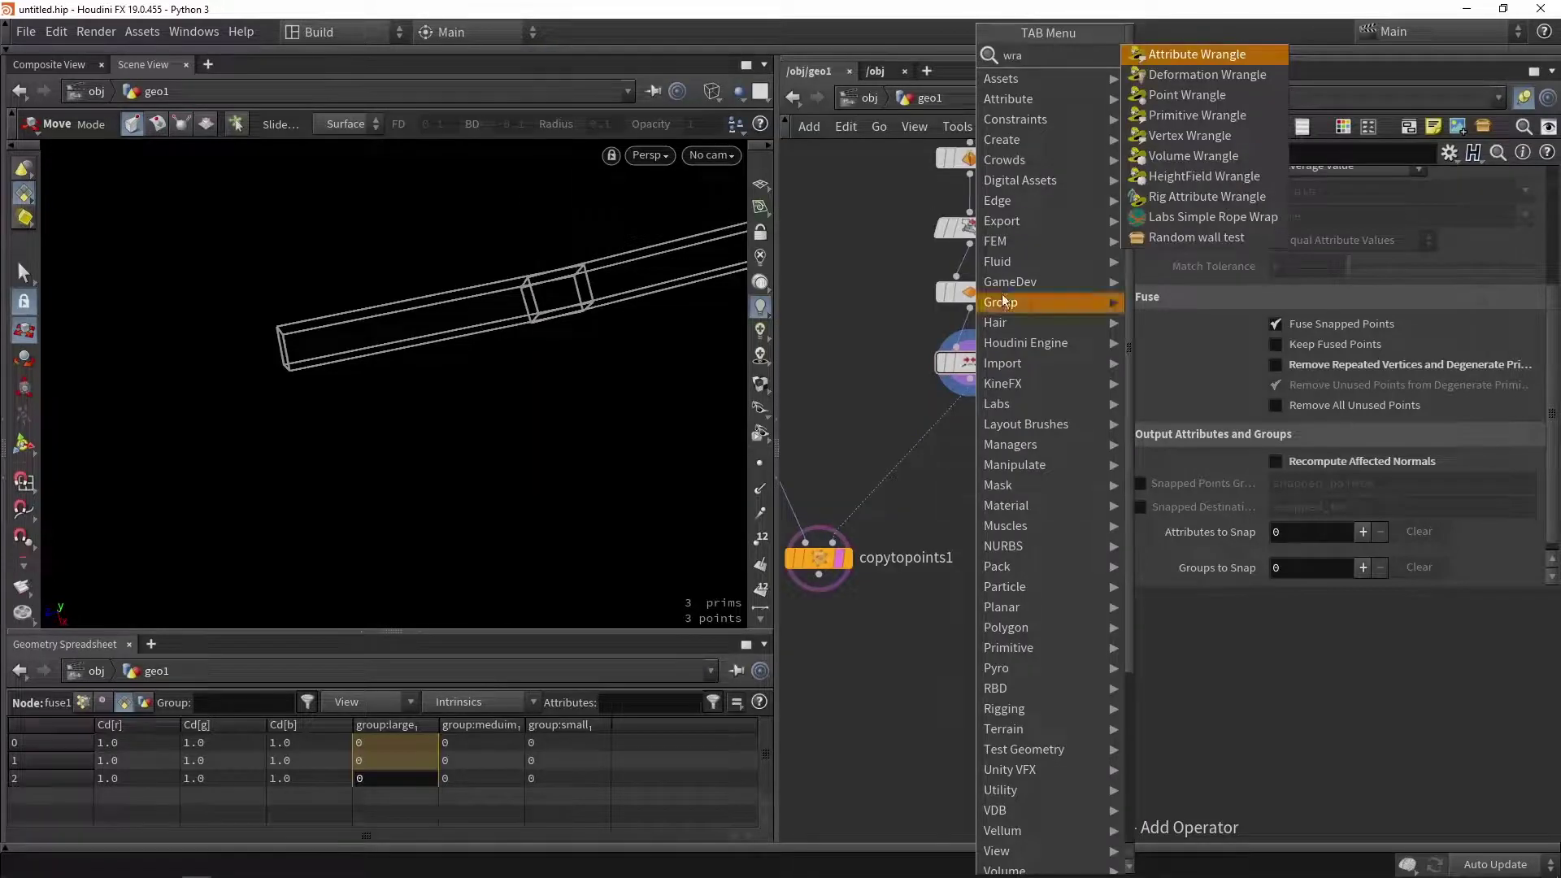
key("Return")
left_click(902, 451)
scroll(992, 382, "up", 2)
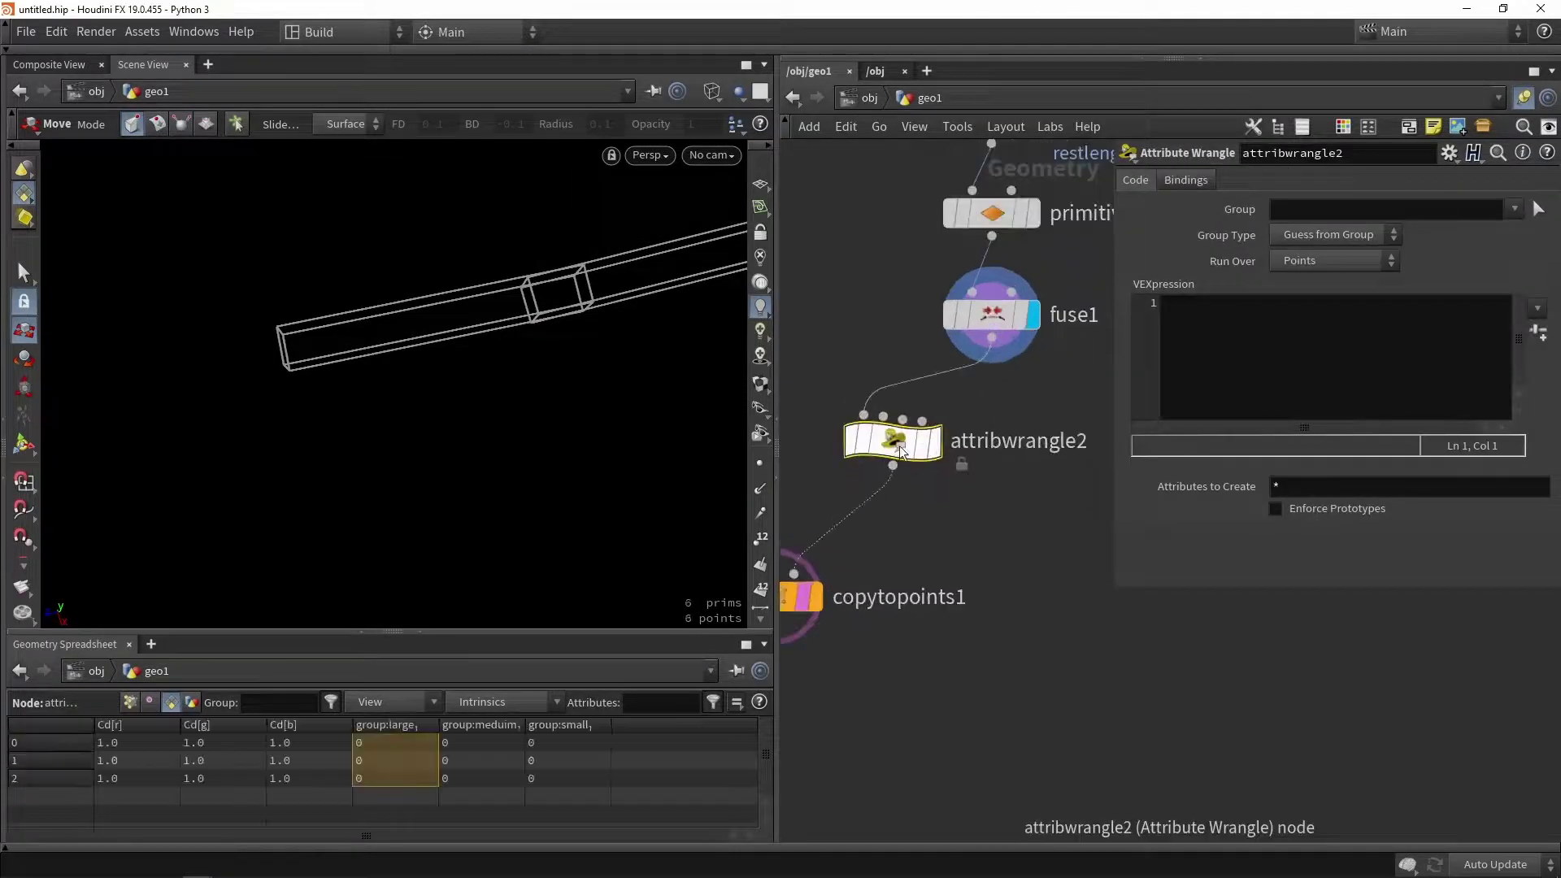
left_click(1247, 333)
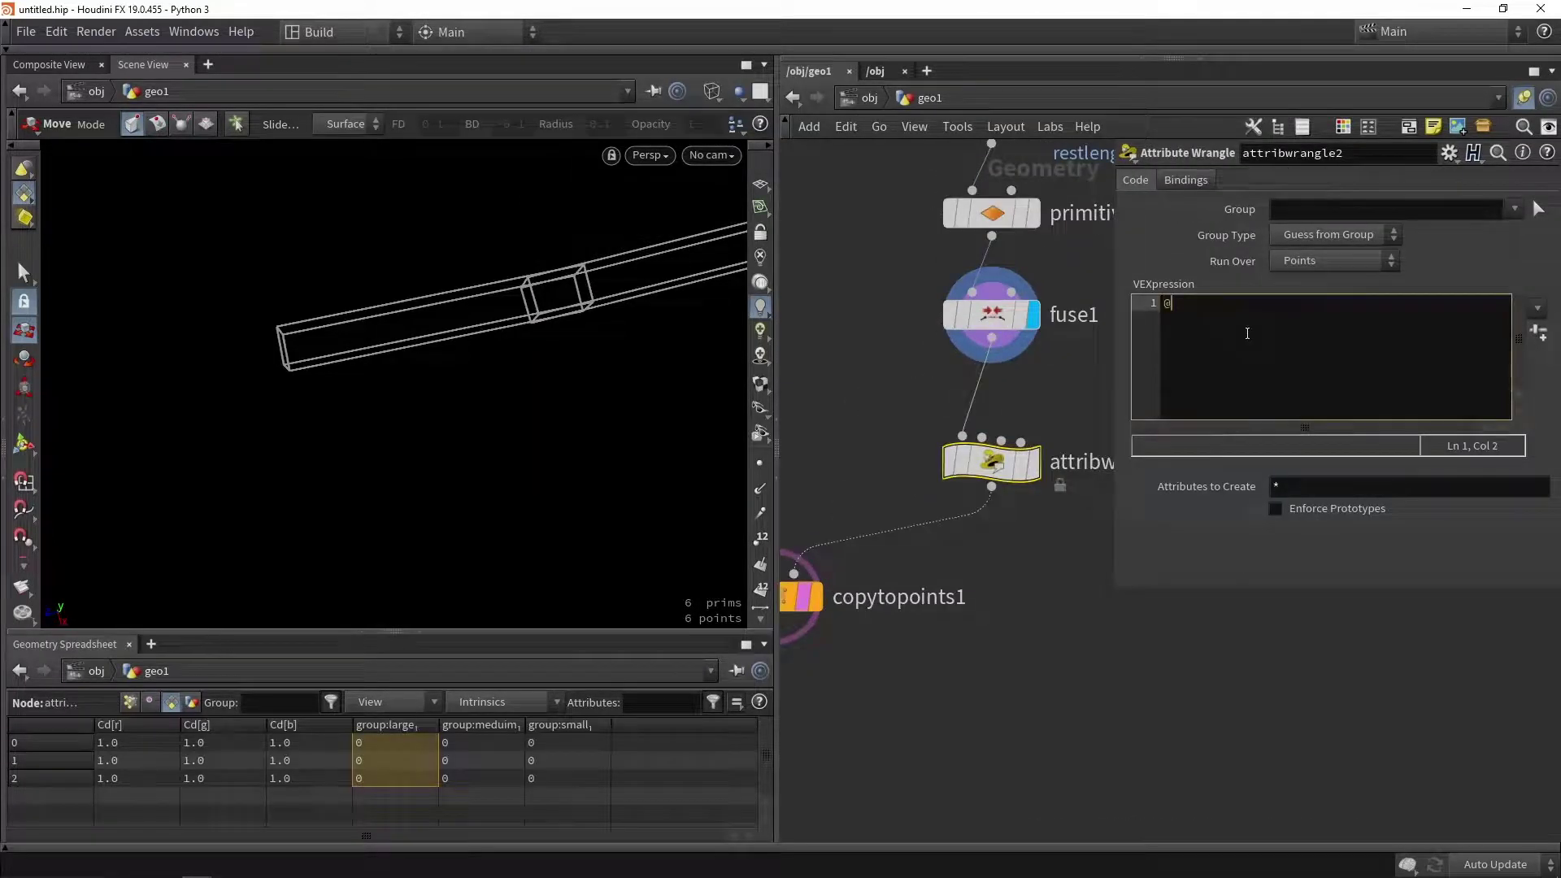
type("@scale = set(")
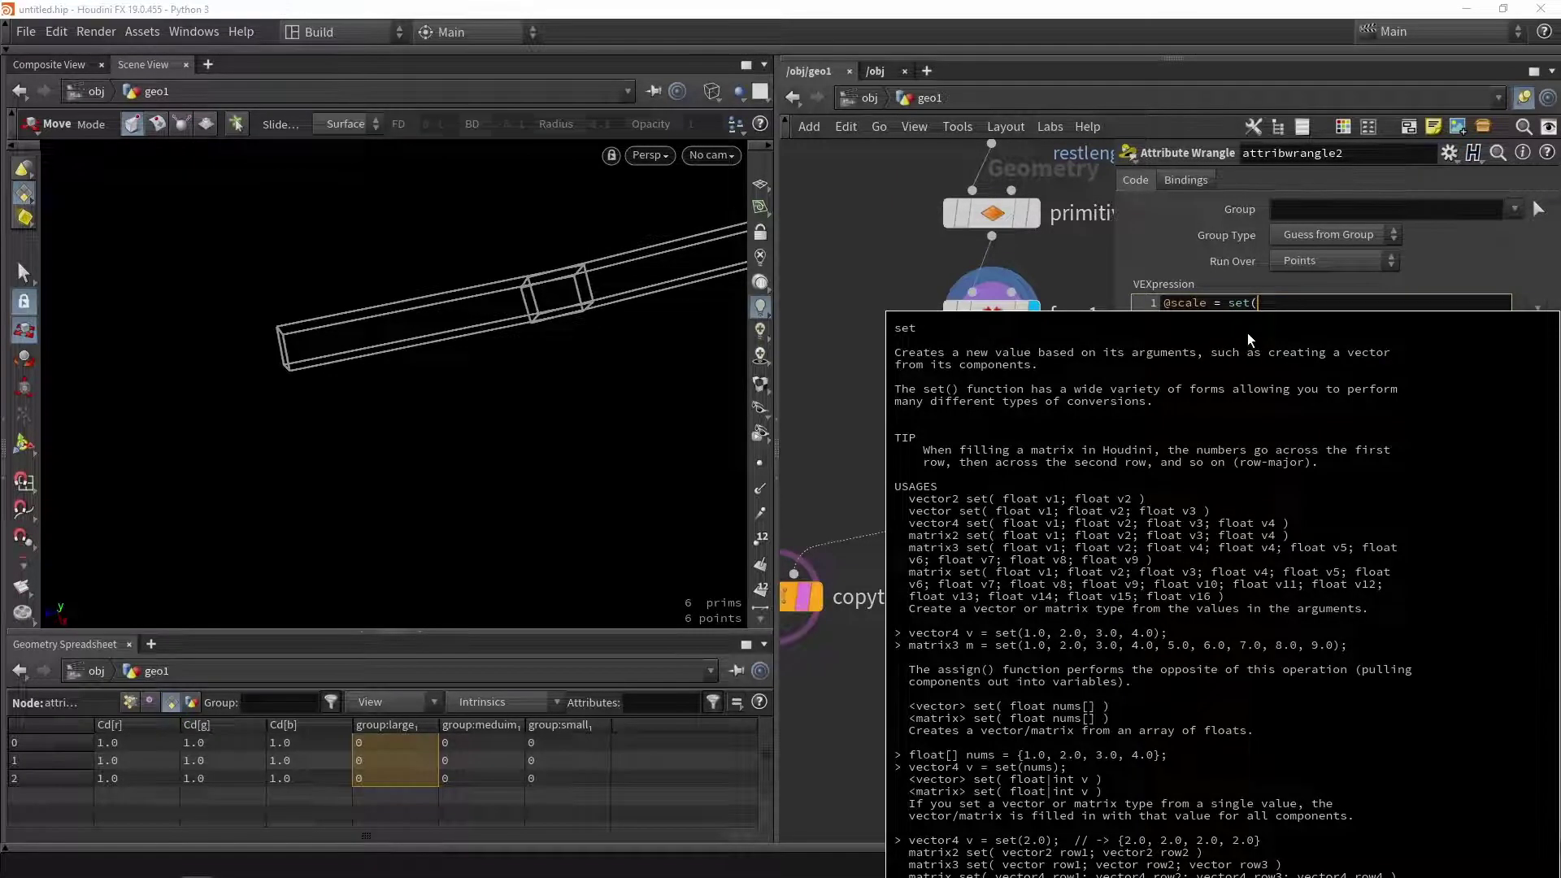
type("1,1,1")
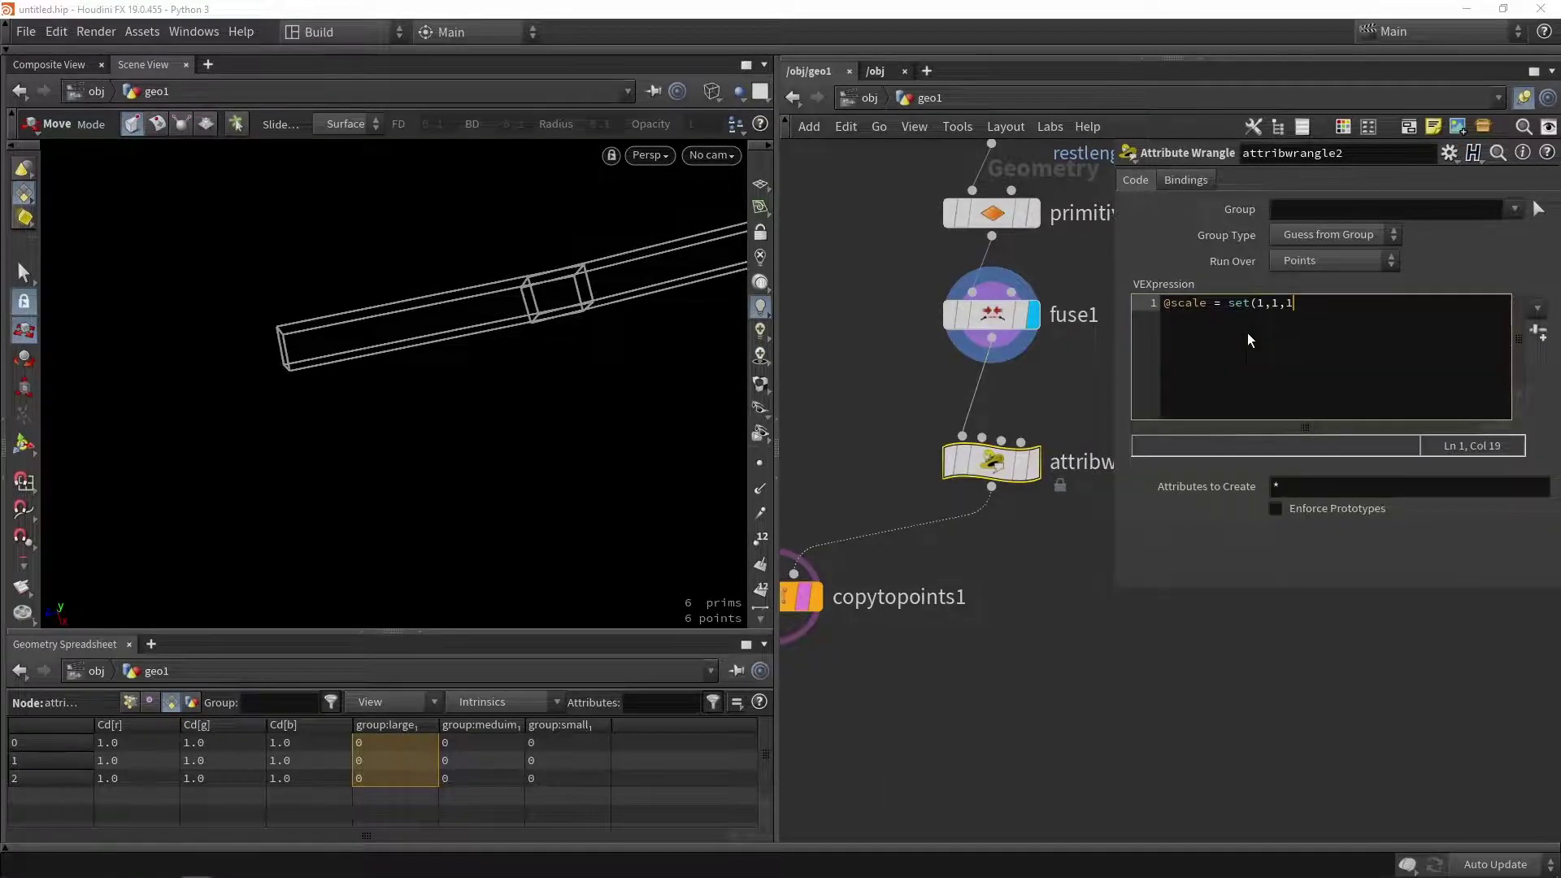
type("h")
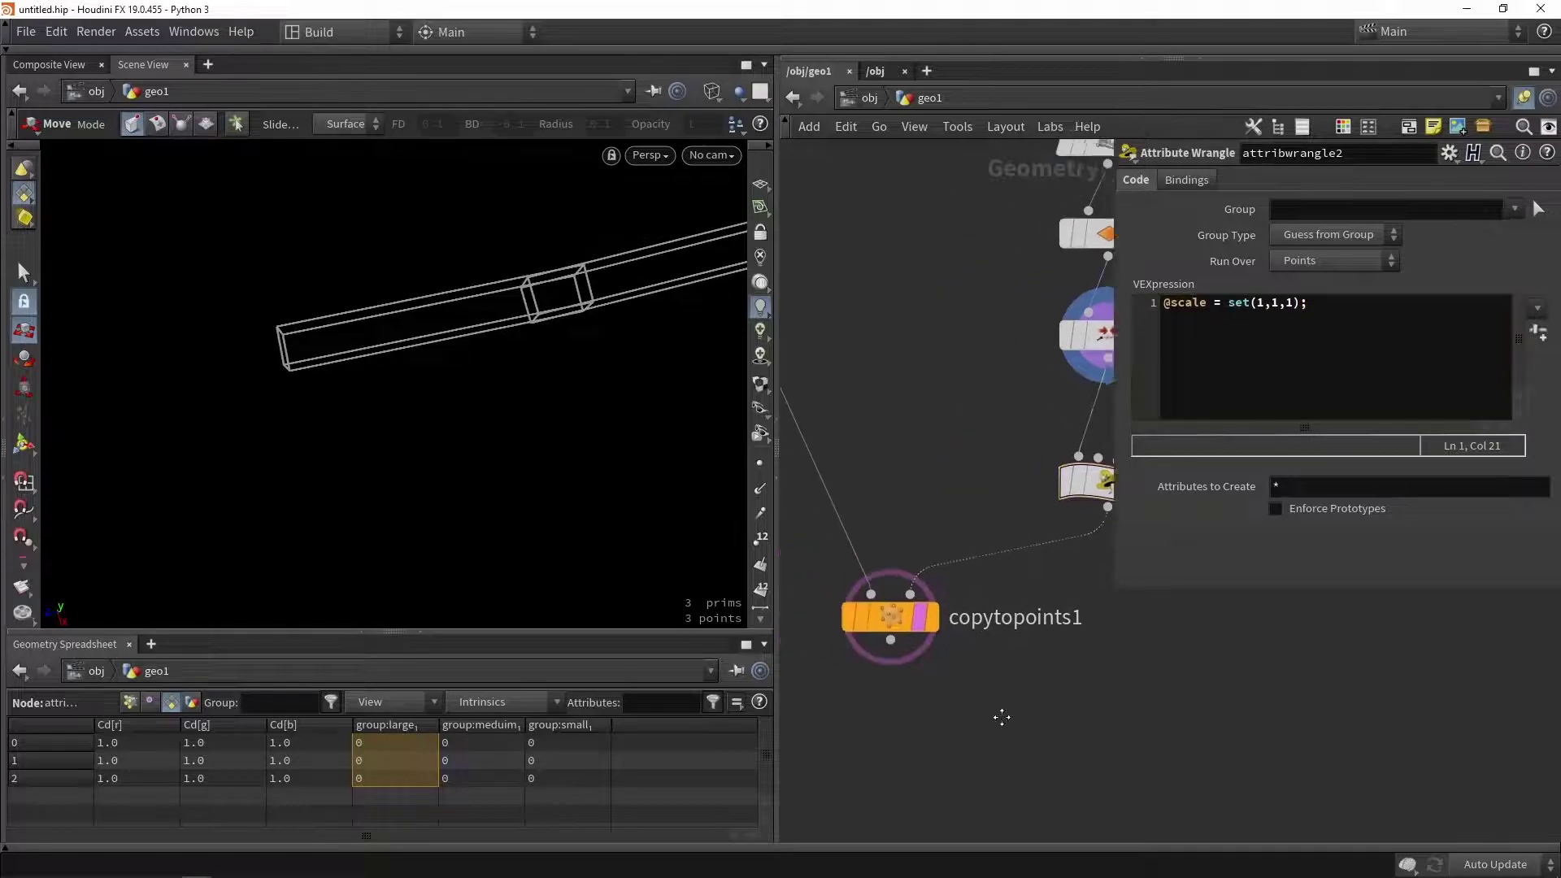
Display copytopoints1 to view the copied boxes in the viewport
left_click(943, 620)
left_click(914, 625)
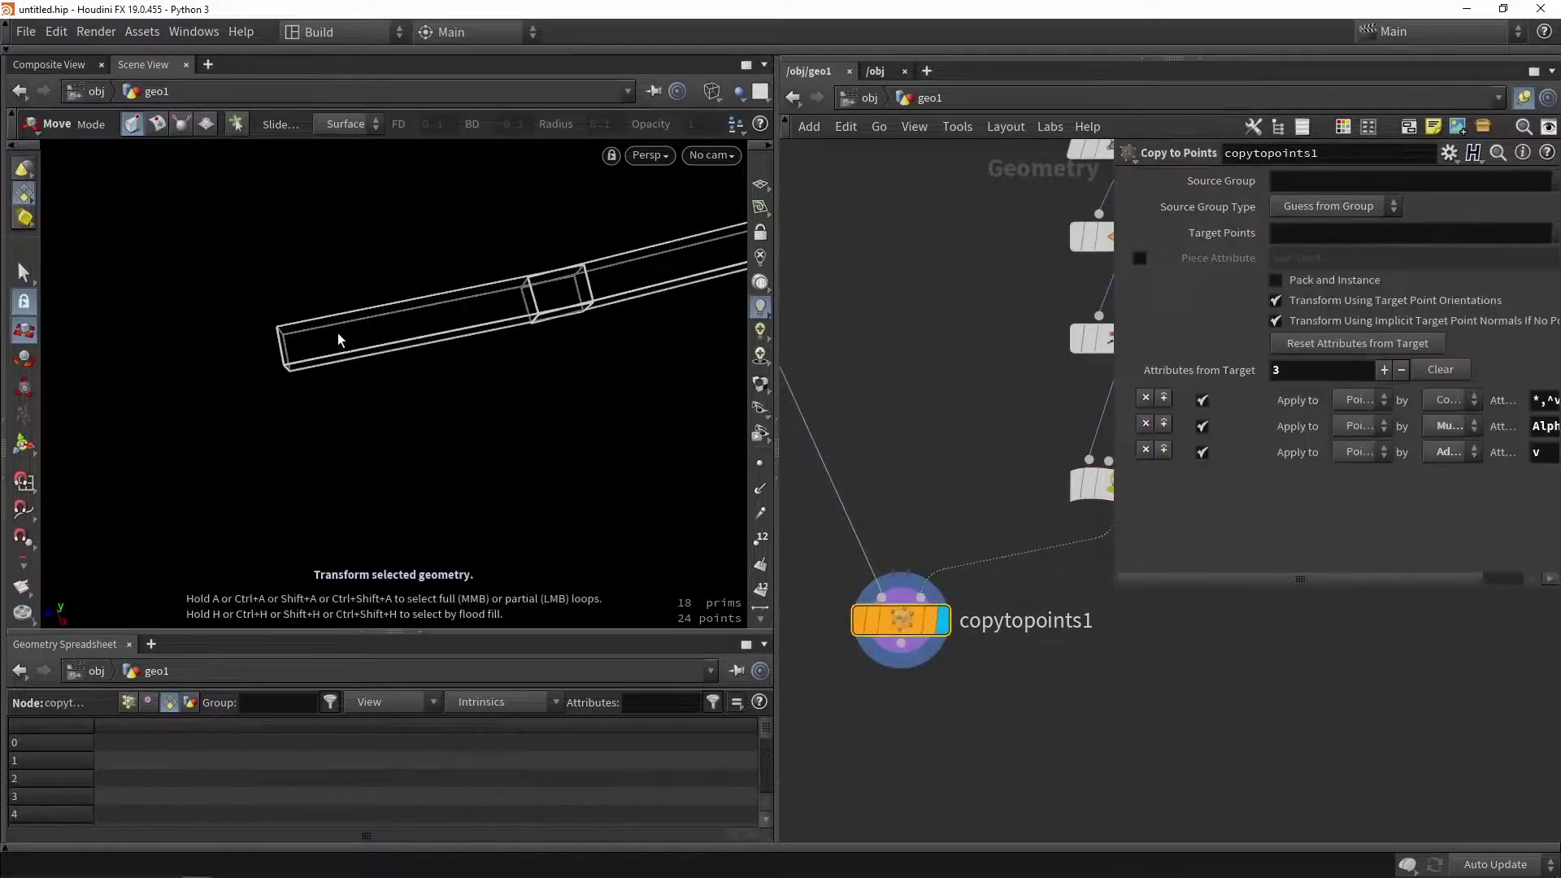
key("t")
middle_click_drag(1065, 479, 917, 519)
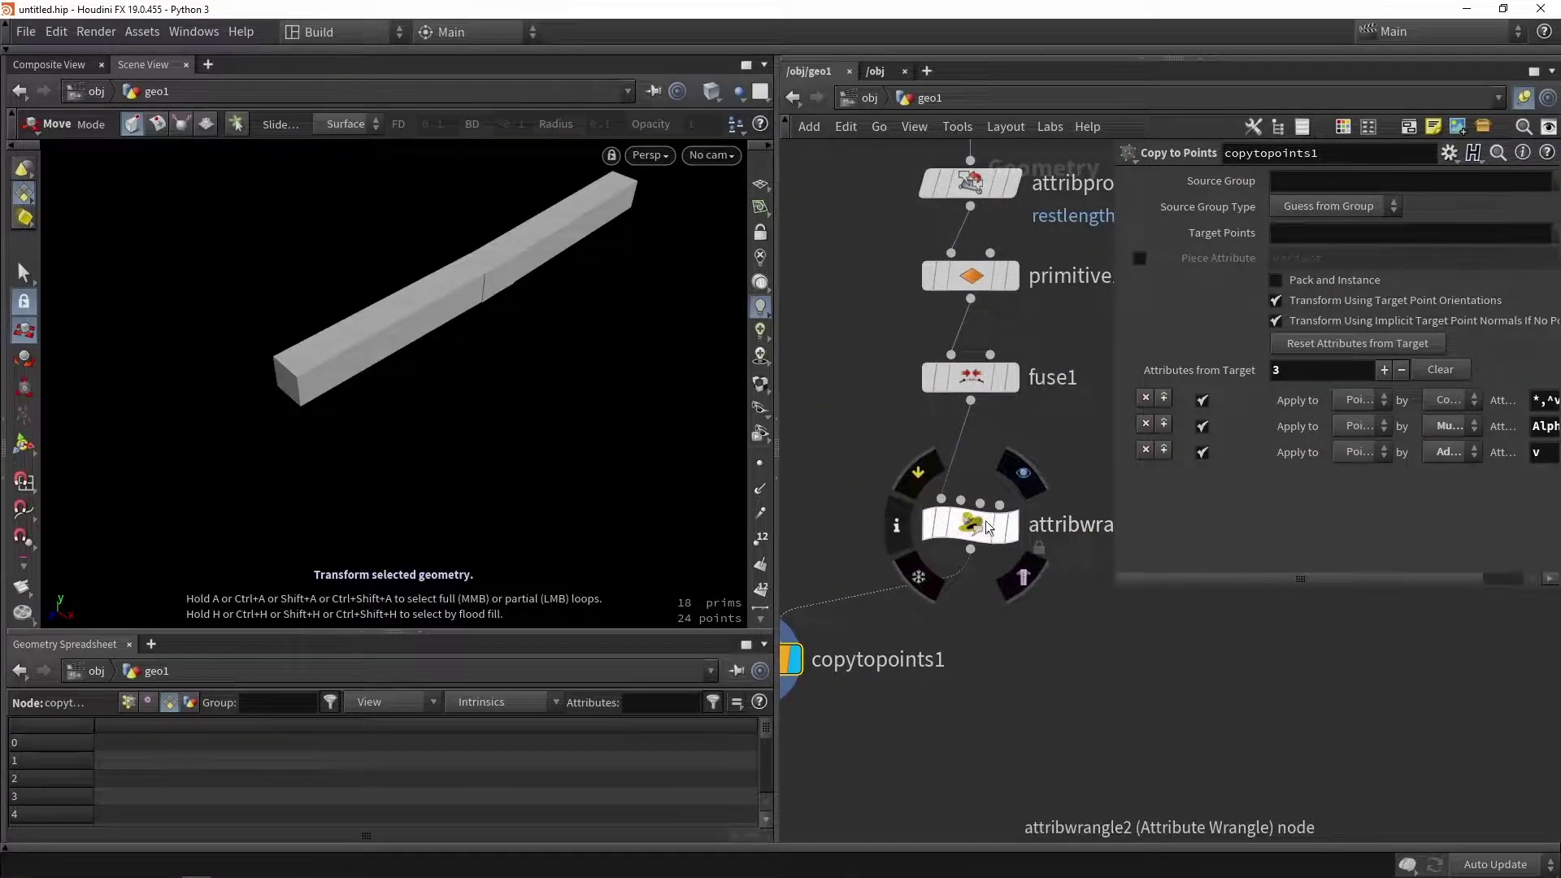
left_click(970, 524)
left_click(1260, 305)
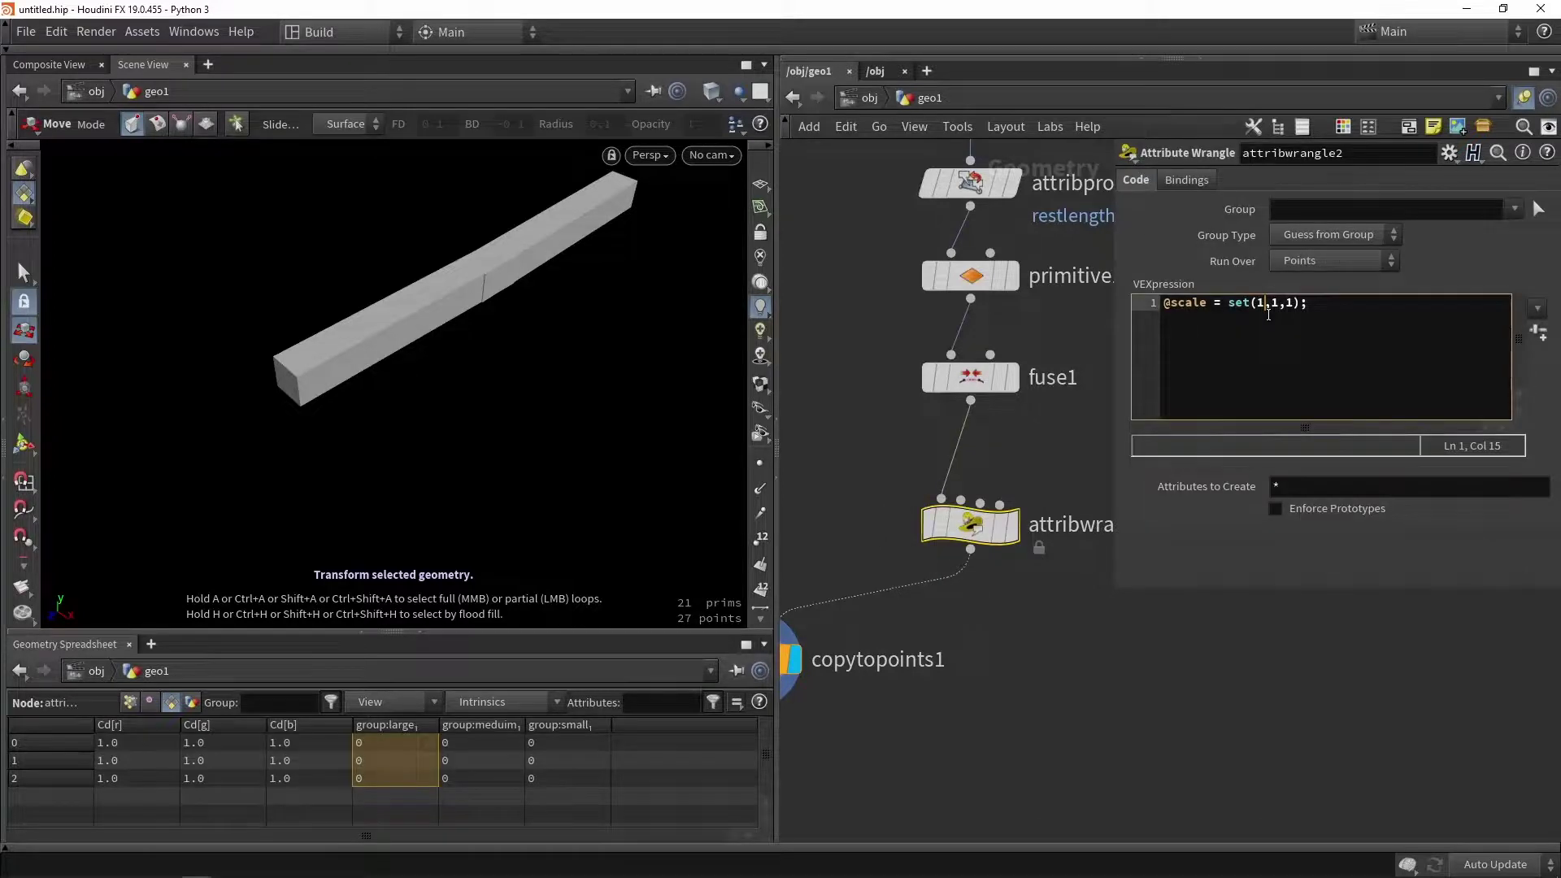
key("BackSpace")
type("0.2")
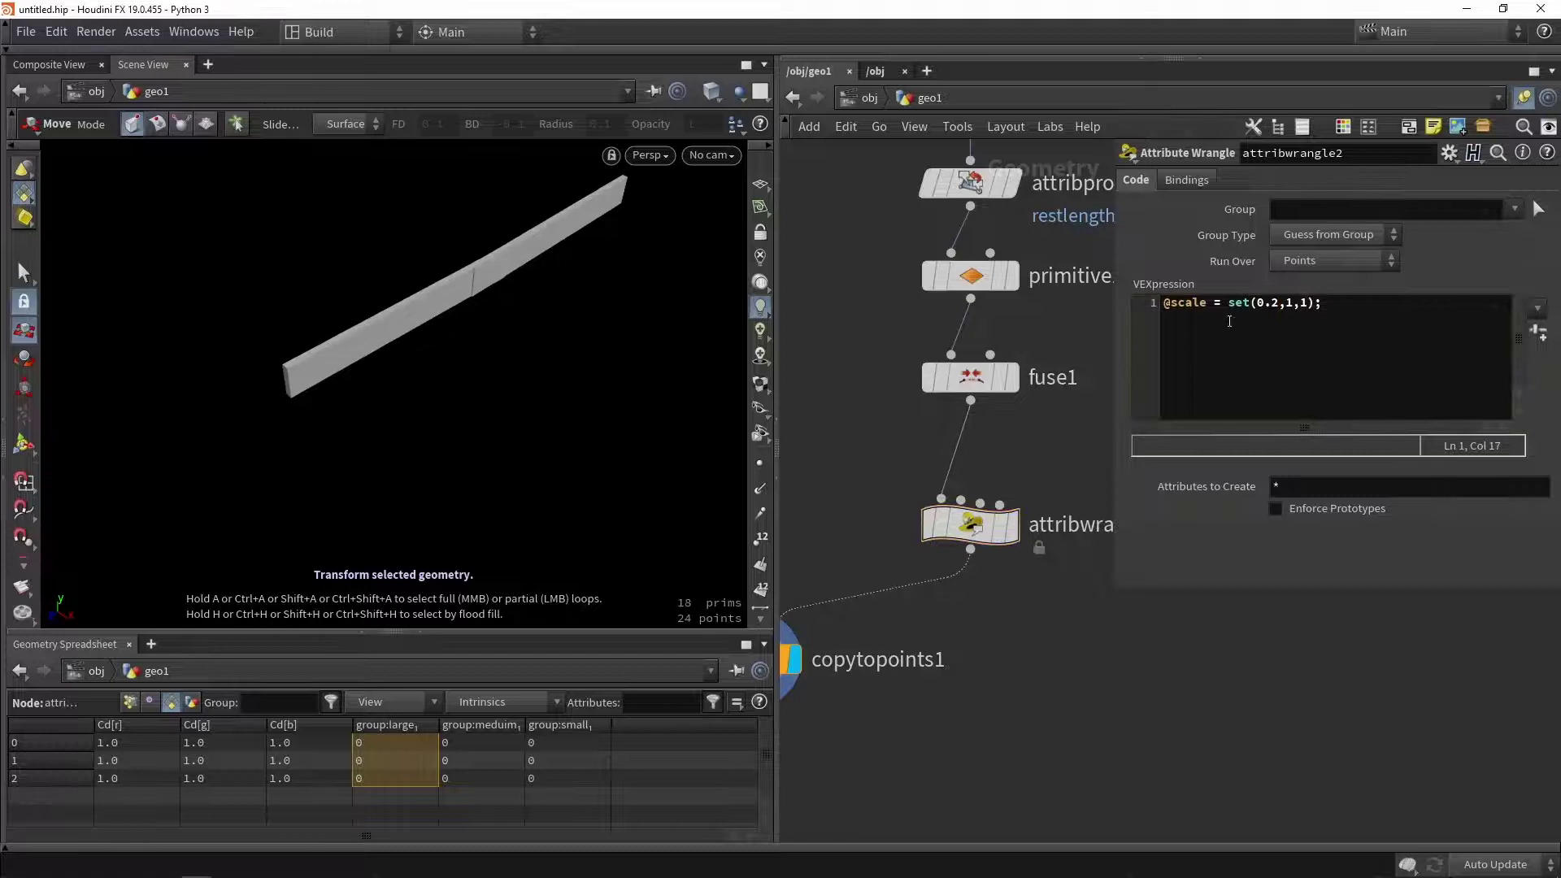
left_click(1271, 305)
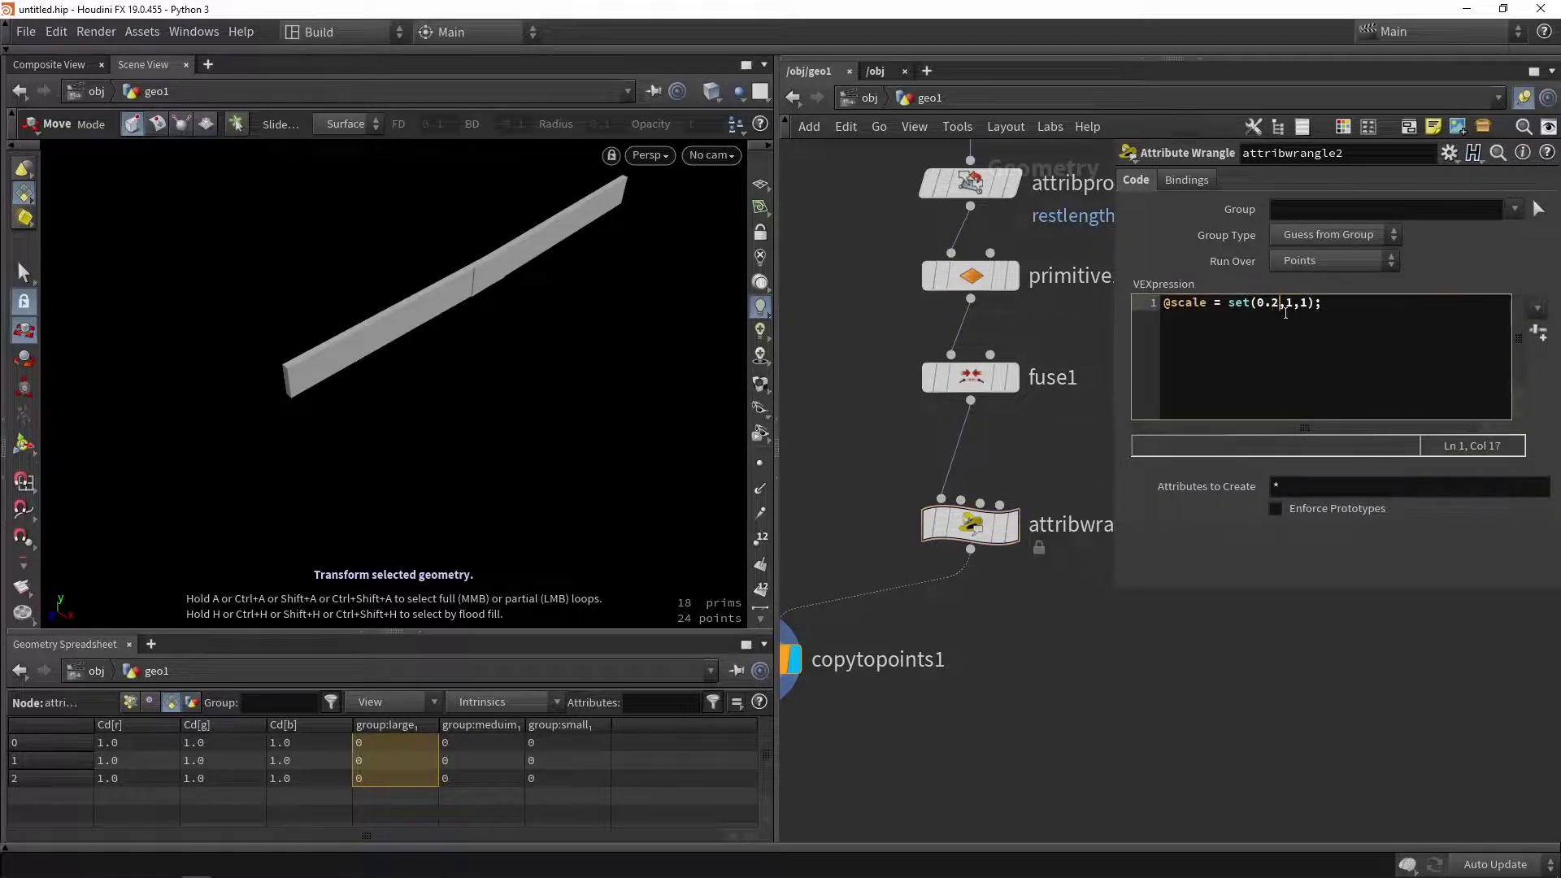
key("BackSpace")
key("BackSpace")
key("BackSpace")
type("1")
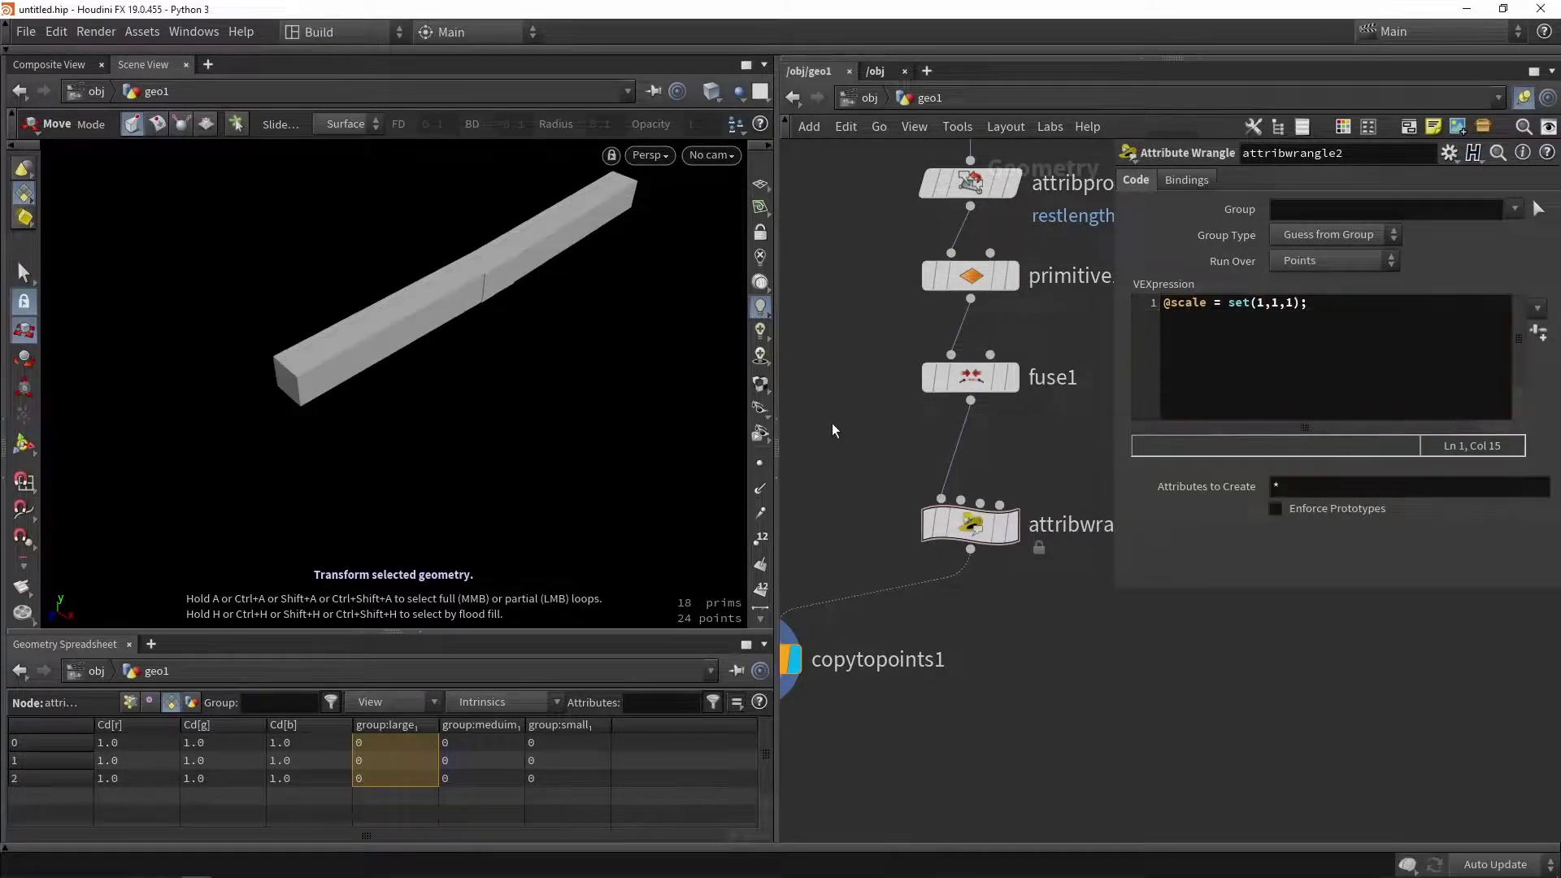
left_click(1295, 304)
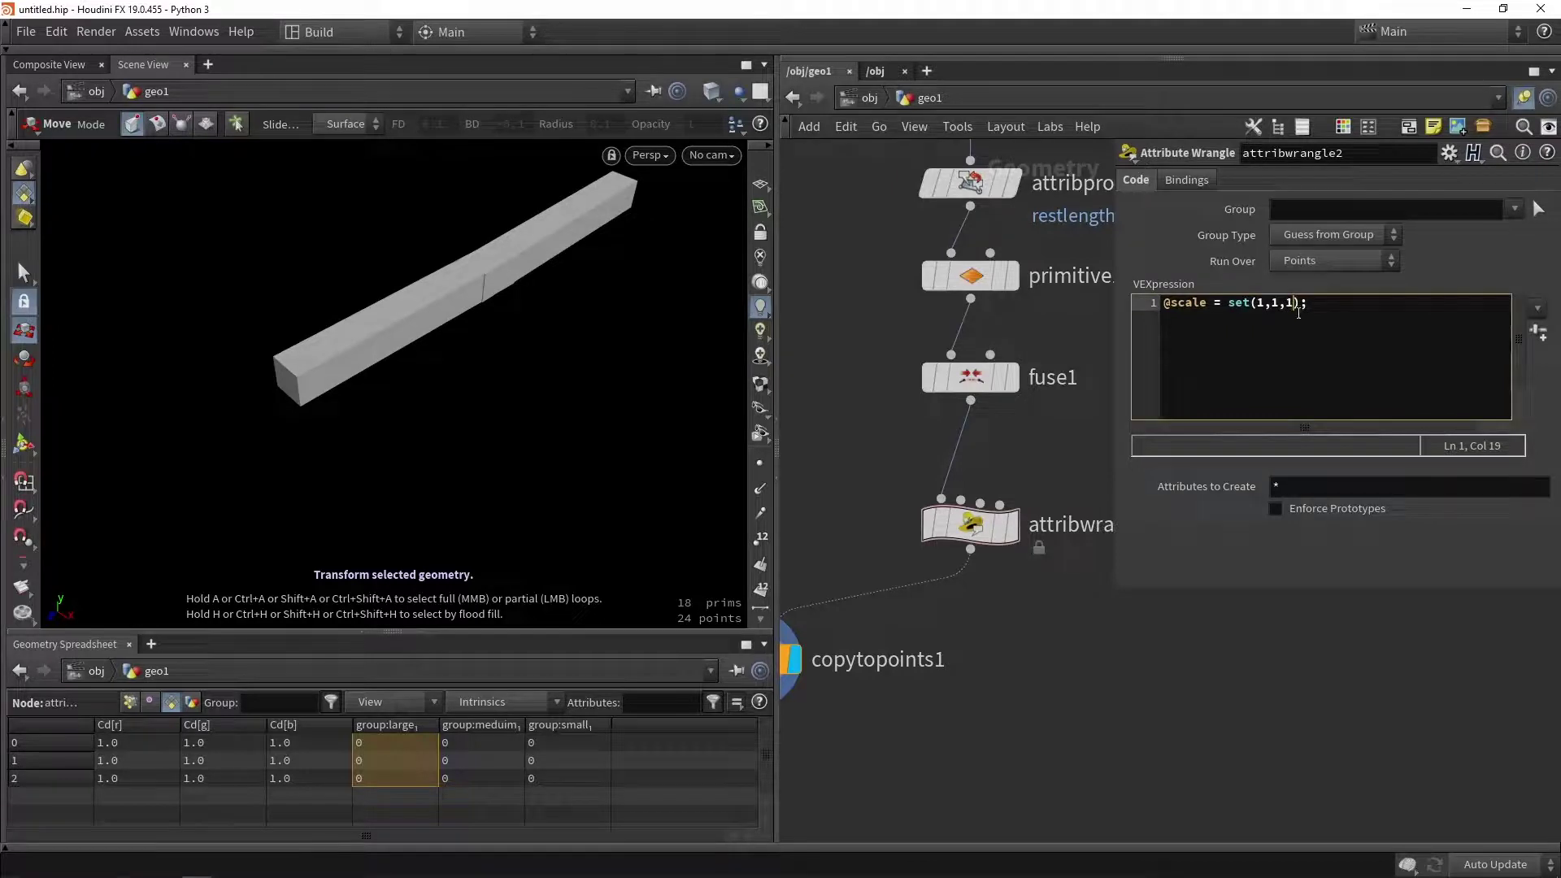
type("0.2")
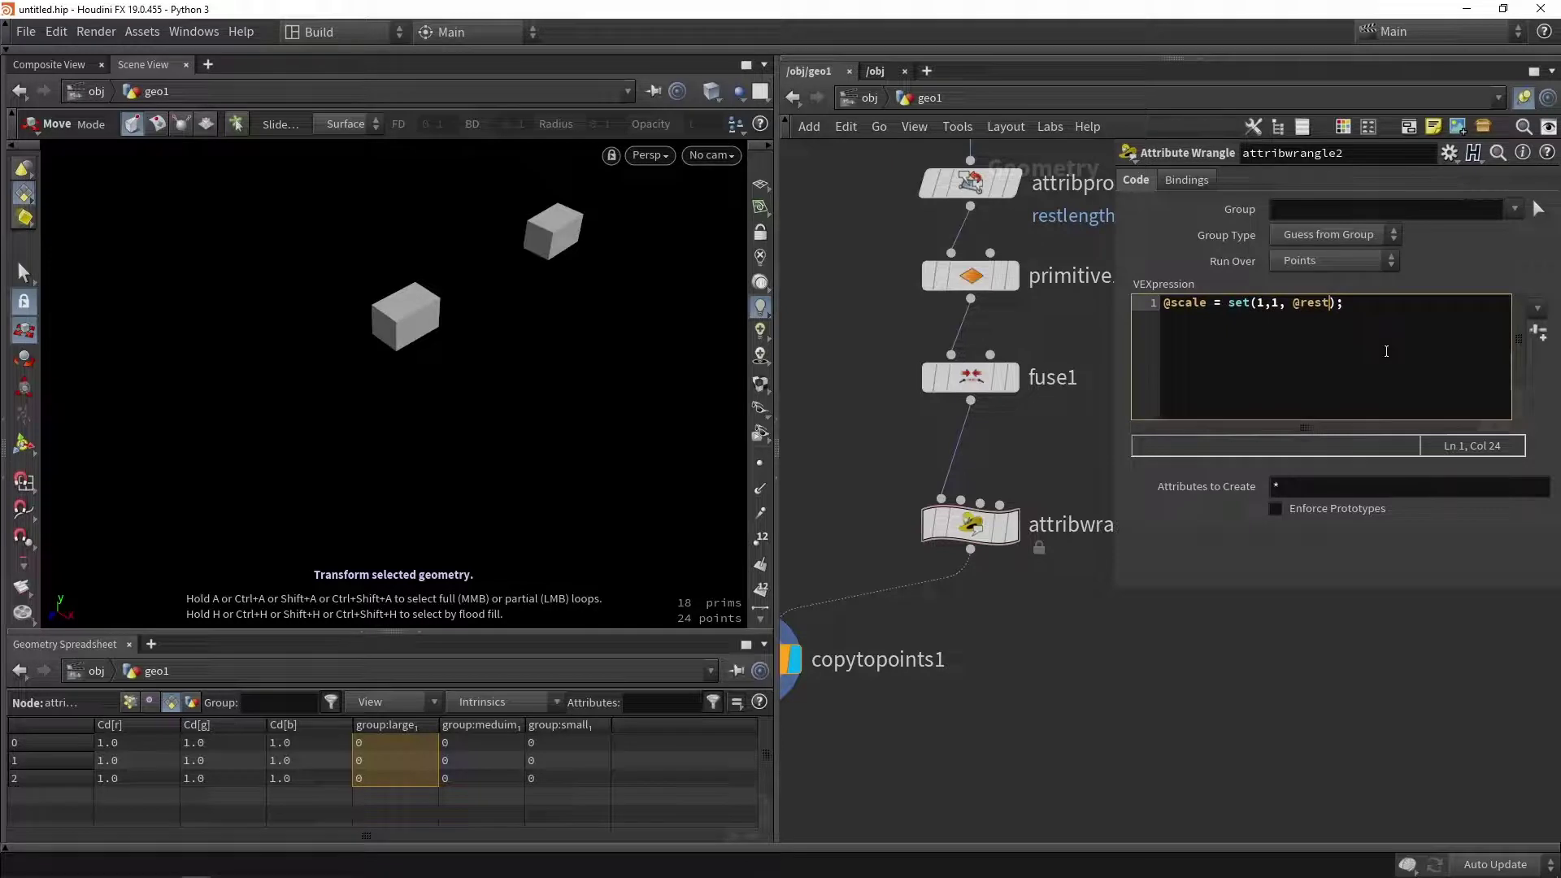
type("ng")
key("h")
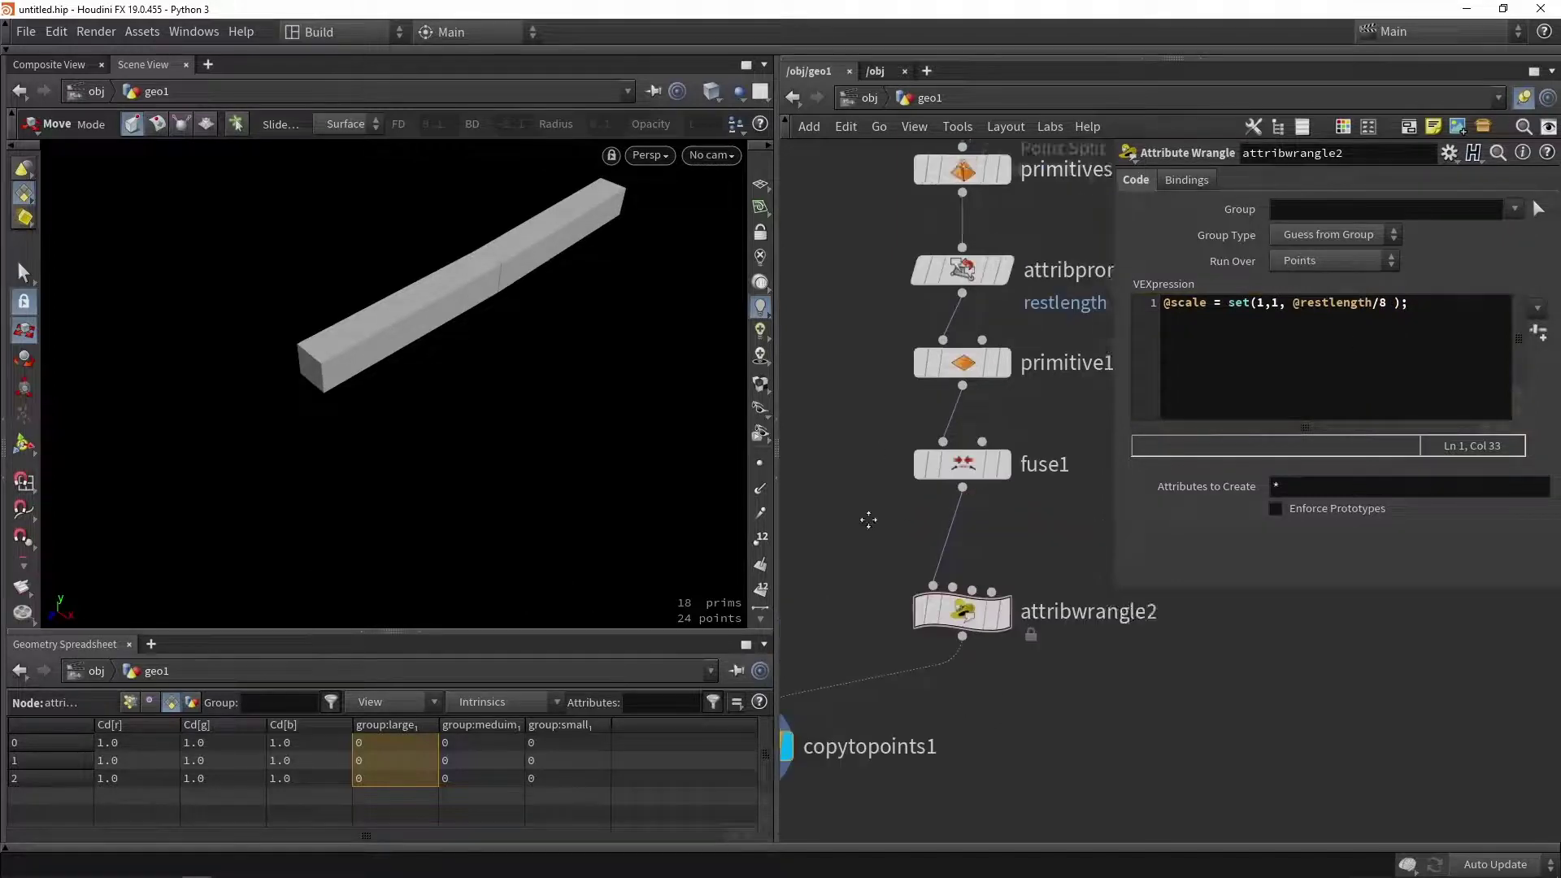
scroll(866, 288, "up", 2)
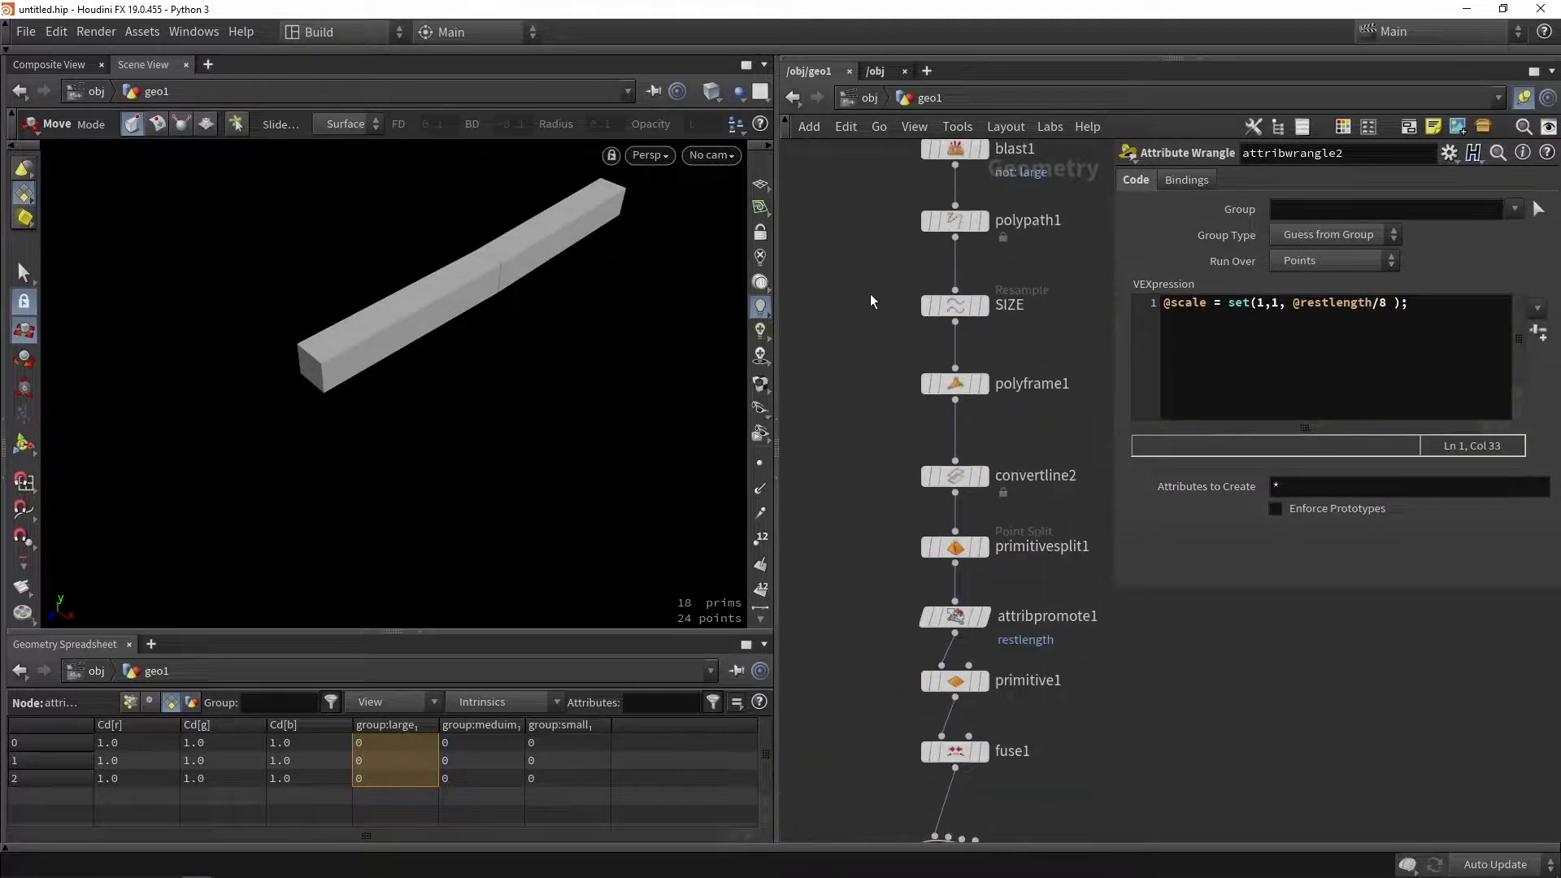
left_click(1021, 313)
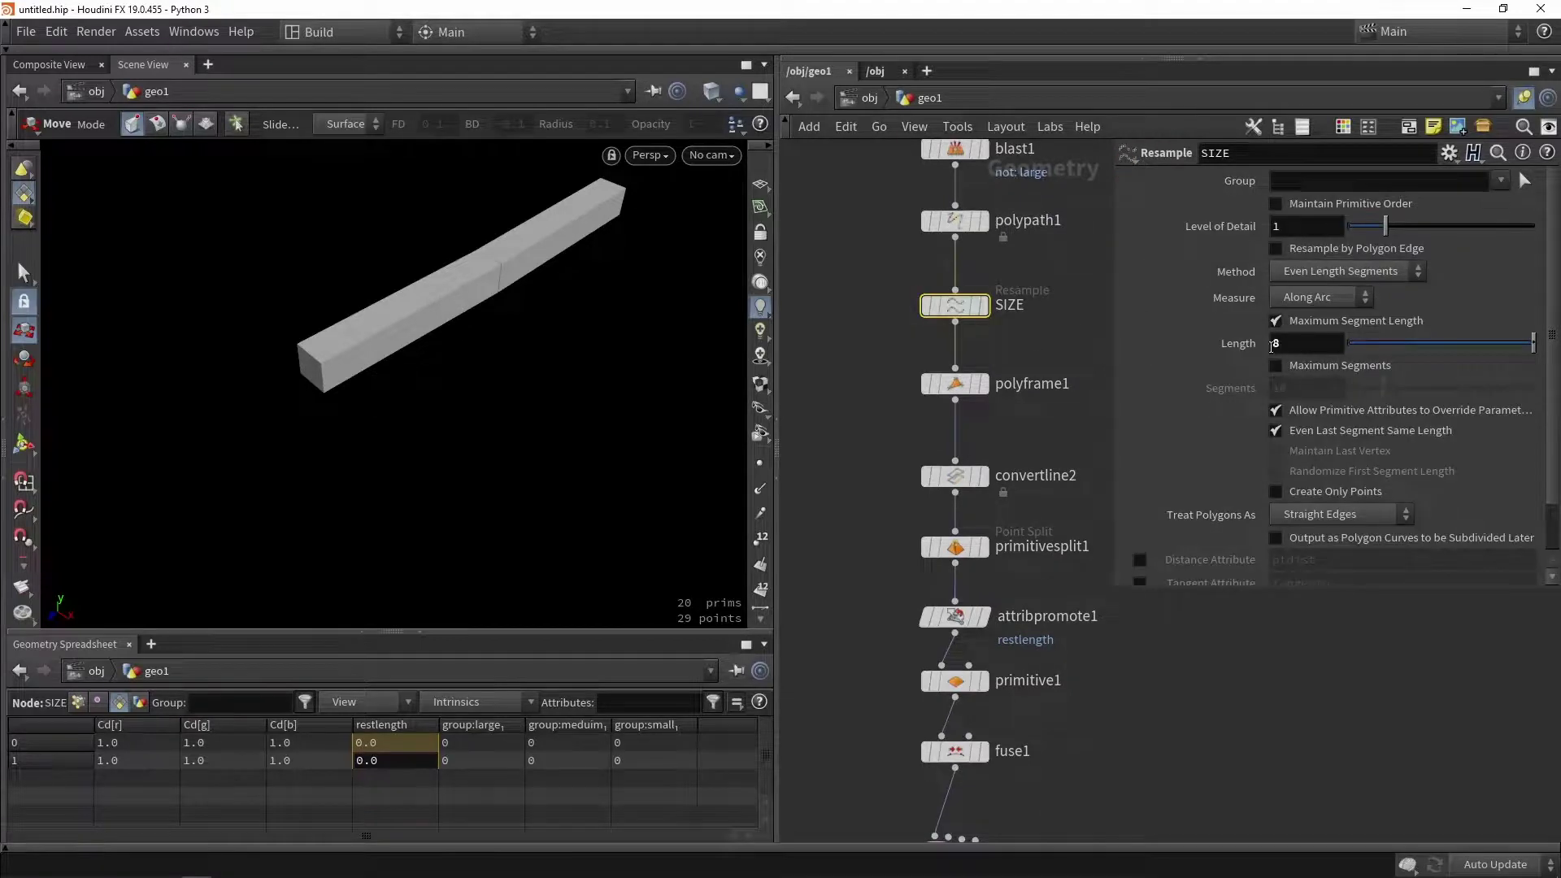
middle_click_drag(1016, 732, 917, 546)
scroll(935, 382, "down", 2)
left_click(874, 463)
left_click(1021, 241)
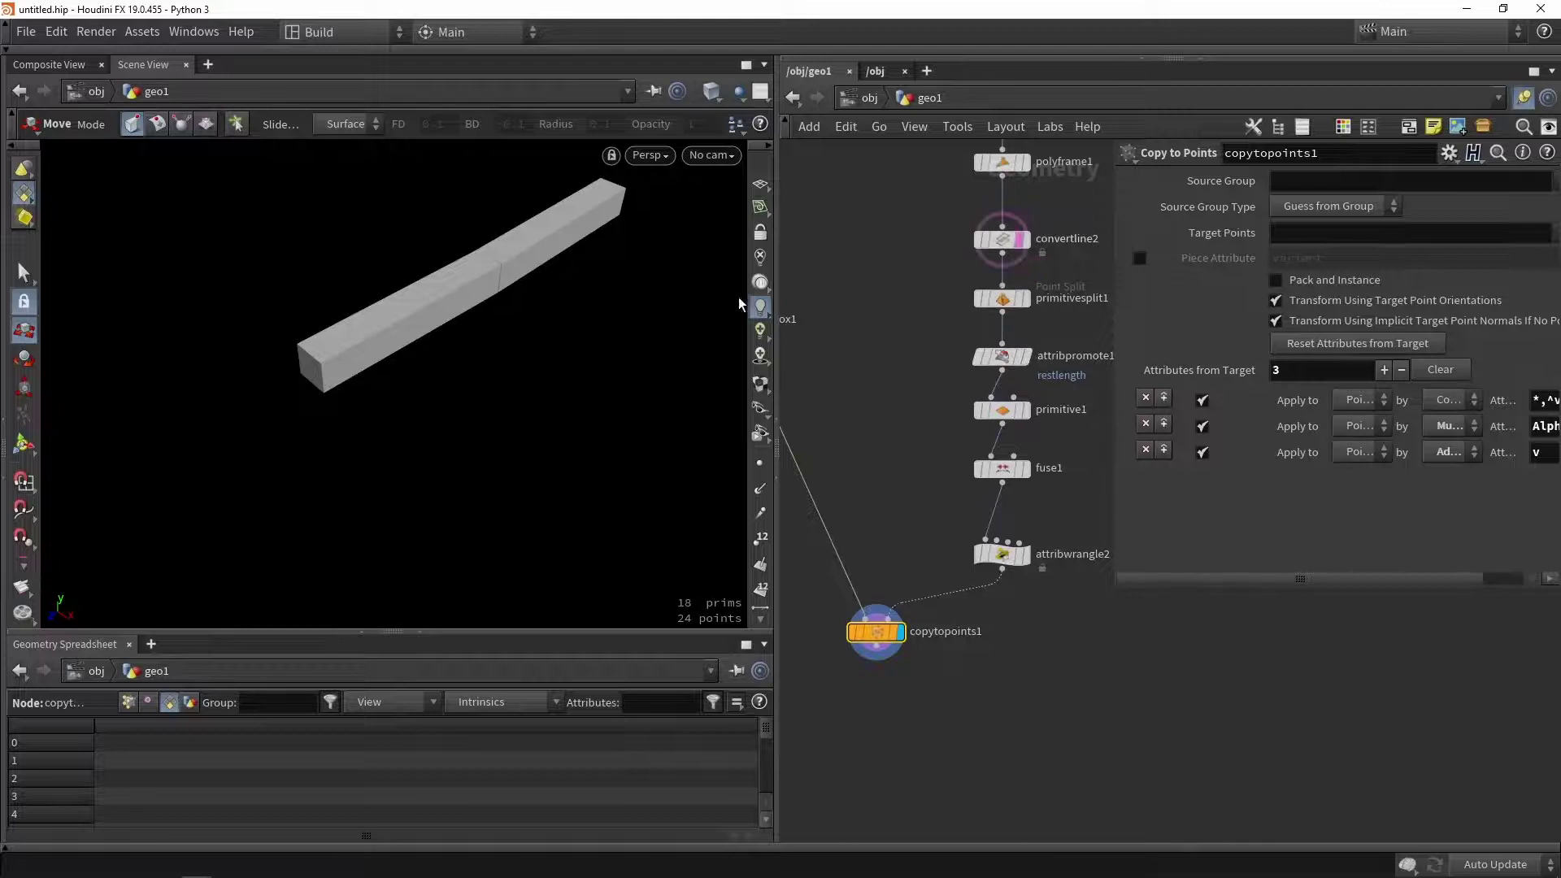
key("space+h")
left_click_drag(477, 450, 456, 464)
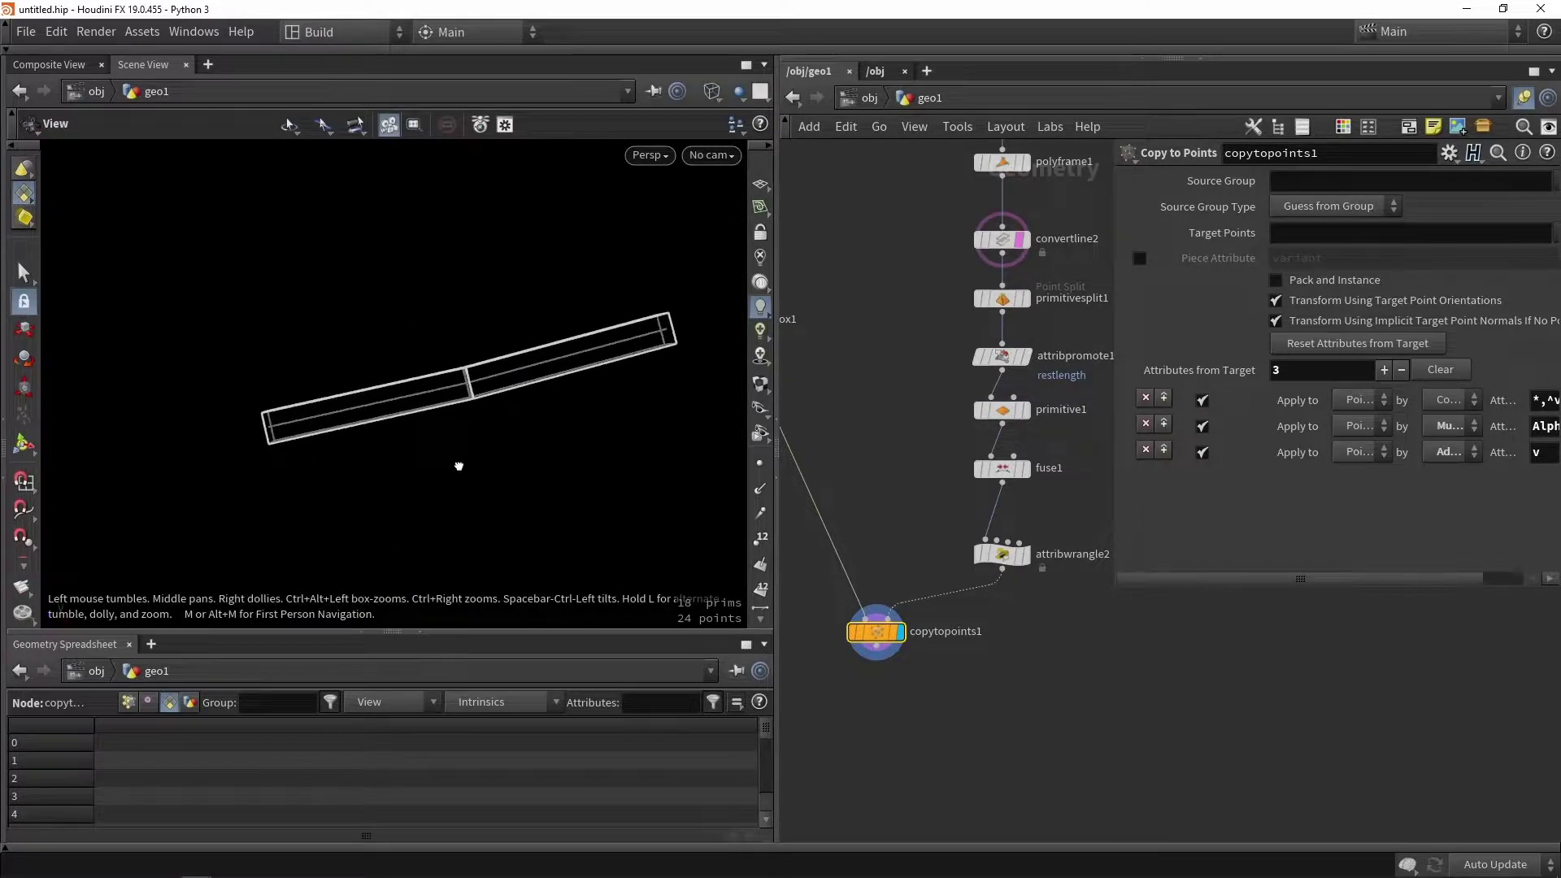
left_click_drag(588, 331, 341, 261, "alt")
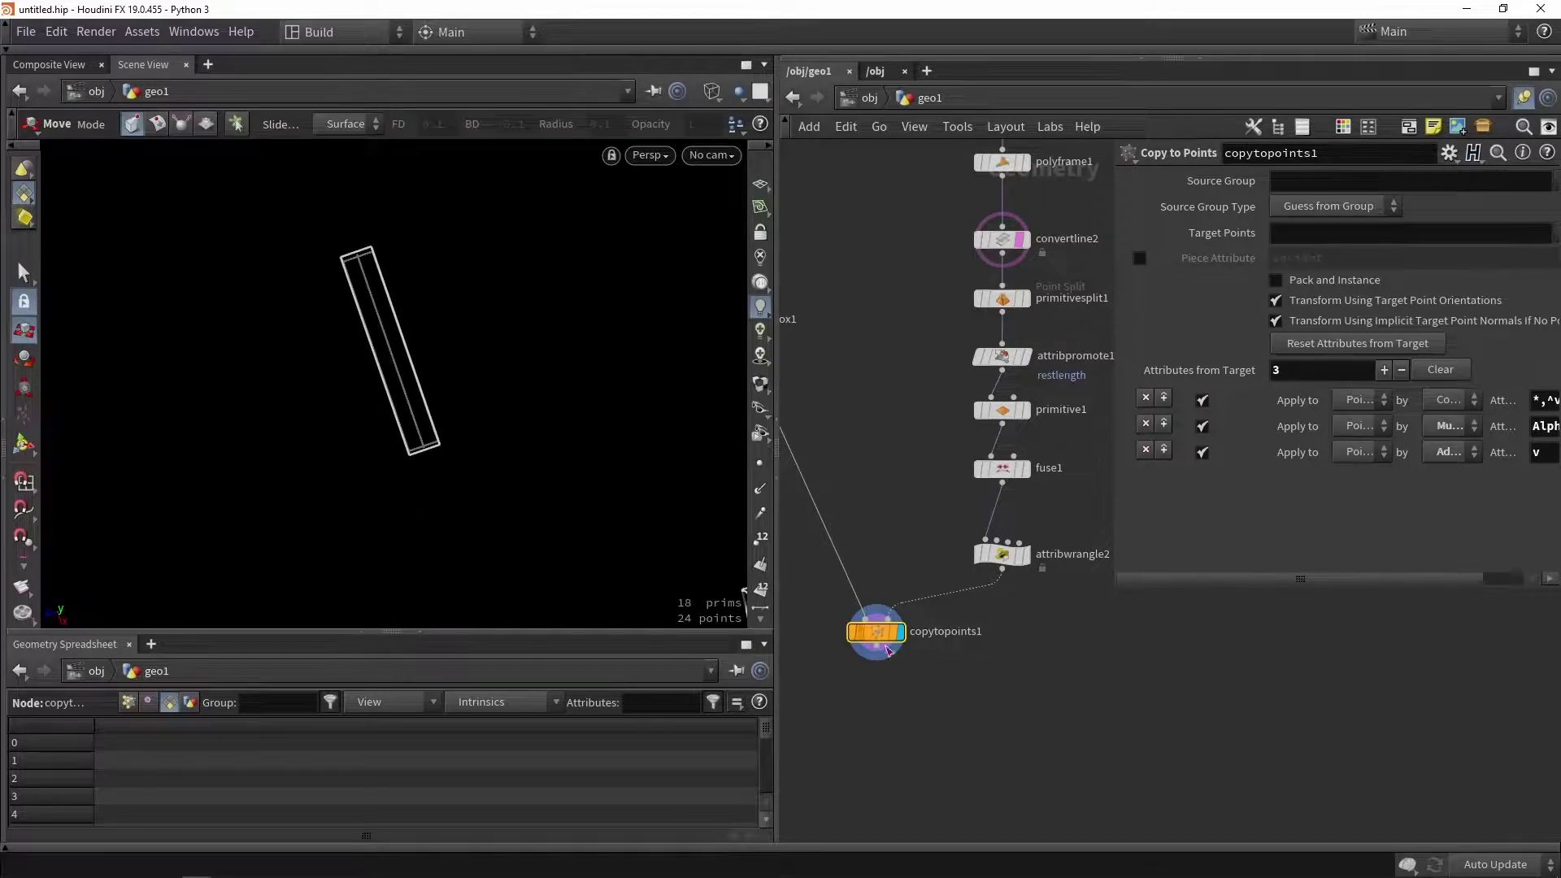
scroll(876, 638, "up", 2)
key("space+h")
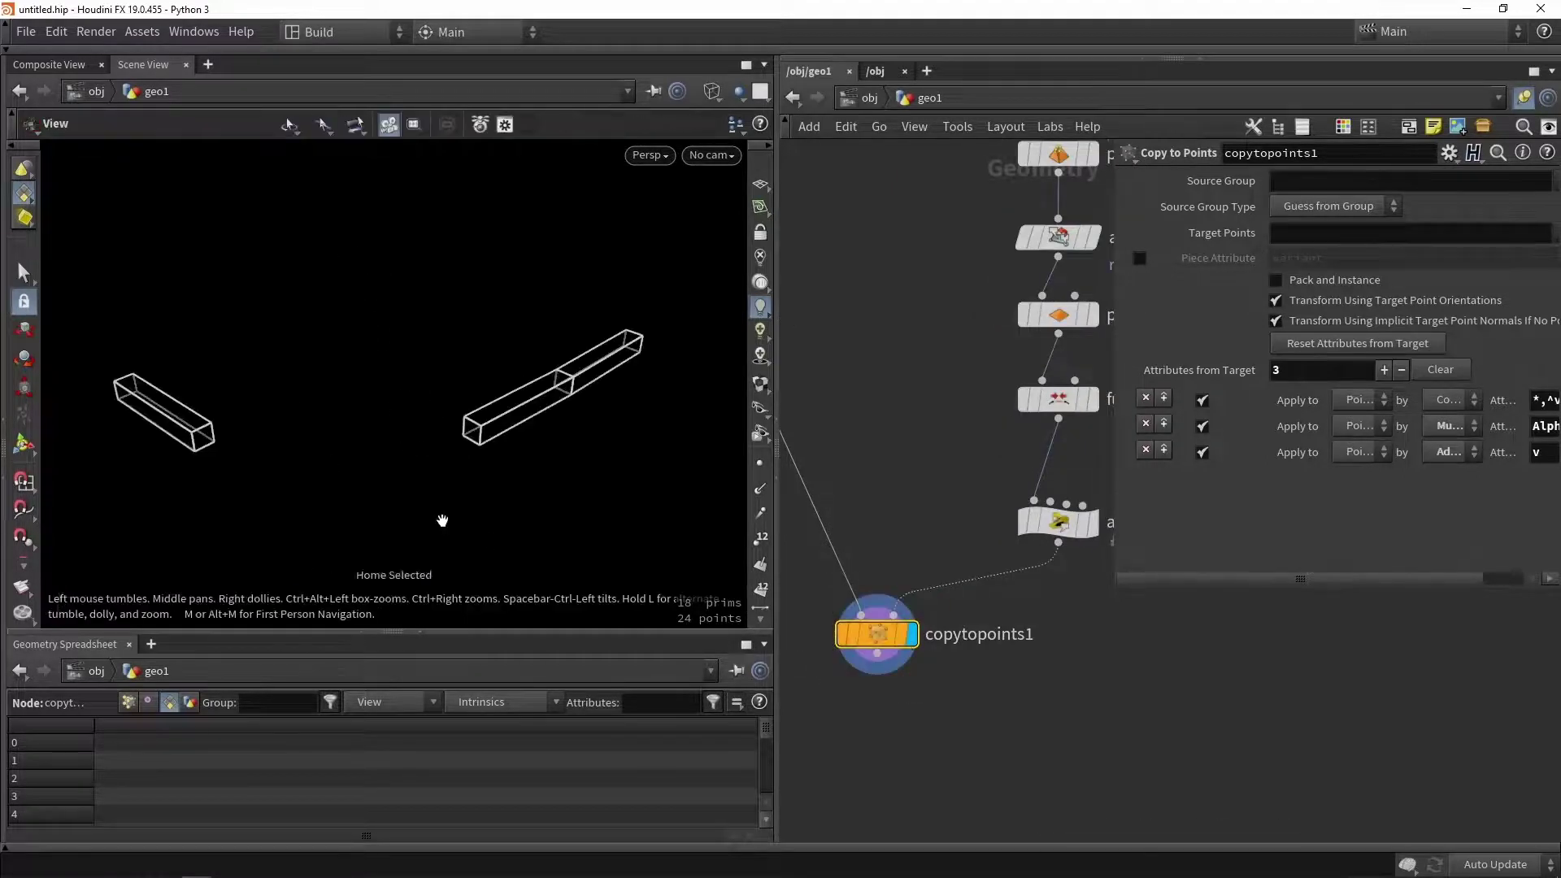
mouse_move(495, 492)
left_mouse_down()
mouse_move(453, 497)
mouse_move(529, 484)
left_mouse_up()
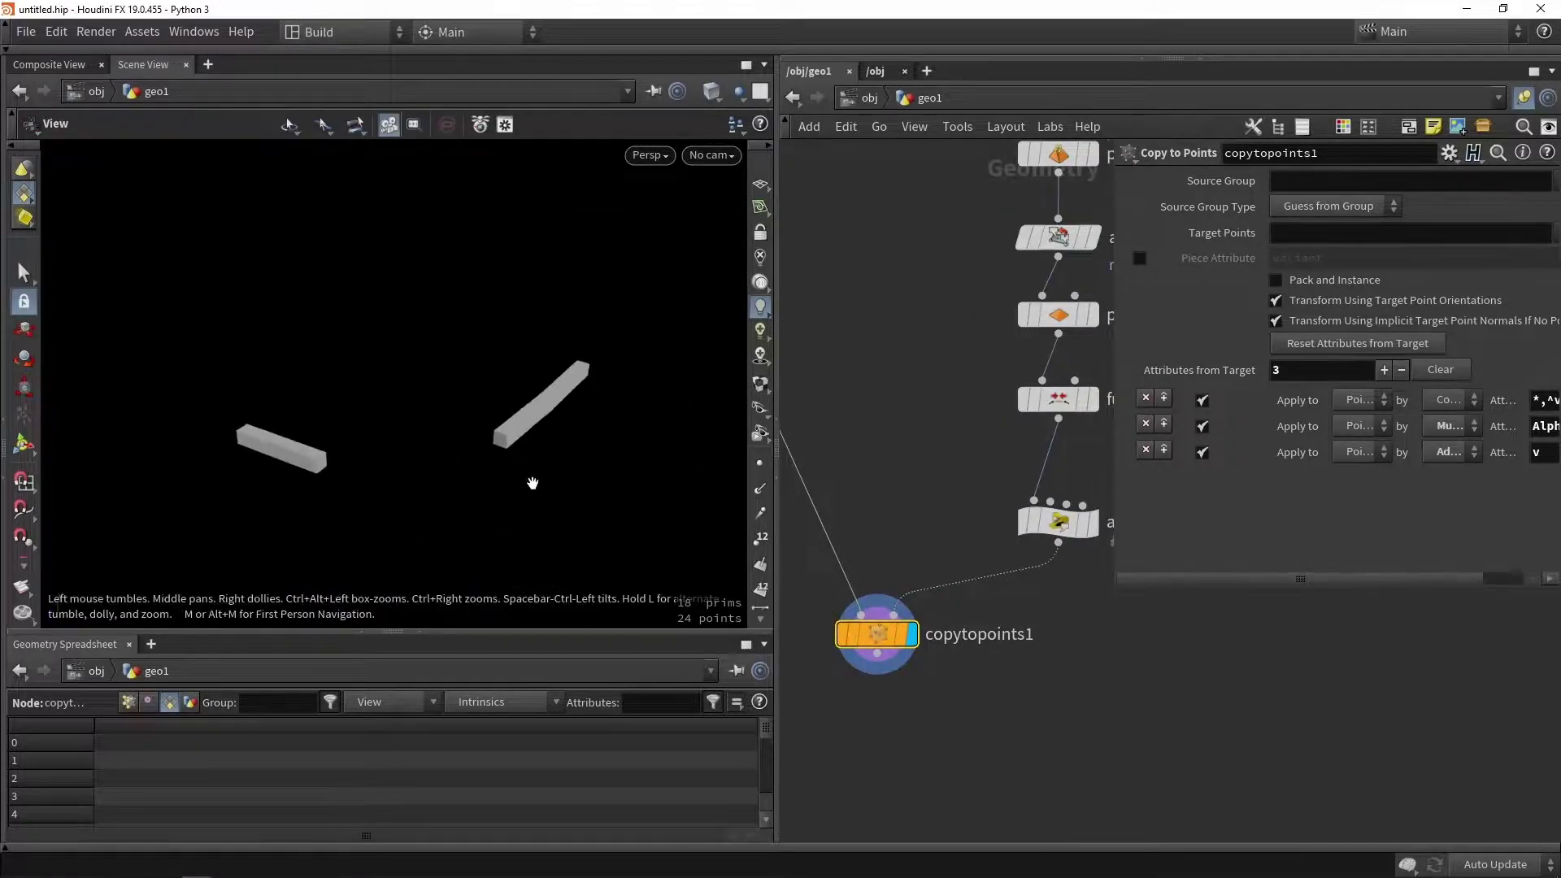
key("t")
left_click_drag(1114, 589, 1330, 569)
key("h")
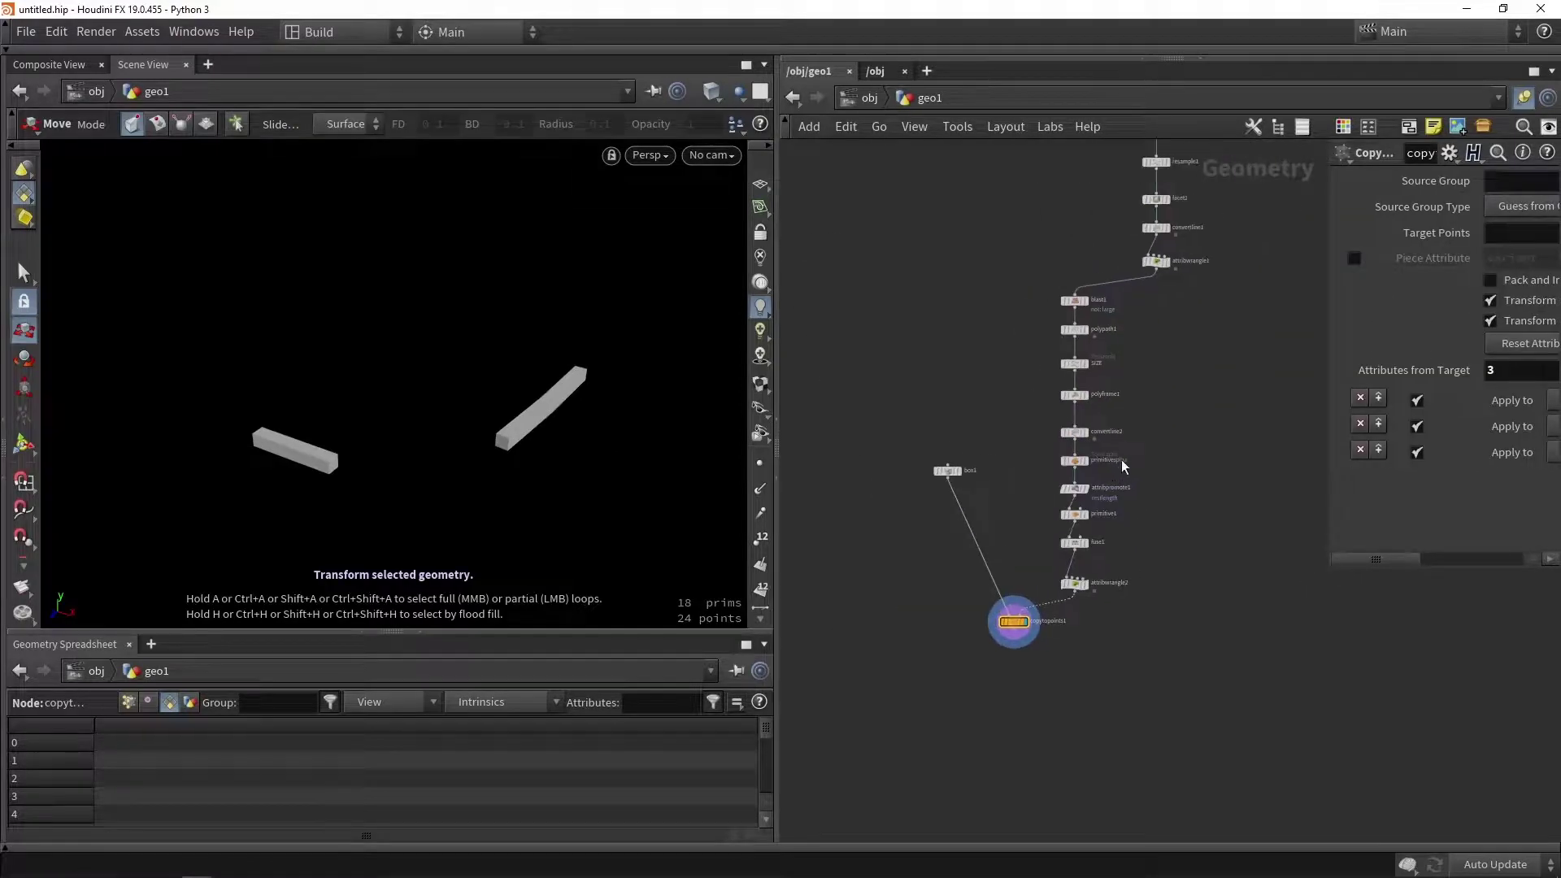
left_click(1152, 262)
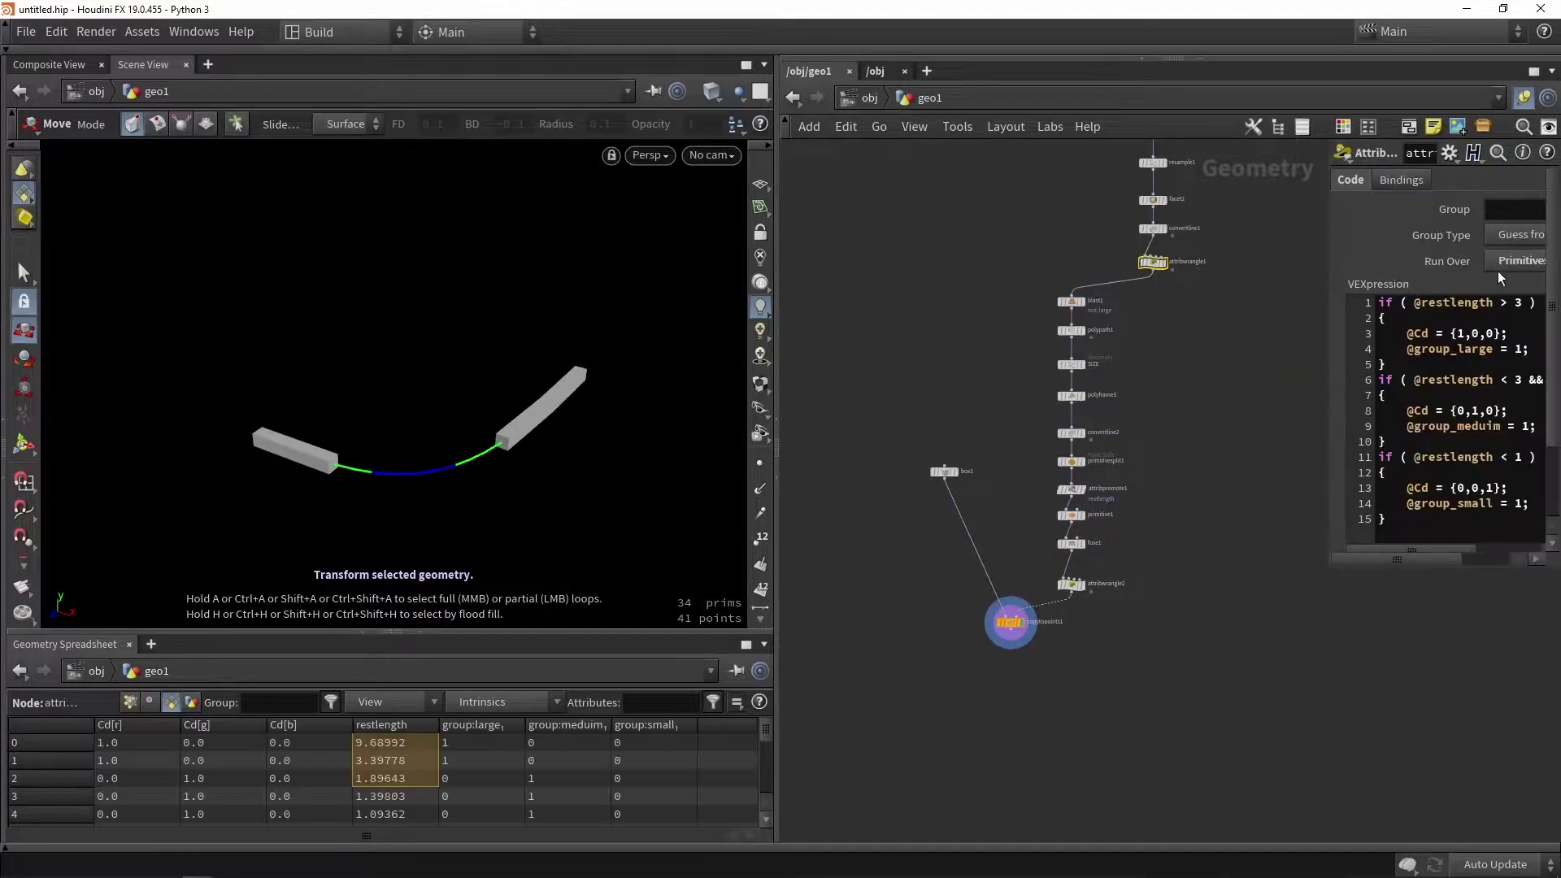
left_click_drag(1320, 329, 1188, 329)
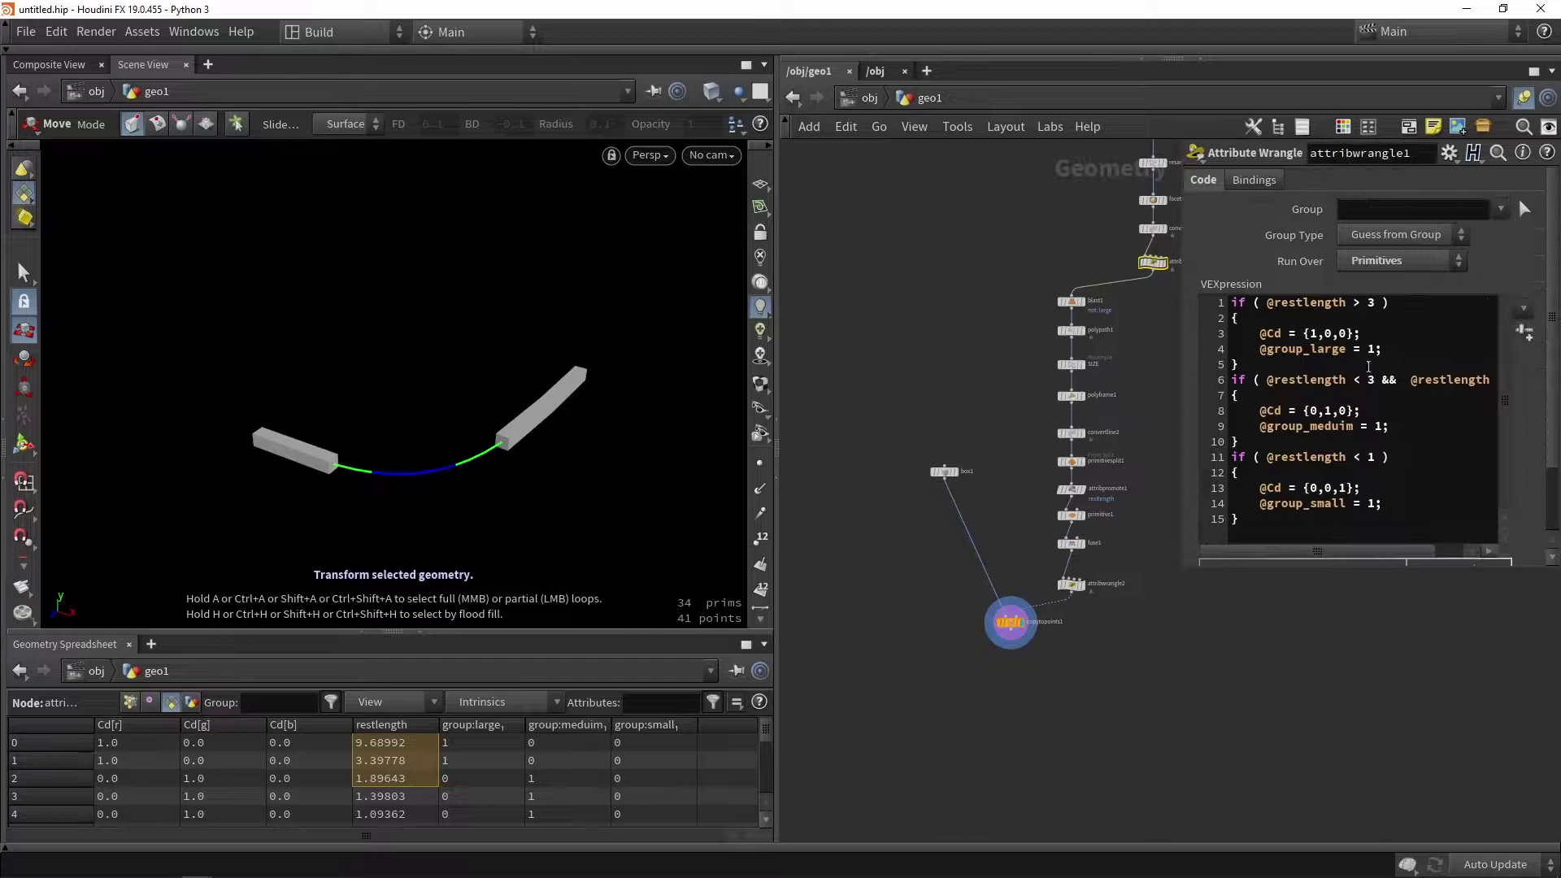
middle_click_drag(1113, 632, 1066, 686)
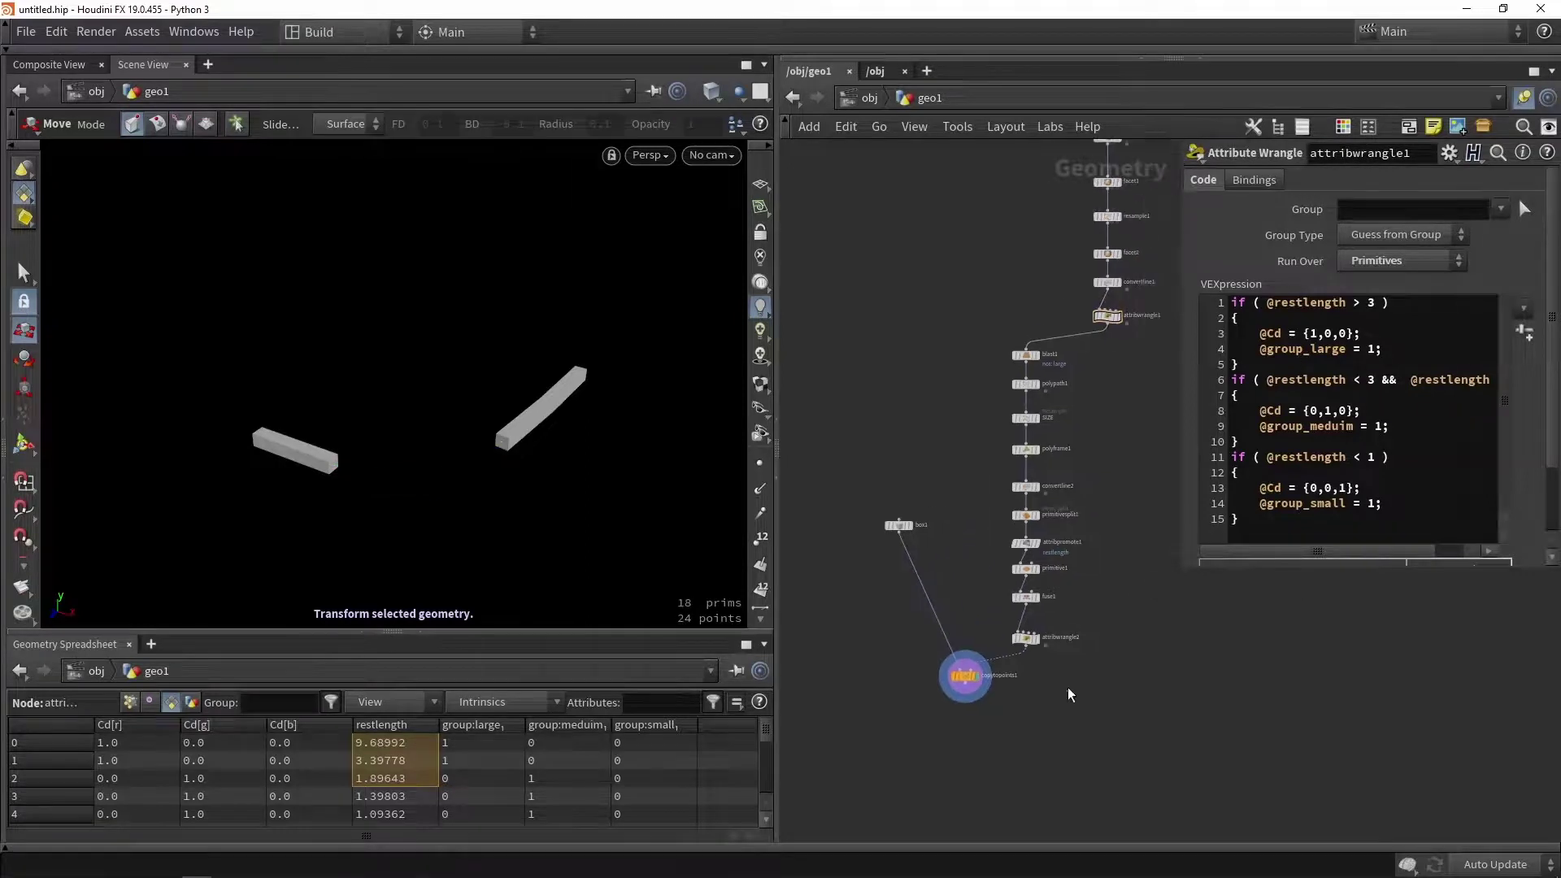
left_click_drag(1080, 680, 1017, 348)
scroll(1018, 348, "up", 3)
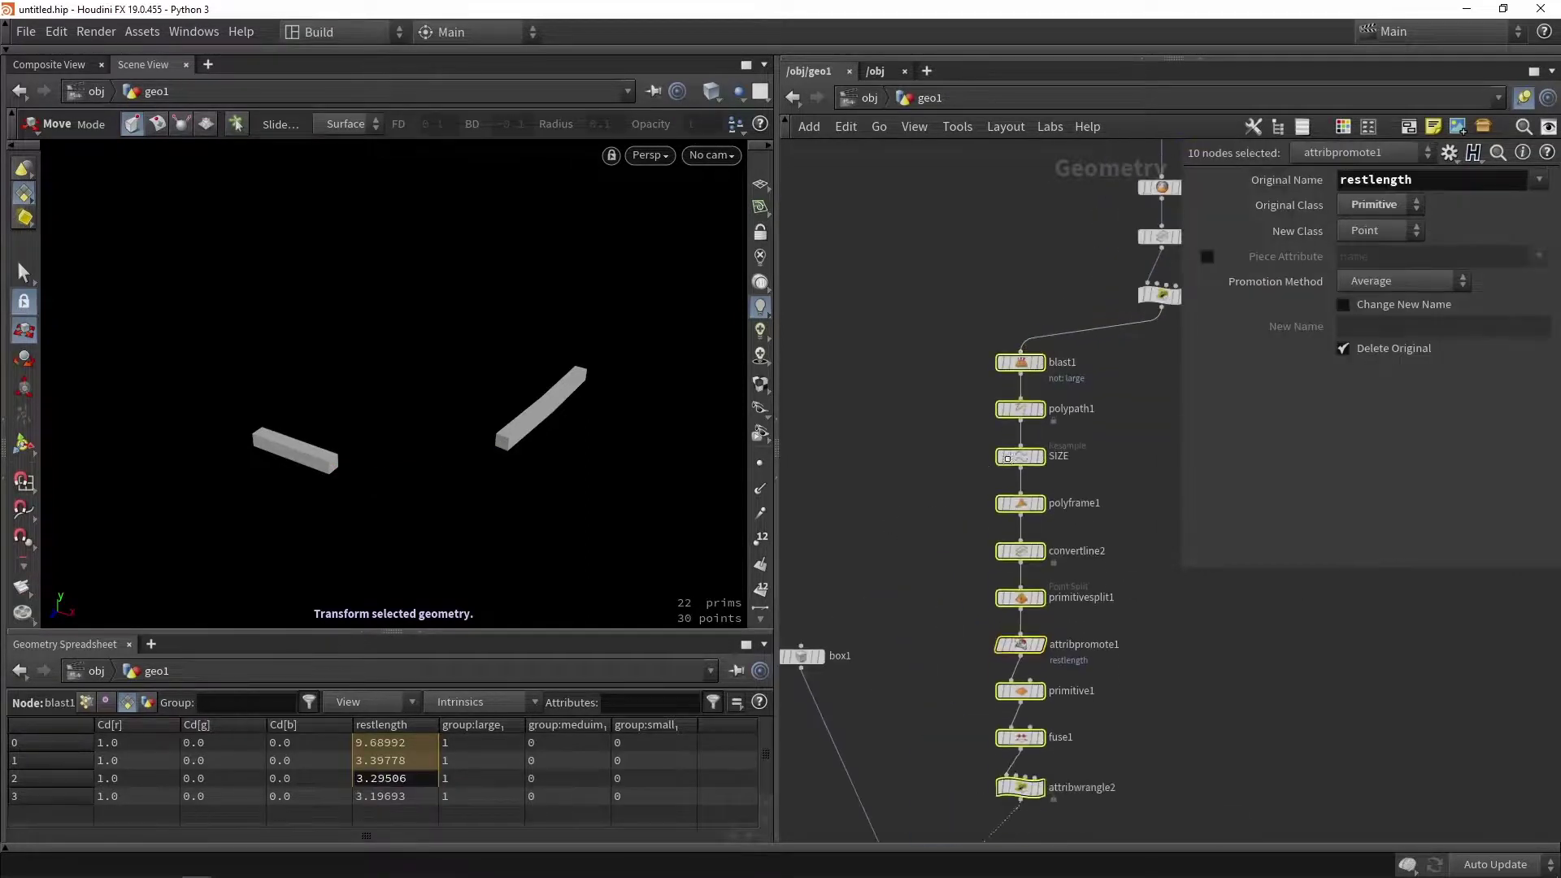
Duplicate the ten-node chain into a second column beside the original
middle_click_drag(928, 540, 875, 511)
left_click_drag(964, 329, 1100, 328, "alt")
scroll(1100, 329, "up", 1)
middle_click_drag(1126, 338, 1007, 386)
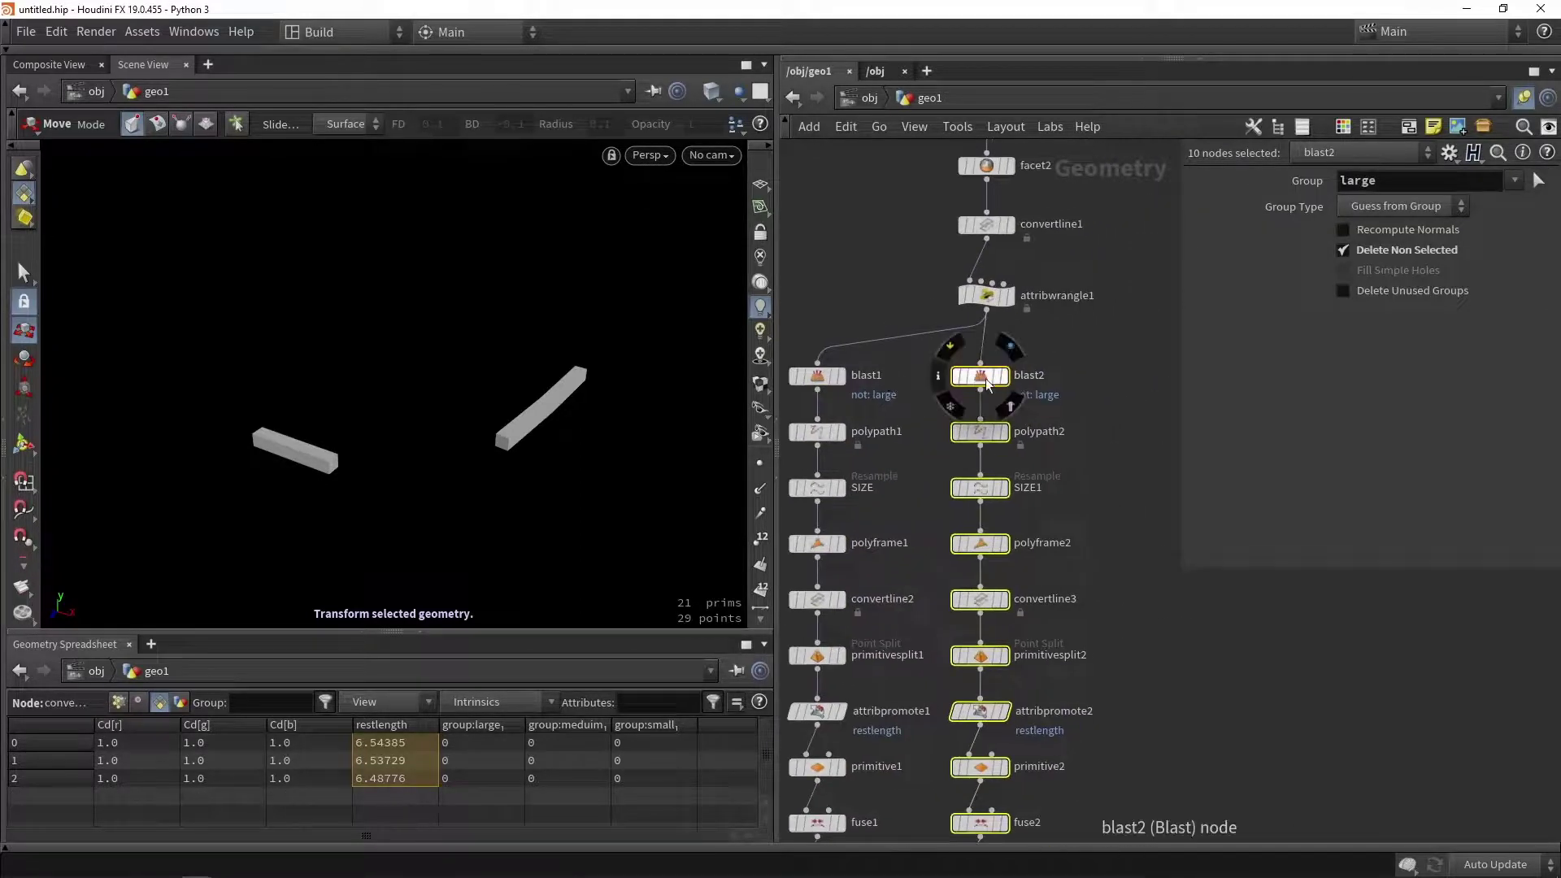
Display blast2 and change its Group from large to meduim
left_click(1011, 347)
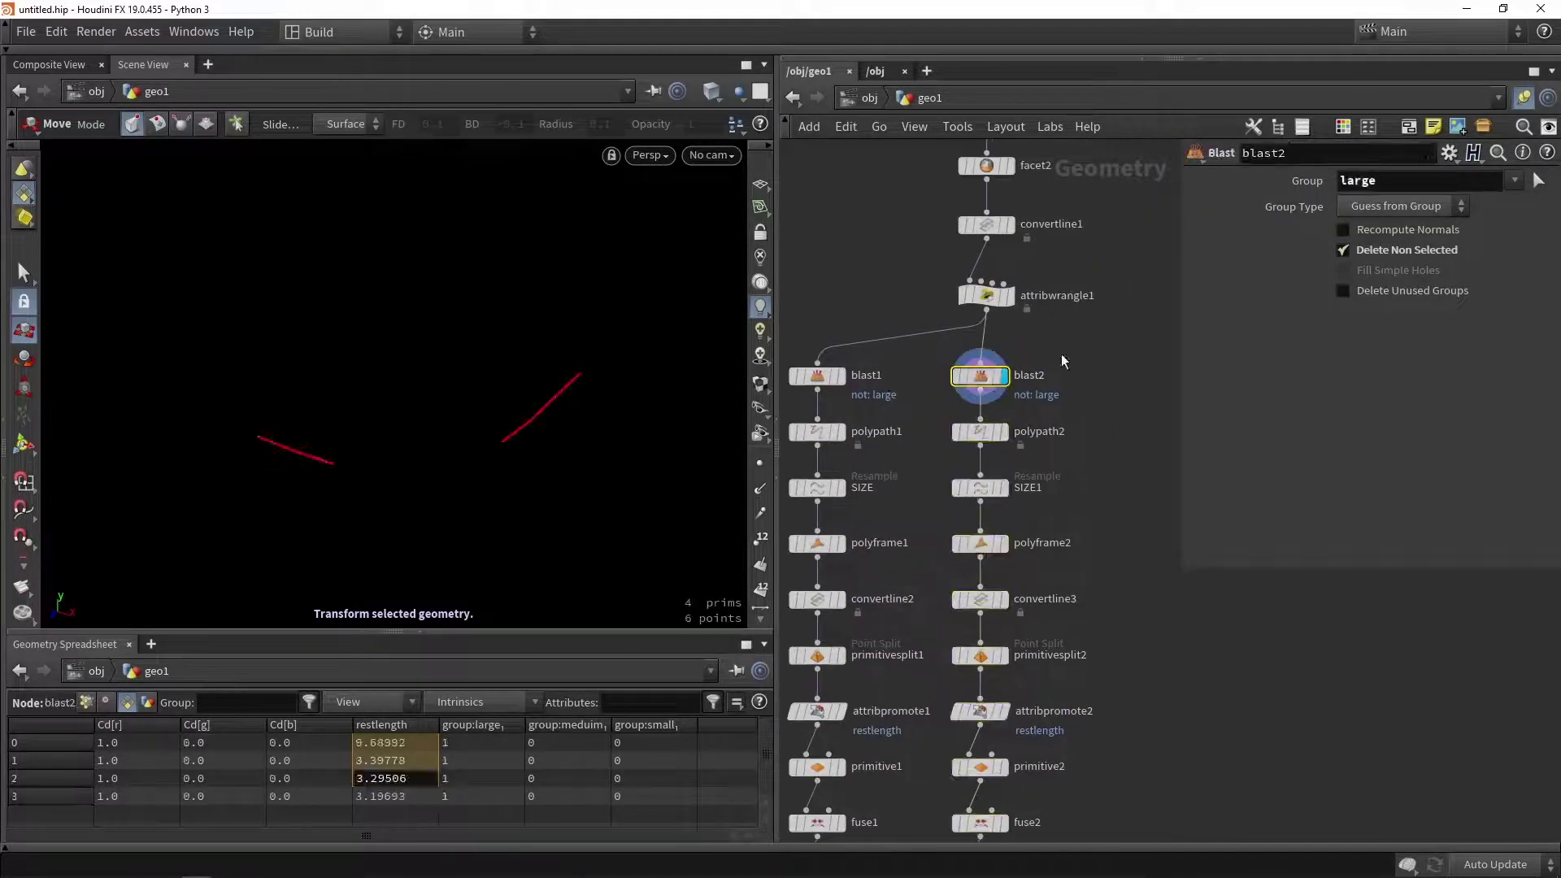
double_click(1385, 184)
key("BackSpace")
left_click(1513, 180)
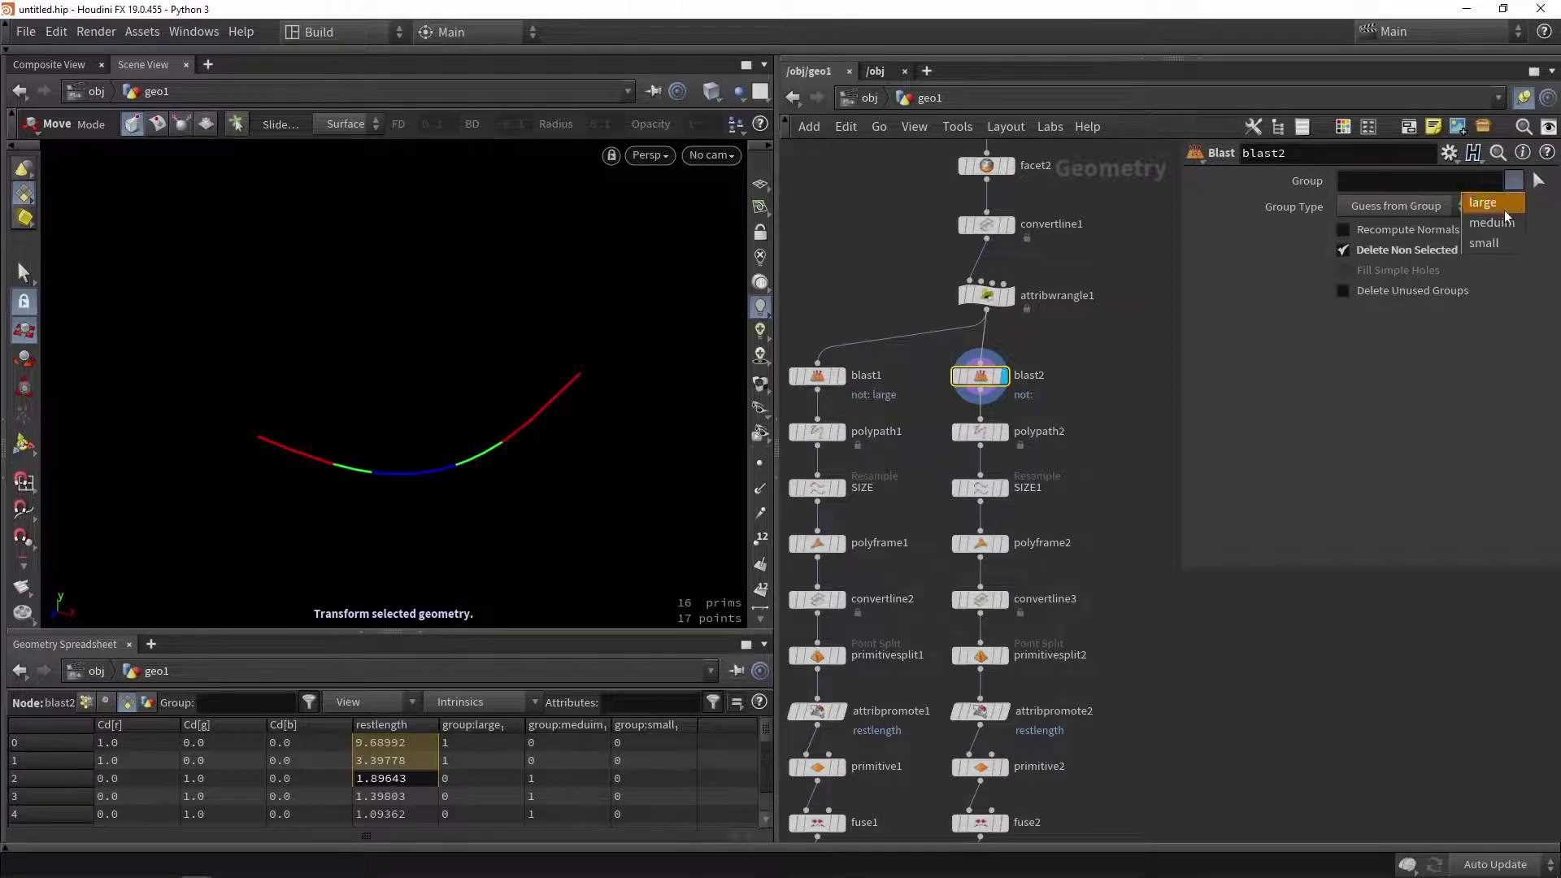
left_click(1493, 221)
Box-select both Resample nodes
middle_click_drag(1149, 515, 1088, 404)
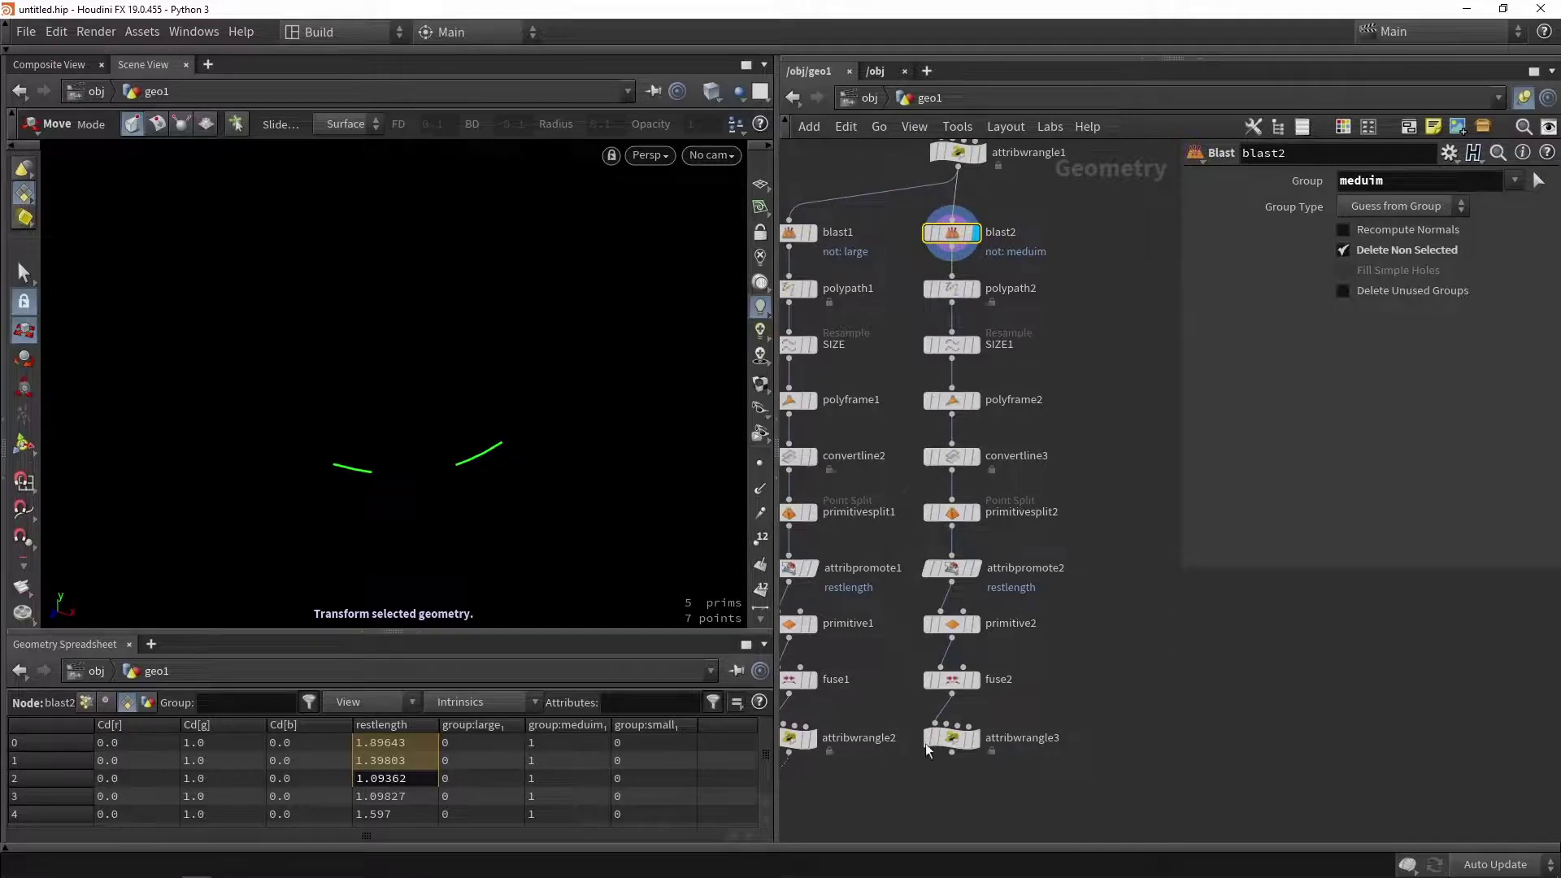
left_click_drag(1073, 361, 905, 317)
middle_click_drag(904, 317, 1031, 374)
left_click_drag(843, 379, 1119, 411)
Colour both Resample nodes green
key("c")
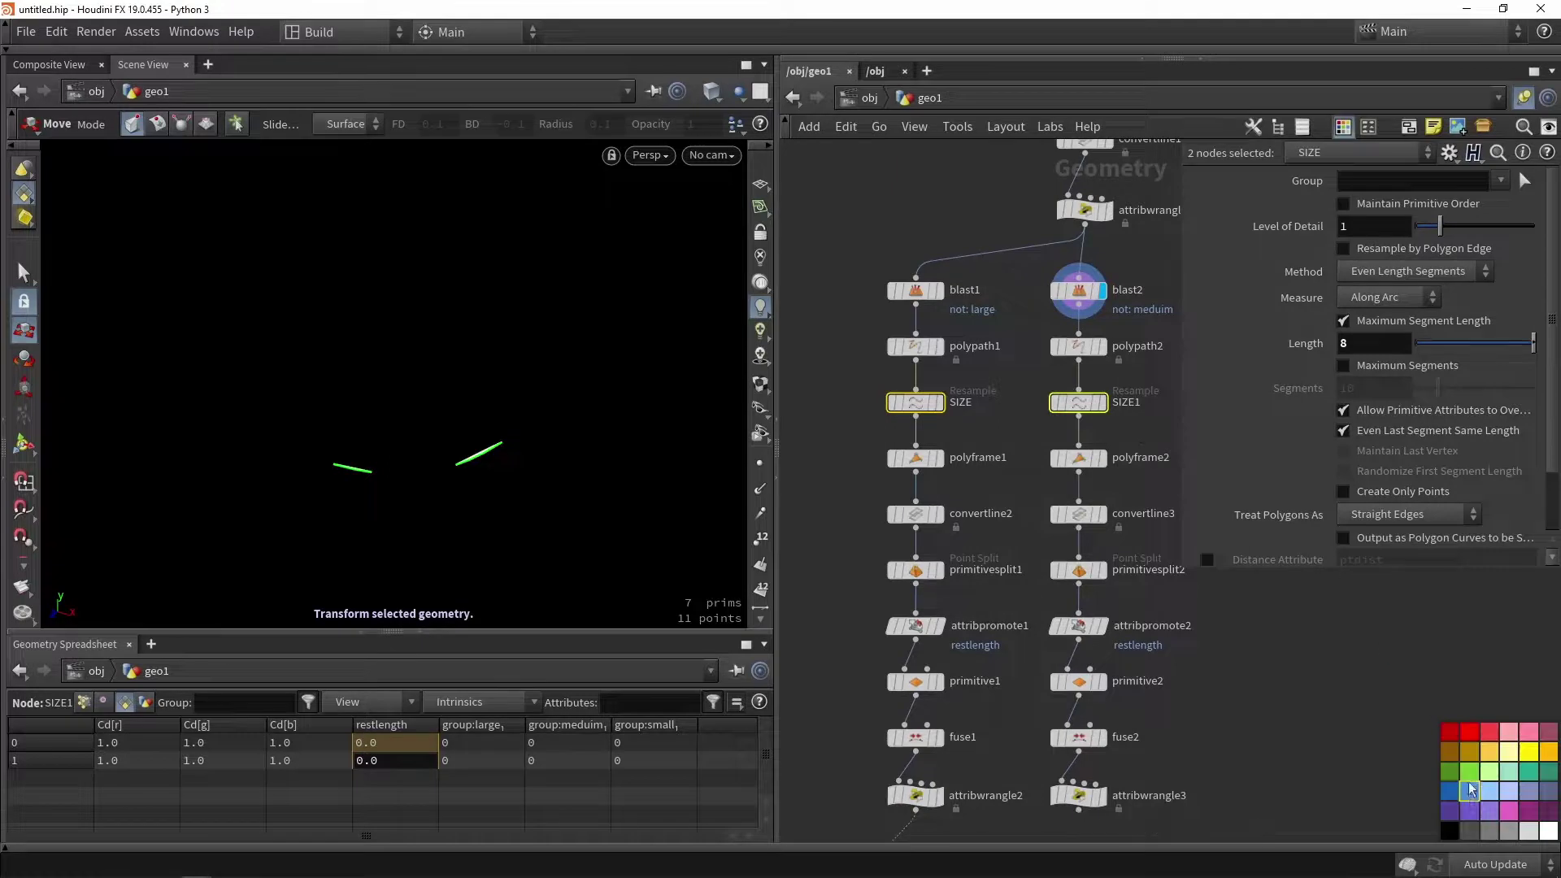
left_click(1470, 770)
middle_click_drag(1290, 684, 1188, 715)
left_click(1093, 561)
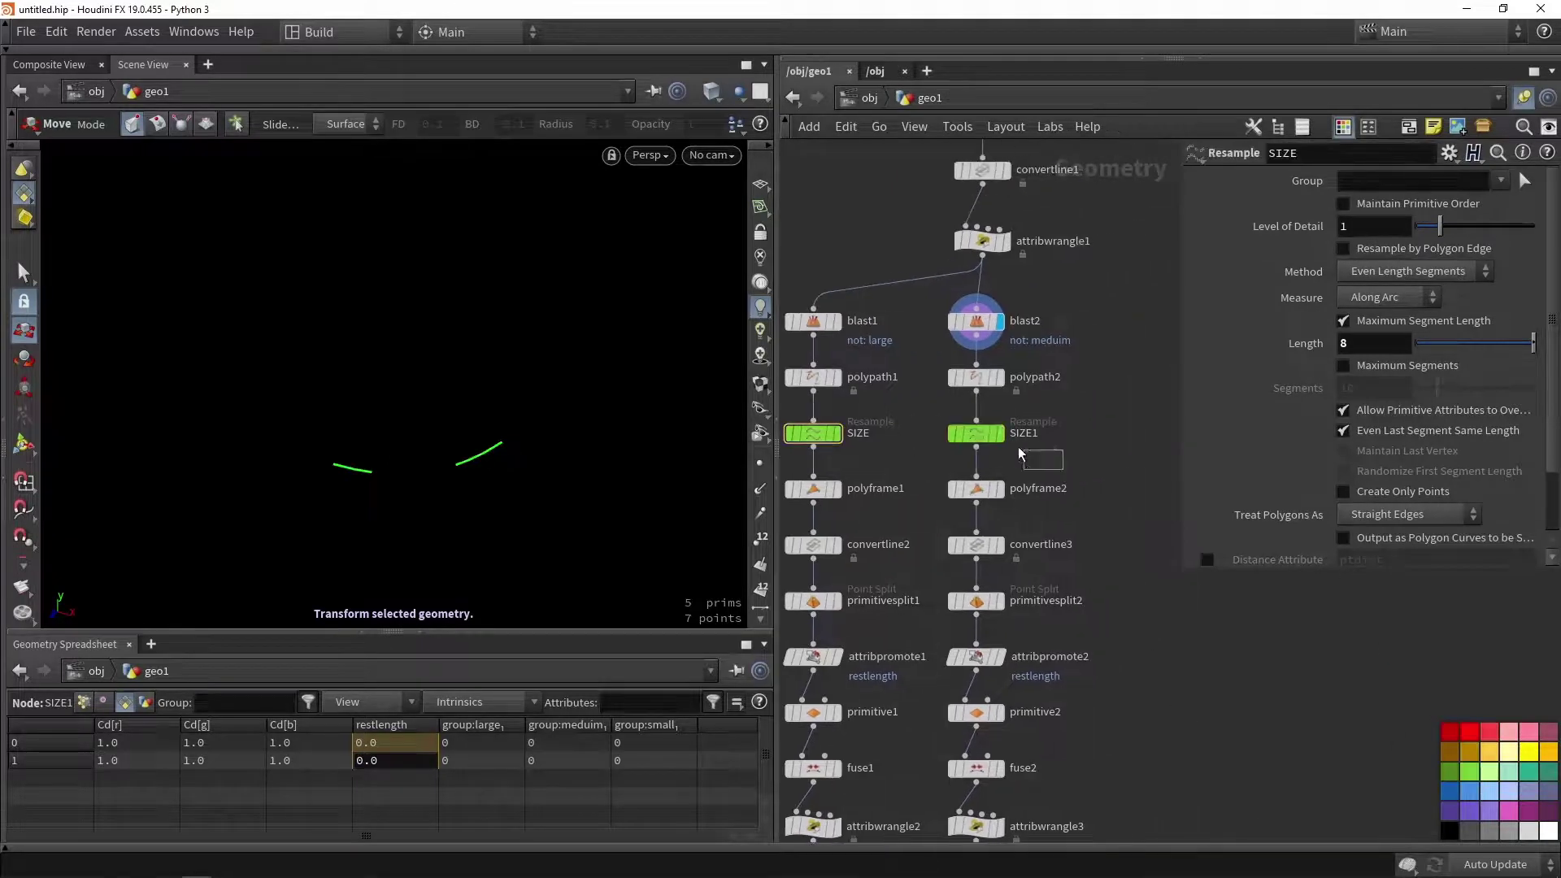
Set SIZE1's maximum segment length to 4 and change attribwrangle3's divisor to 4
left_click_drag(1019, 448, 996, 431)
double_click(1372, 339)
type("4")
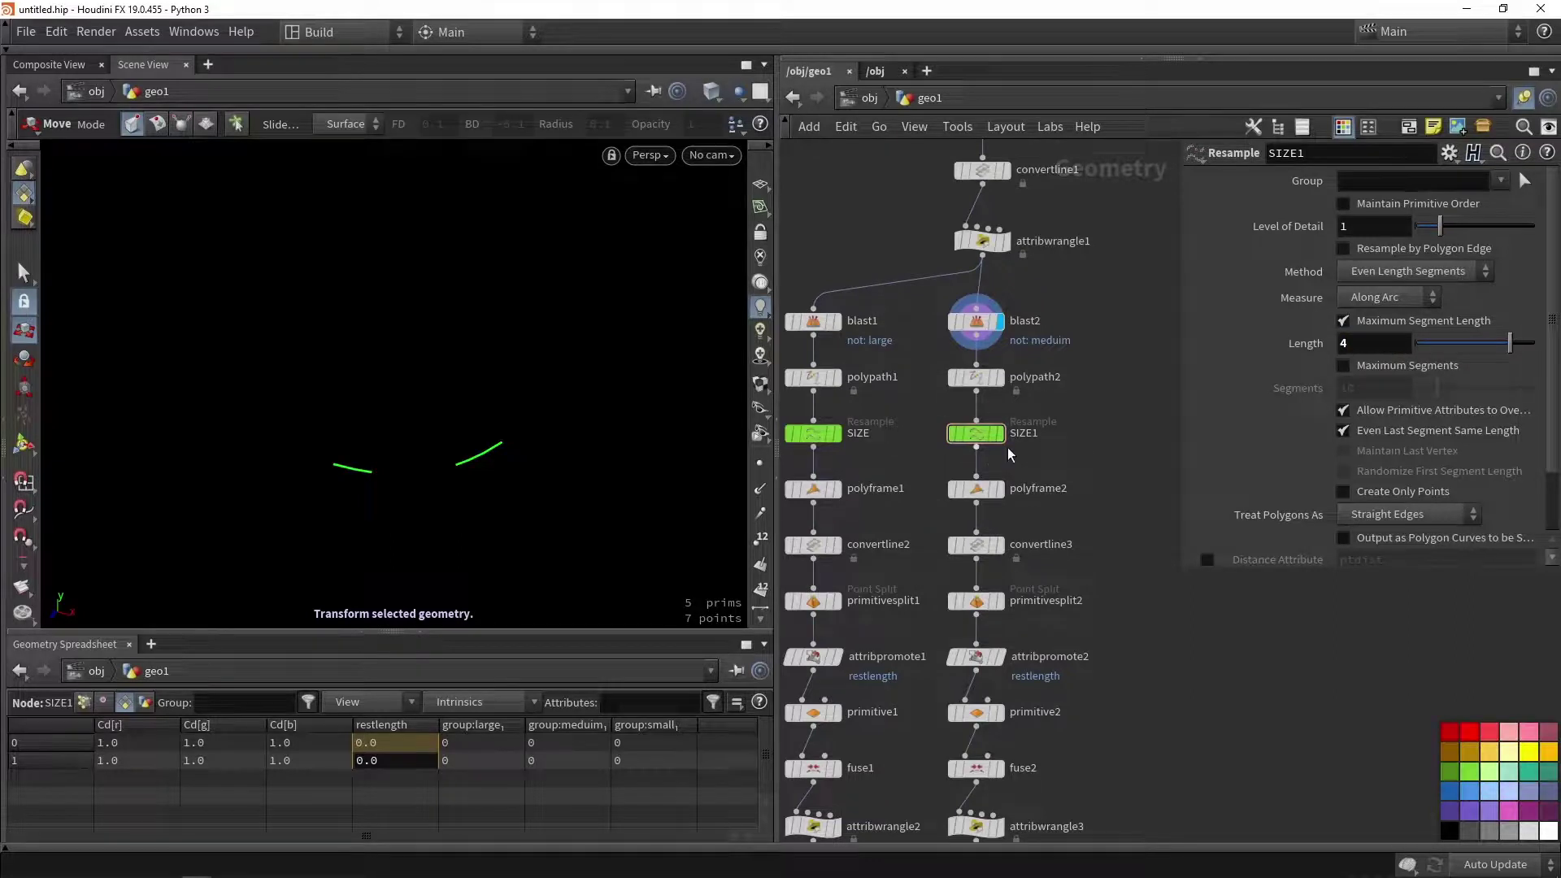
scroll(1056, 374, "down", 3)
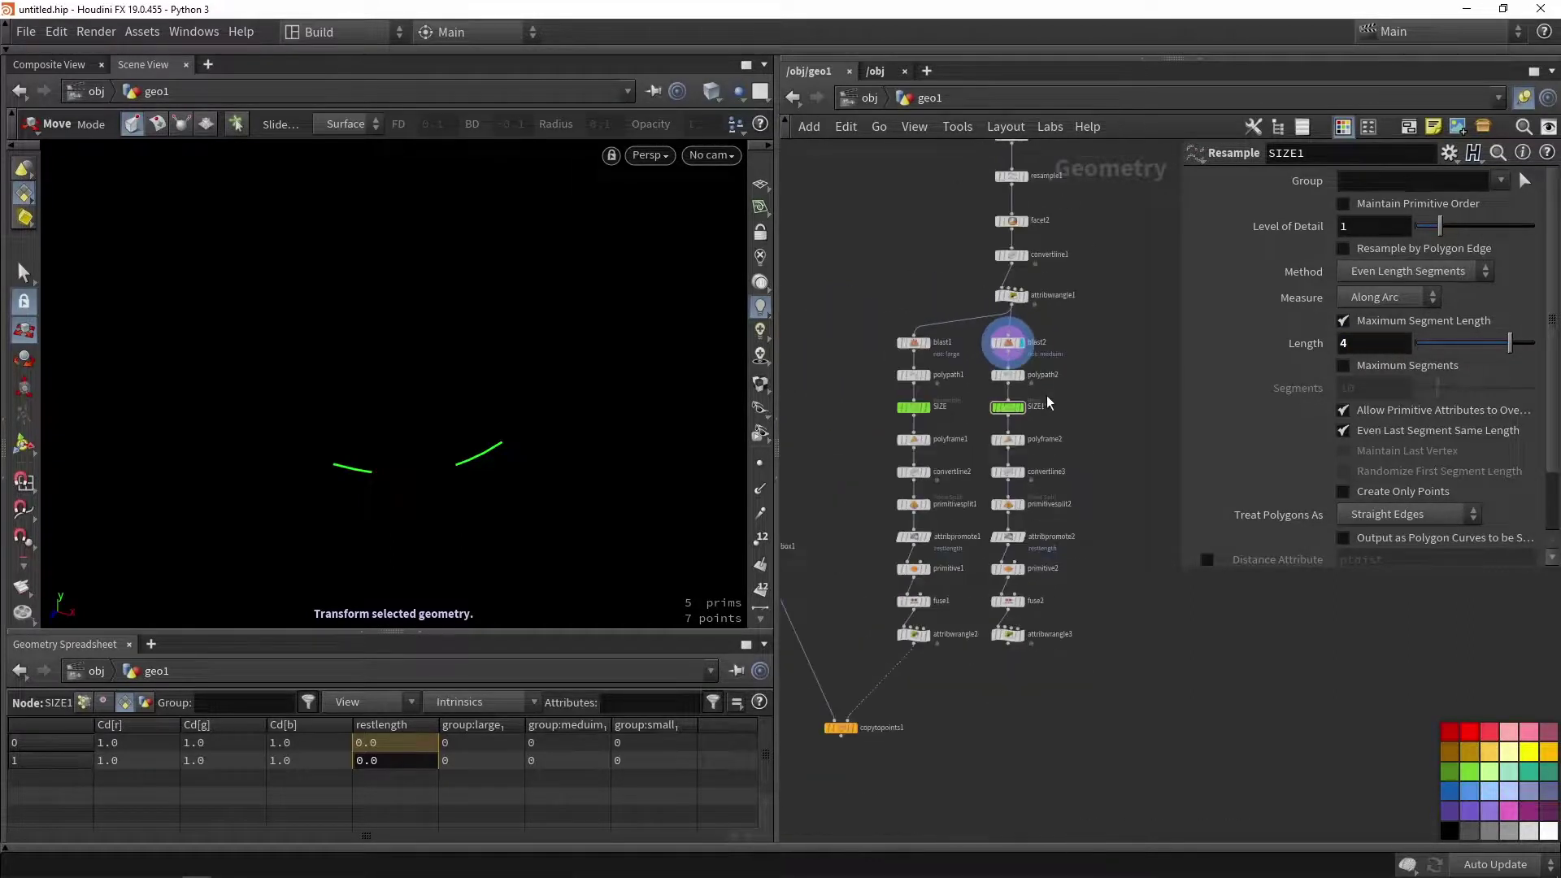
scroll(990, 277, "up", 3)
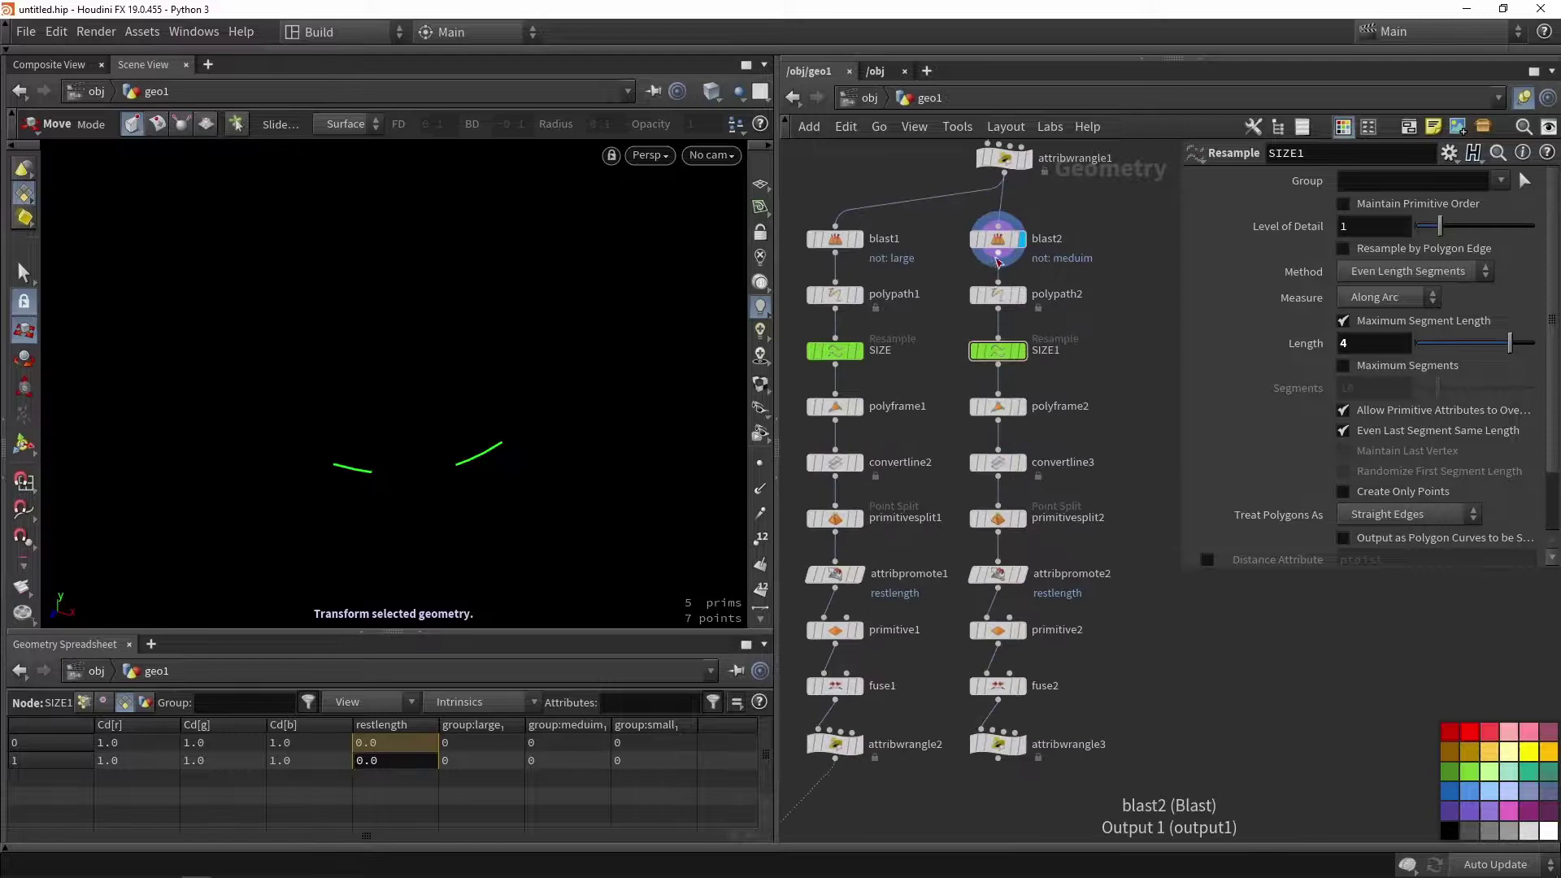
left_click(1005, 744)
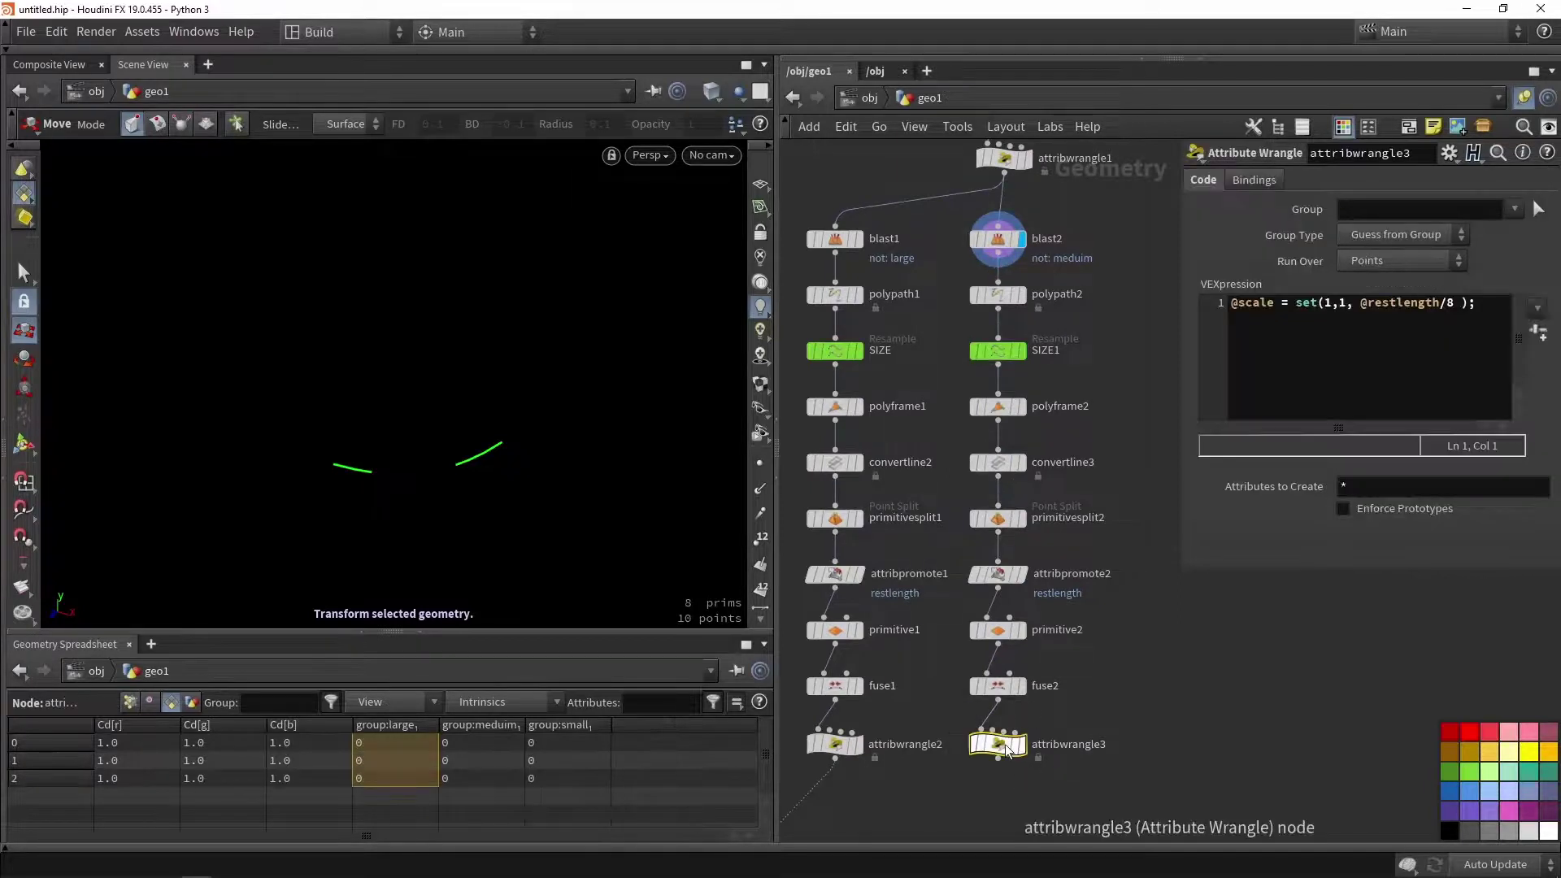
left_click(1450, 304)
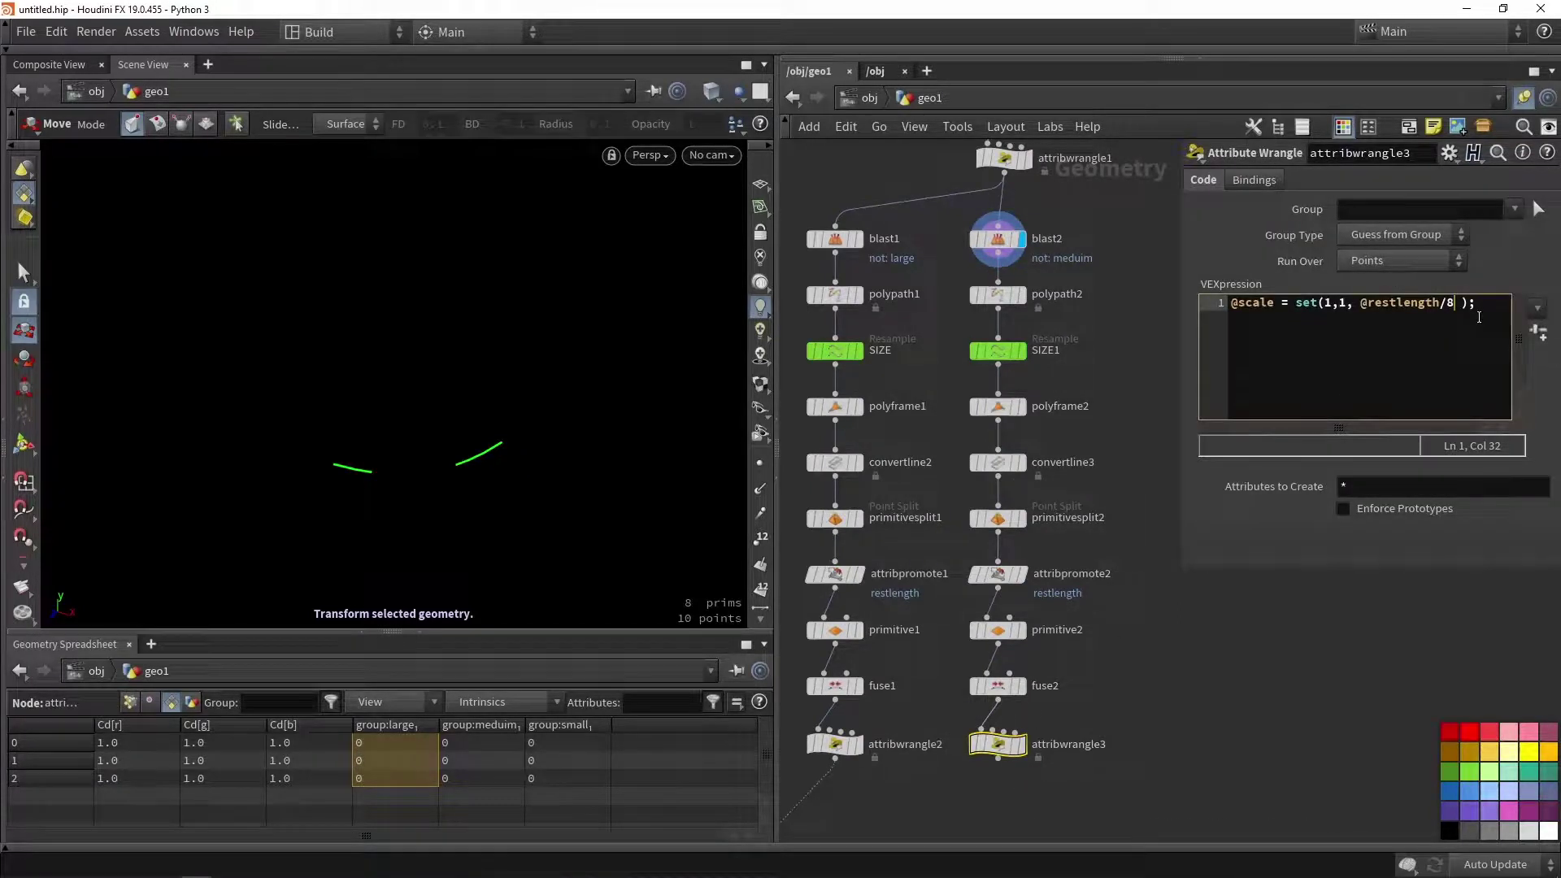
Colour both wrangle nodes green
middle_click_drag(1110, 727, 1174, 634)
left_click_drag(1170, 639, 917, 726)
left_click(1468, 773)
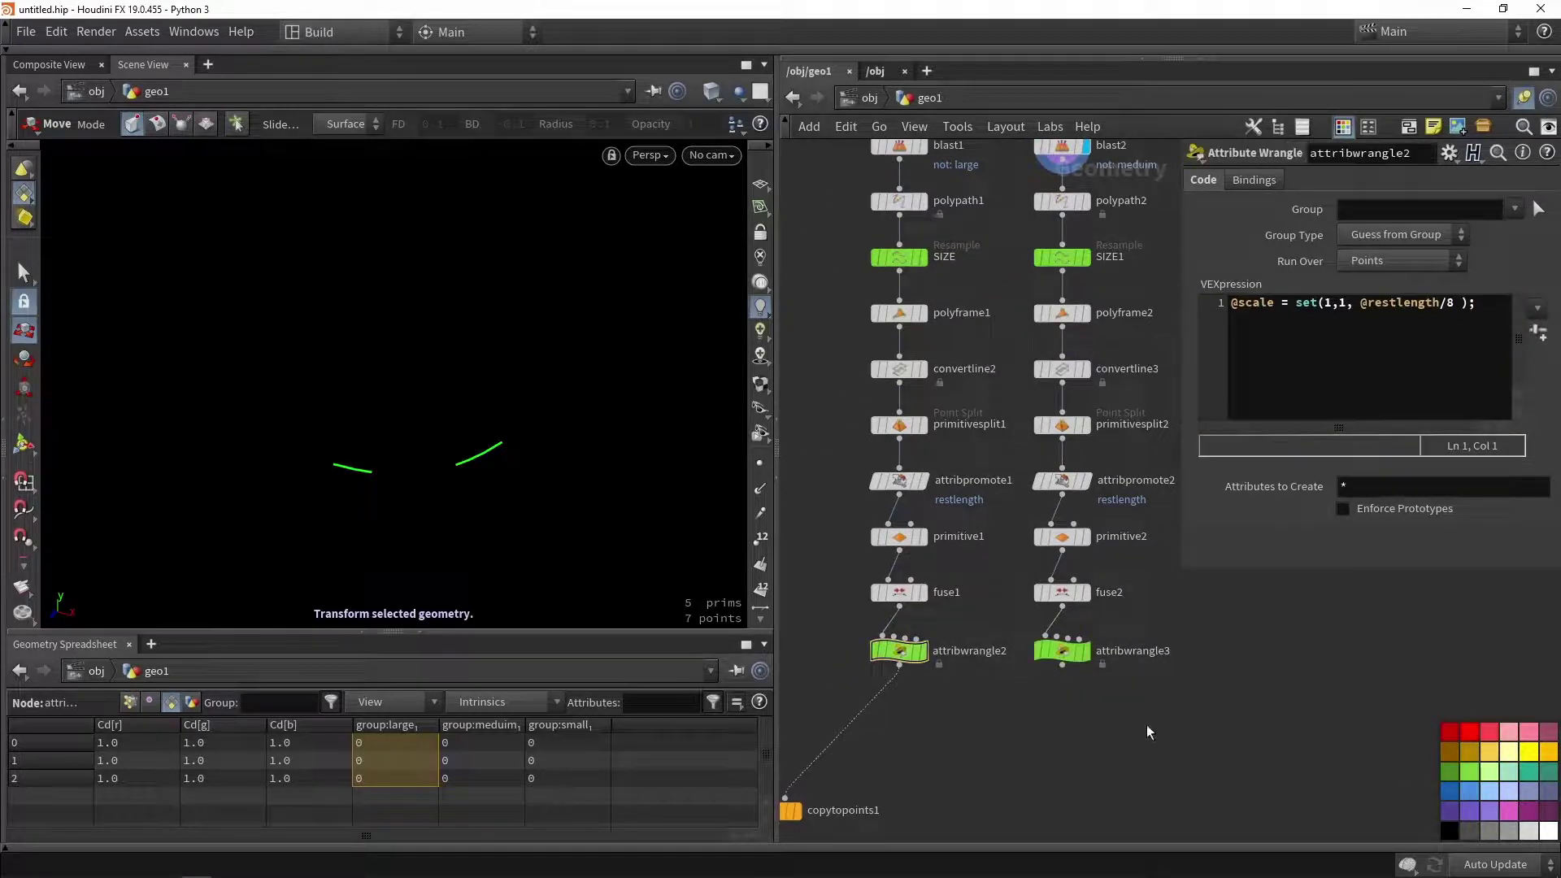
Rename attribwrangle2 to scale, correcting a typo
double_click(954, 651)
type("sc")
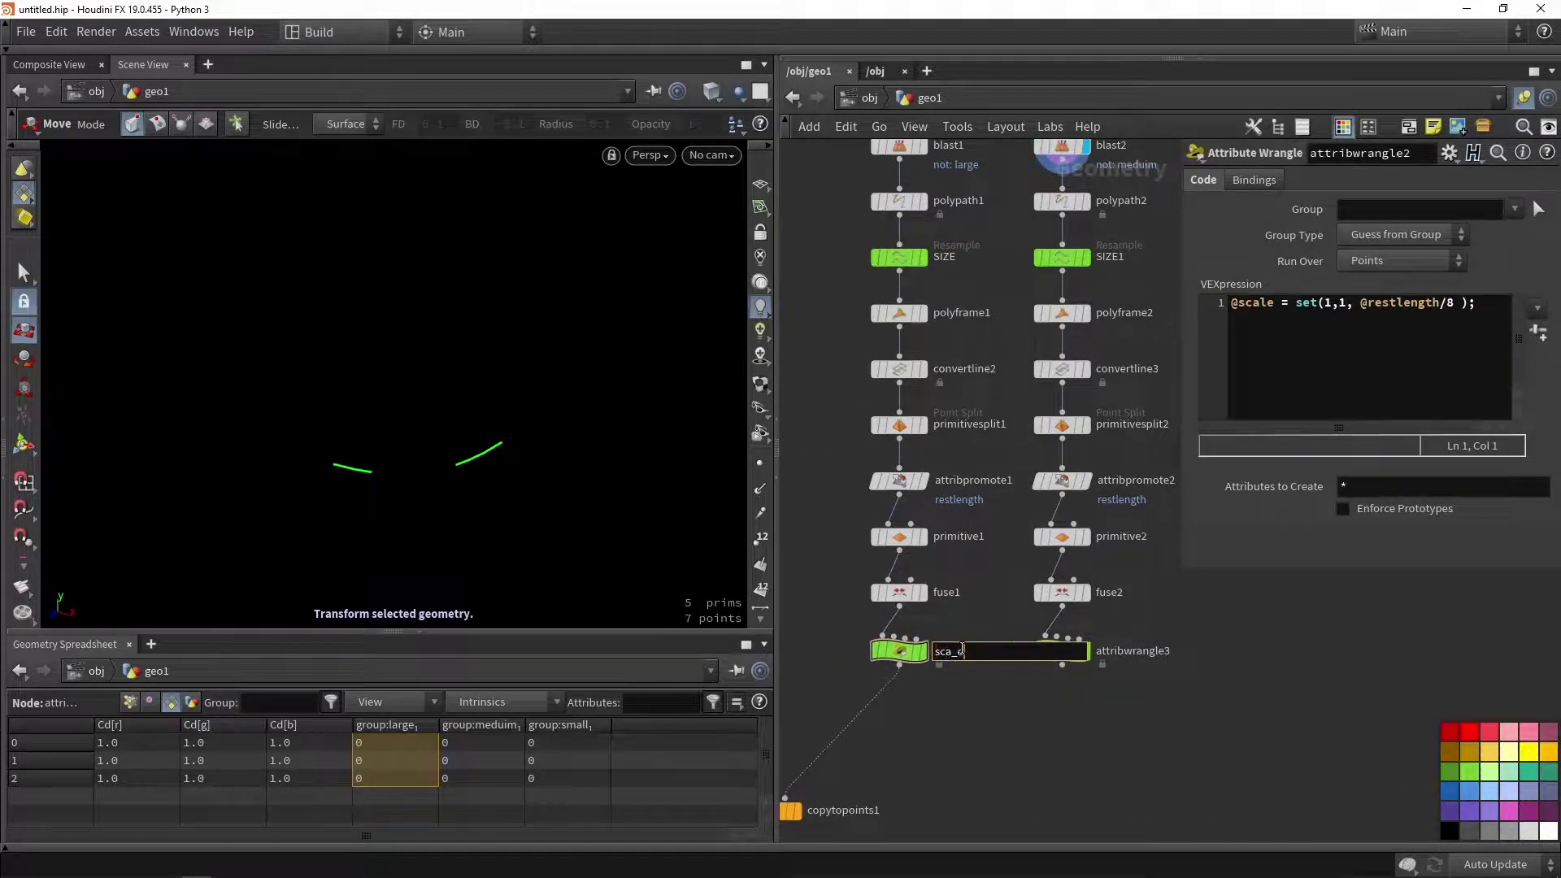
type("a_e")
key("Return")
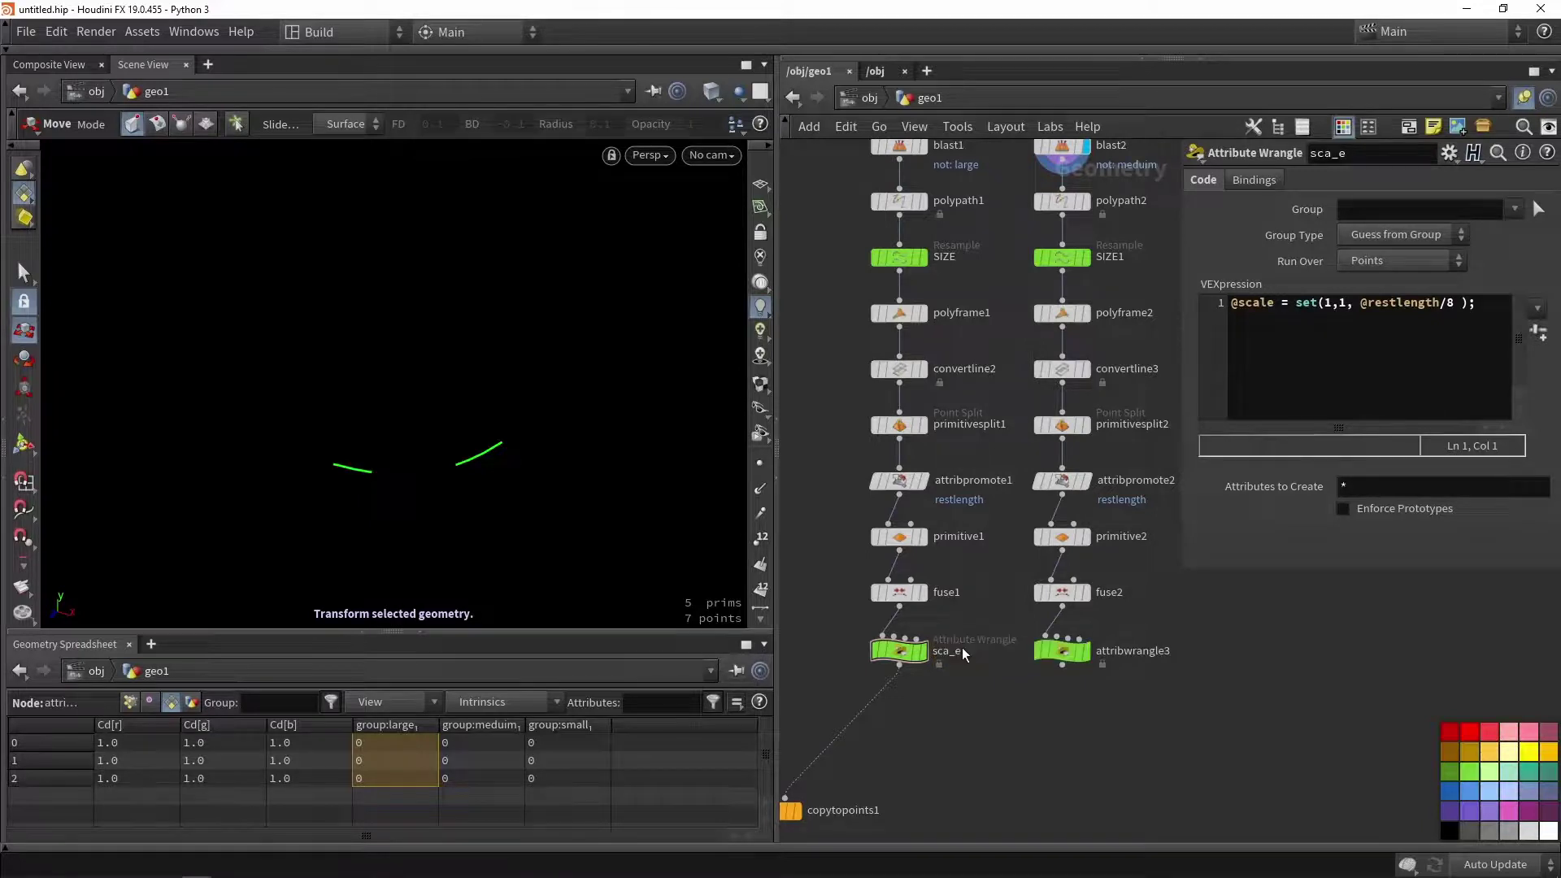
double_click(943, 652)
type("scale")
key("Return")
scroll(867, 705, "down", 3)
left_click_drag(1108, 723, 1119, 319)
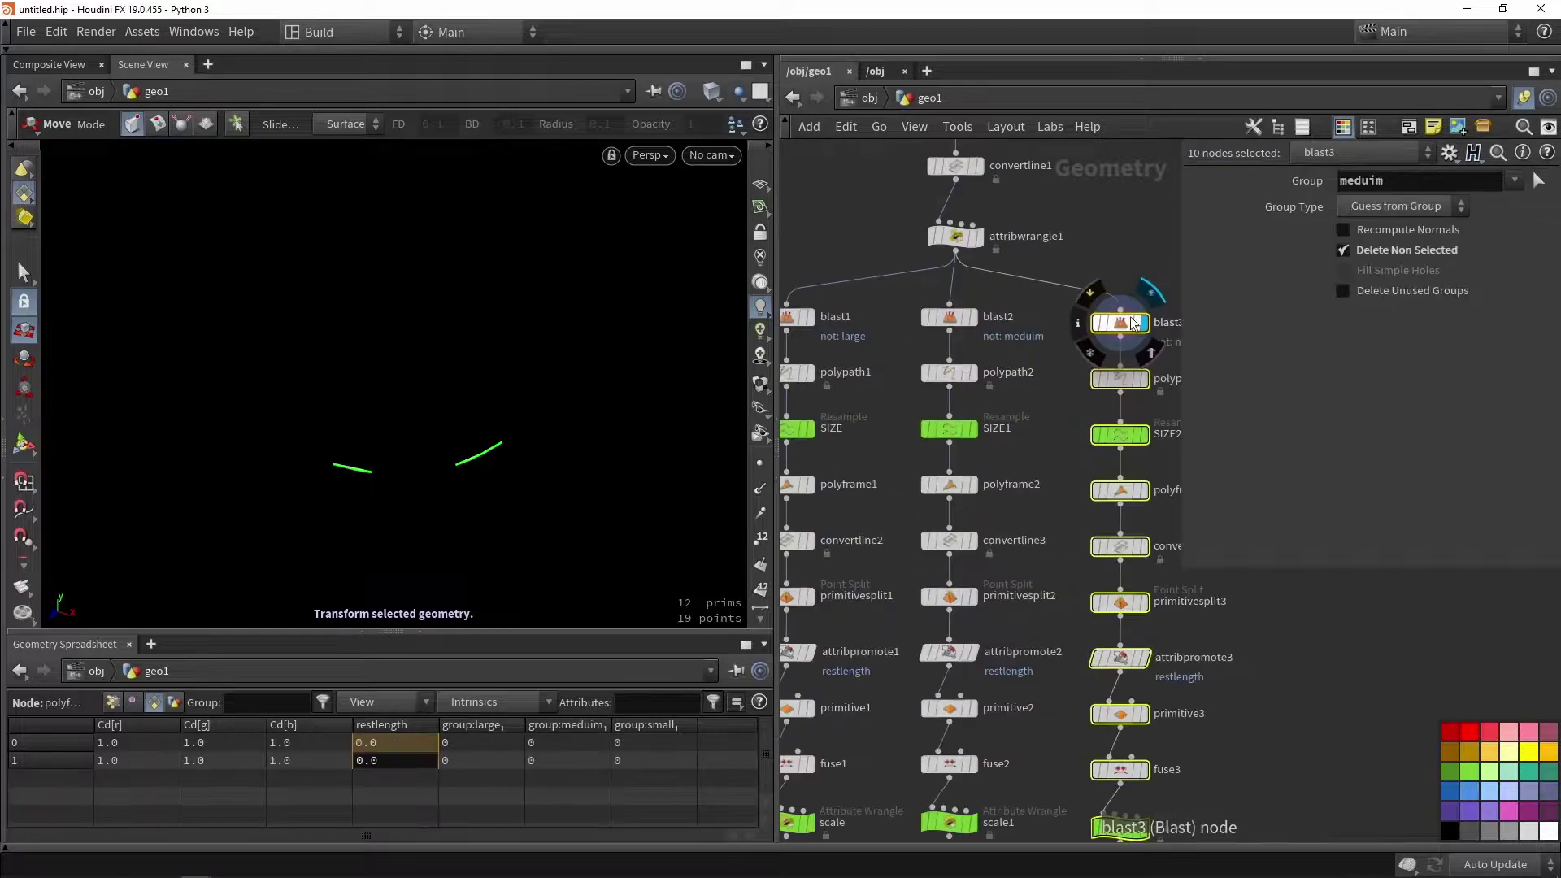
Change blast3's Group from meduim to small
scroll(1120, 320, "up", 2)
double_click(1401, 189)
key("BackSpace")
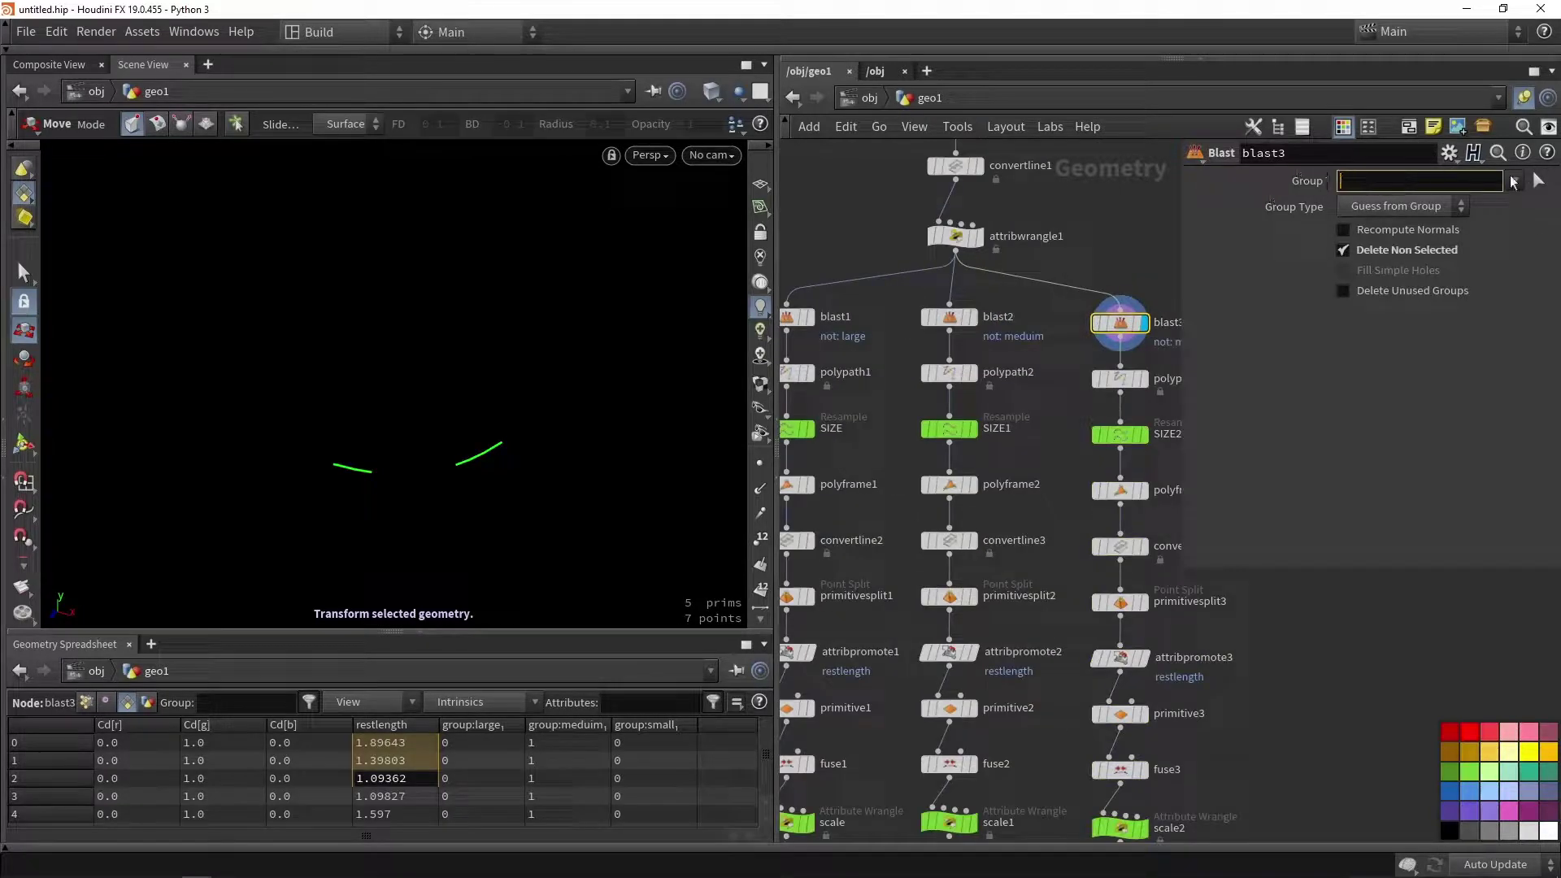
left_click(1514, 180)
left_click(1496, 242)
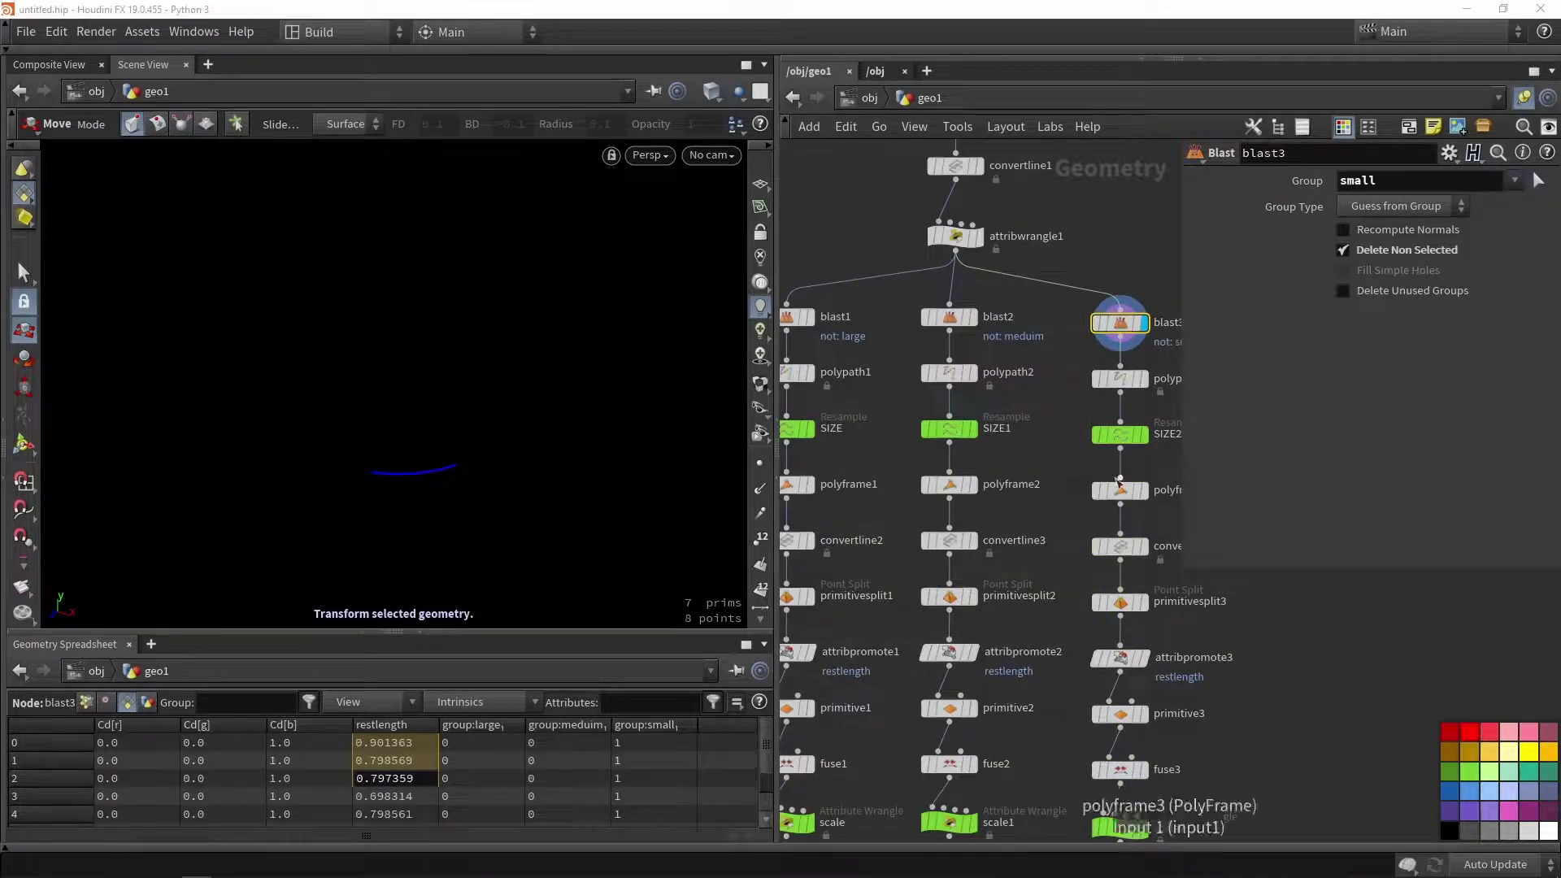
Set SIZE2's maximum segment length to 1 and scale2's restlength divisor to 1
left_click(1122, 435)
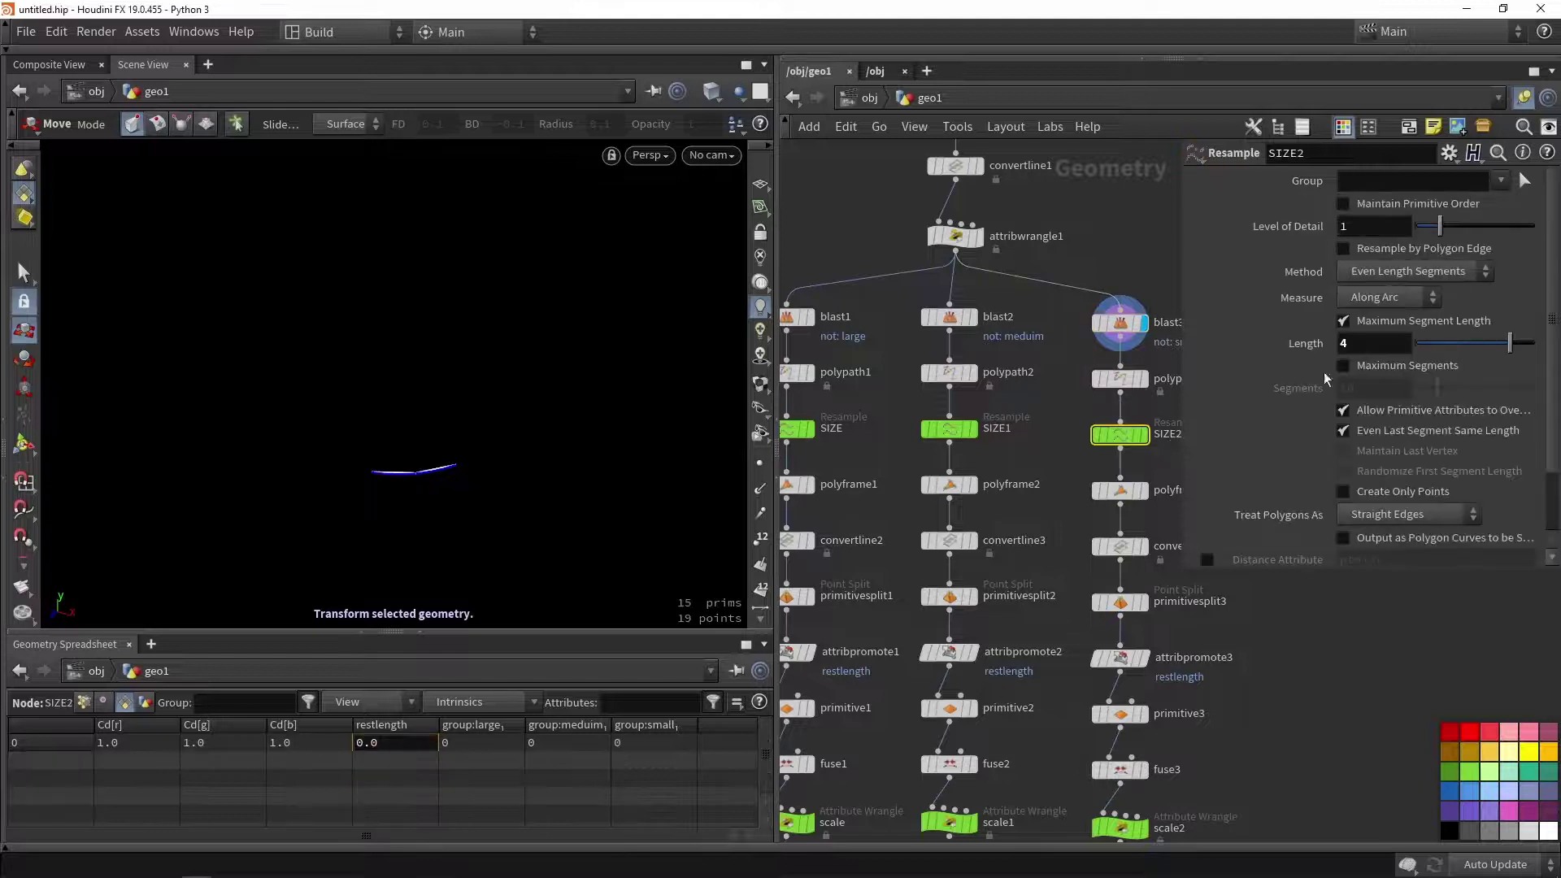
double_click(1395, 345)
type("1")
key("Return")
middle_click_drag(1092, 318, 1024, 232)
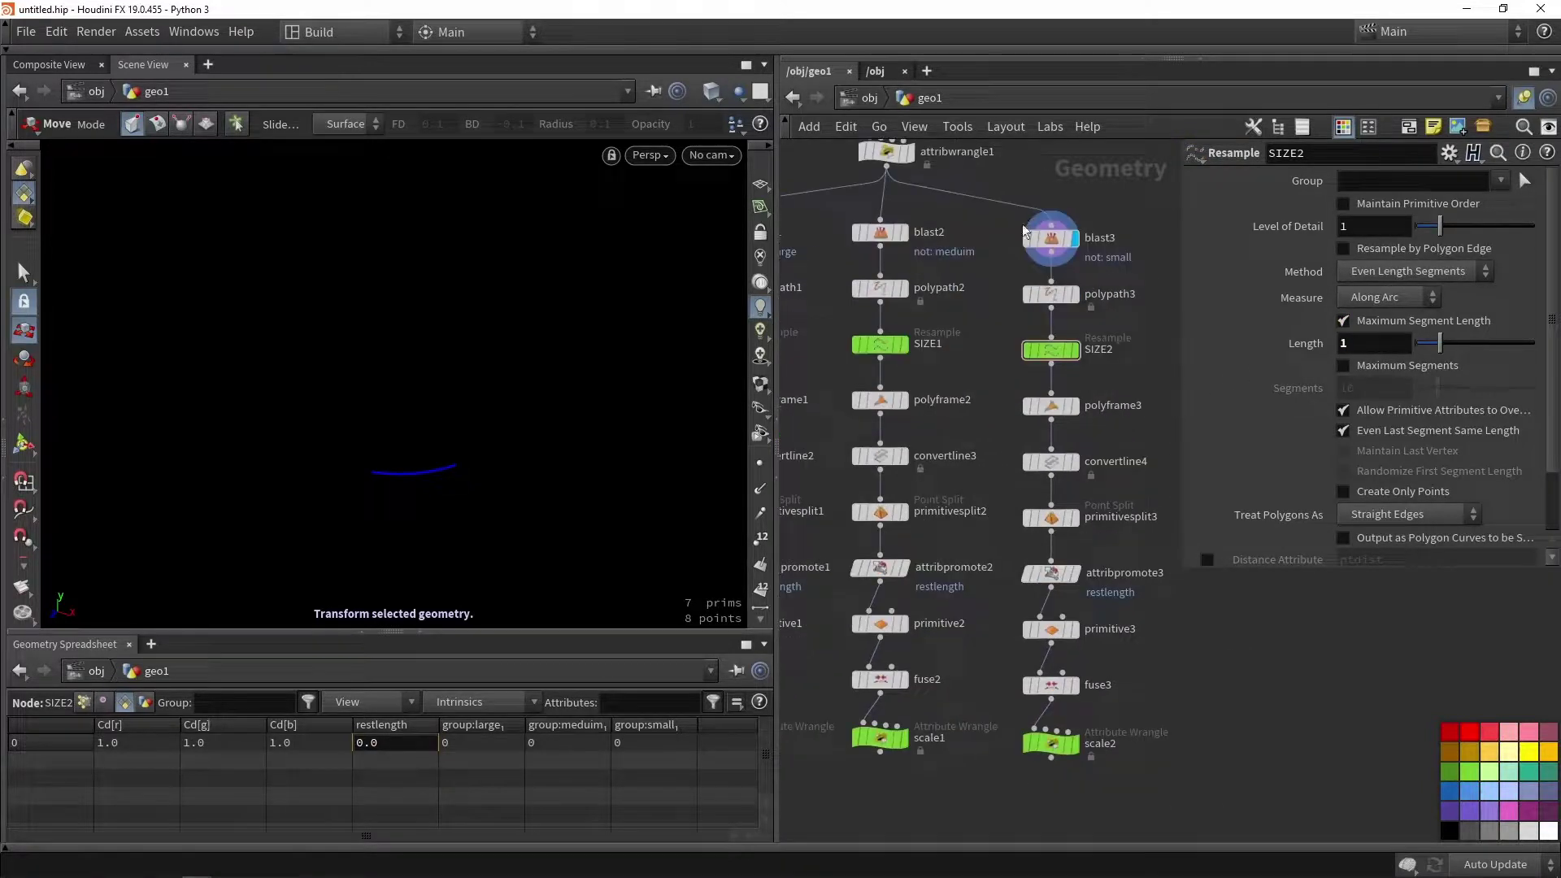
left_click(1052, 742)
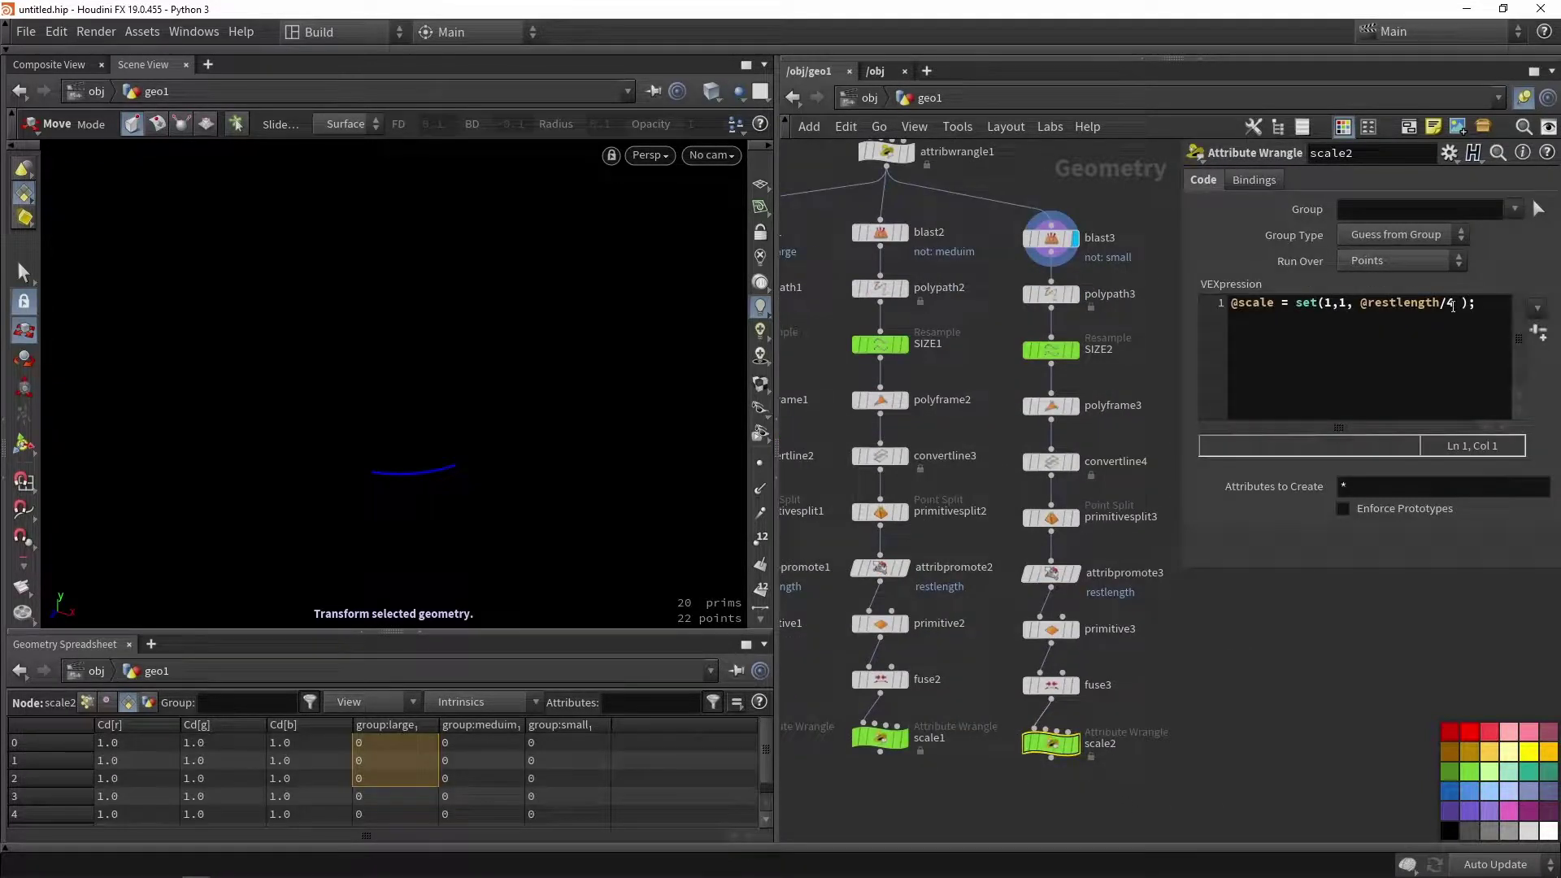
left_click(1457, 306)
Duplicate copytopoints1 into copytopoints2 and copytopoints3
scroll(1119, 729, "down", 5)
scroll(963, 647, "up", 2)
left_click_drag(953, 648, 1086, 735)
middle_click_drag(1073, 701, 1029, 689)
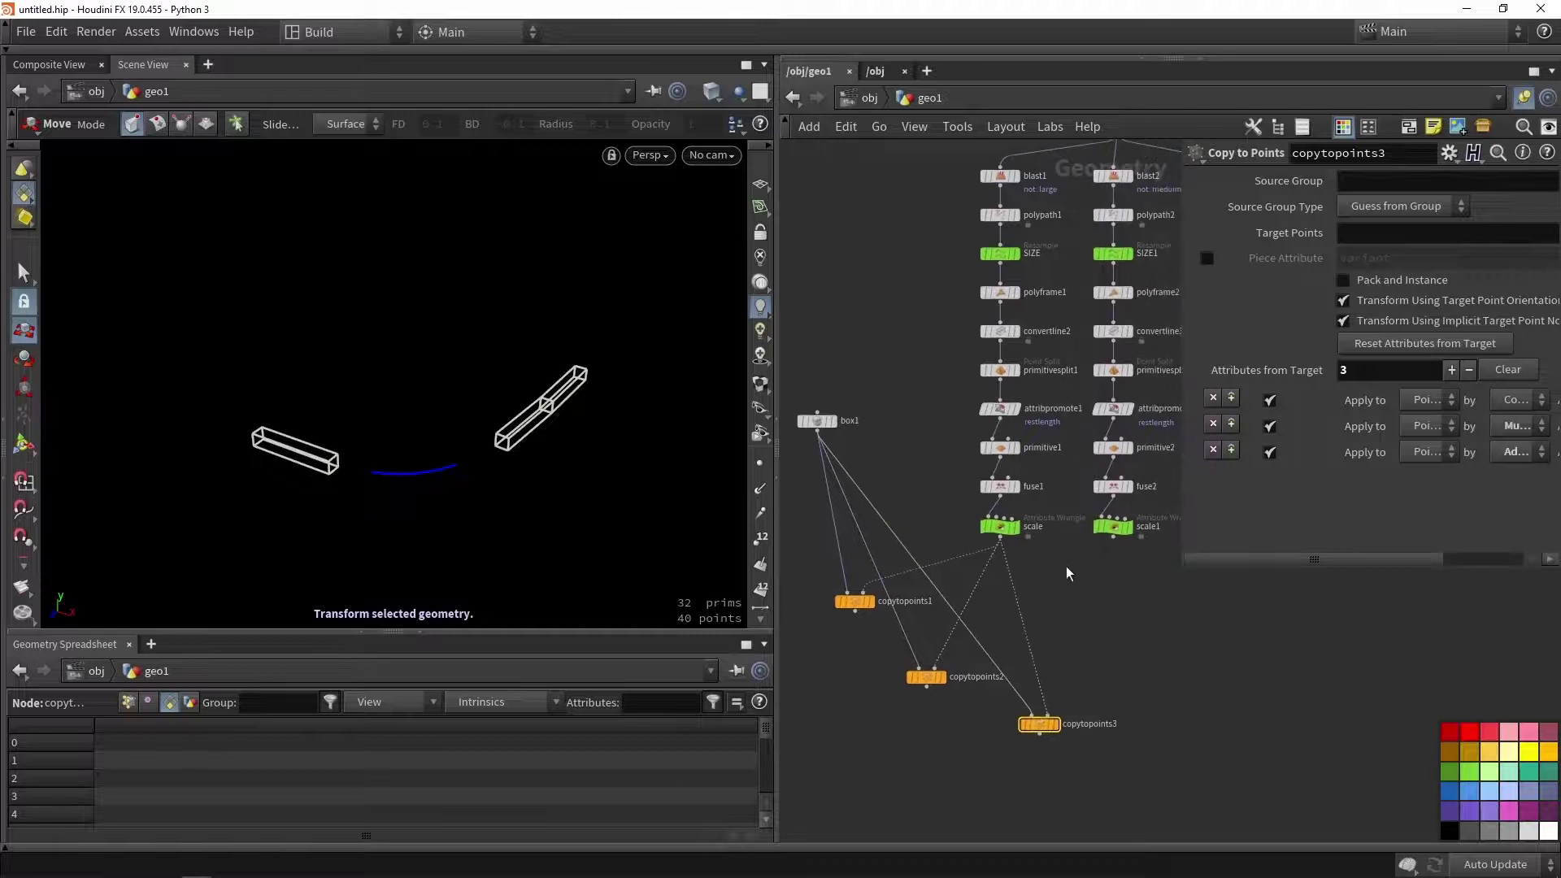
Wire scale1 into copytopoints2 and scale2 into copytopoints3, and duplicate box1
left_click_drag(1114, 537, 935, 669)
middle_click_drag(1099, 622, 999, 617)
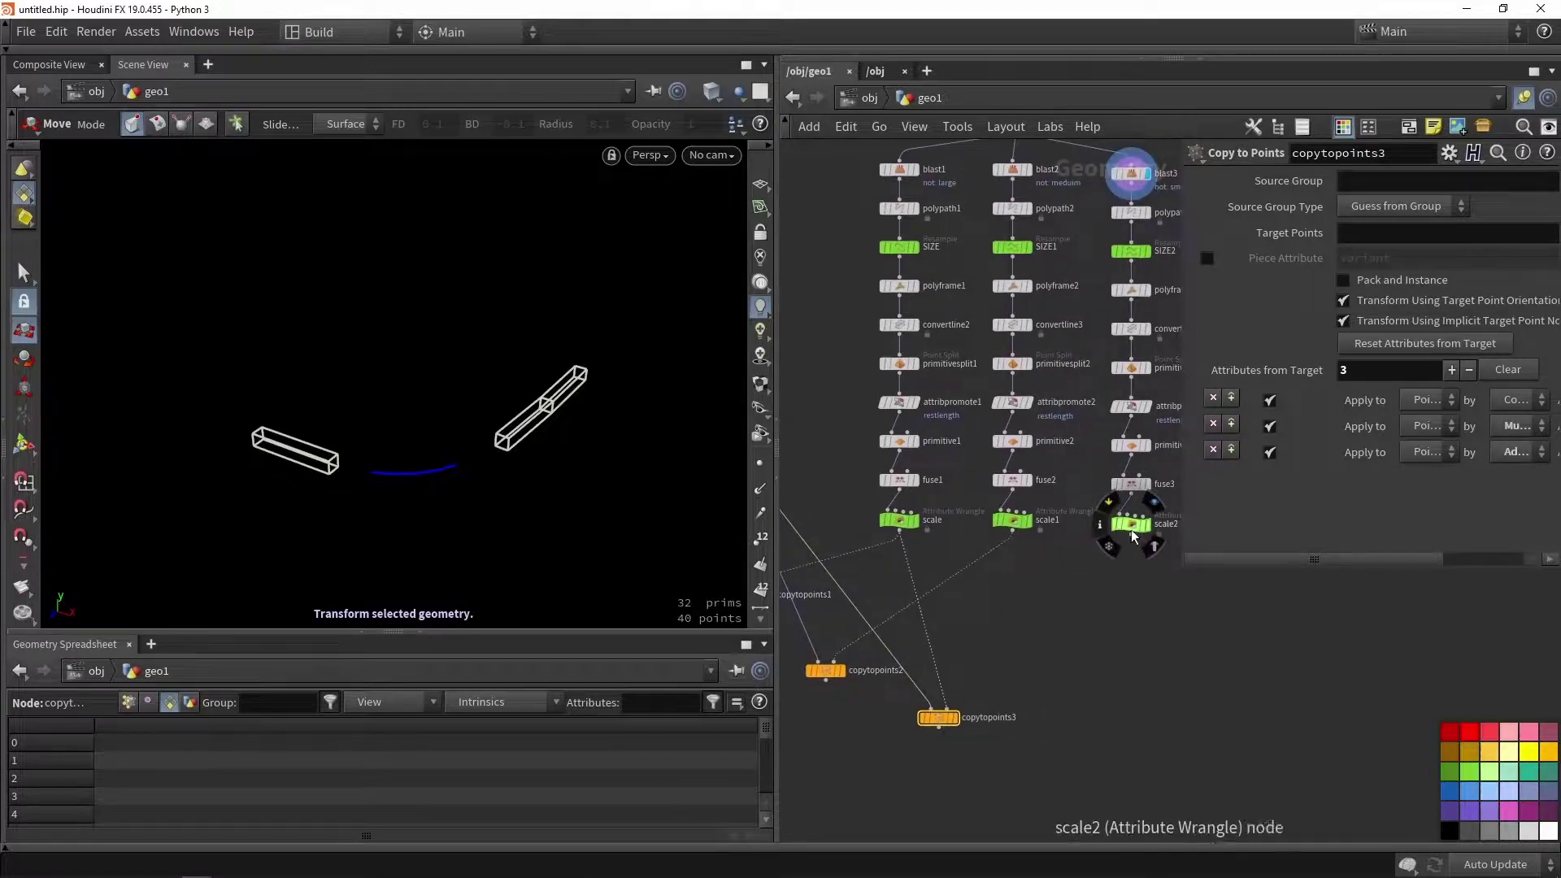
left_click_drag(1132, 536, 984, 708)
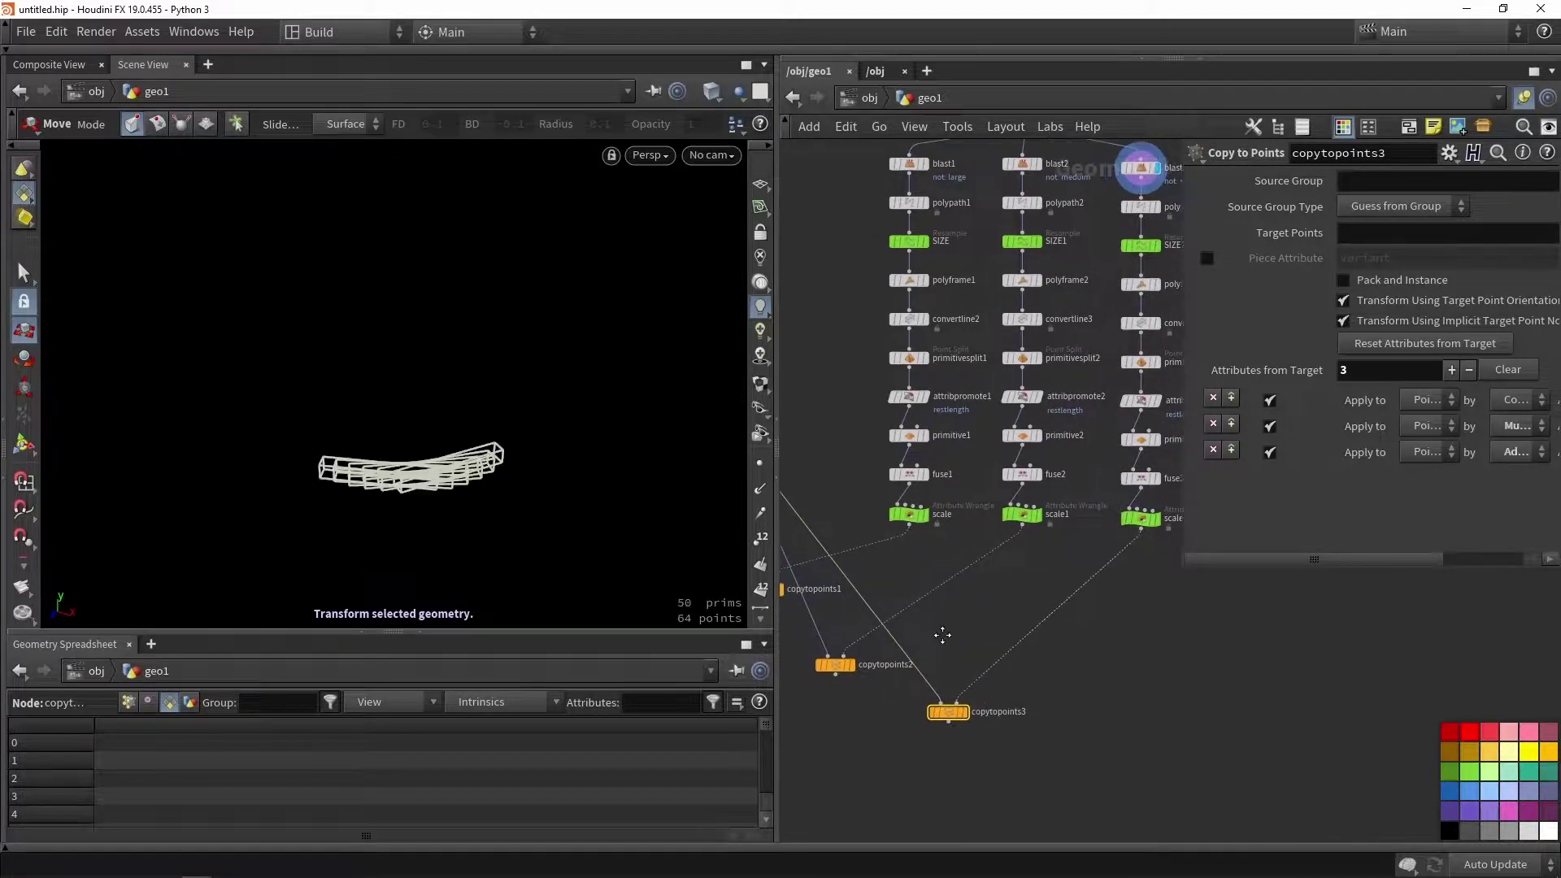
middle_click_drag(934, 637, 1076, 649)
left_click_drag(858, 425, 1081, 648, "alt")
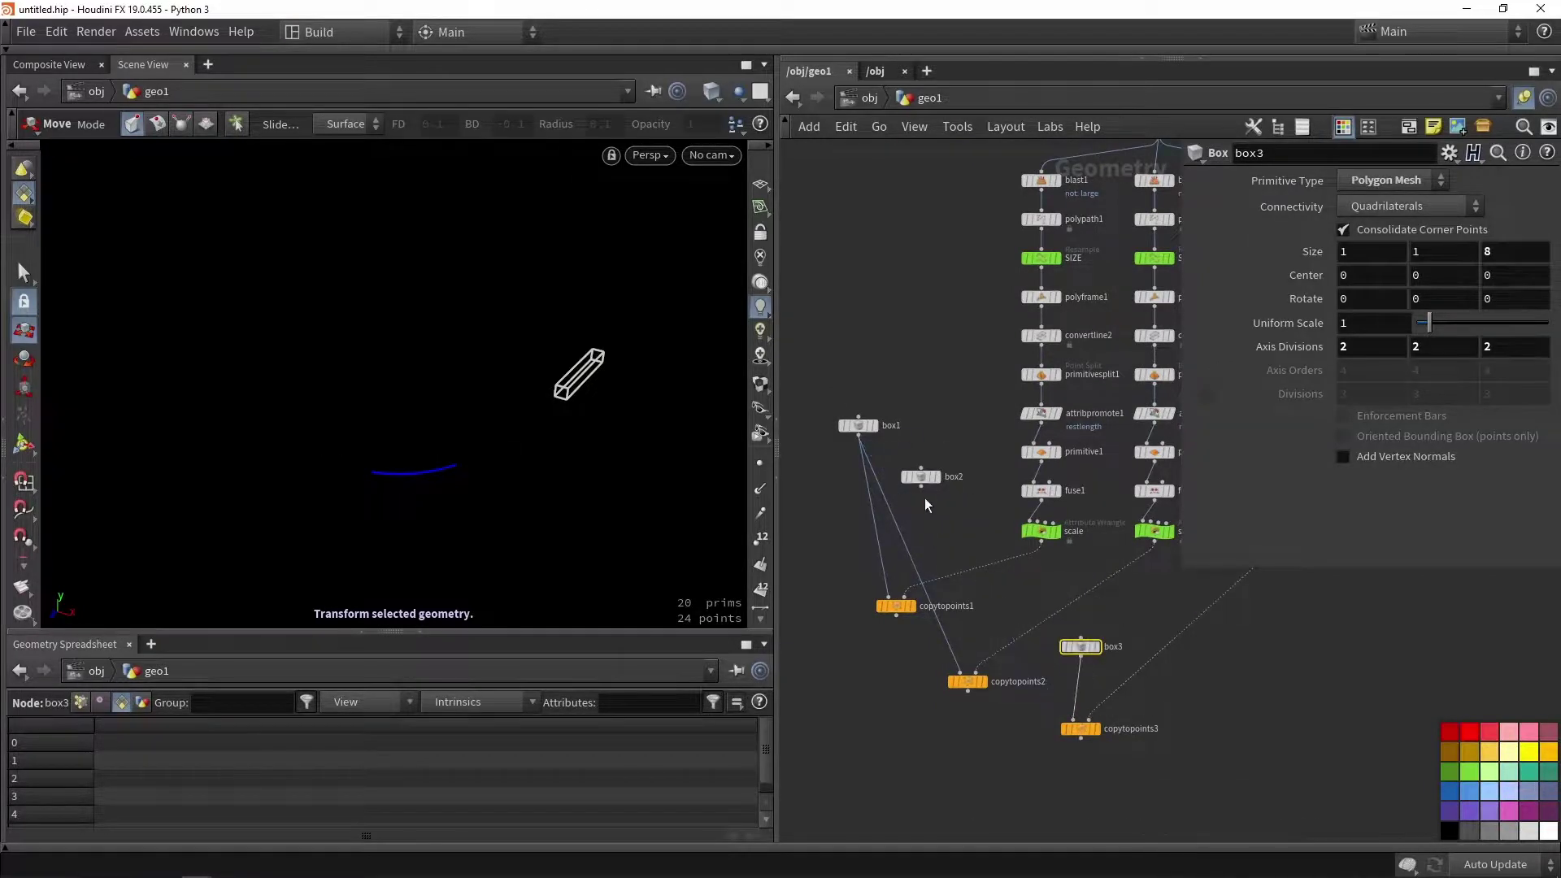
Insert box2 into the copytopoints2 wire and set box3's Z size to 1
left_click_drag(921, 477, 974, 601)
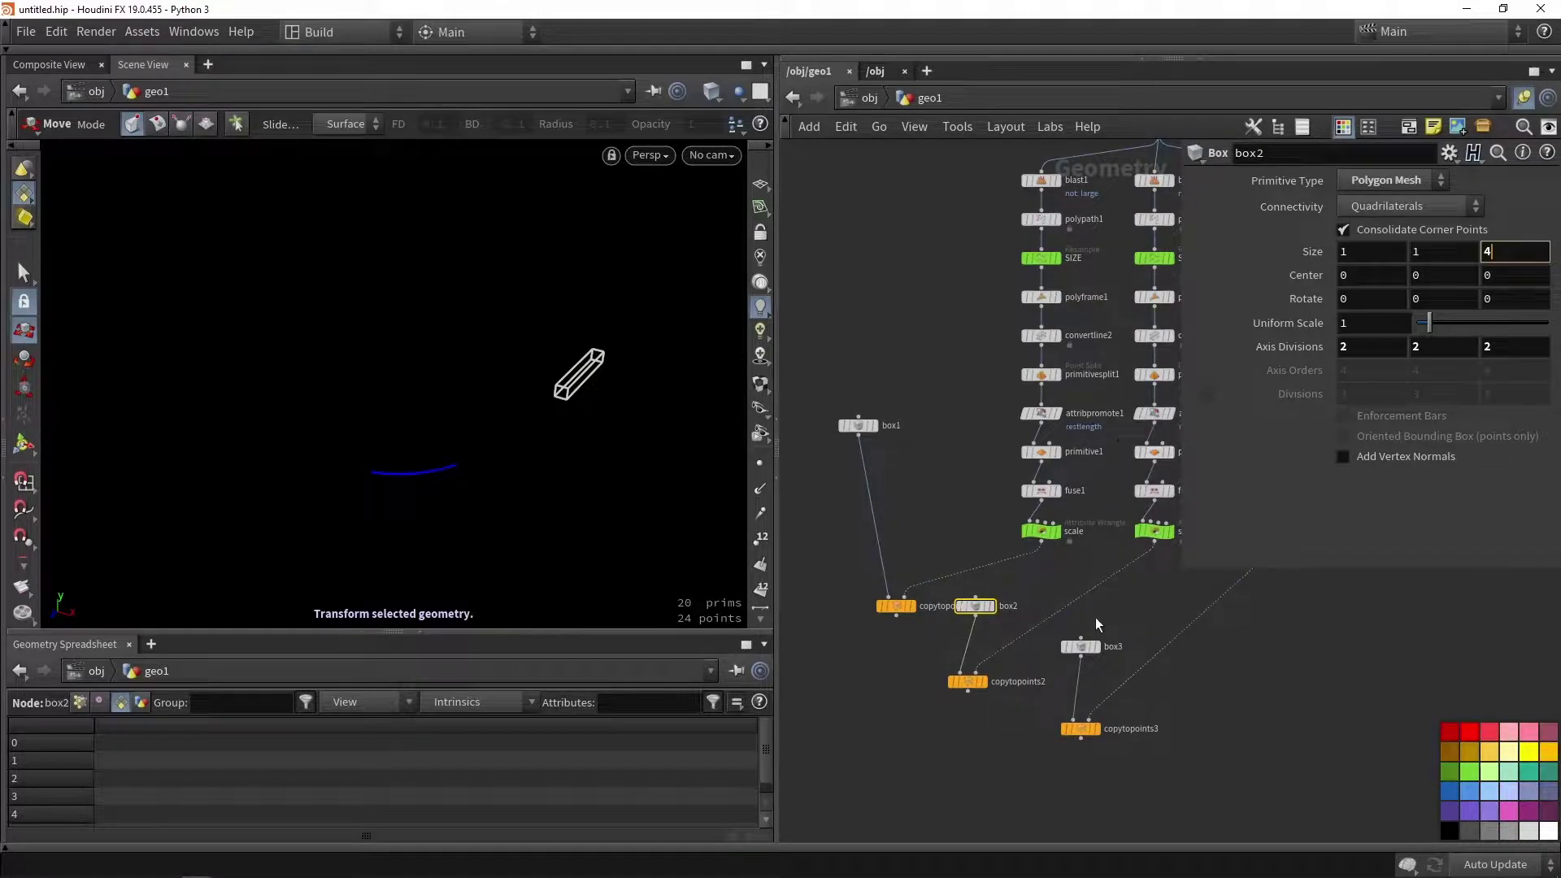
left_click(1081, 646)
left_click(1512, 254)
type("1")
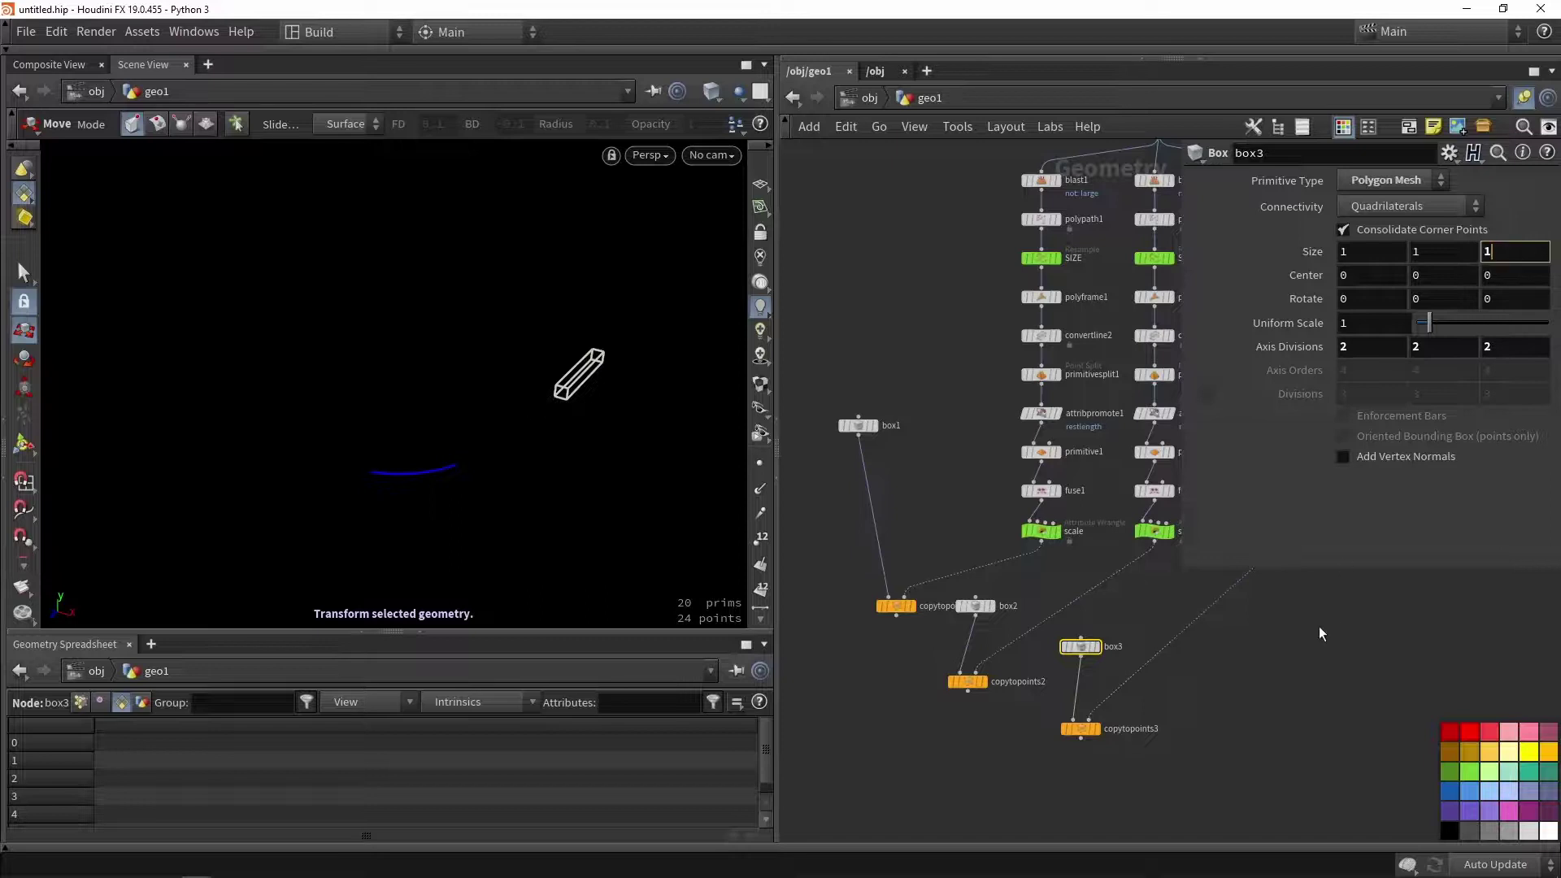
key("Return")
Widen the network pane and reposition box1 above copytopoints1
scroll(927, 291, "down", 4)
mouse_move(1046, 368)
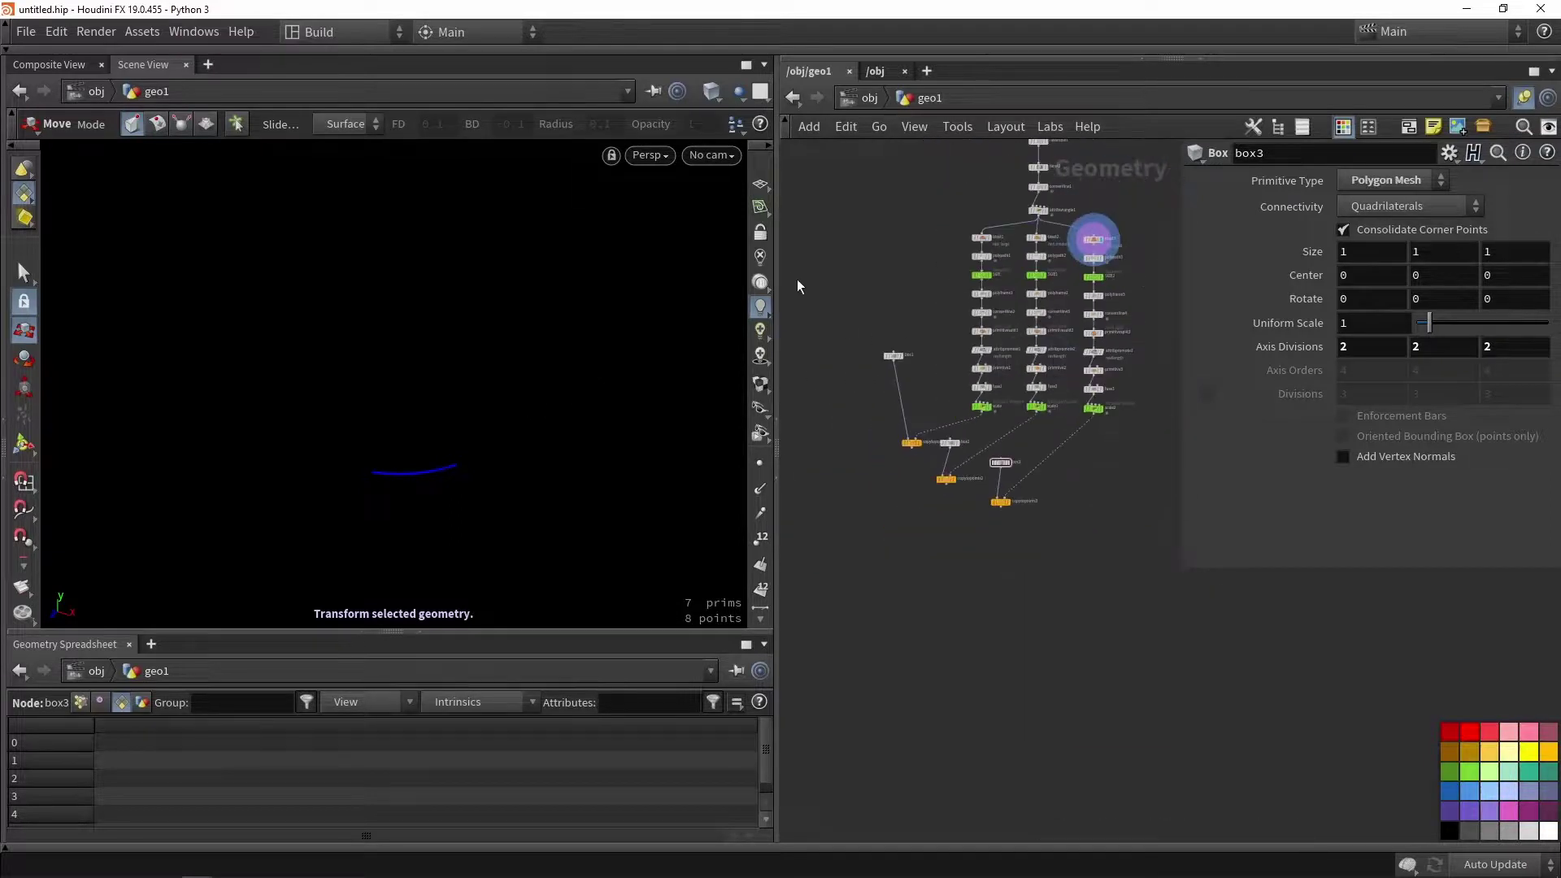
left_click_drag(777, 269, 668, 306)
scroll(963, 275, "up", 4)
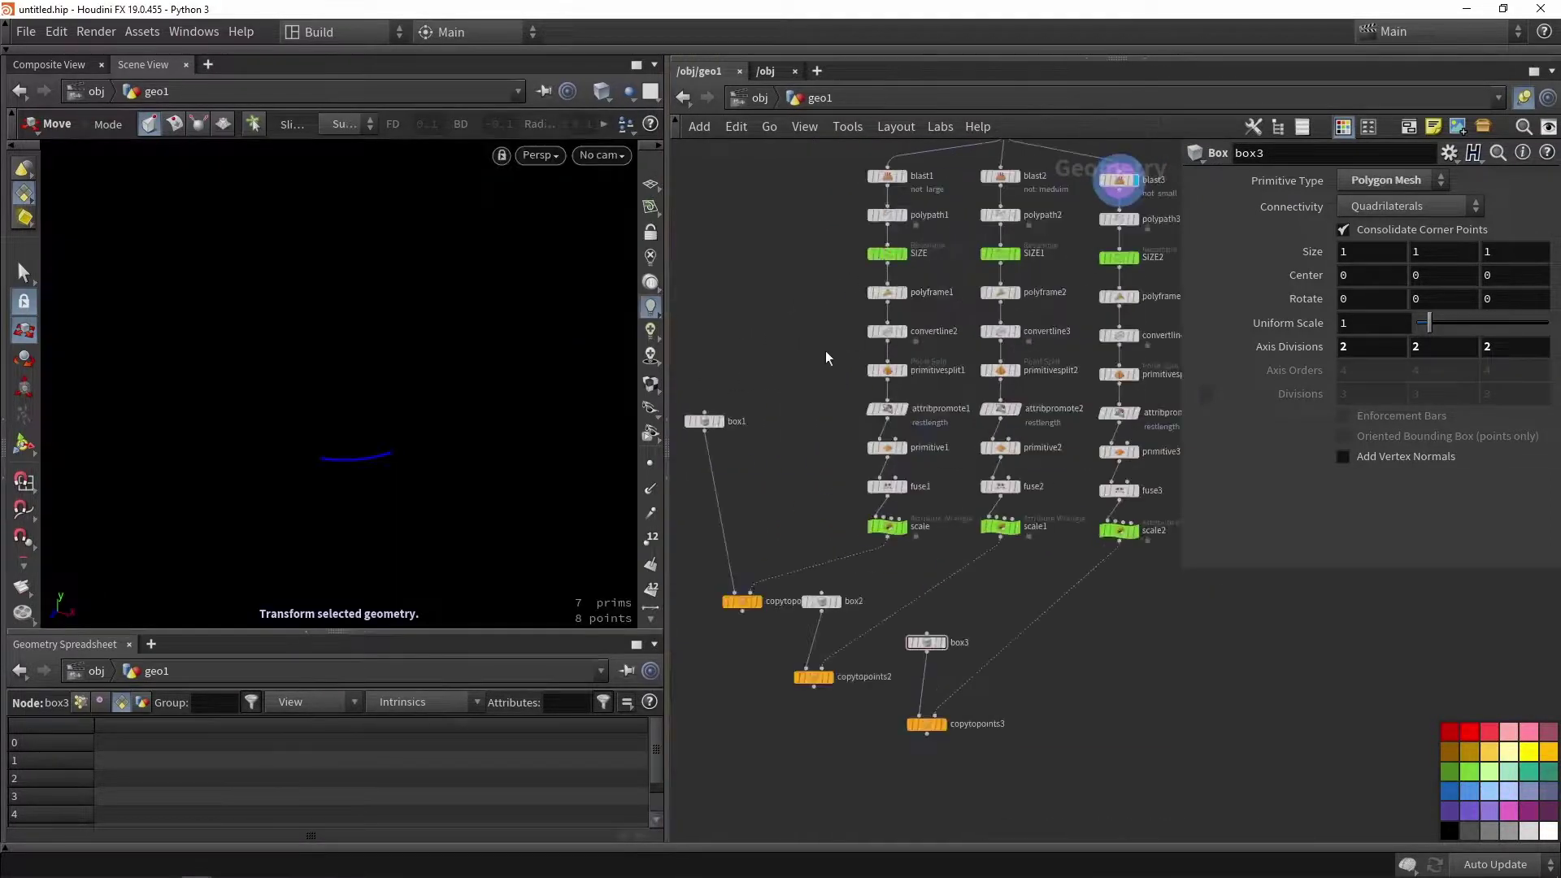
left_click_drag(889, 423, 855, 486)
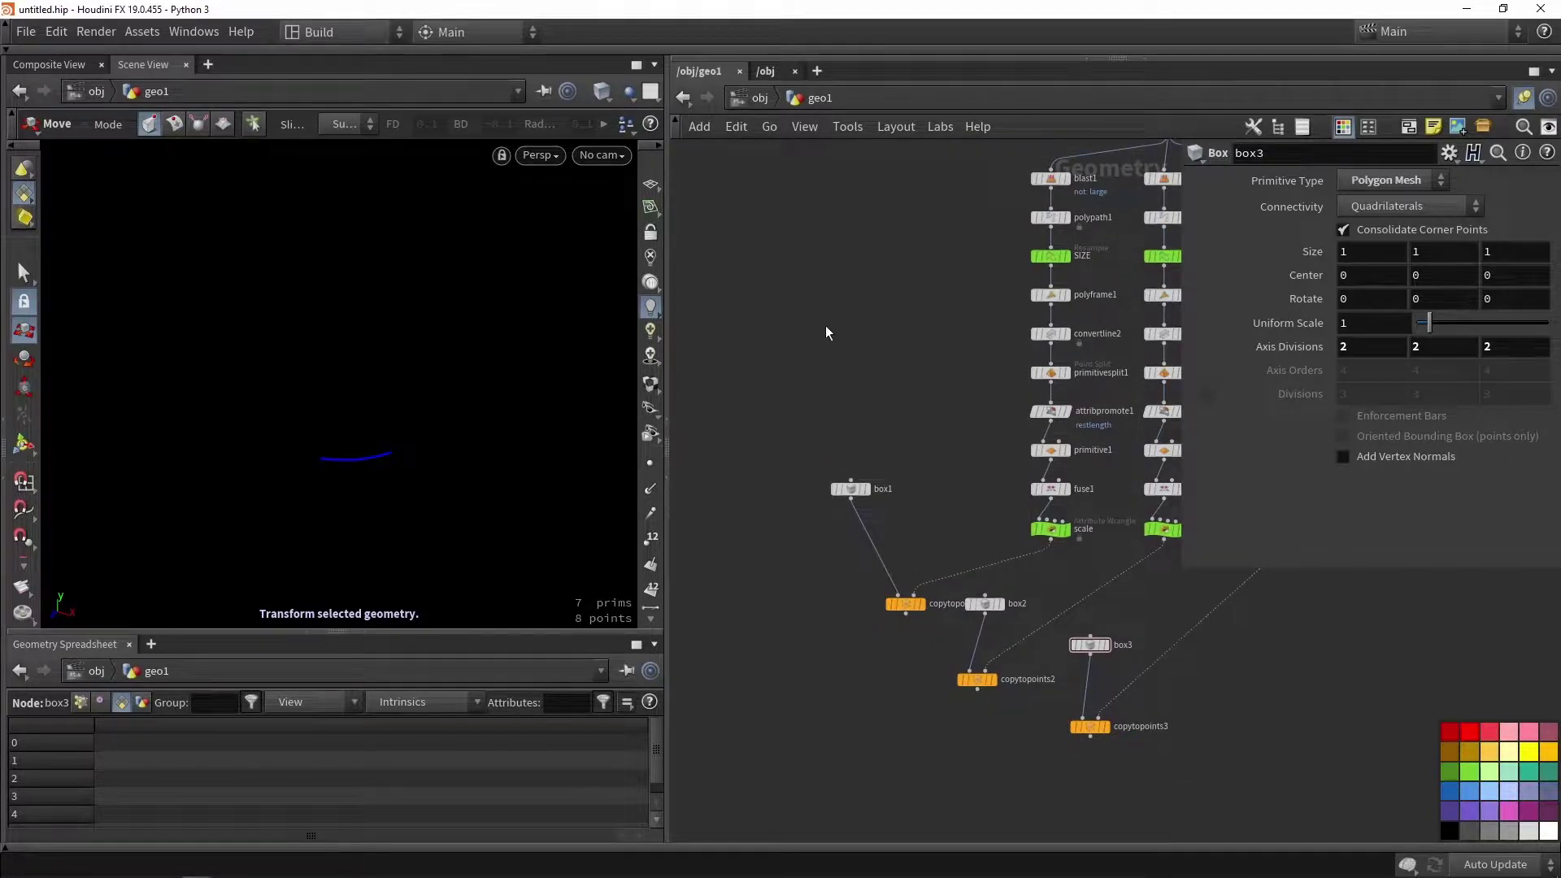
Add a Merge node, merge1, below the copy-to-points nodes
mouse_move(917, 608)
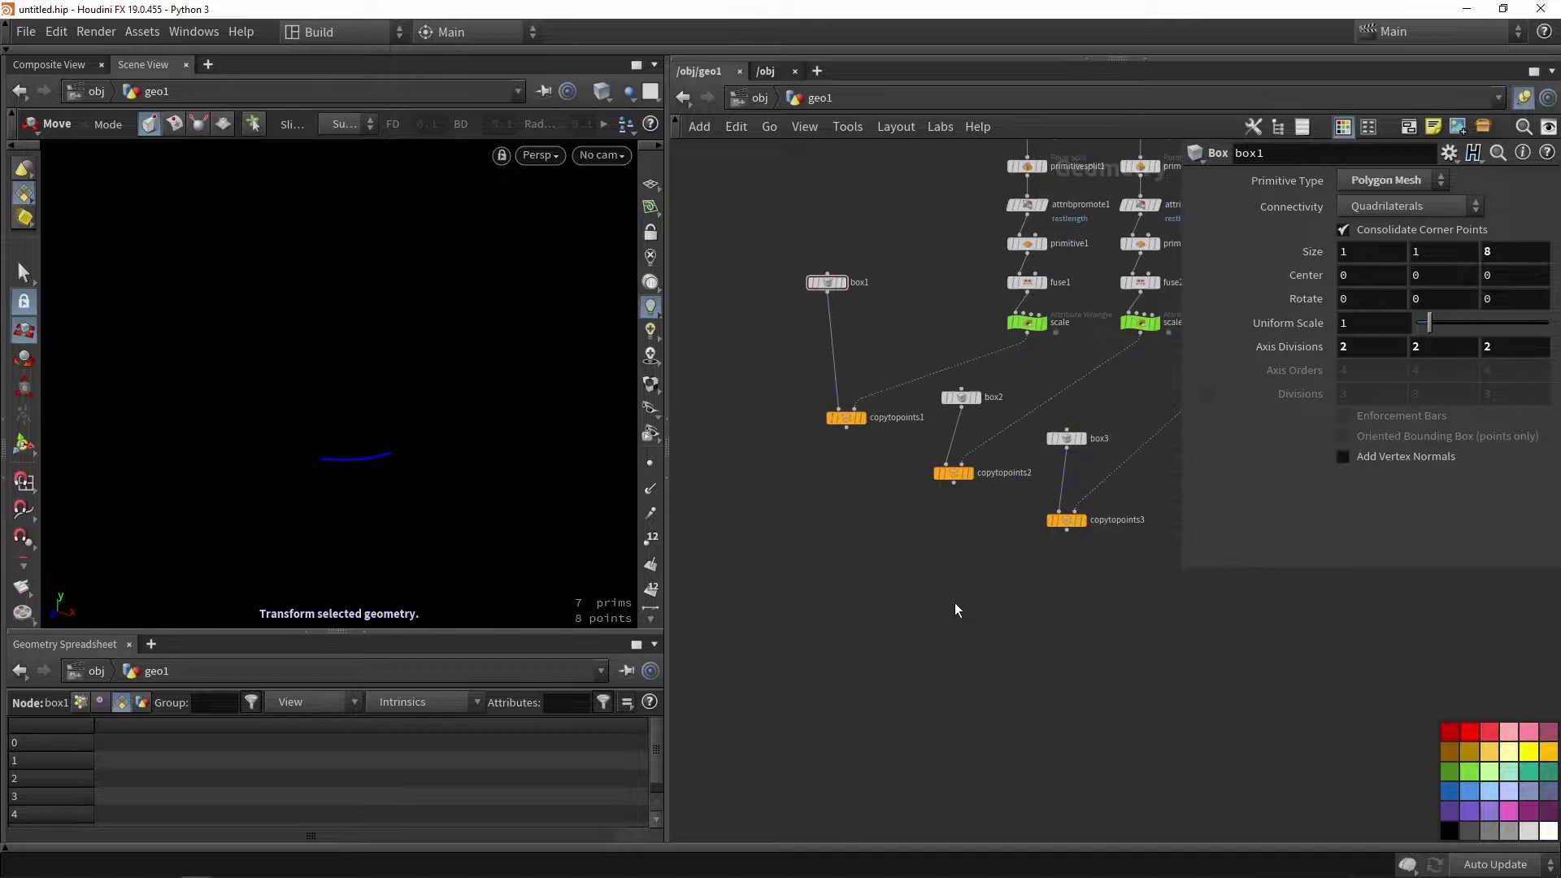
key("Tab")
type("merge")
key("Return")
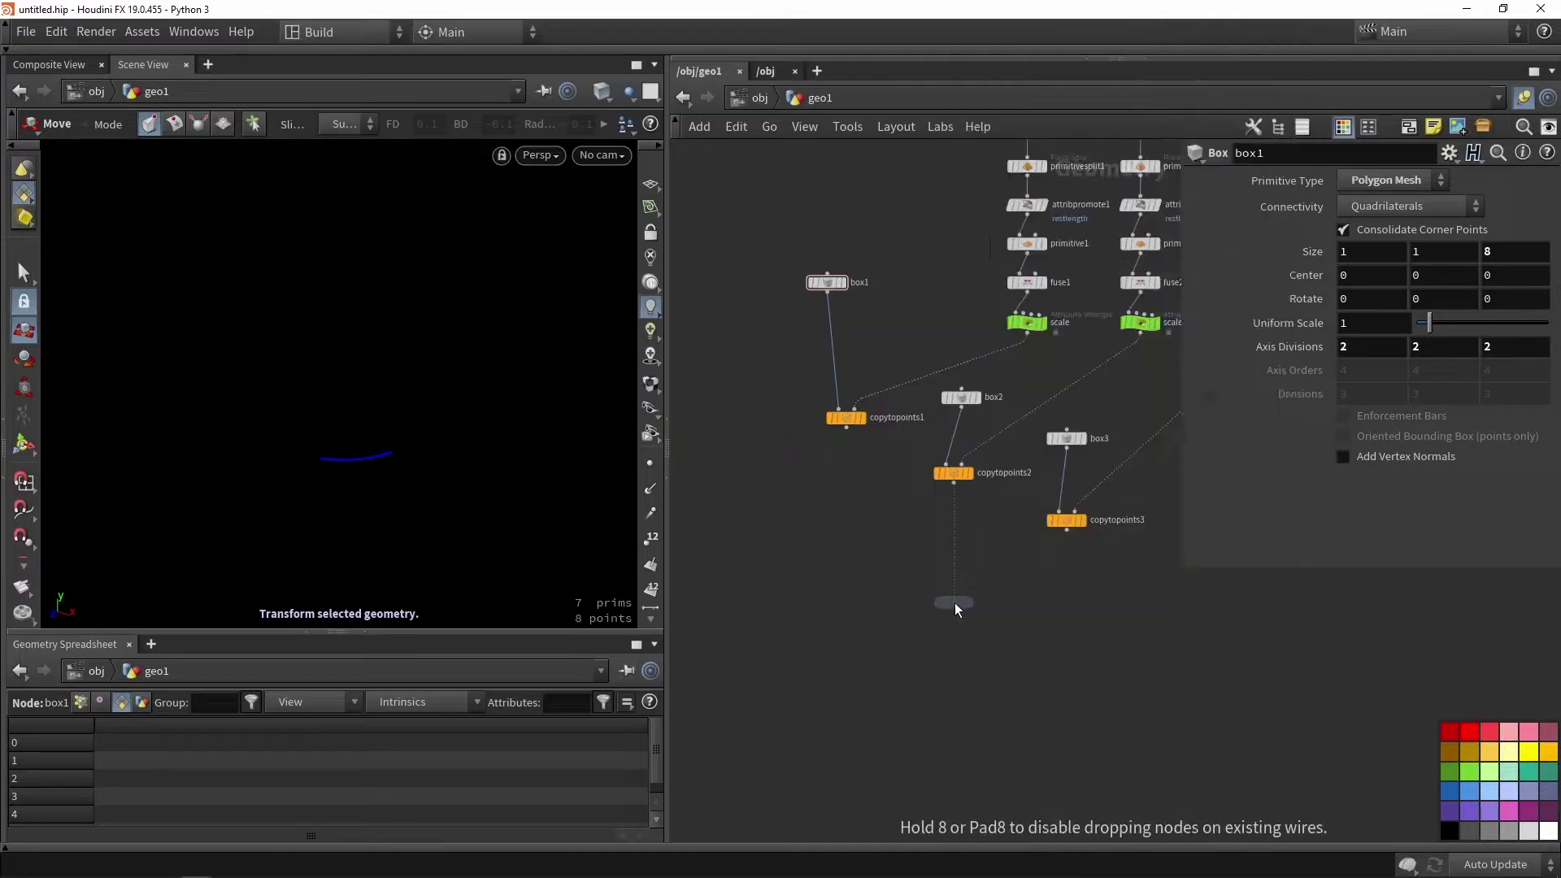
left_click(955, 603)
Connect copytopoints1–3 into merge1 and display its combined result
left_click_drag(1117, 581, 935, 480)
left_click(845, 417, "shift")
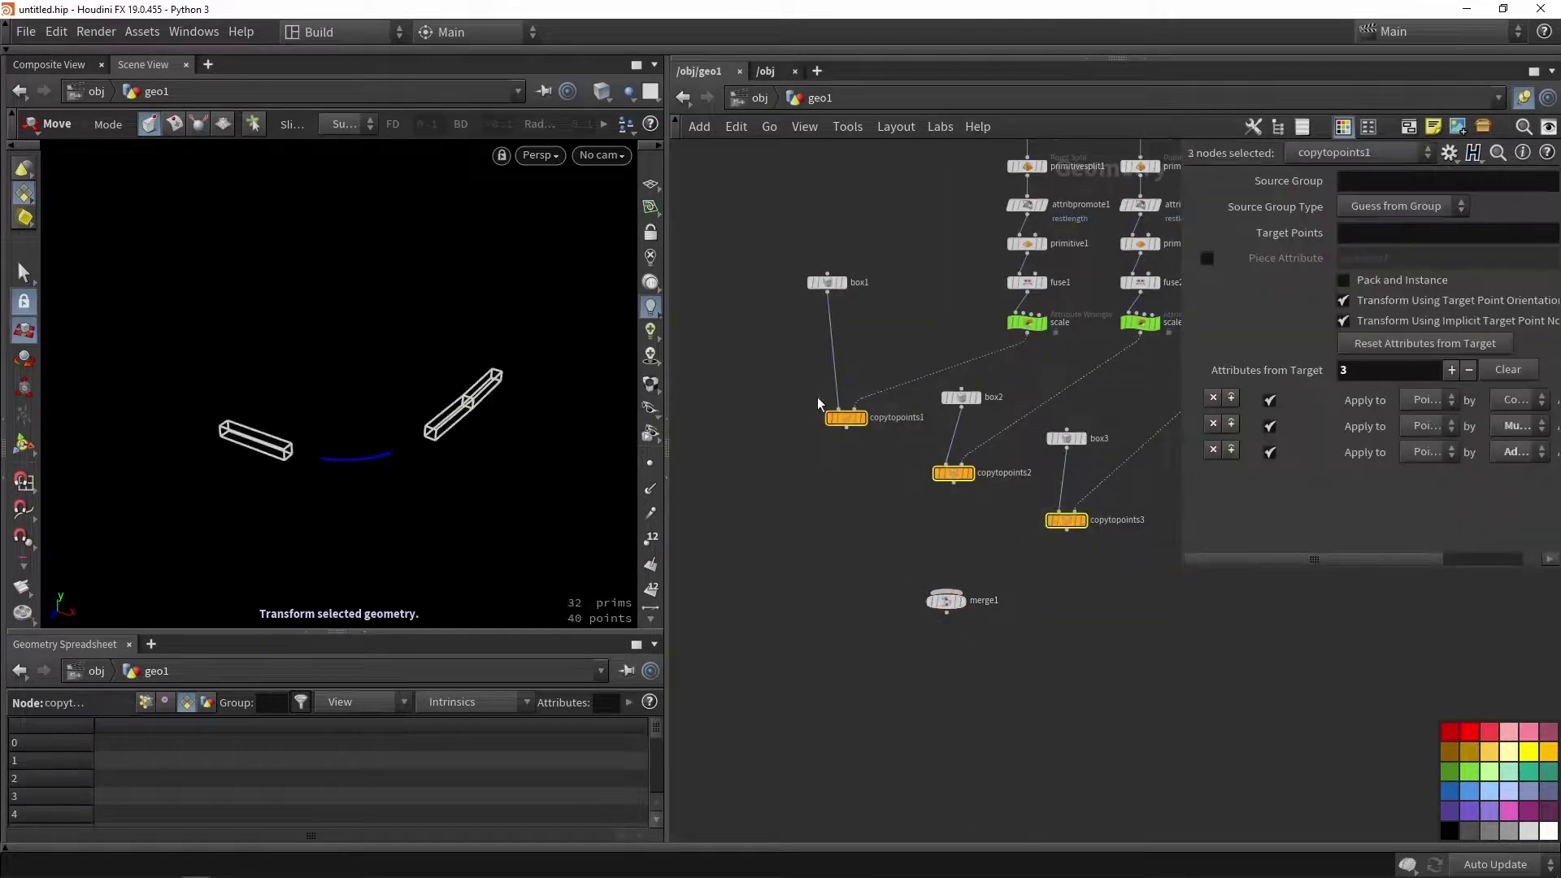
left_click(846, 426)
left_click(945, 593)
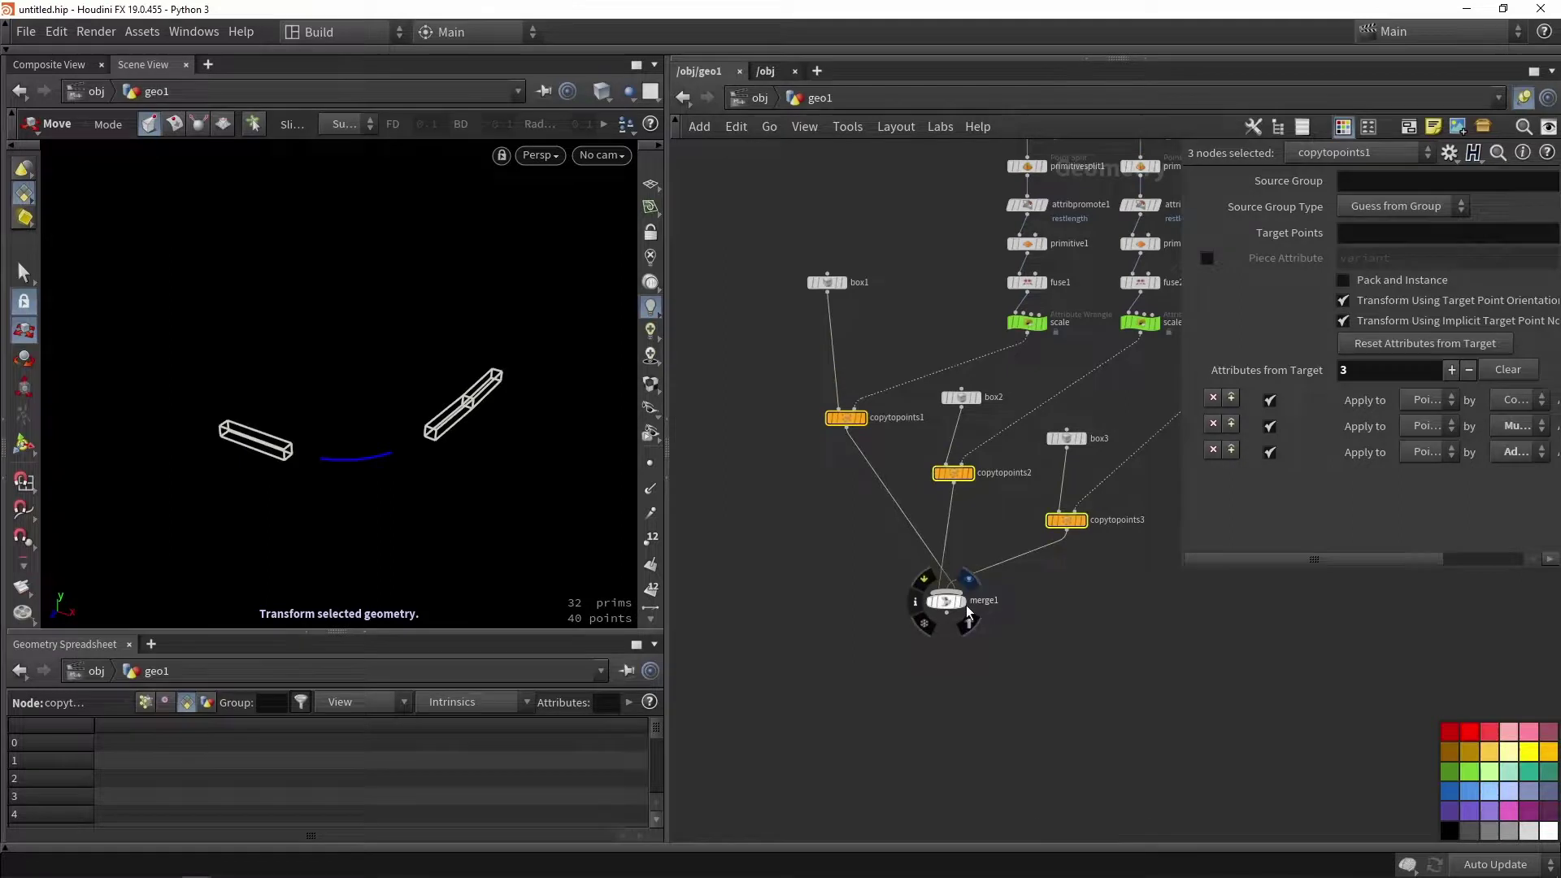
left_click(947, 601)
Enlarge the 3D view and orbit around the merged beam to inspect the joins
scroll(338, 439, "up", 5)
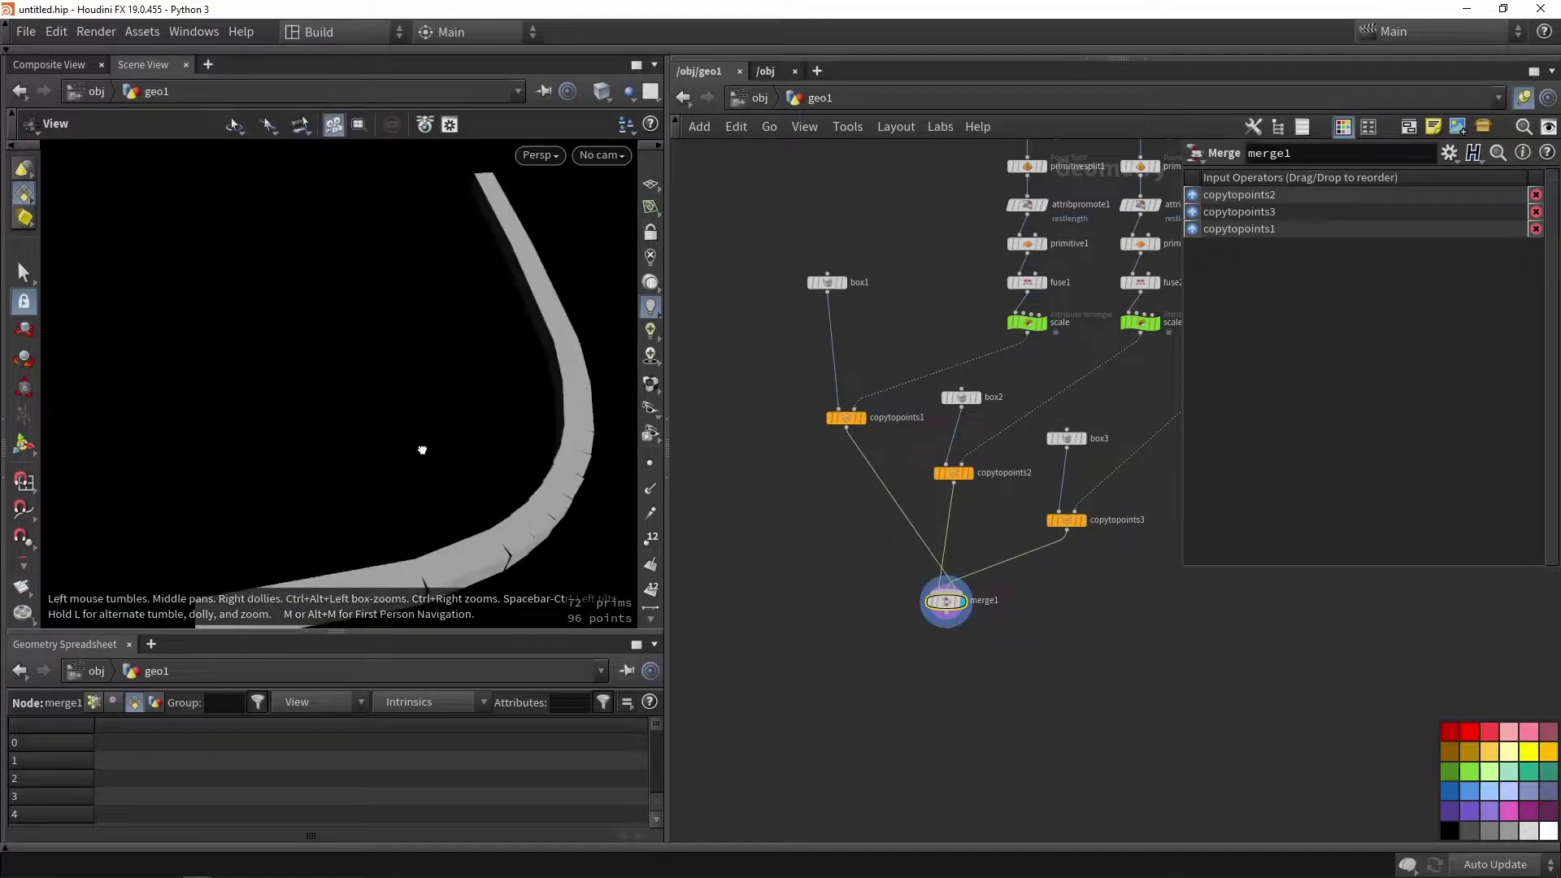
left_click_drag(421, 450, 320, 393)
key("ctrl+b")
key("t")
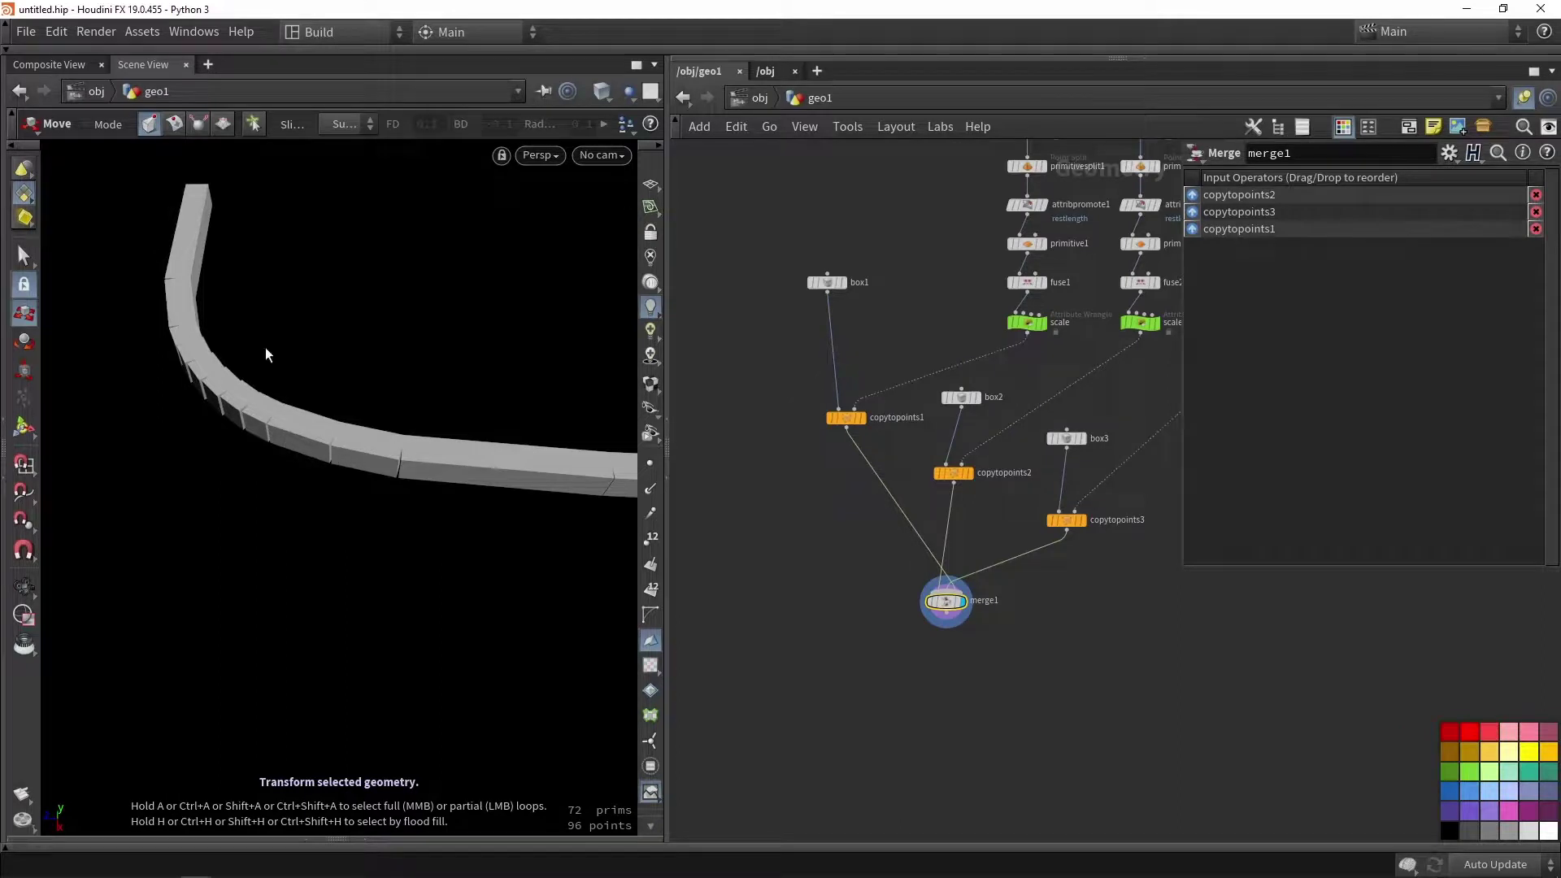
key("Escape")
left_click_drag(289, 413, 434, 431)
key("t")
middle_click_drag(888, 363, 764, 547)
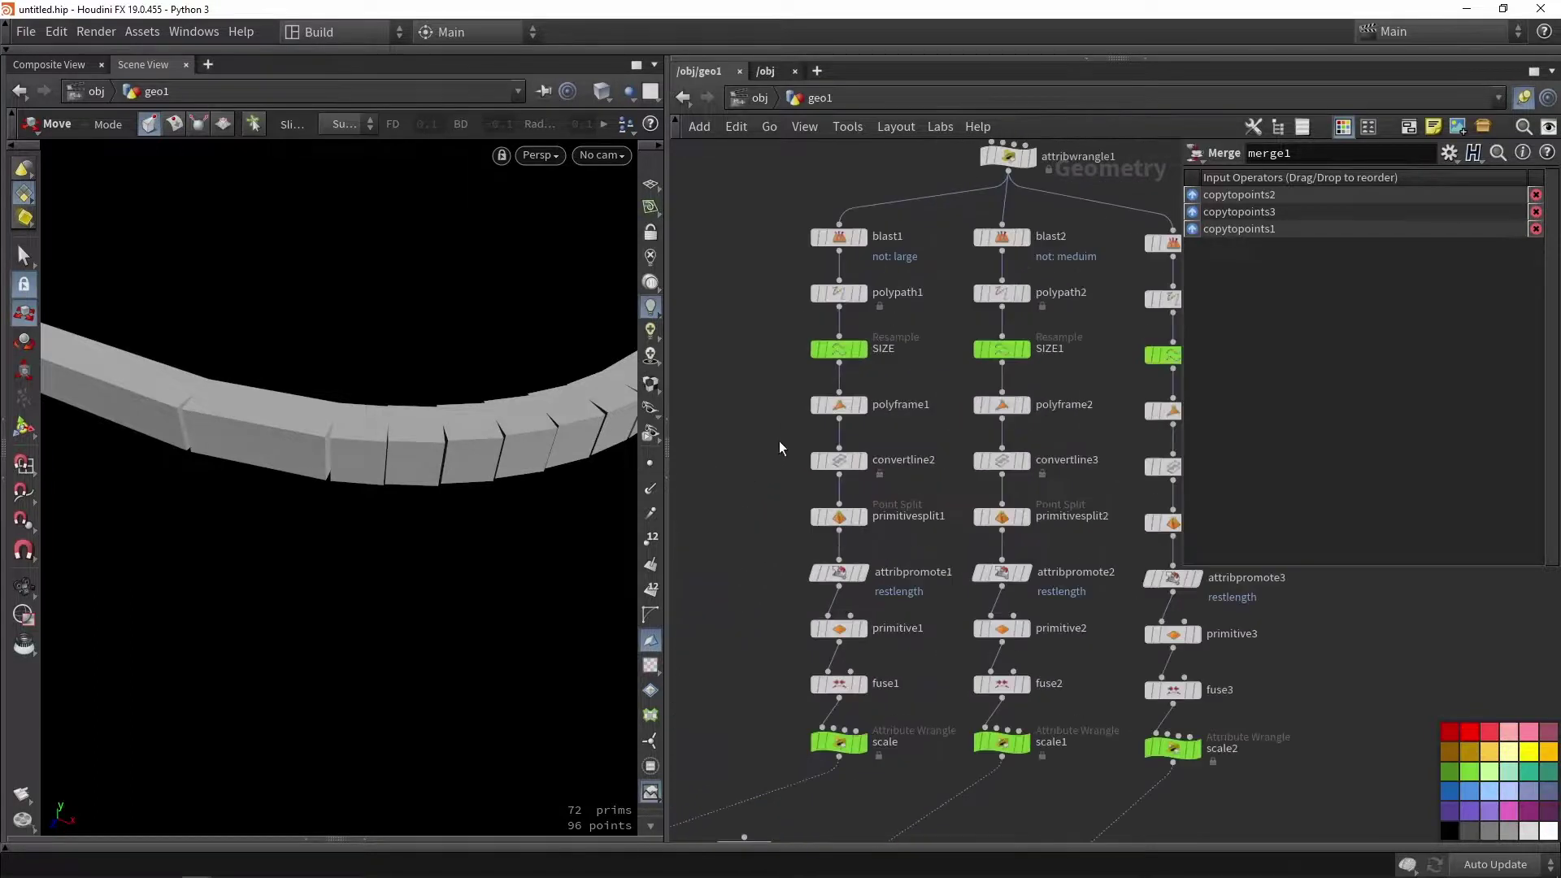
Select polyframe1, polyframe2 and polyframe3 and set their Style to First Edge
scroll(772, 390, "up", 3)
left_click_drag(733, 439, 846, 468)
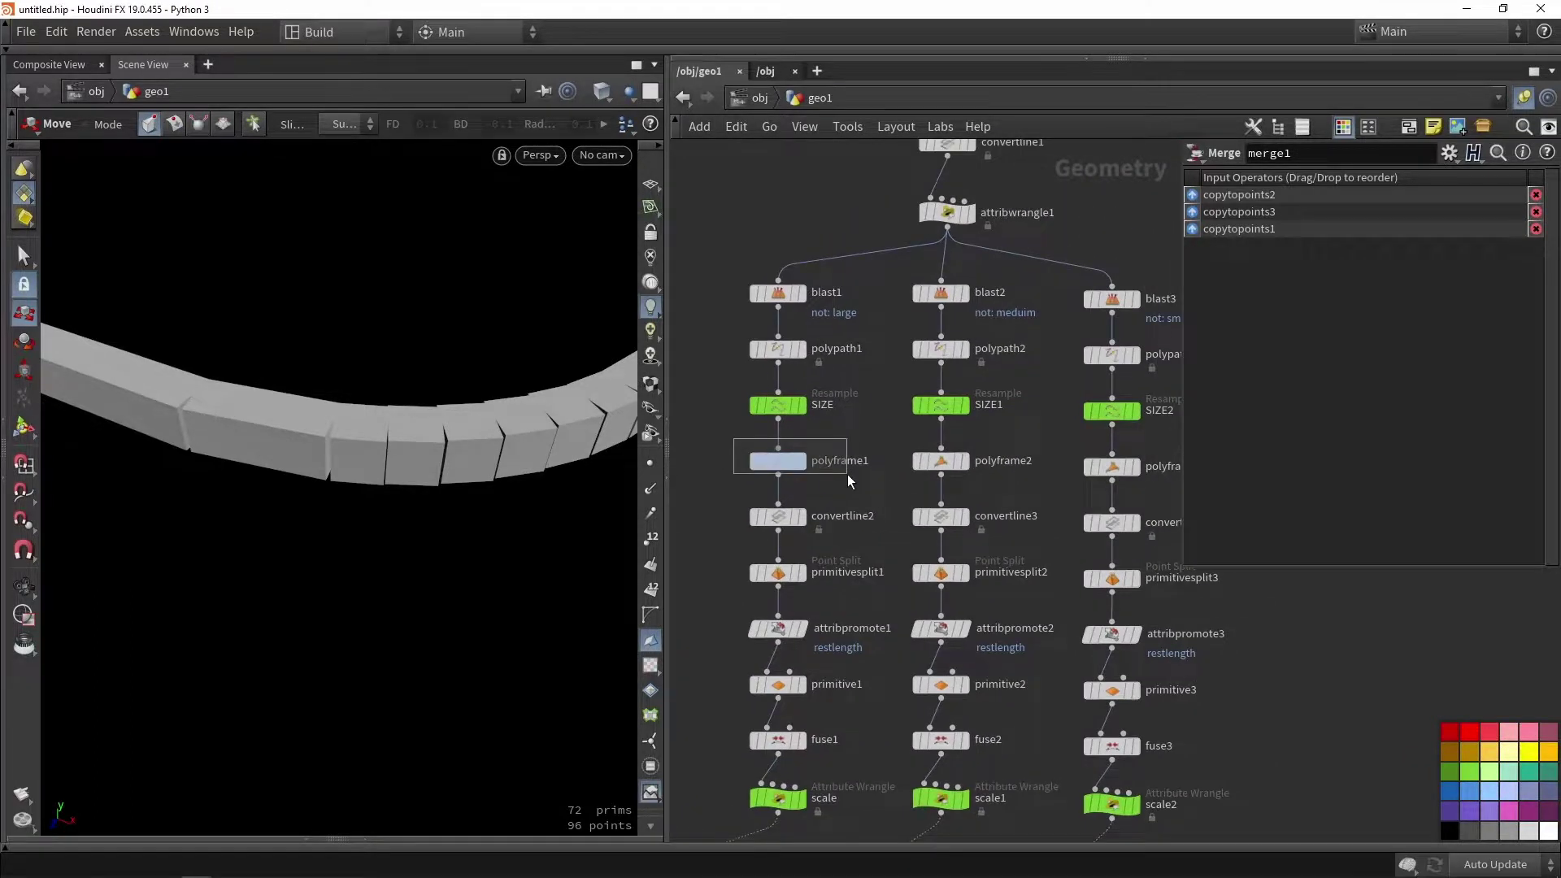
left_click_drag(717, 453, 1149, 484)
left_click(1382, 234)
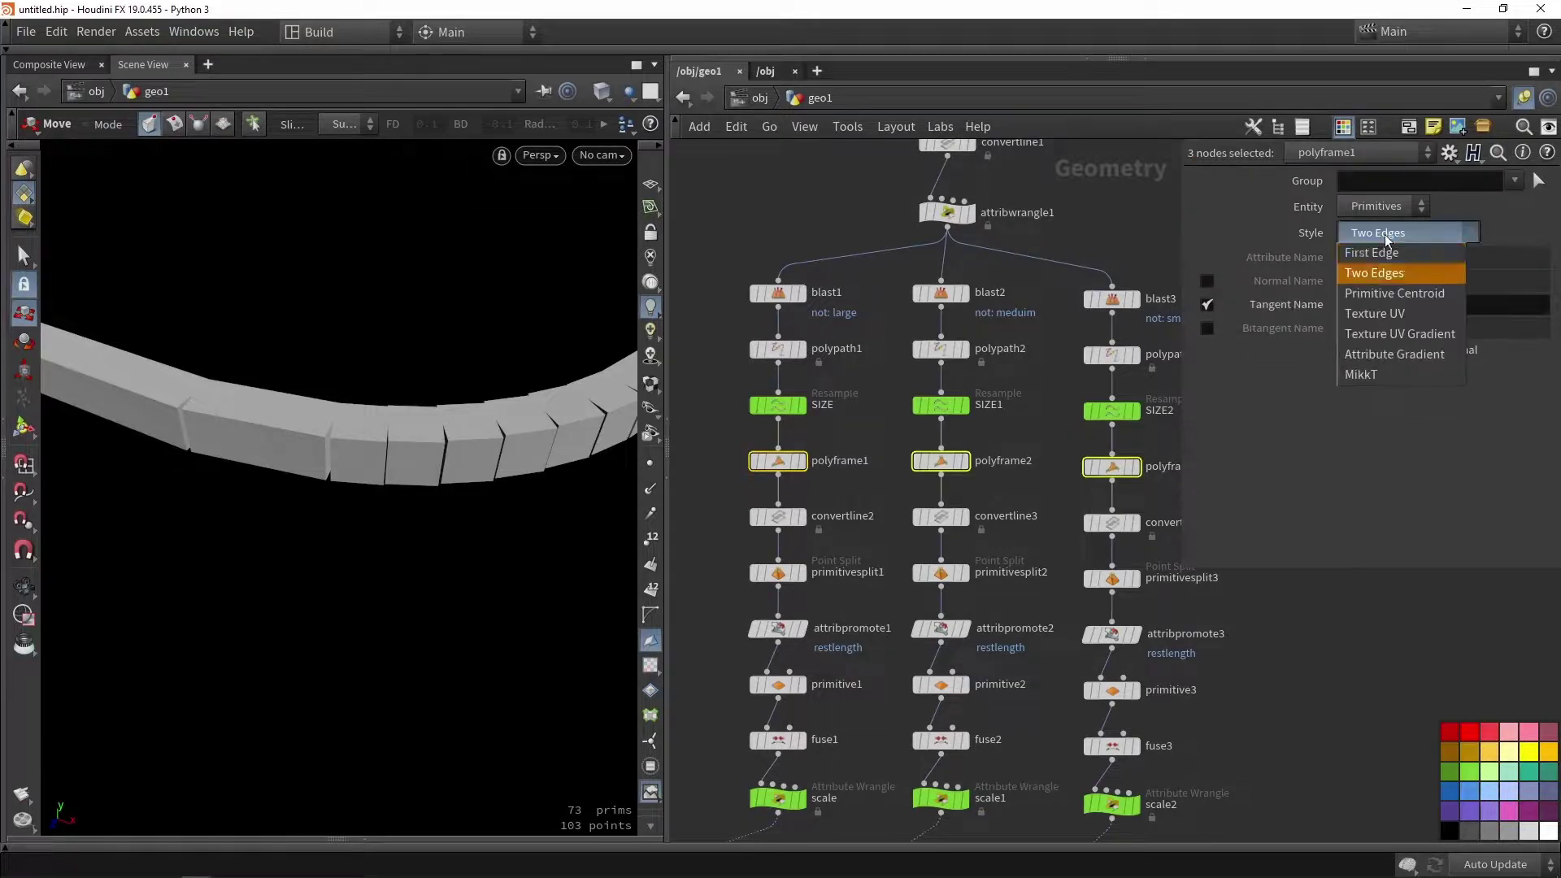
left_click(1377, 258)
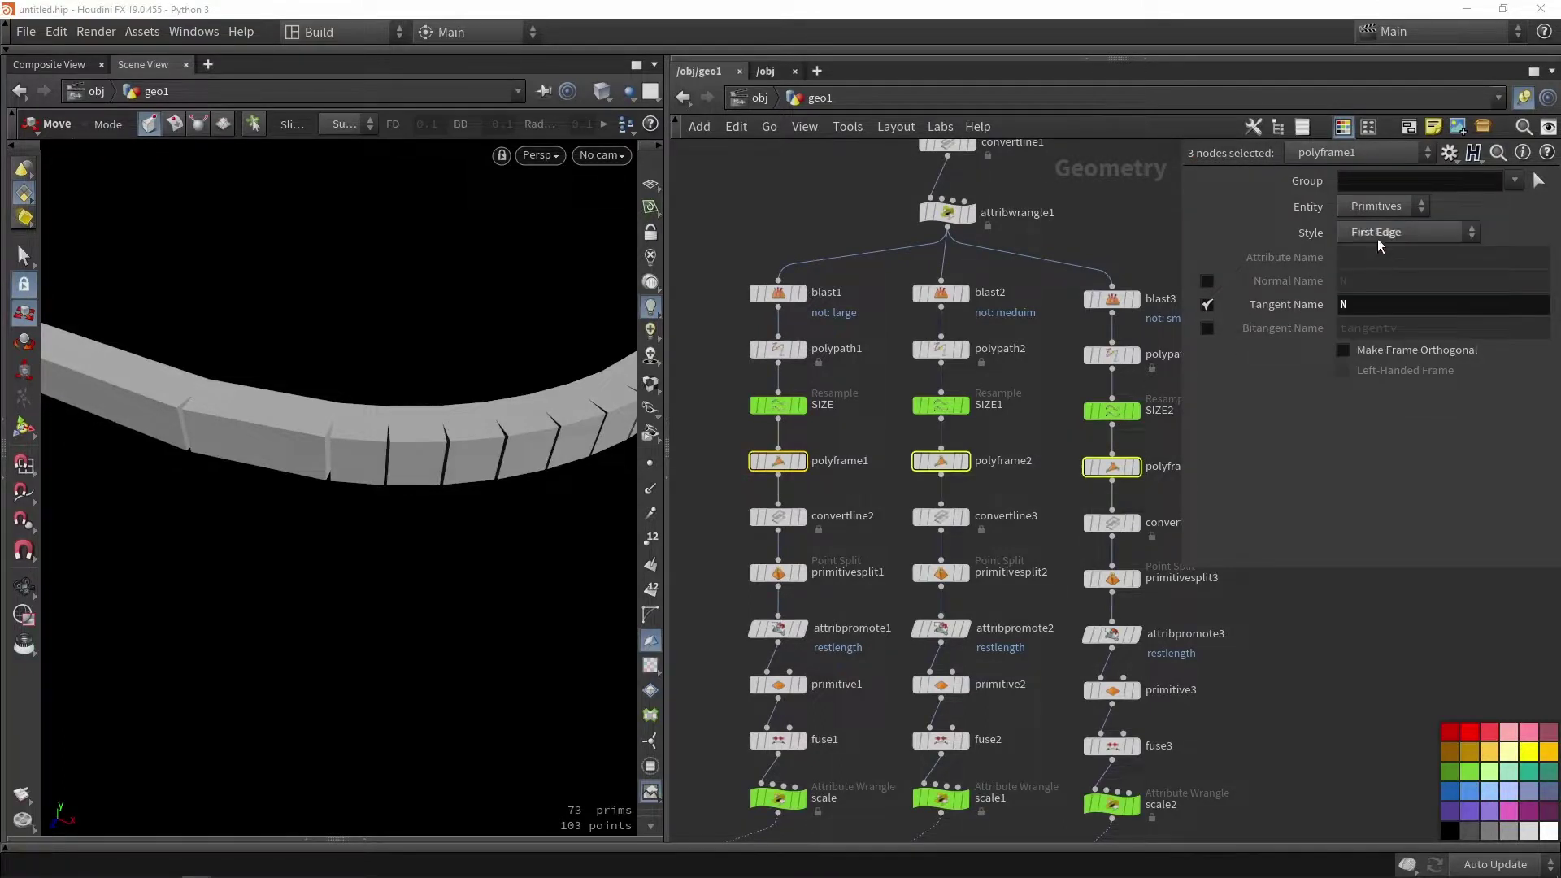
Try Primitive Centroid and Texture UV Gradient styles, then return to First Edge
left_click(1370, 234)
left_click(1372, 292)
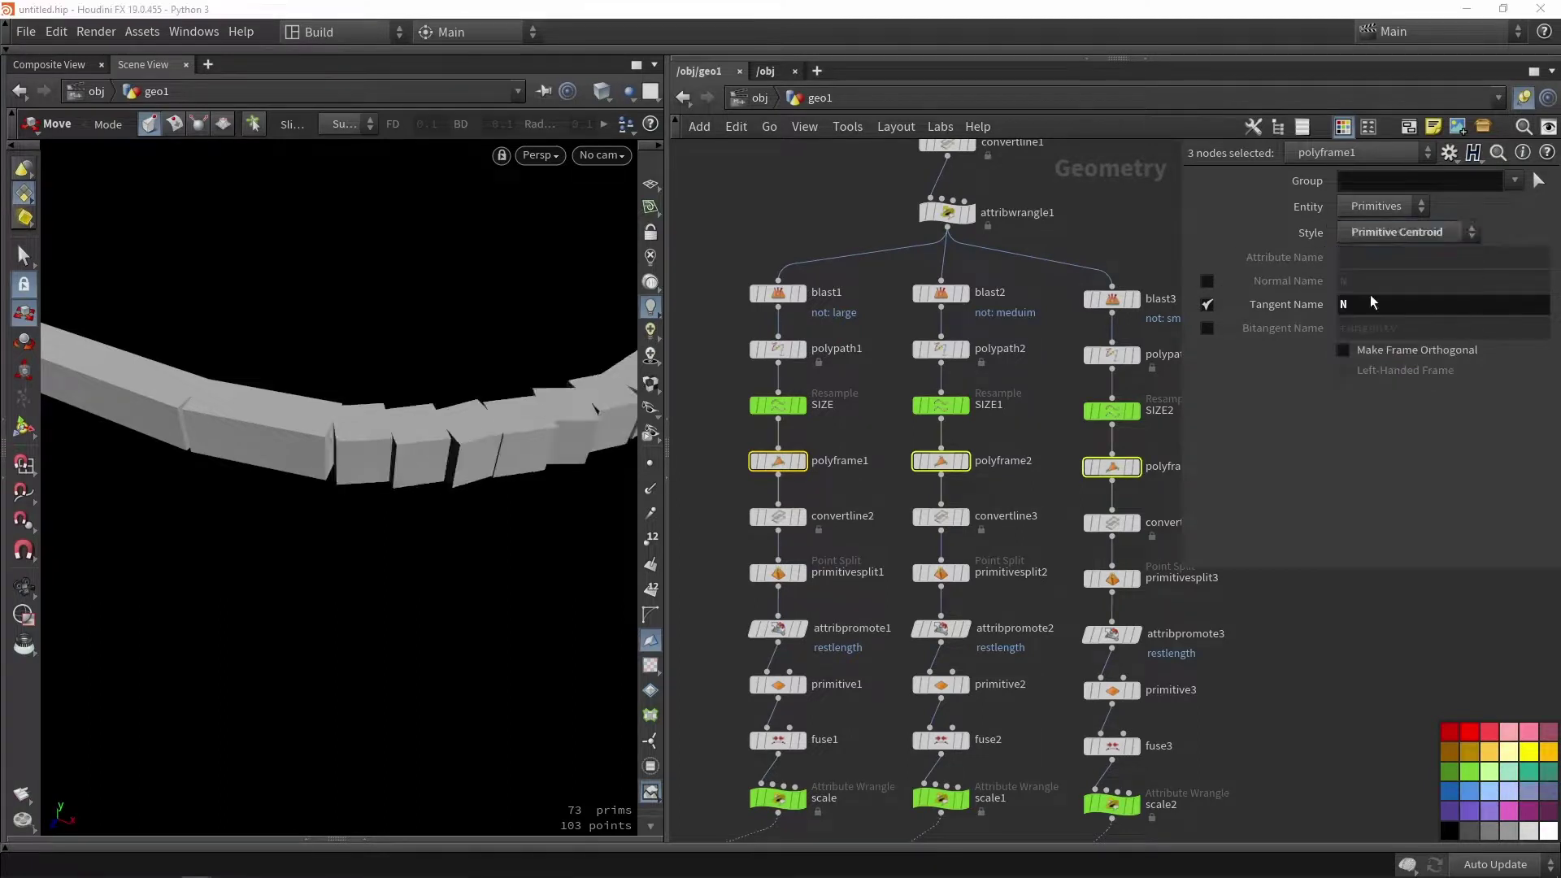
left_click(1382, 233)
left_click(1390, 339)
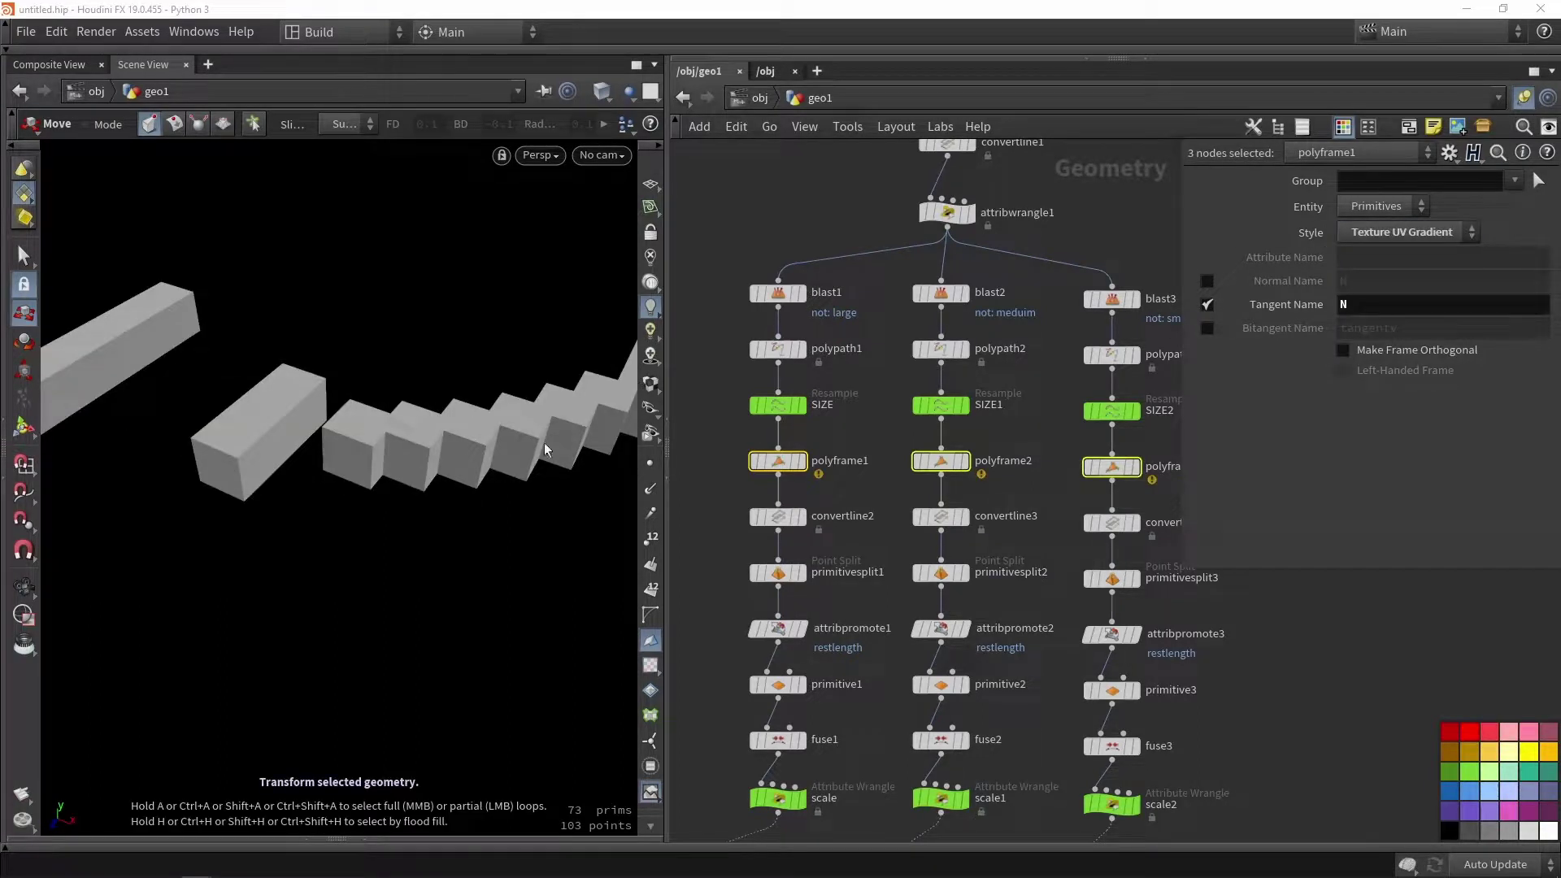
left_click(1382, 234)
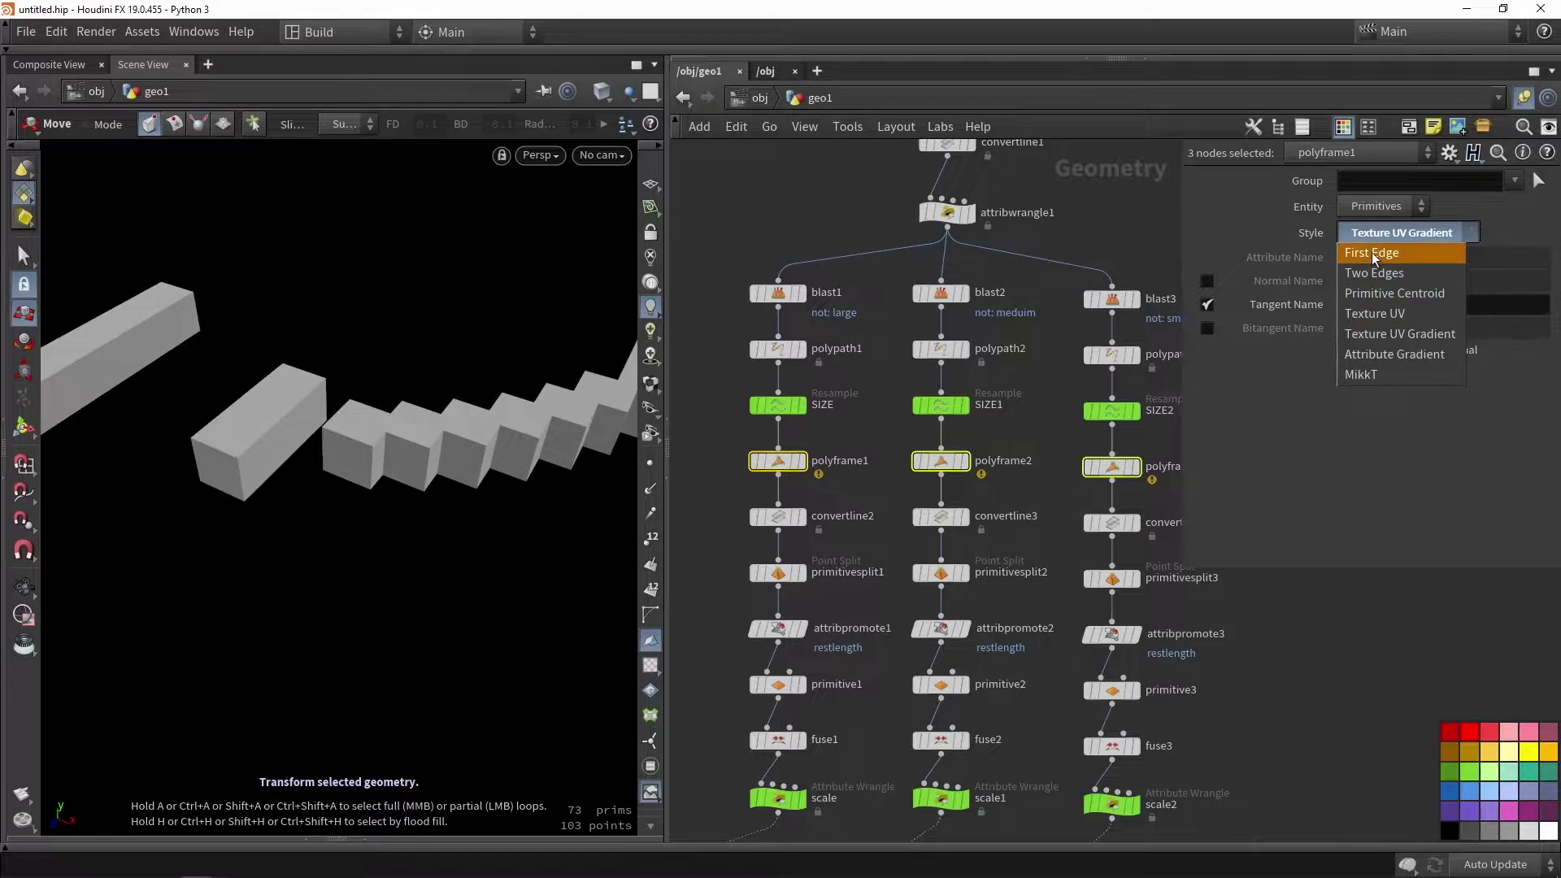
left_click(1374, 253)
Check polyframe1 and polyframe3 individually and orbit the beam
left_click(780, 460)
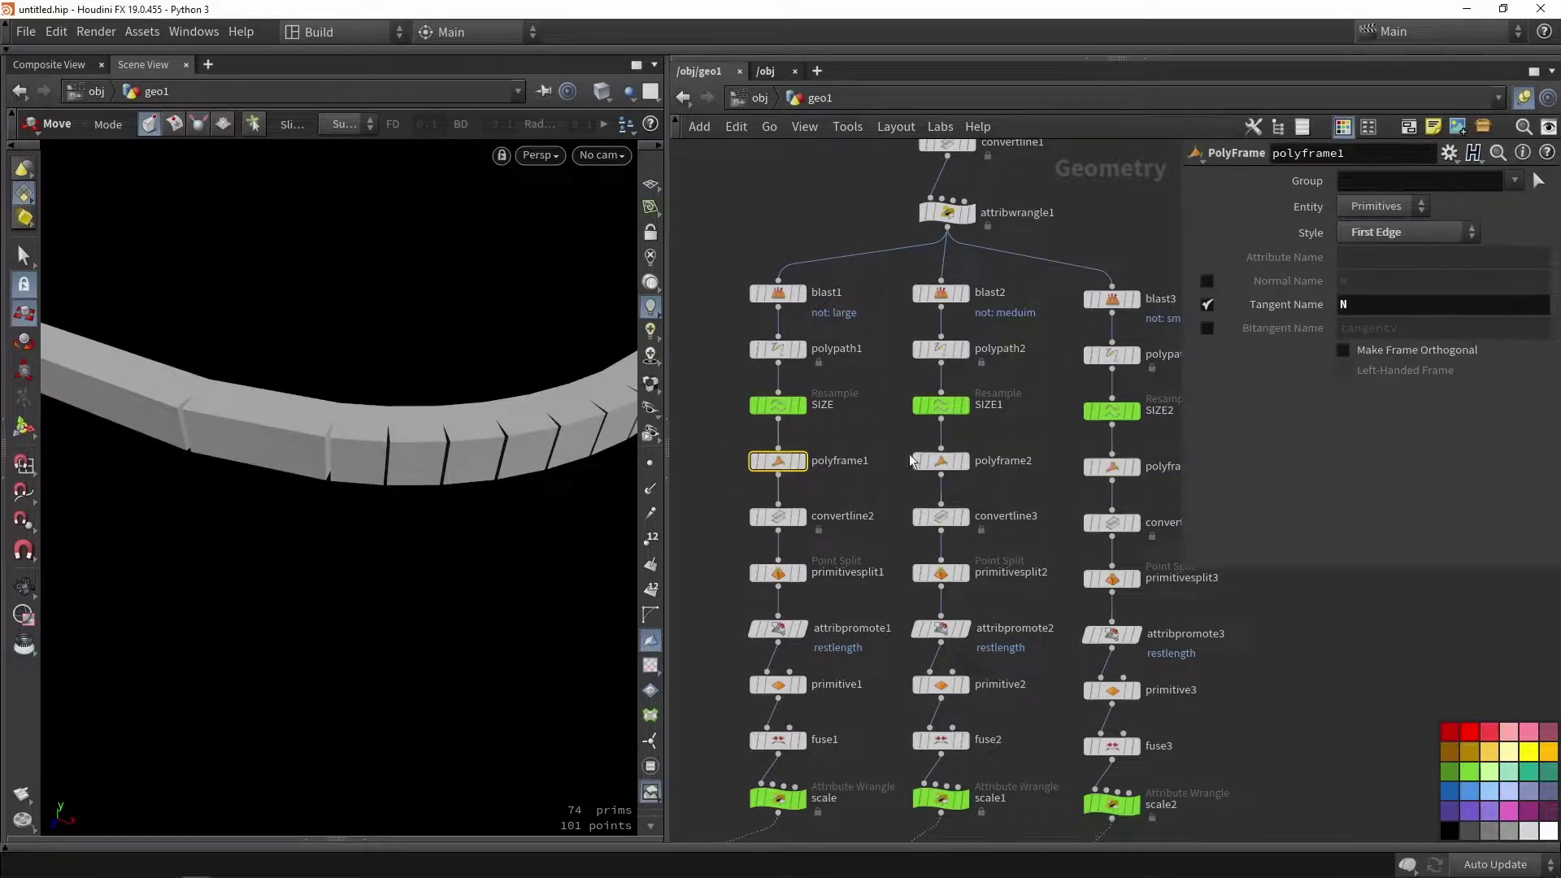
left_click(1115, 470)
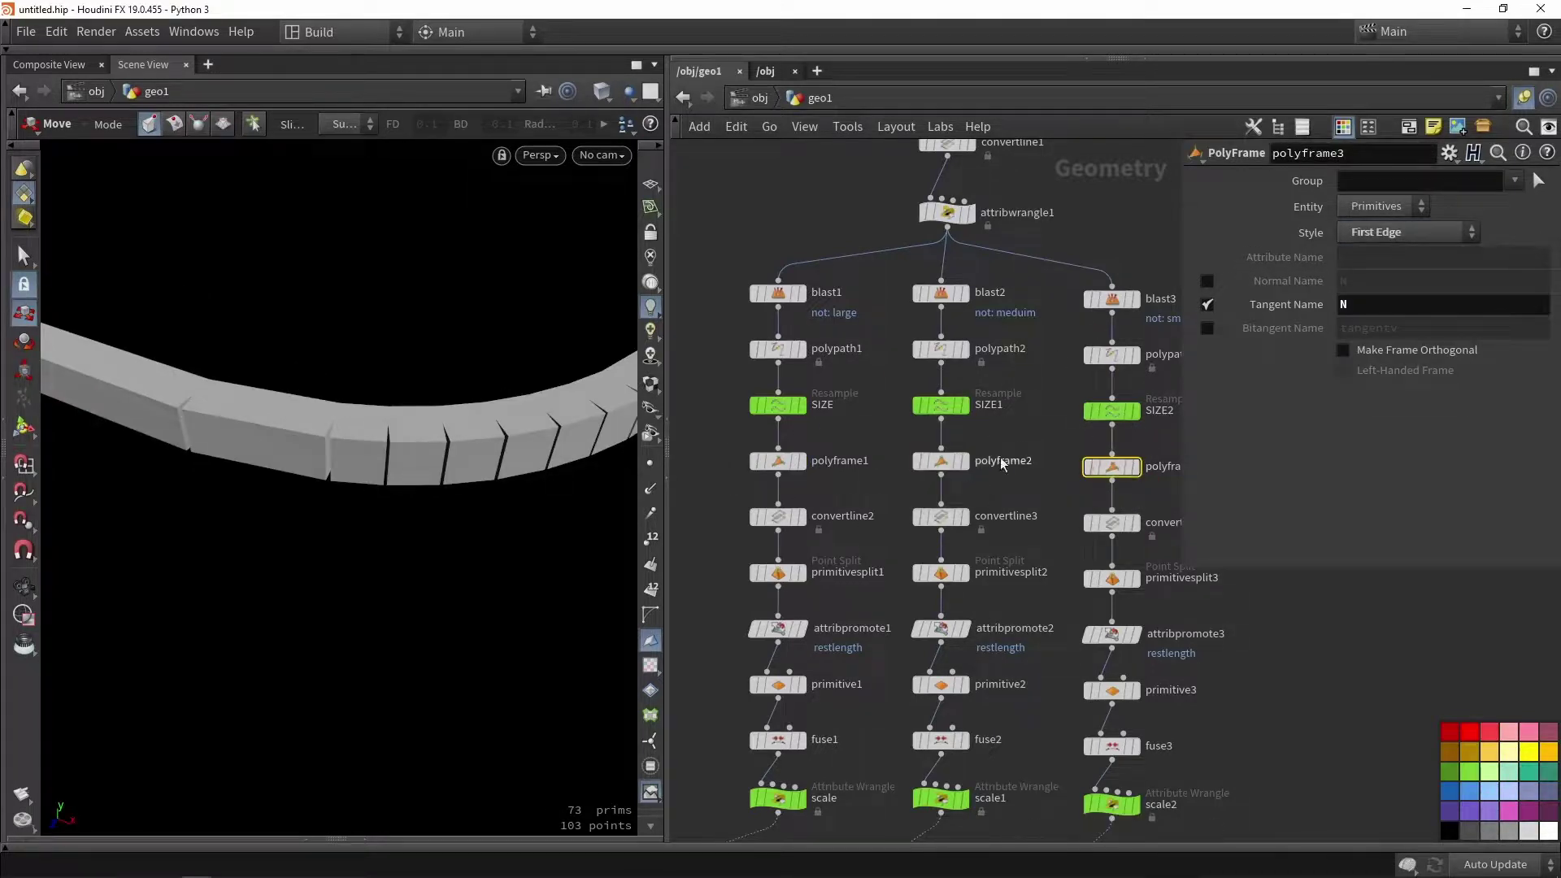
scroll(1039, 450, "down", 4)
key("Escape")
left_click_drag(412, 448, 578, 431)
scroll(893, 651, "up", 3)
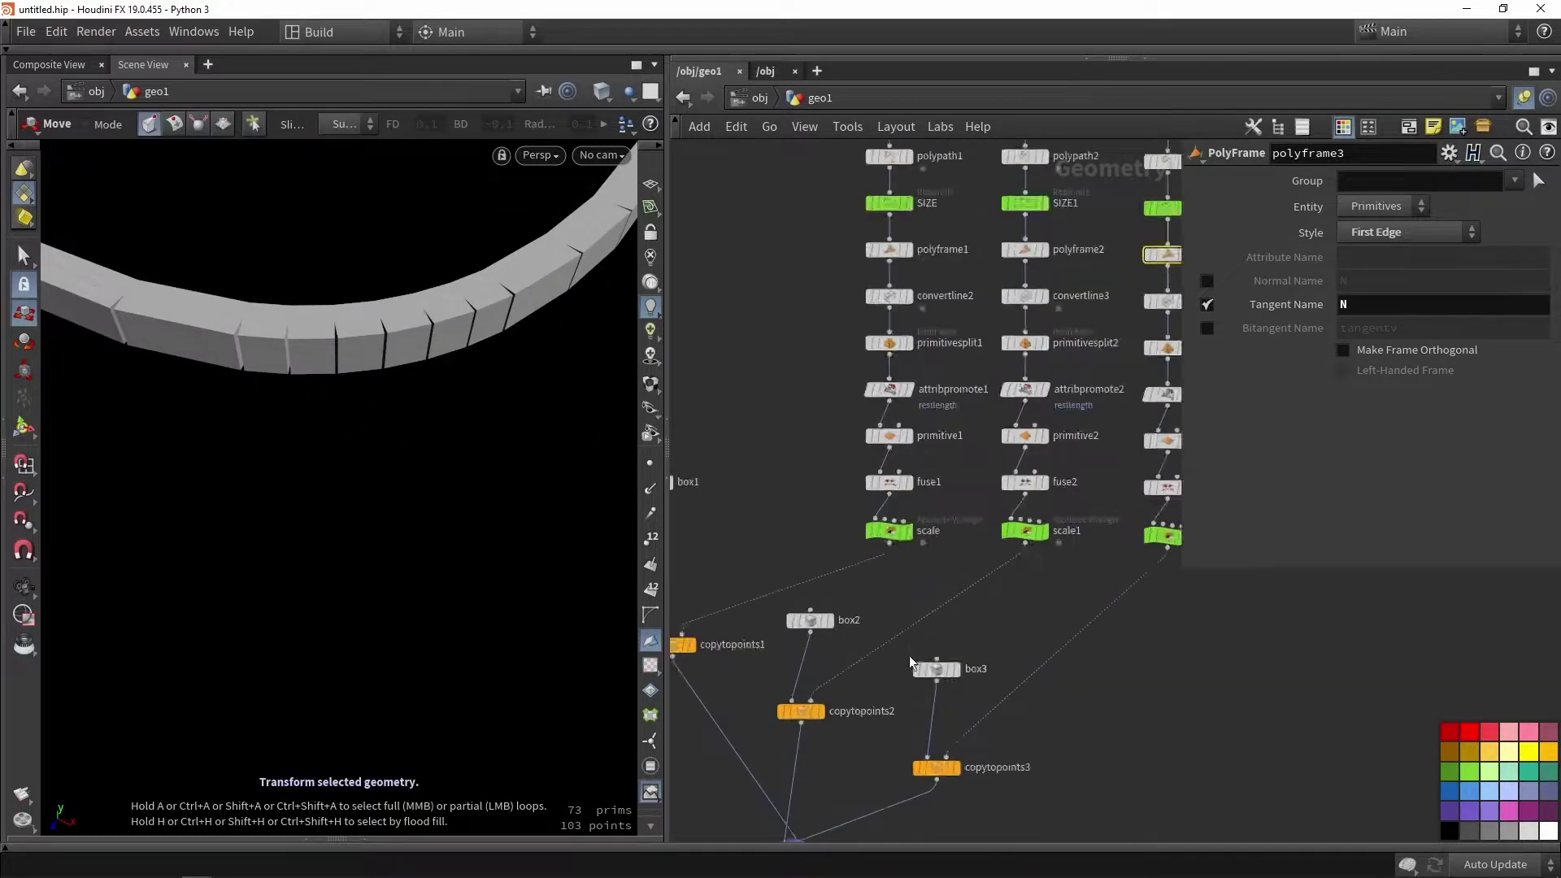
Lengthen box3's Z size from 1 to 1.06
left_click(942, 671)
left_click_drag(401, 442, 506, 385)
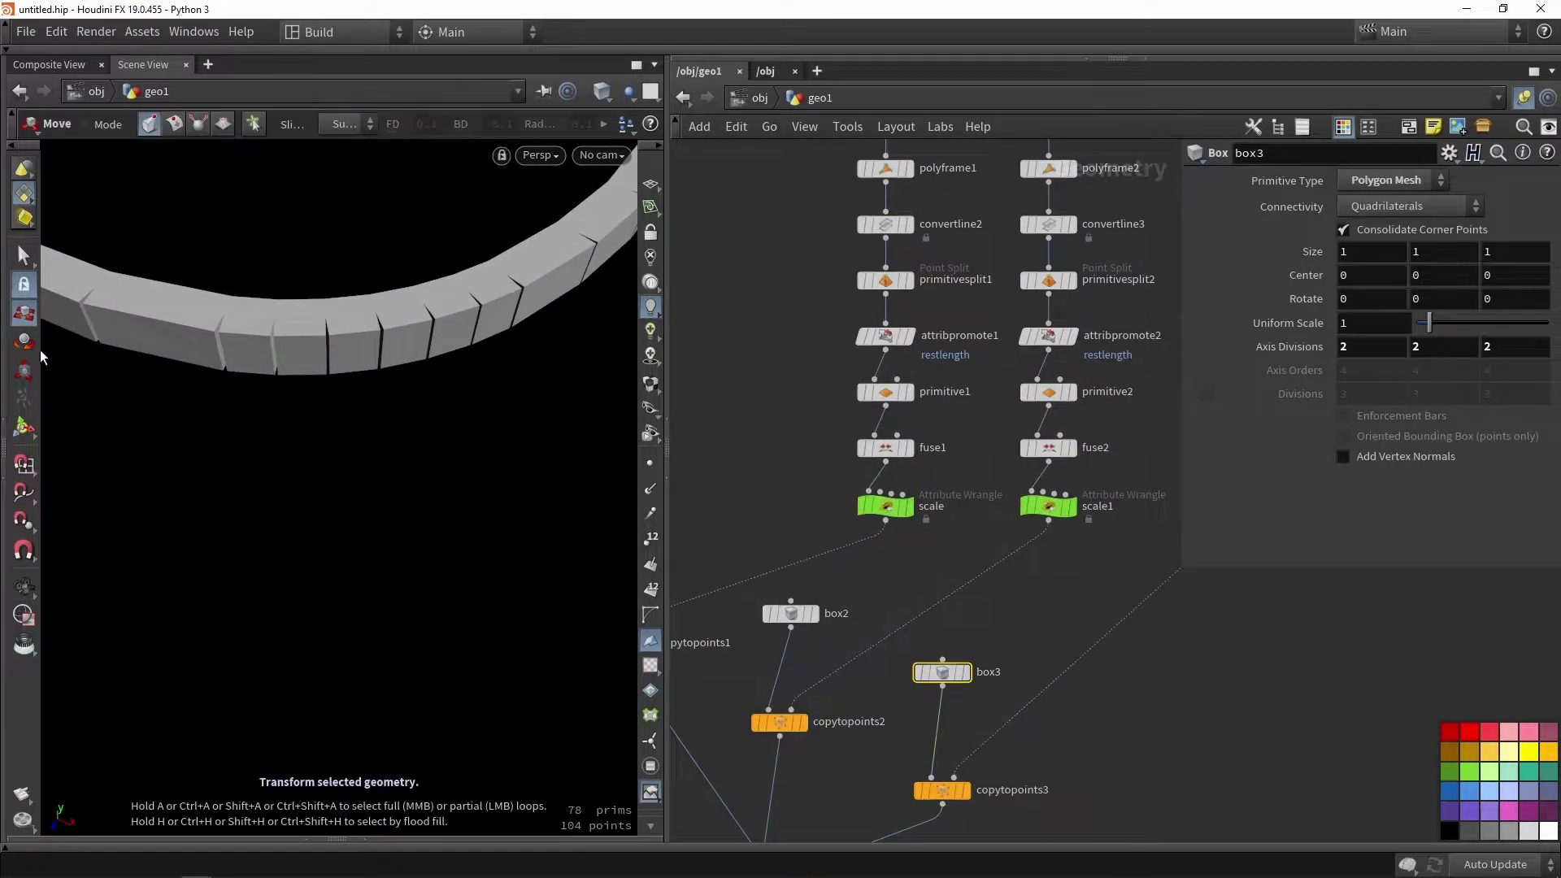
left_click_drag(243, 325, 634, 302)
key("Return")
middle_click_drag(1521, 245, 1533, 308)
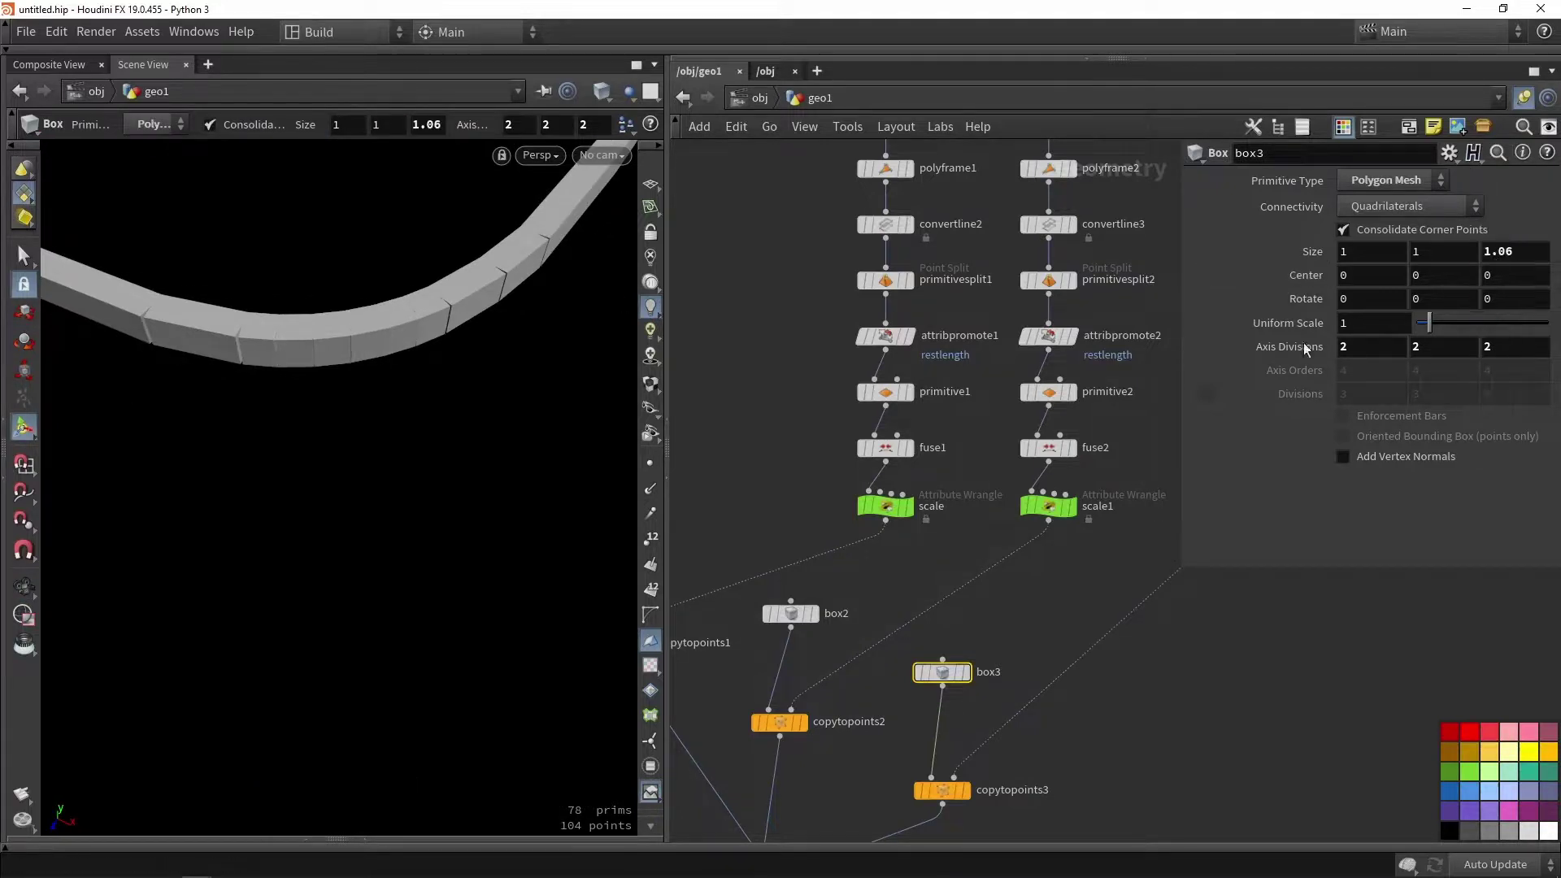
Raise box2's Z size to 4.151 and orbit to check the whole beam
left_click(790, 613)
middle_click_drag(1483, 247, 1549, 325)
key("Escape")
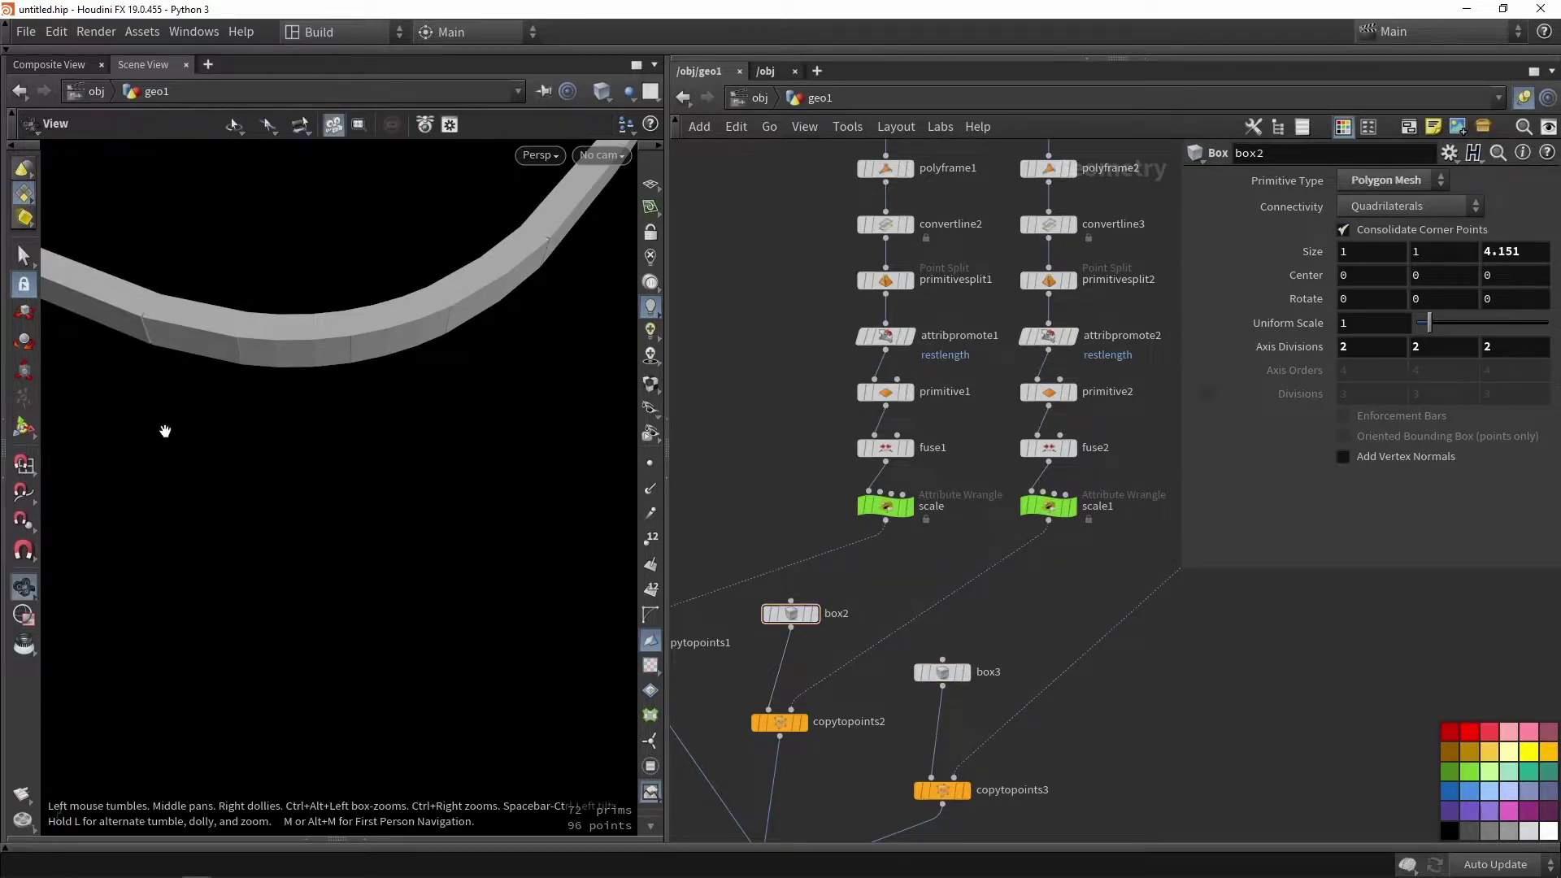
left_click_drag(162, 431, 369, 348)
key("Return")
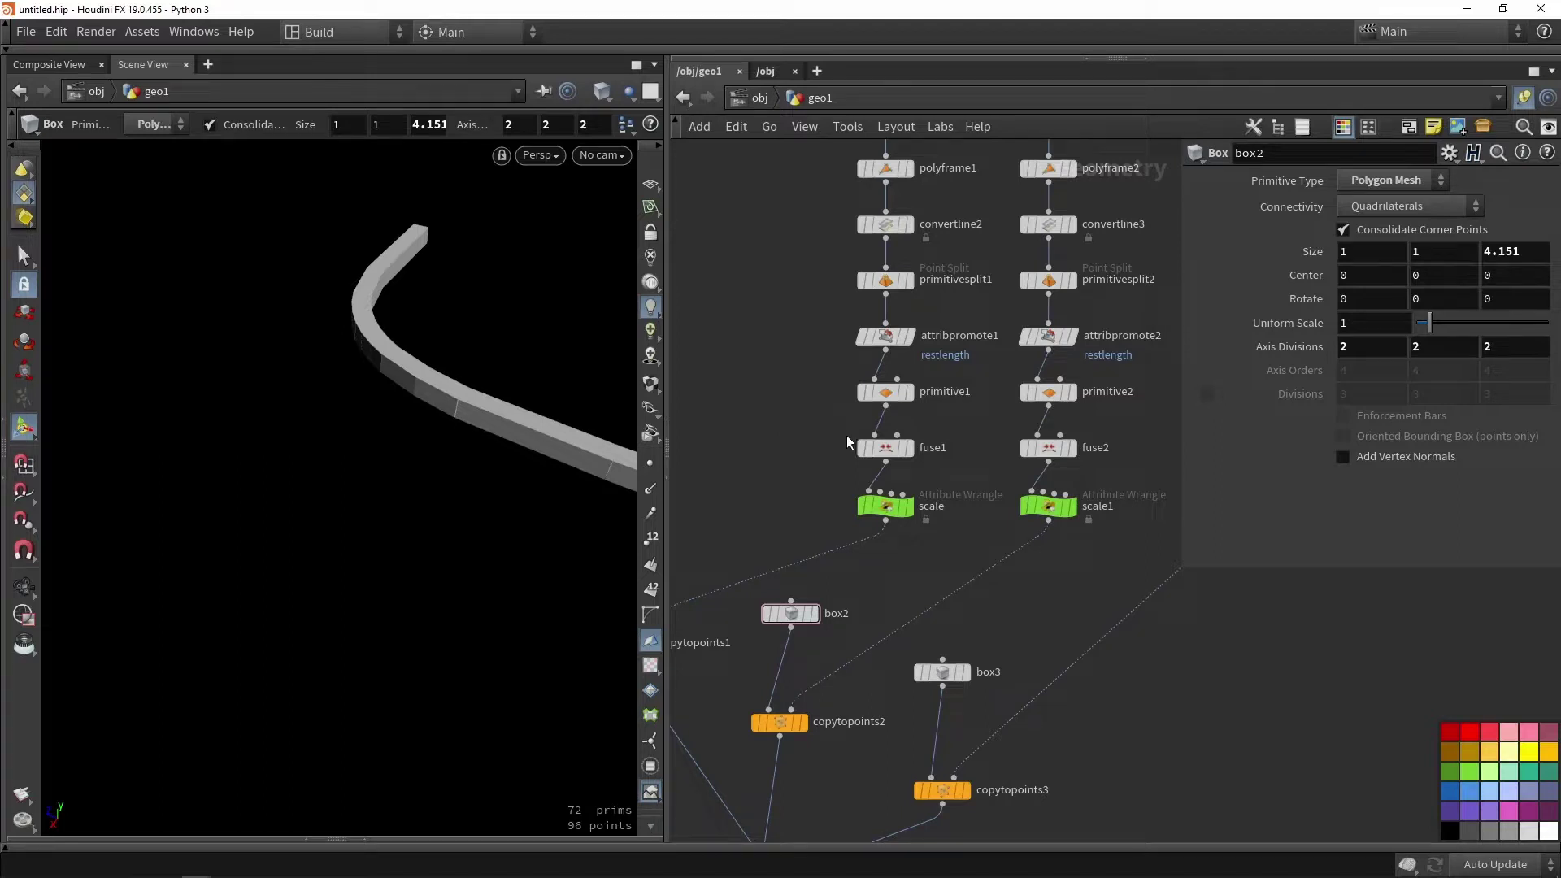
scroll(845, 439, "down", 4)
scroll(991, 577, "down", 2)
left_click_drag(504, 582, 433, 583, "alt")
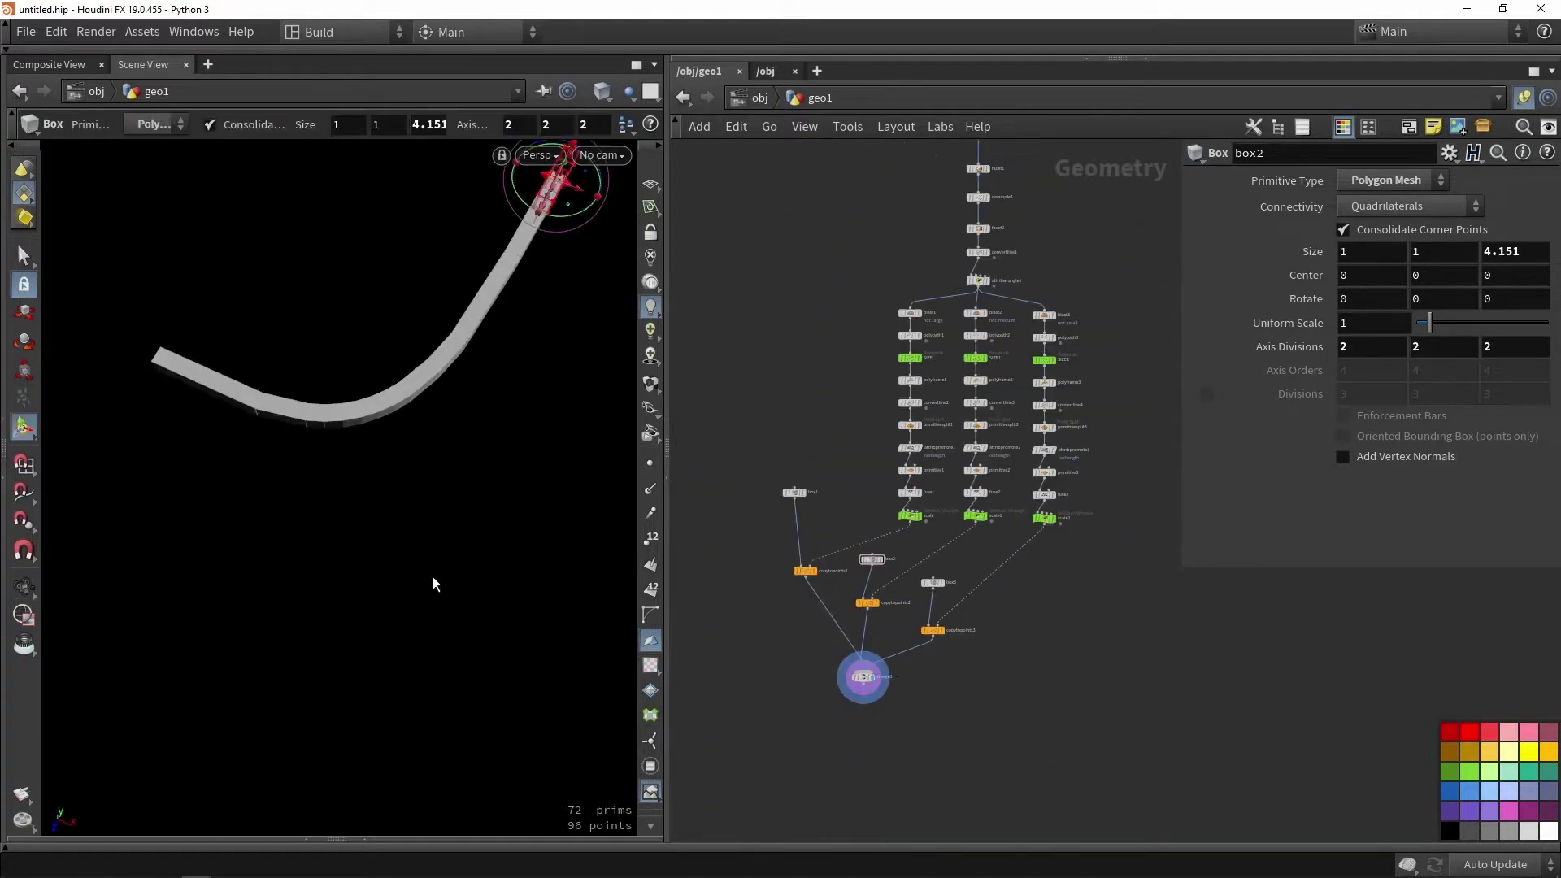